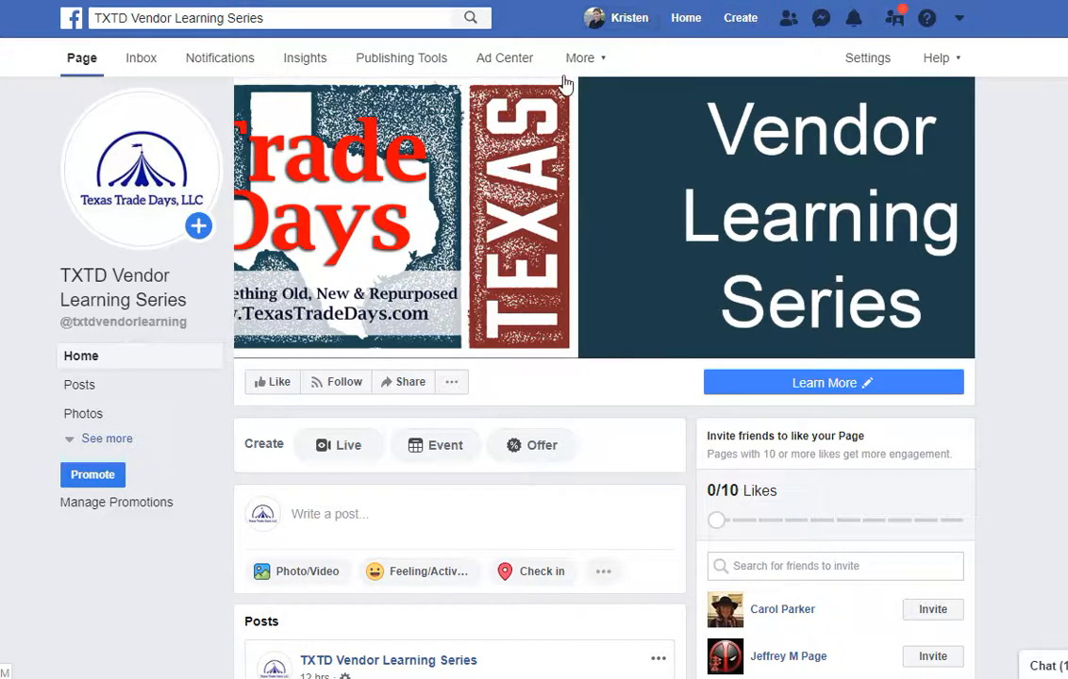
Open the Page's Templates and Tabs settings and scroll down to the tab list.
scroll(869, 64, "down", 3)
left_click(870, 58)
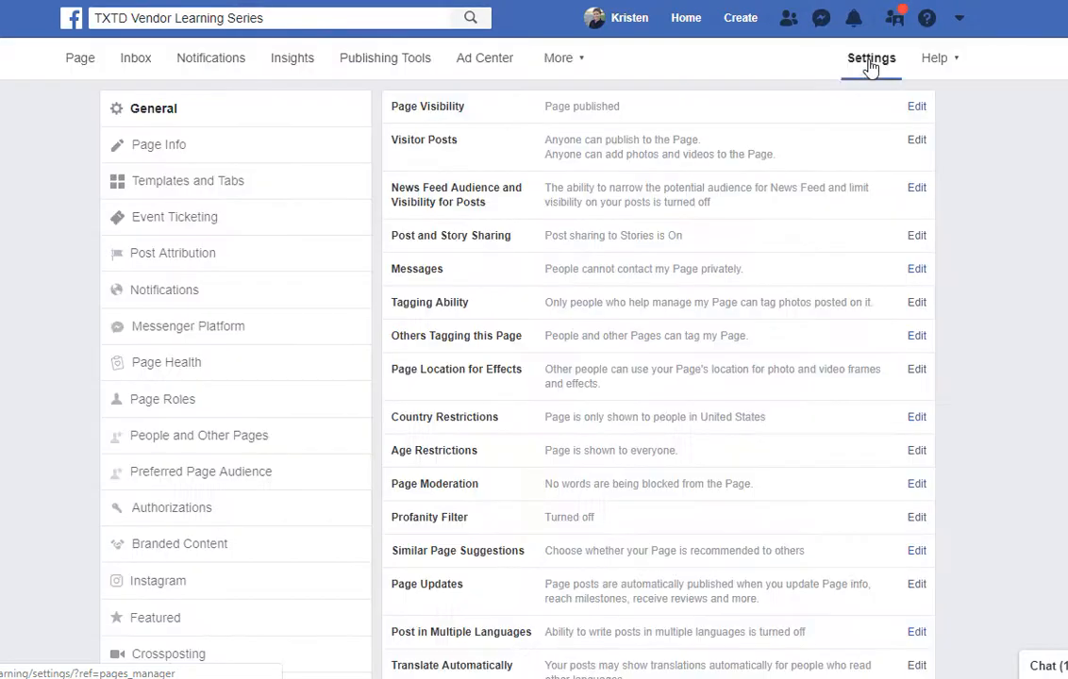
left_click(302, 194)
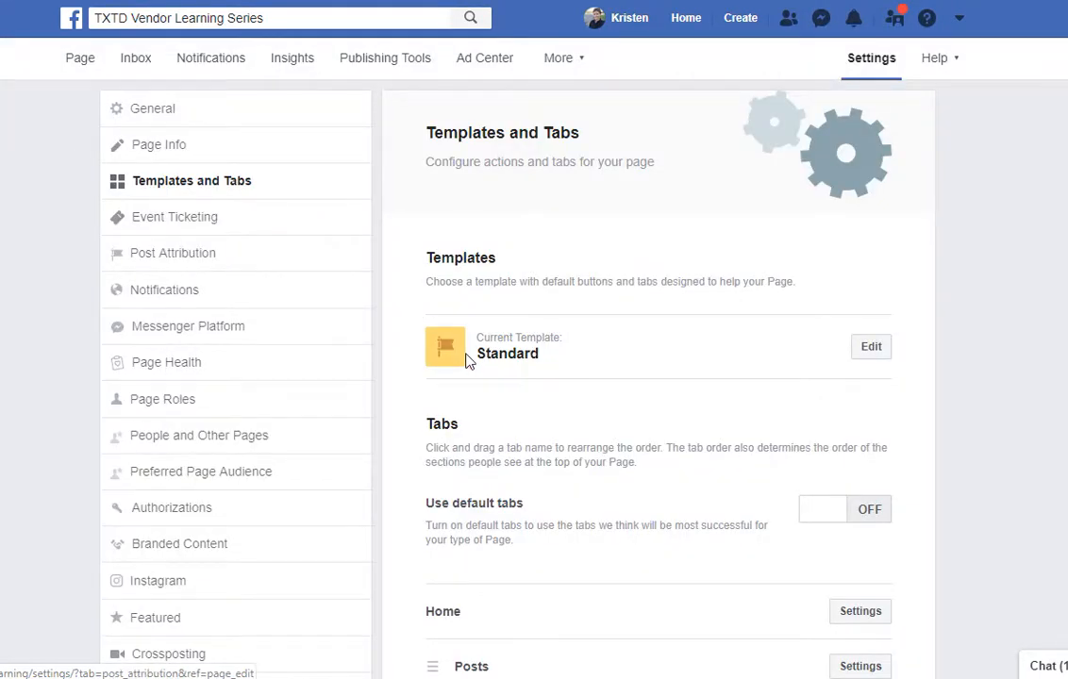
scroll(465, 360, "down", 3)
scroll(465, 361, "down", 1)
scroll(465, 352, "down", 1)
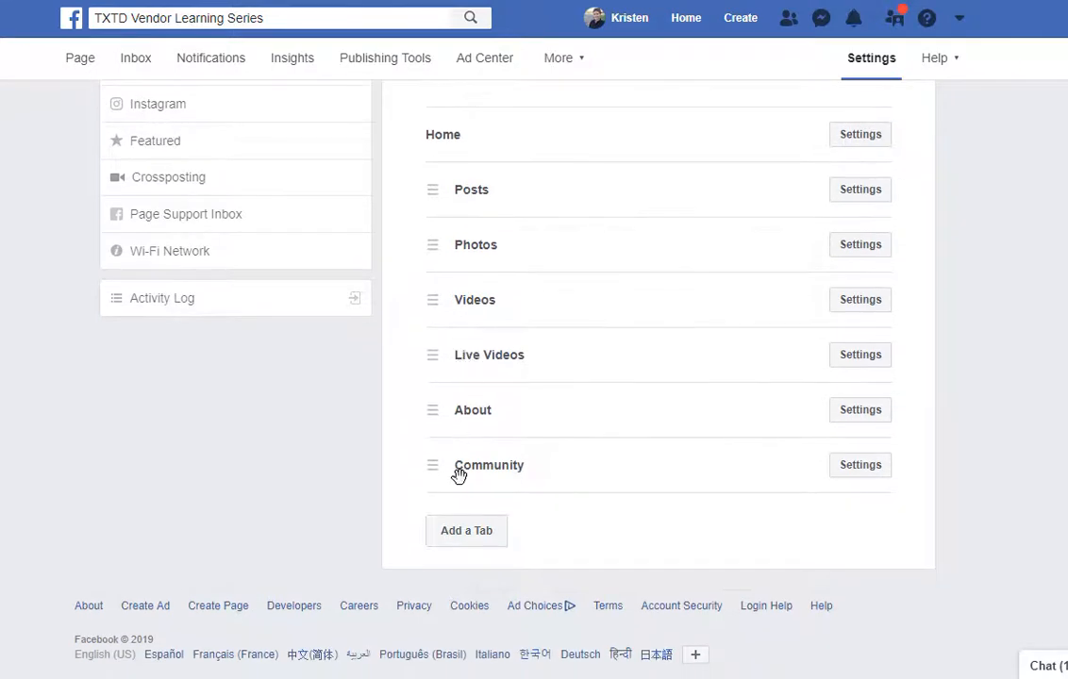
Add the Shop tab from the Add a Tab dialog, then close the dialog.
left_click(466, 534)
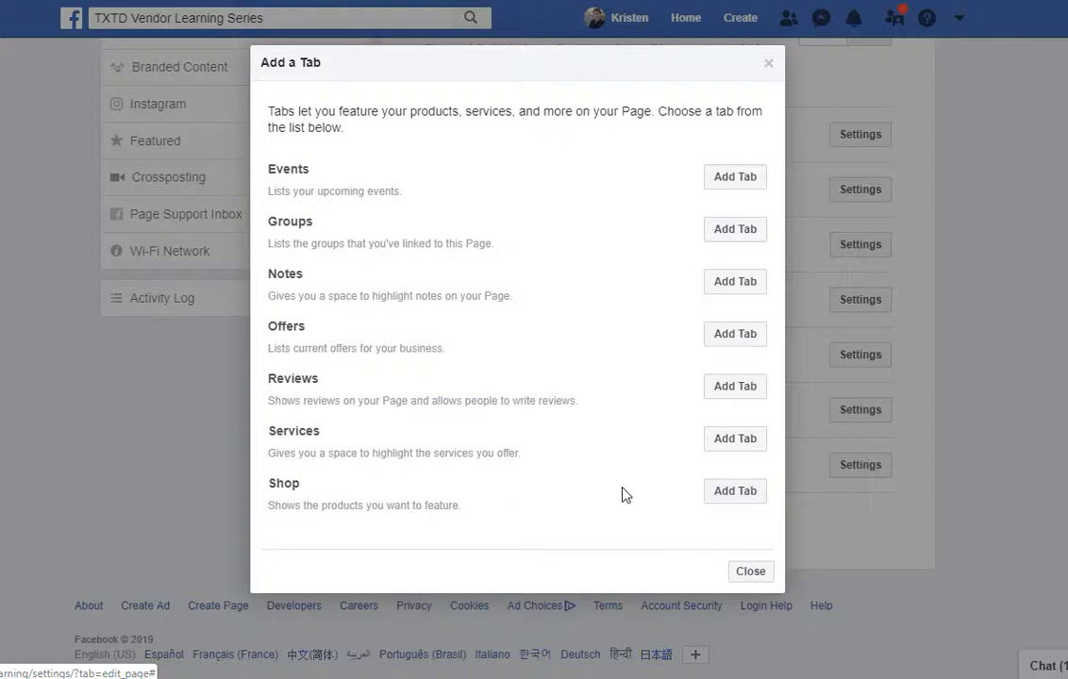
left_click(717, 496)
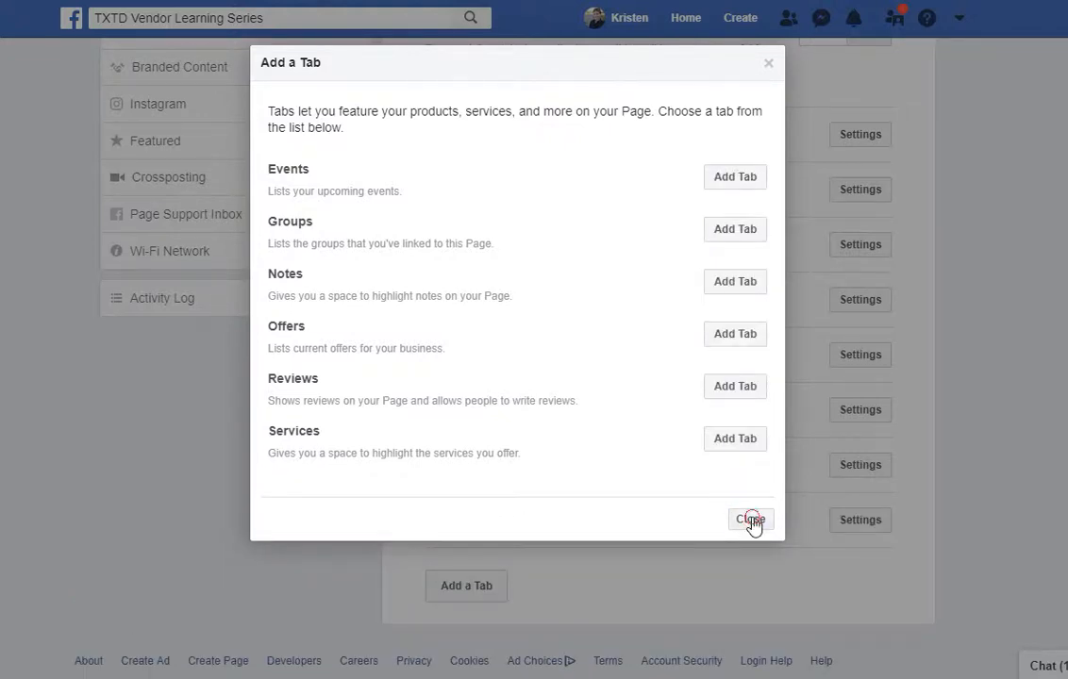
left_click(751, 521)
scroll(636, 527, "up", 3)
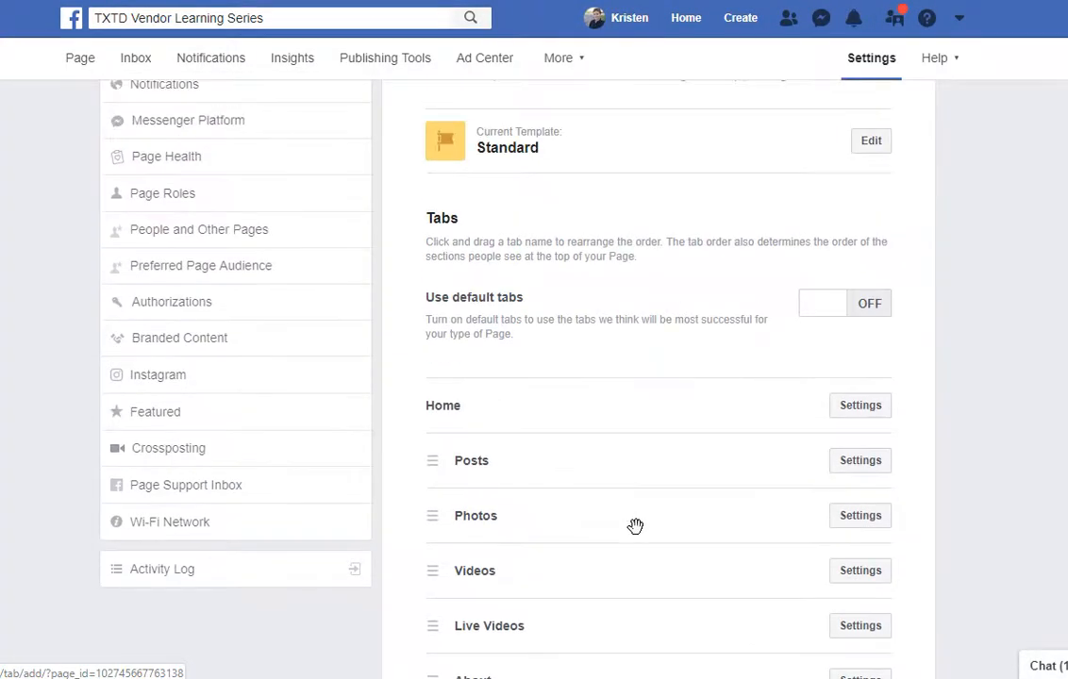
scroll(634, 524, "down", 4)
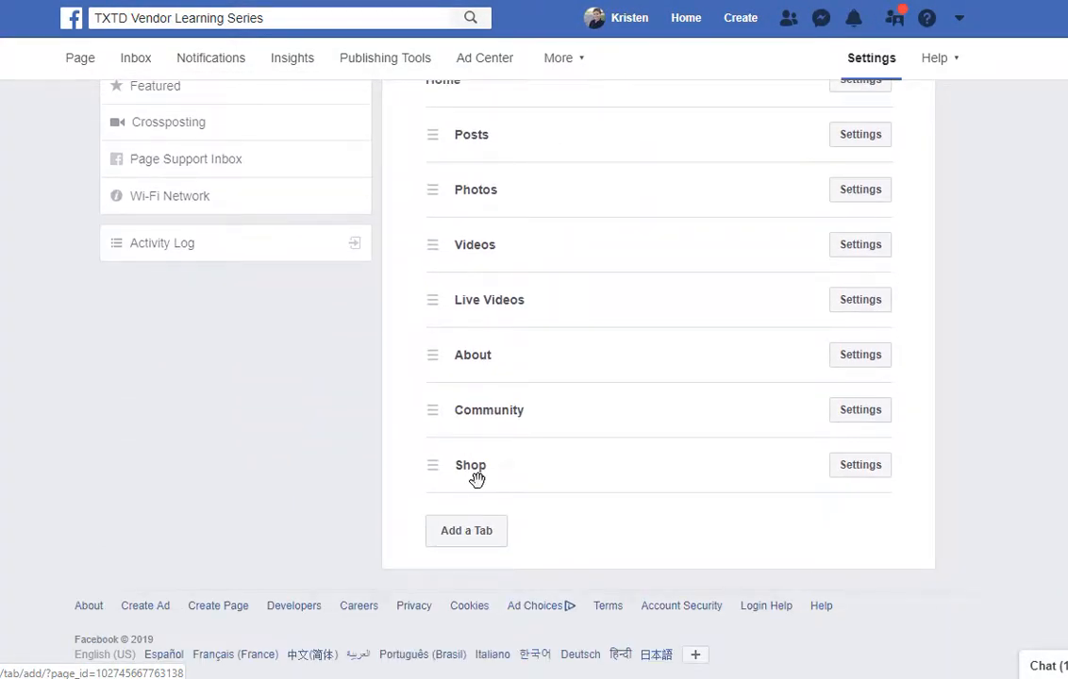
scroll(476, 479, "up", 1)
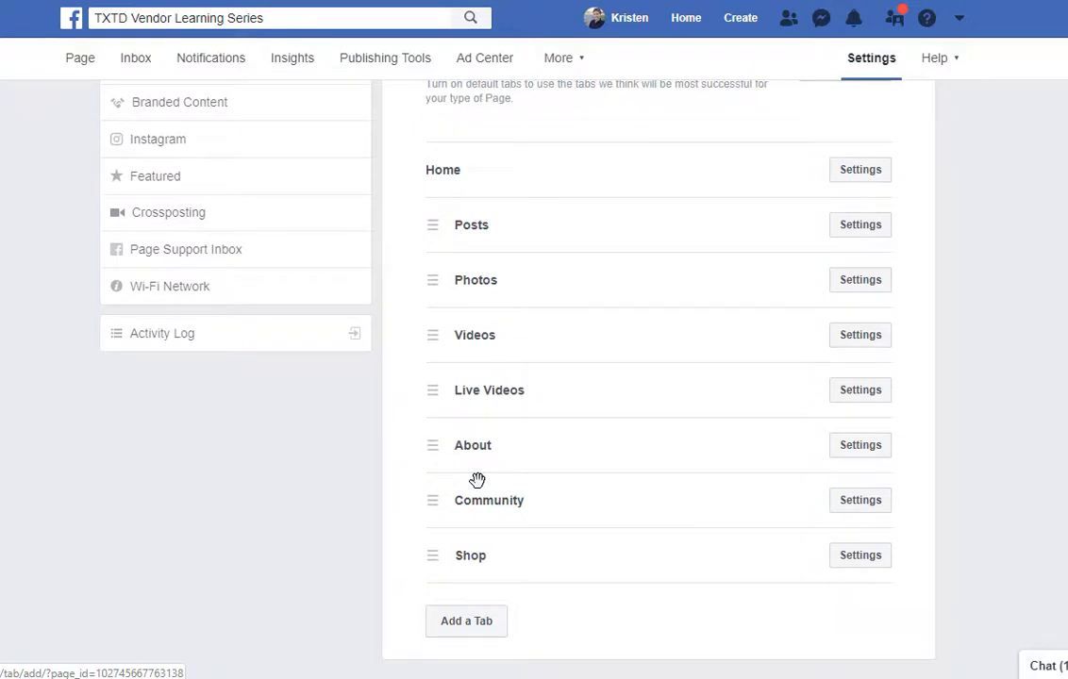
scroll(476, 480, "up", 1)
scroll(579, 203, "up", 1)
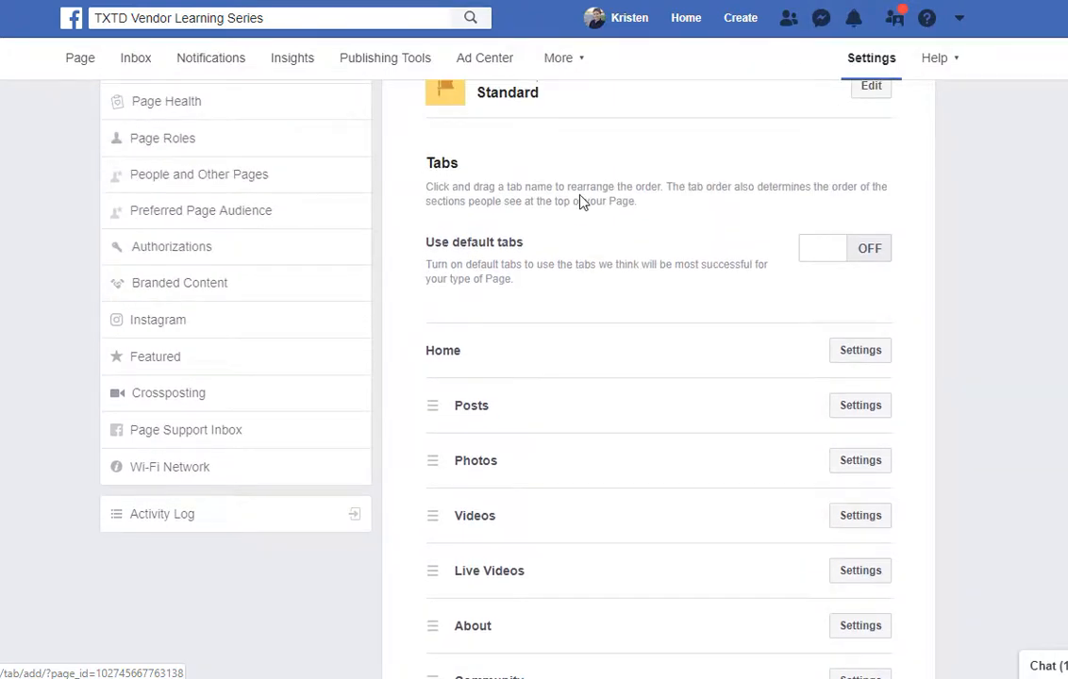
Return to the Page home and open Shop from the expanded See more sections.
left_click(84, 59)
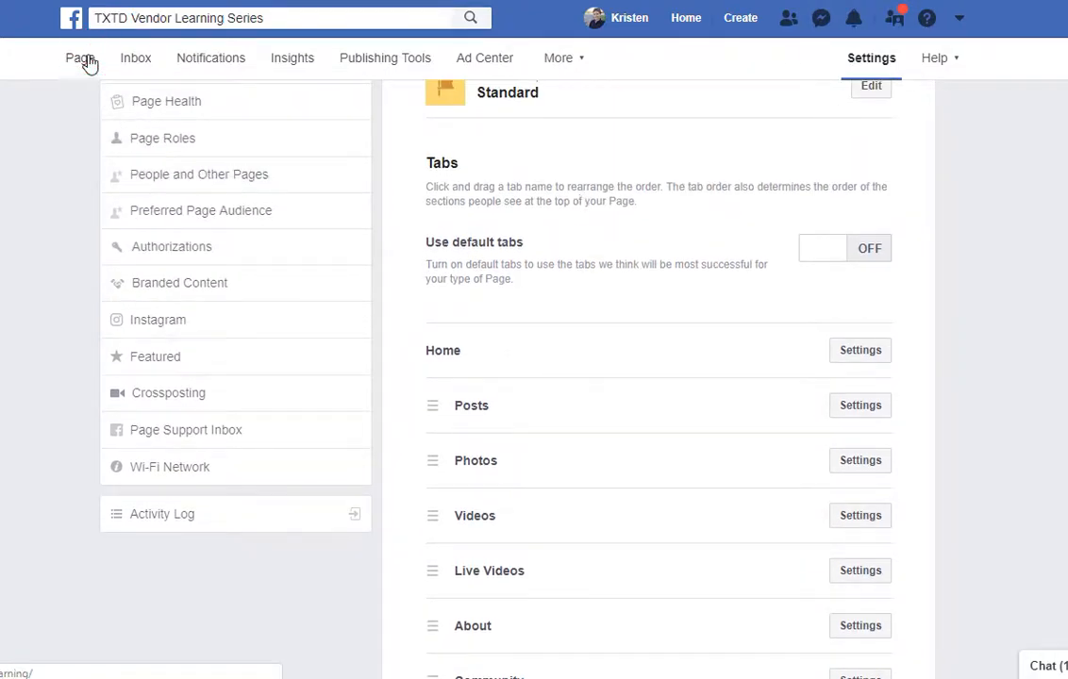
scroll(342, 245, "down", 1)
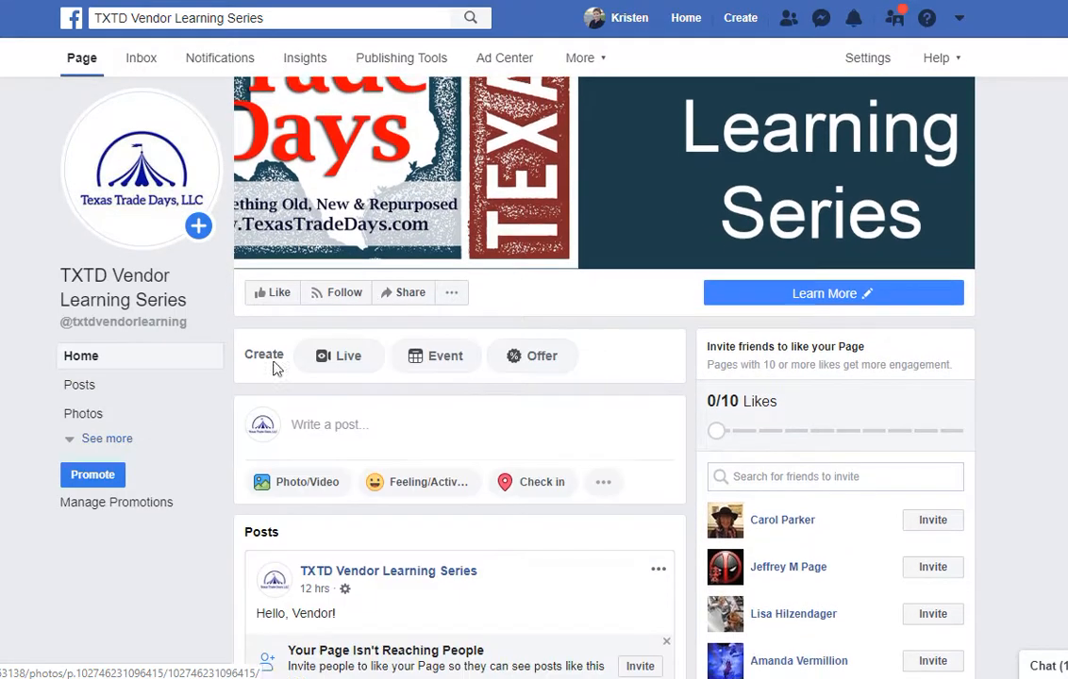
left_click(133, 440)
scroll(151, 444, "down", 2)
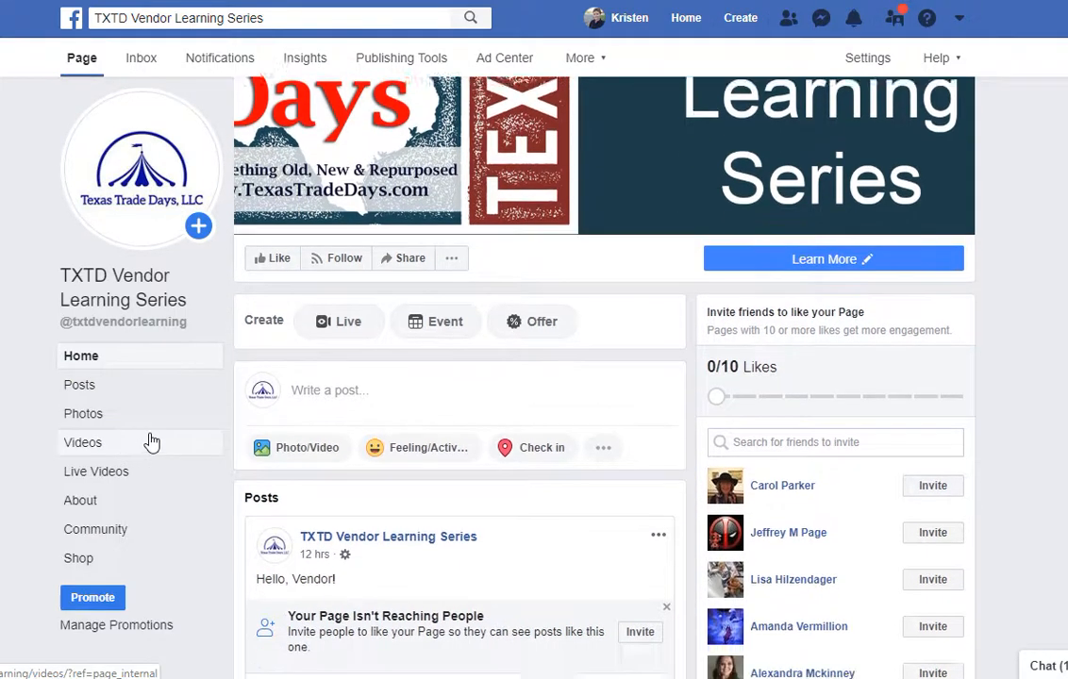
left_click(114, 565)
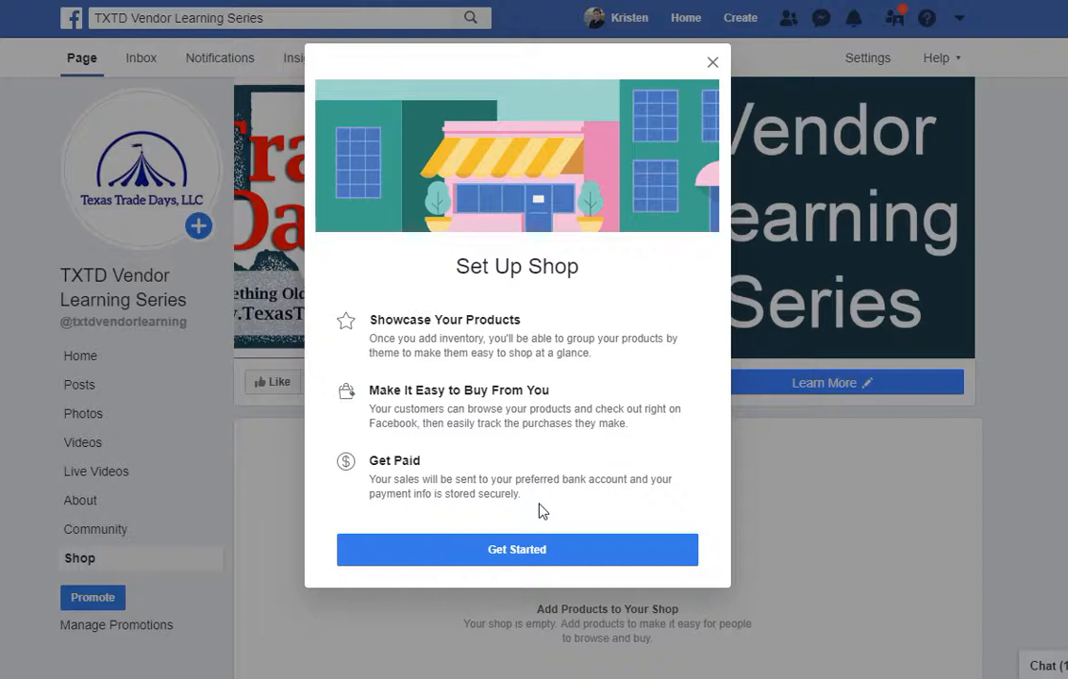
Start shop setup, autofill the saved business address and choose Texas as the state.
left_click(552, 563)
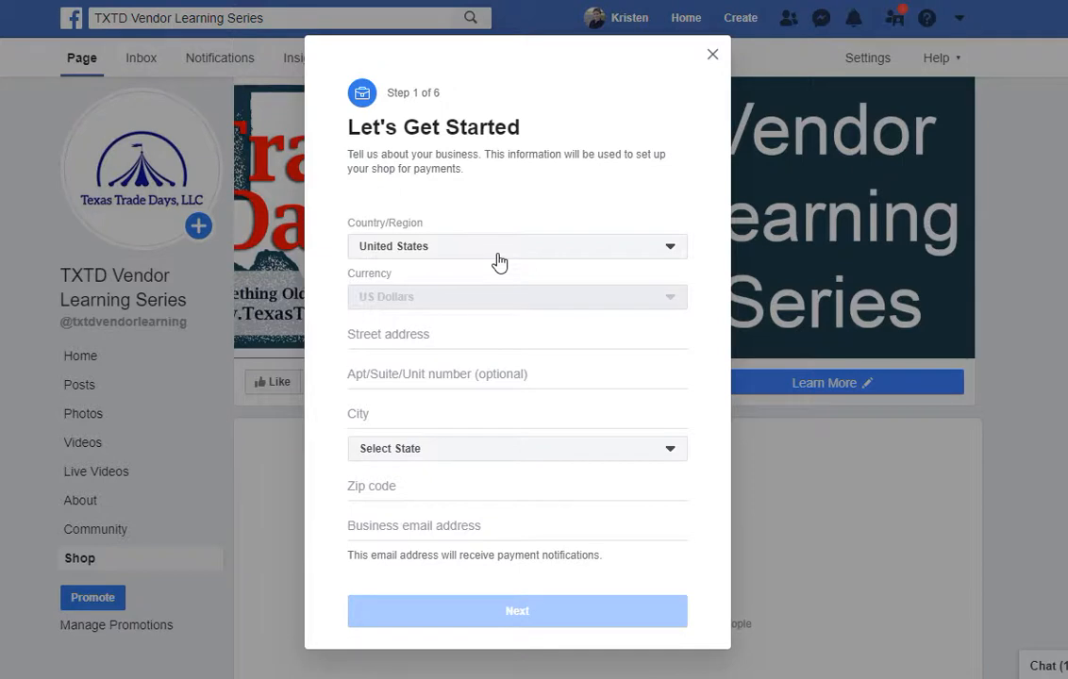
left_click(475, 337)
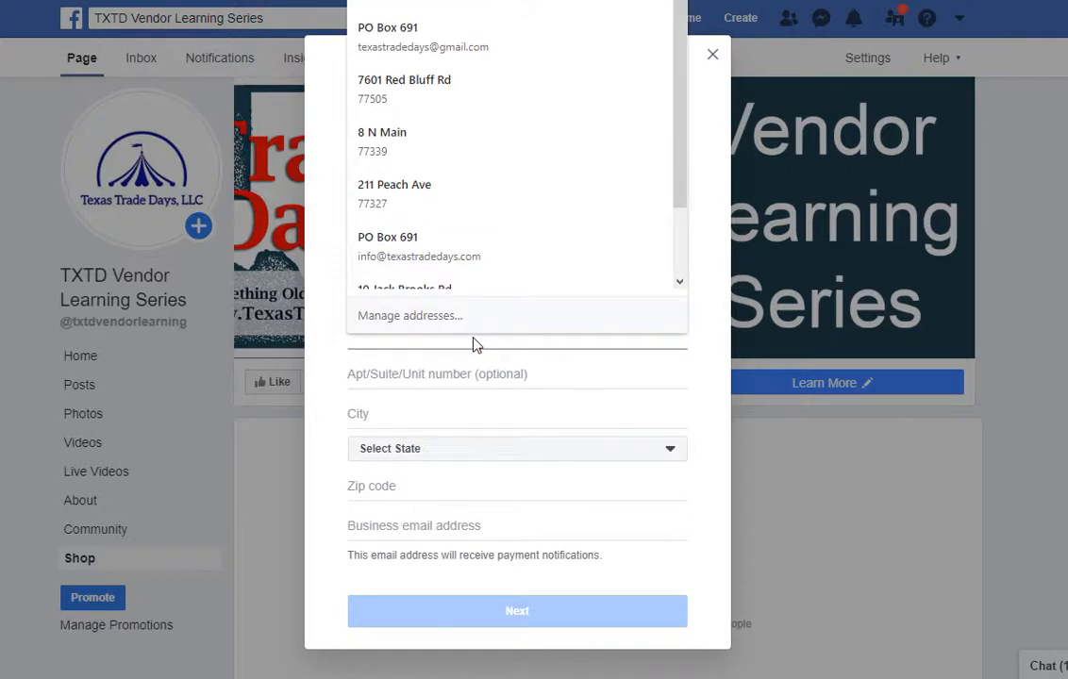
left_click(470, 43)
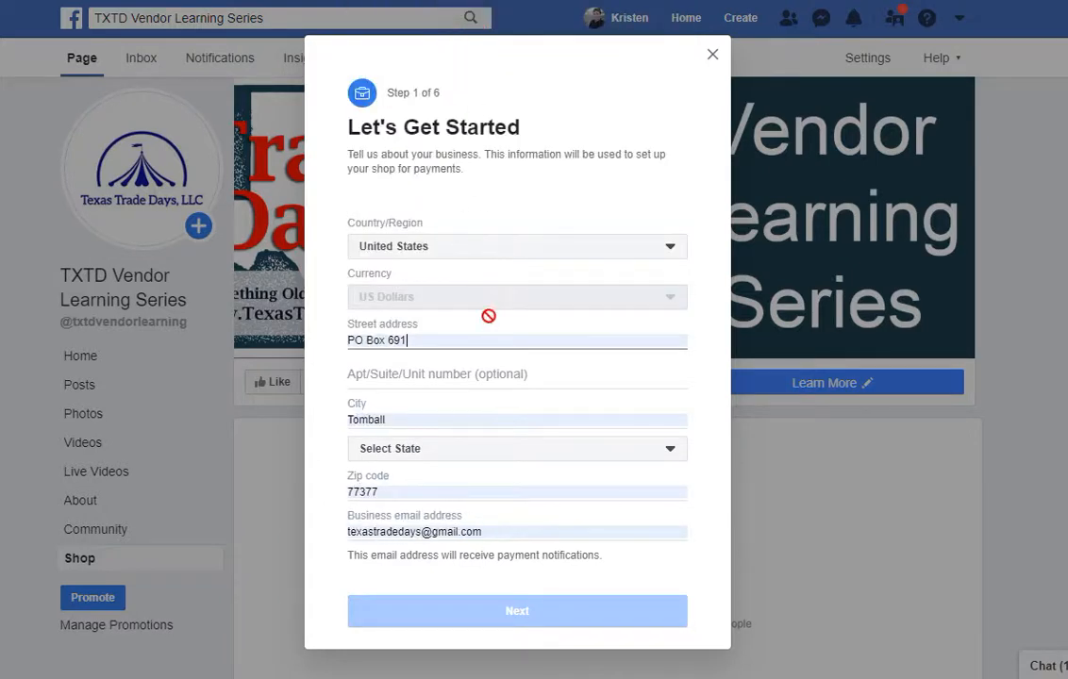
left_click(496, 445)
scroll(501, 387, "down", 5)
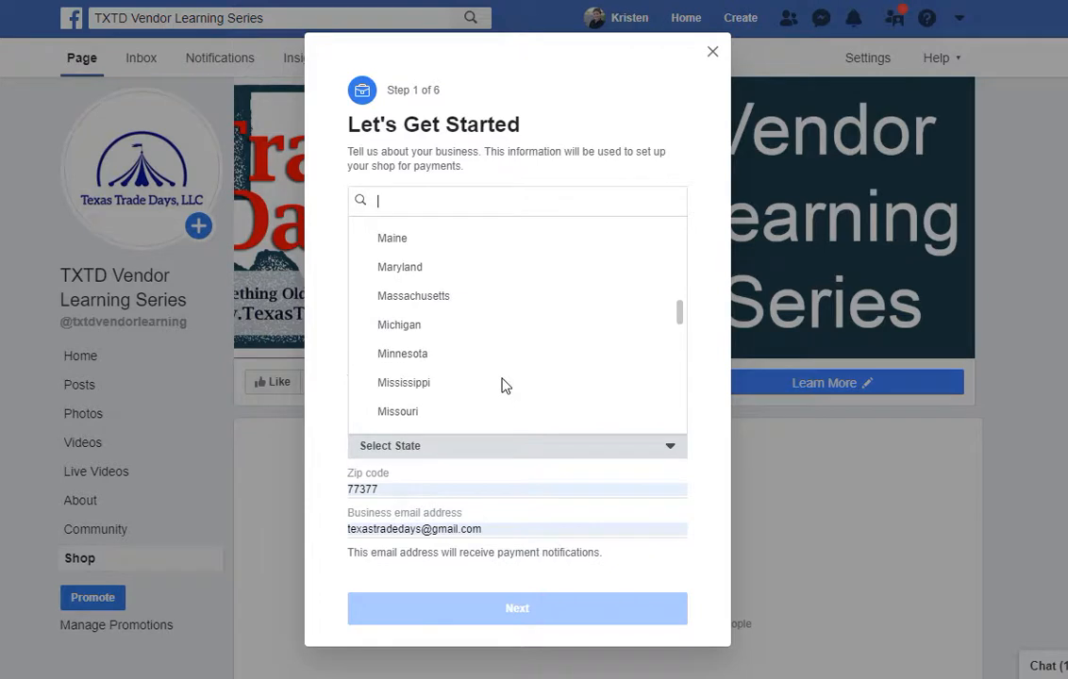
scroll(501, 385, "down", 5)
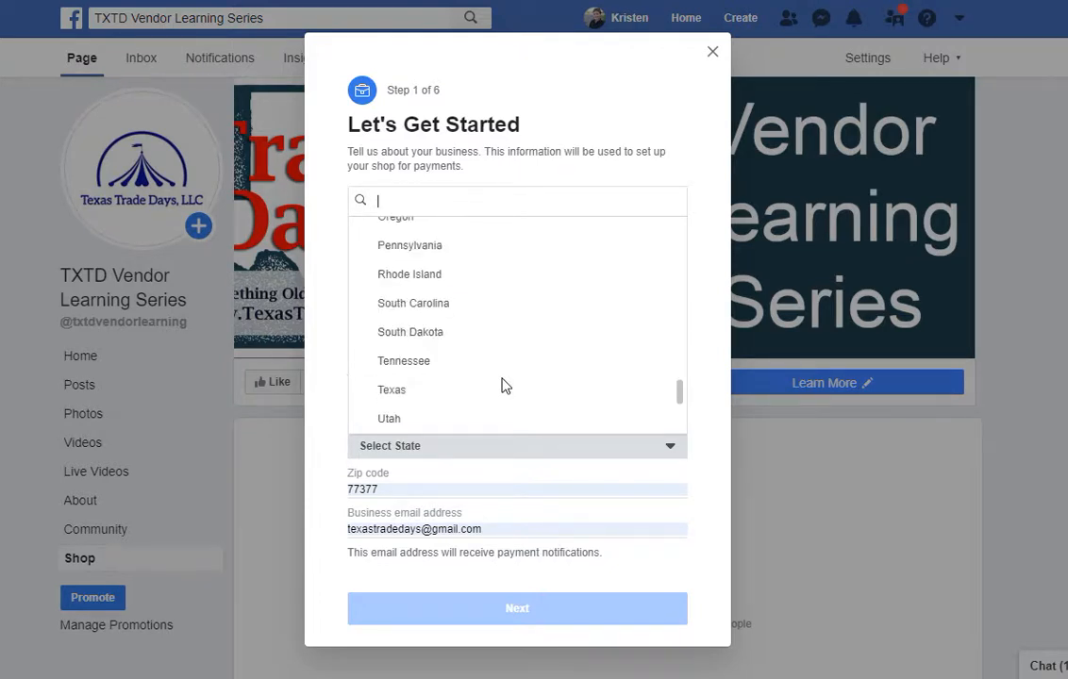
left_click(483, 395)
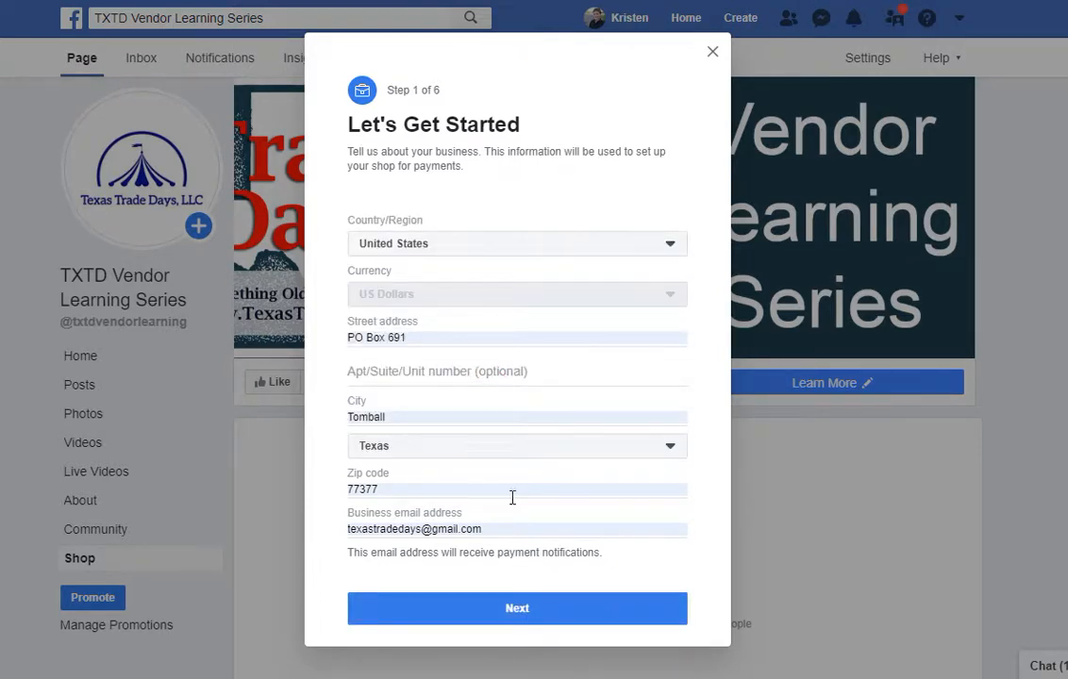
Replace the business e-mail with the shop's customer e-mail and continue.
left_click(516, 527)
triple_click(516, 529)
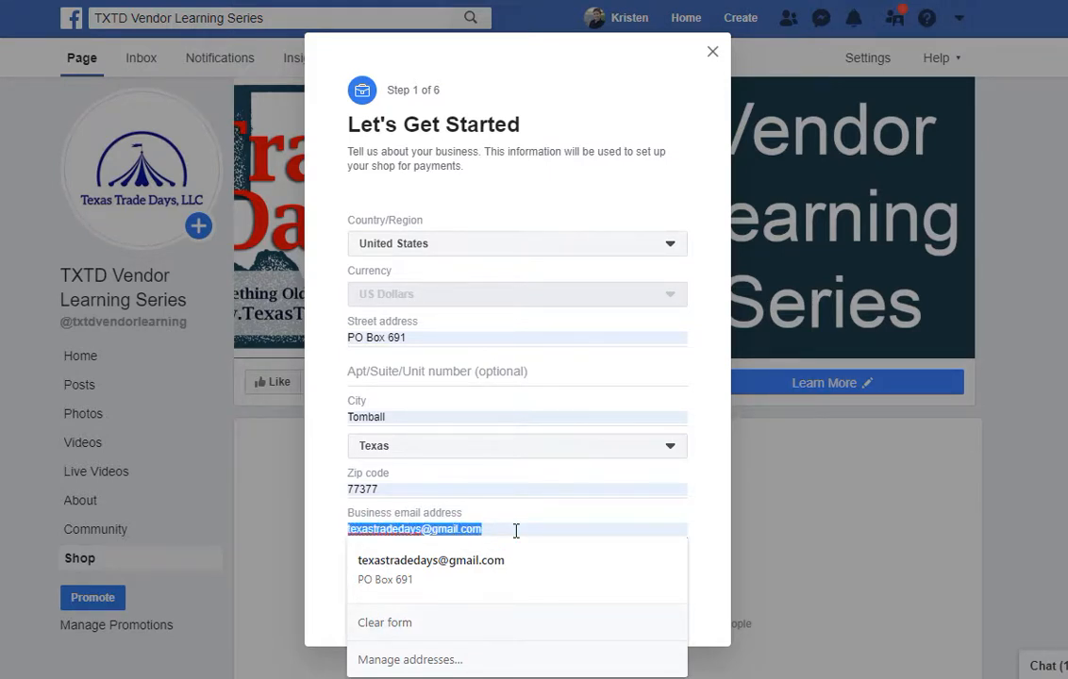
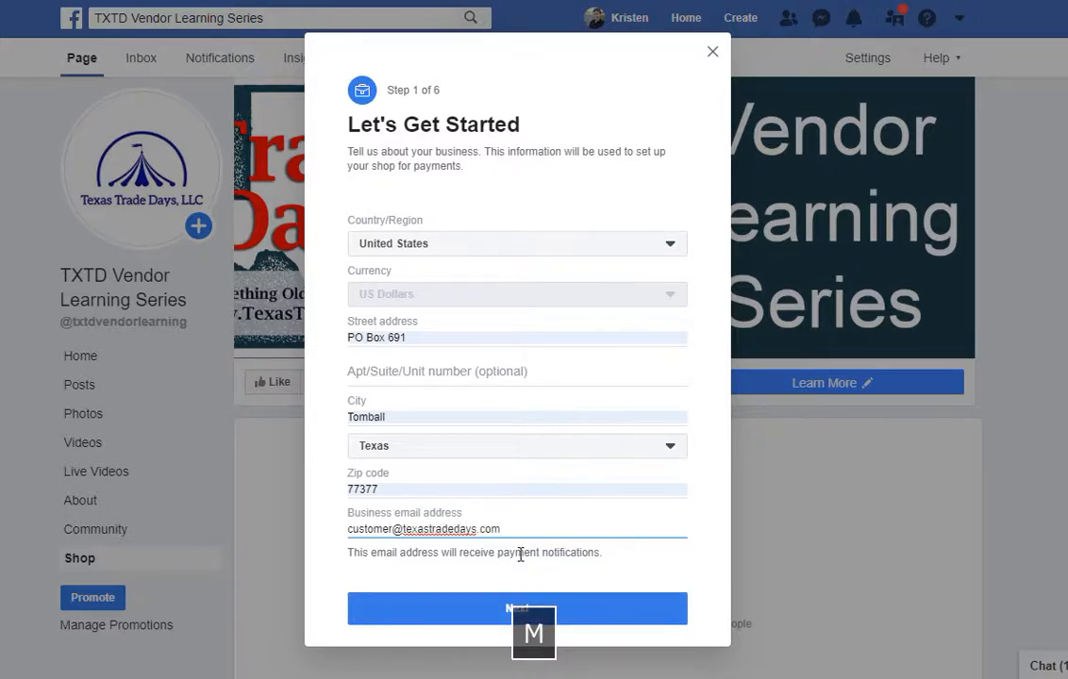
left_click(573, 611)
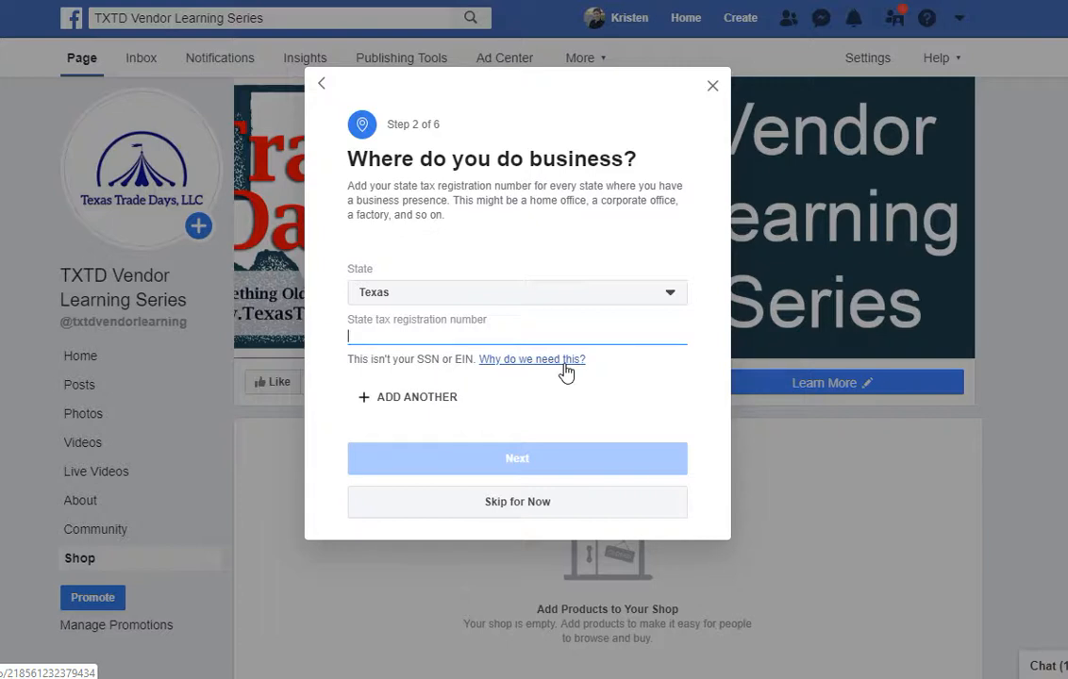
Leave the state tax registration number blank and skip that step for now.
left_click(514, 332)
left_click(505, 236)
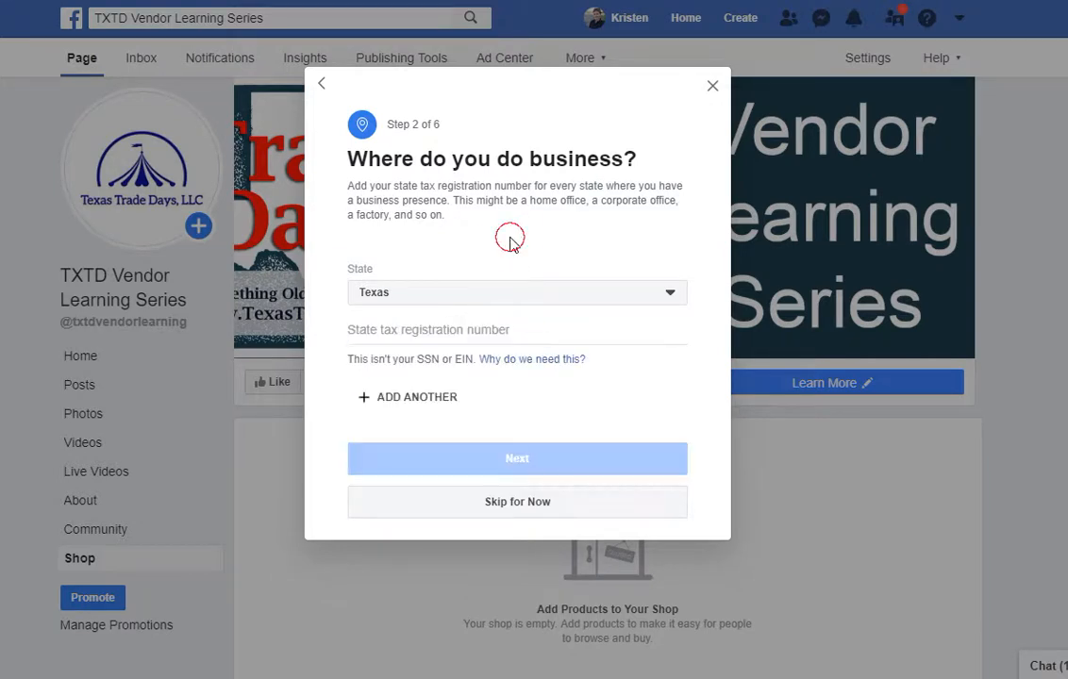
left_click(536, 507)
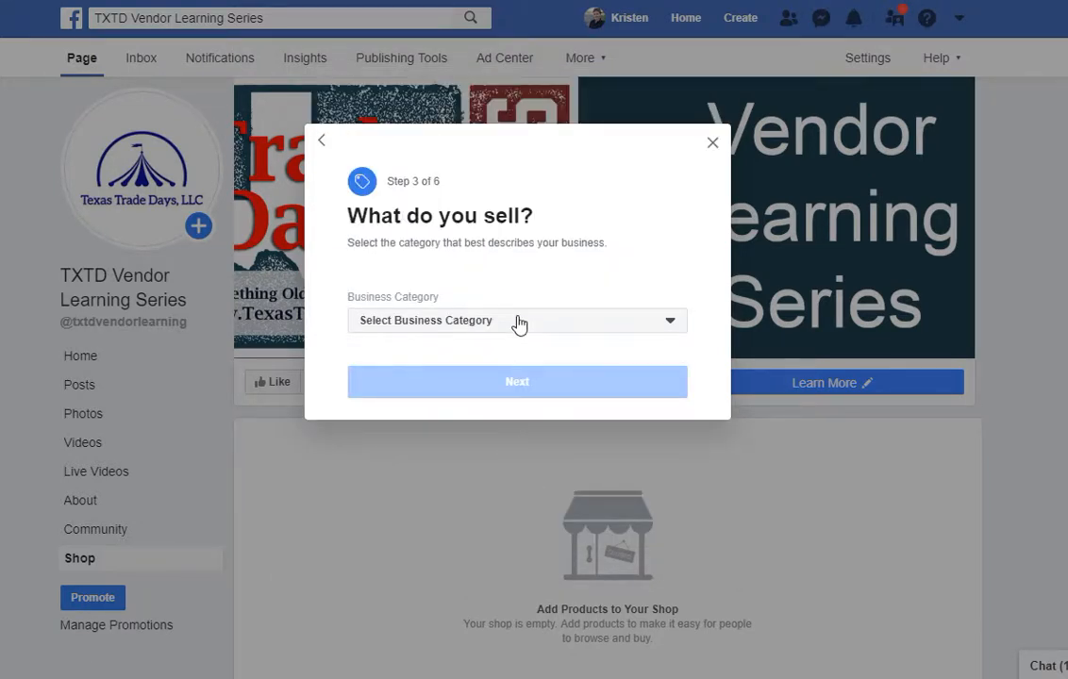
Search the category list for 'ser', choose Business Services, and advance to Get Paid on Facebook.
left_click(518, 322)
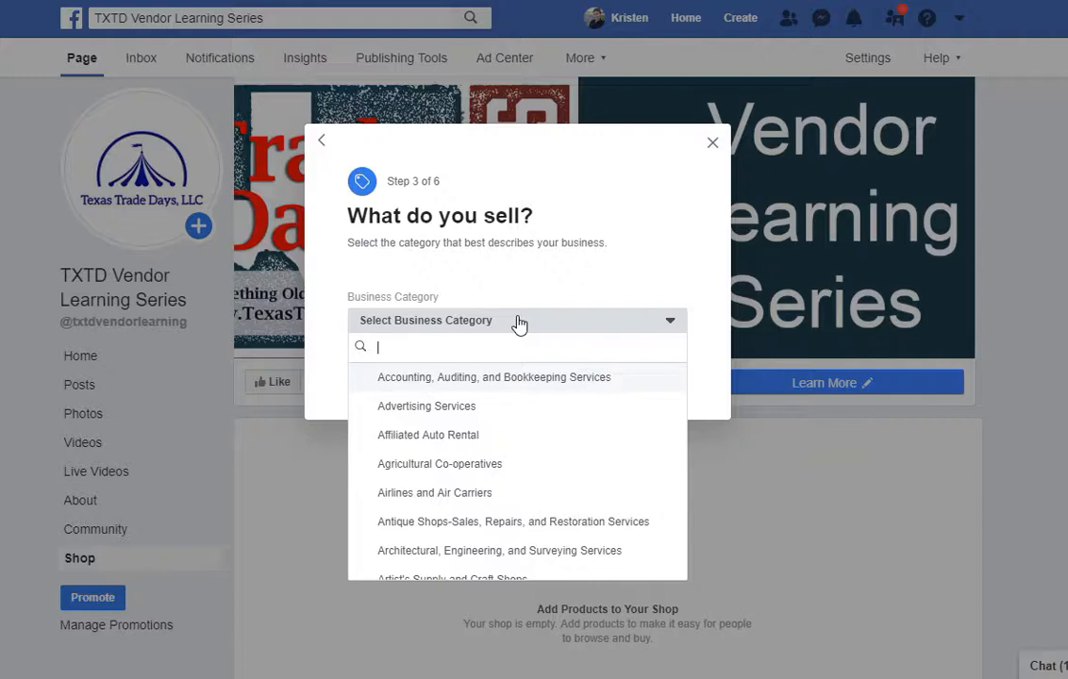
scroll(543, 411, "down", 5)
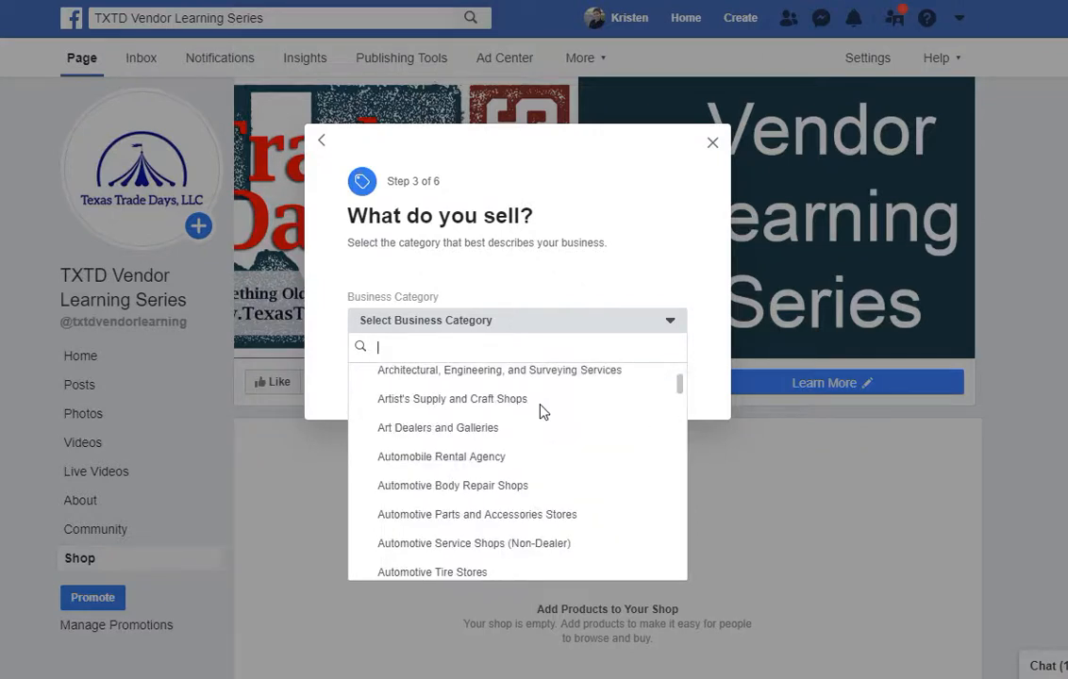
scroll(543, 411, "down", 1)
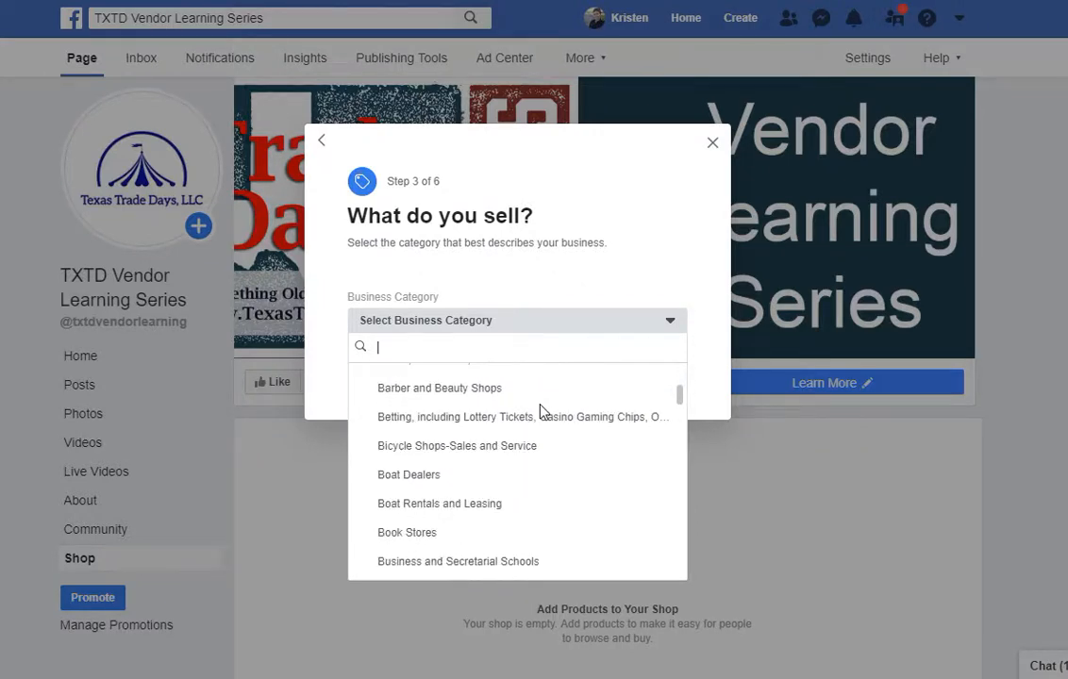
scroll(542, 412, "down", 6)
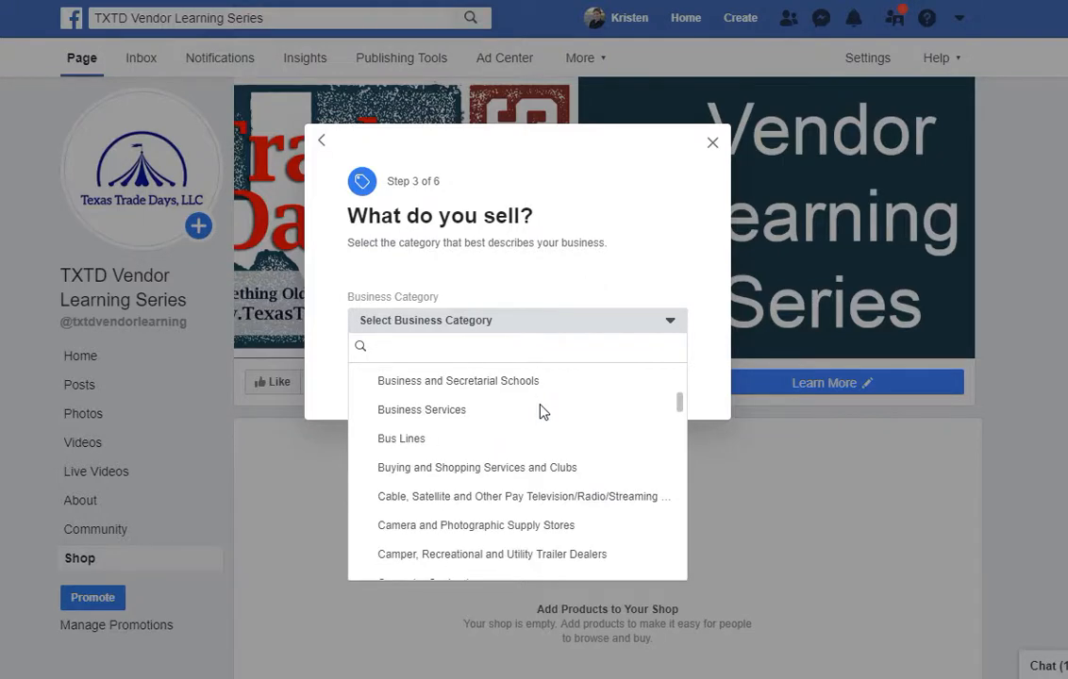
scroll(542, 410, "down", 10)
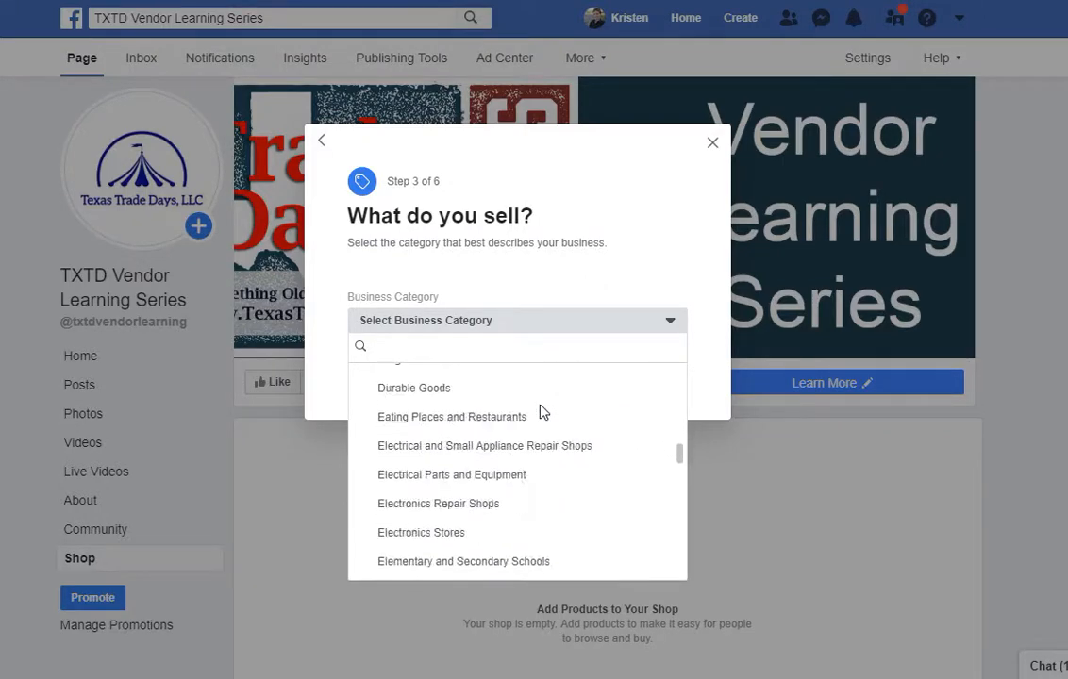
scroll(543, 410, "down", 12)
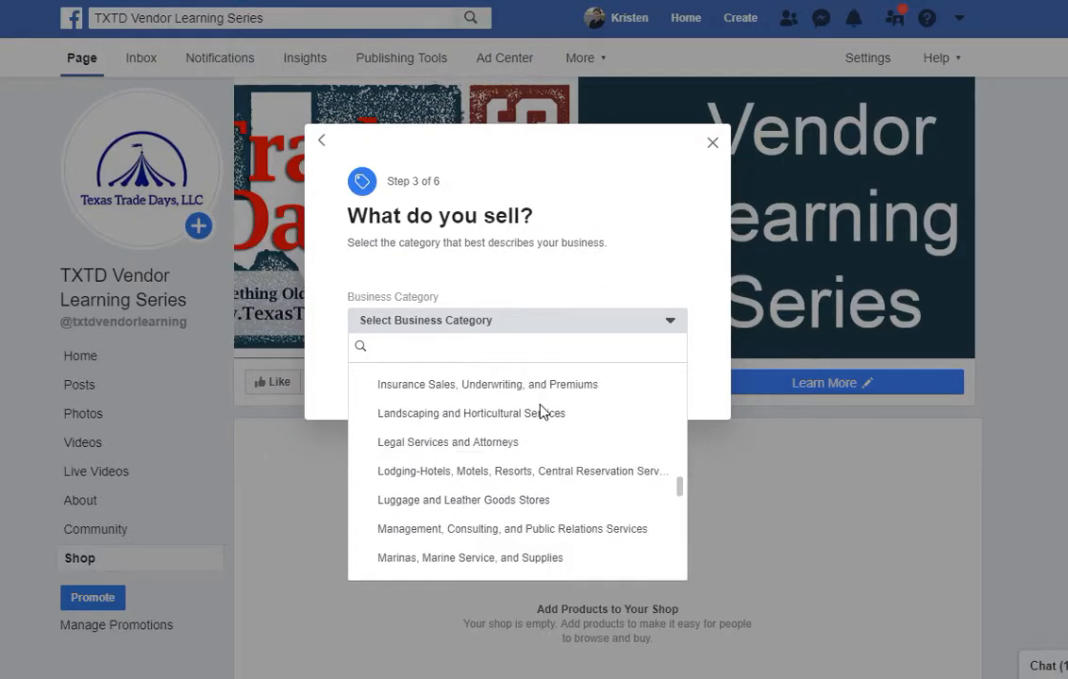
scroll(542, 410, "down", 7)
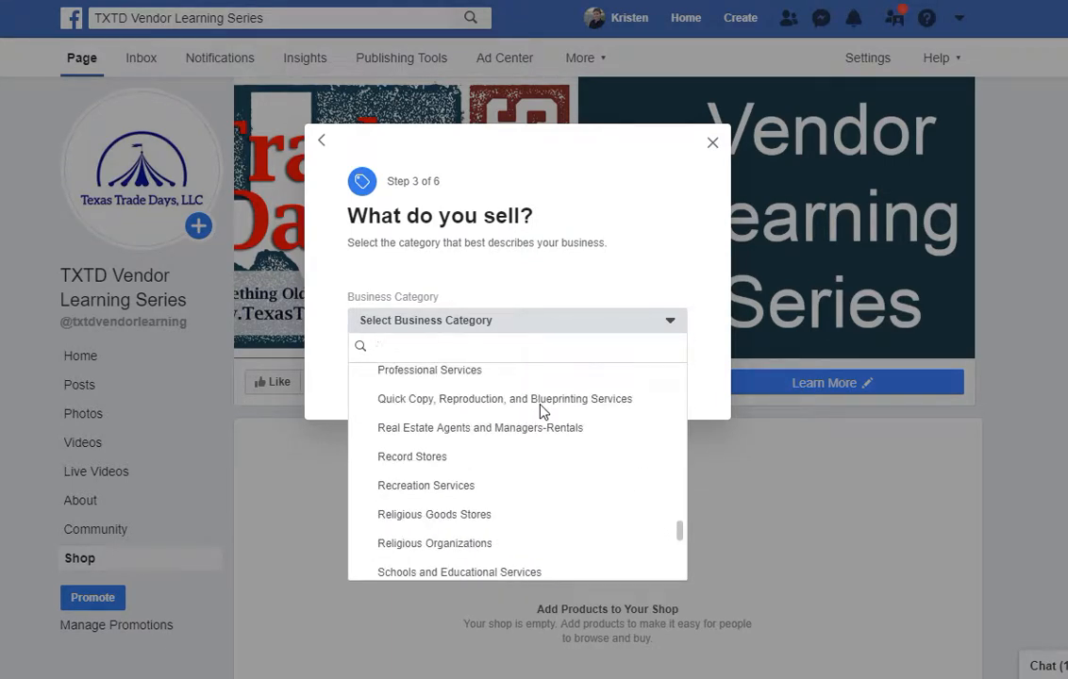
scroll(542, 410, "down", 3)
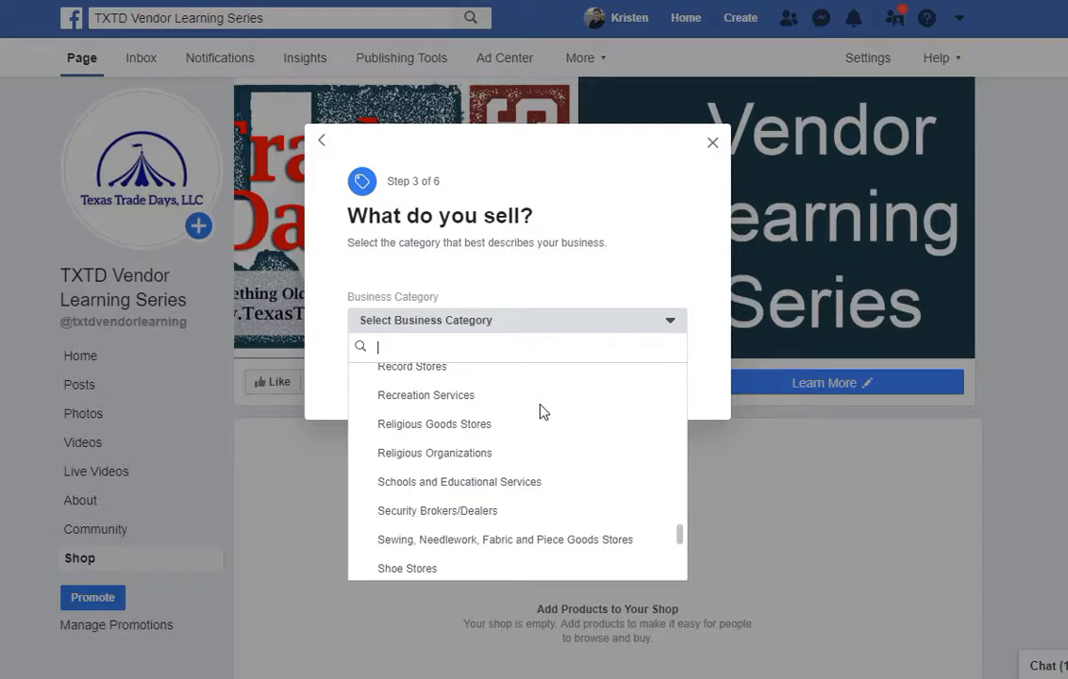
scroll(543, 410, "up", 3)
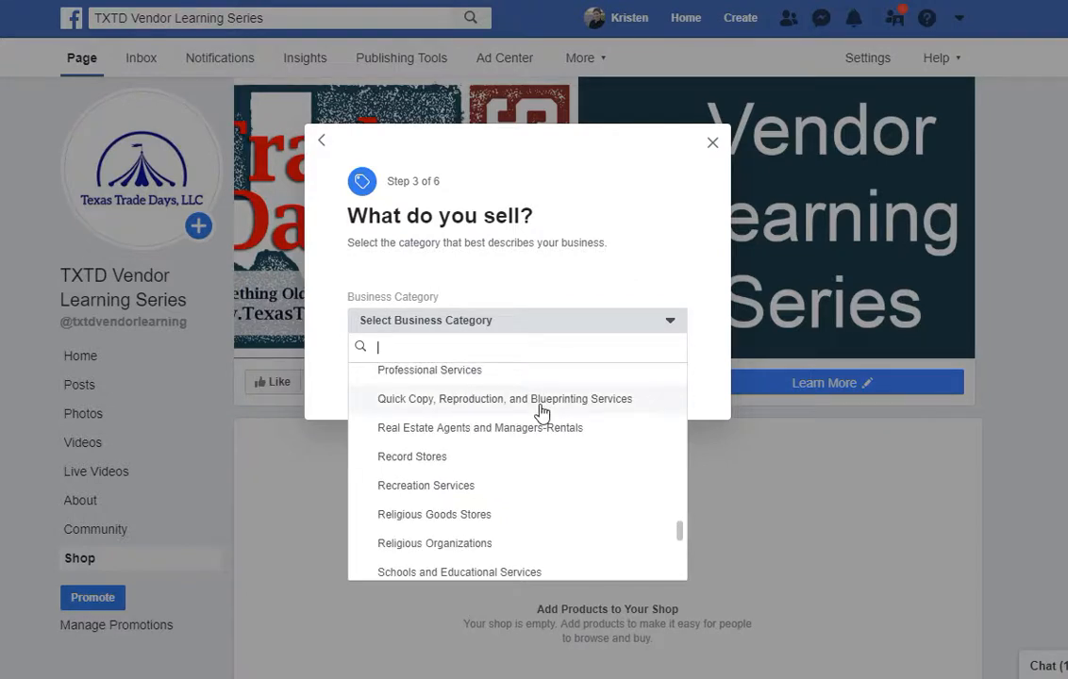
scroll(542, 410, "down", 6)
scroll(542, 410, "down", 7)
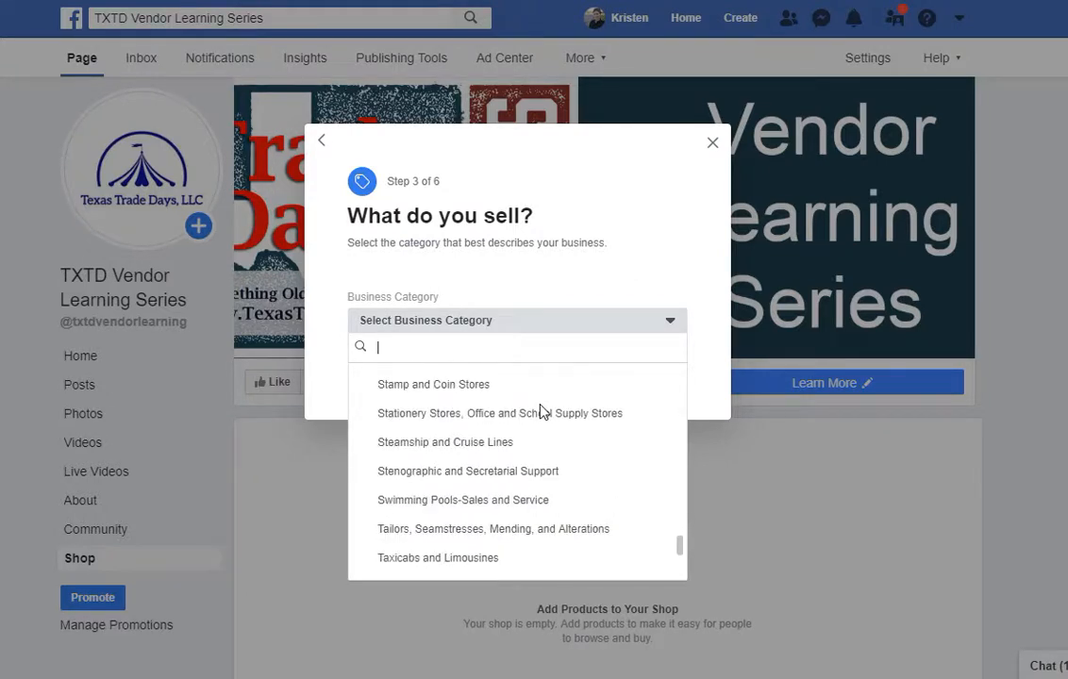
scroll(542, 410, "down", 3)
scroll(542, 410, "down", 12)
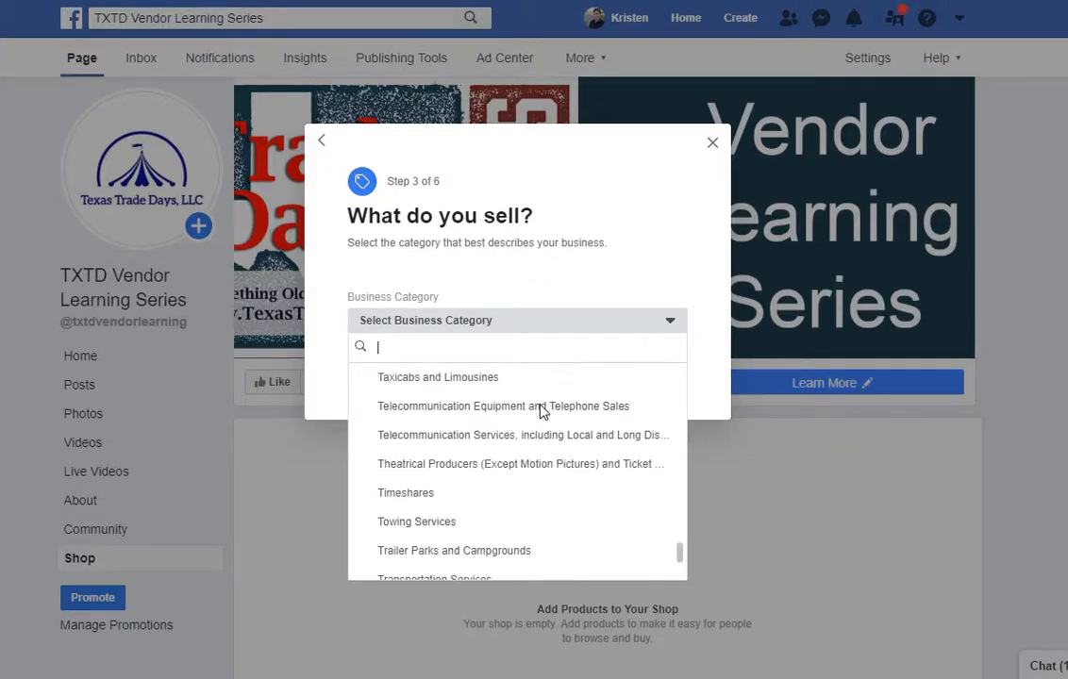
scroll(542, 410, "down", 1)
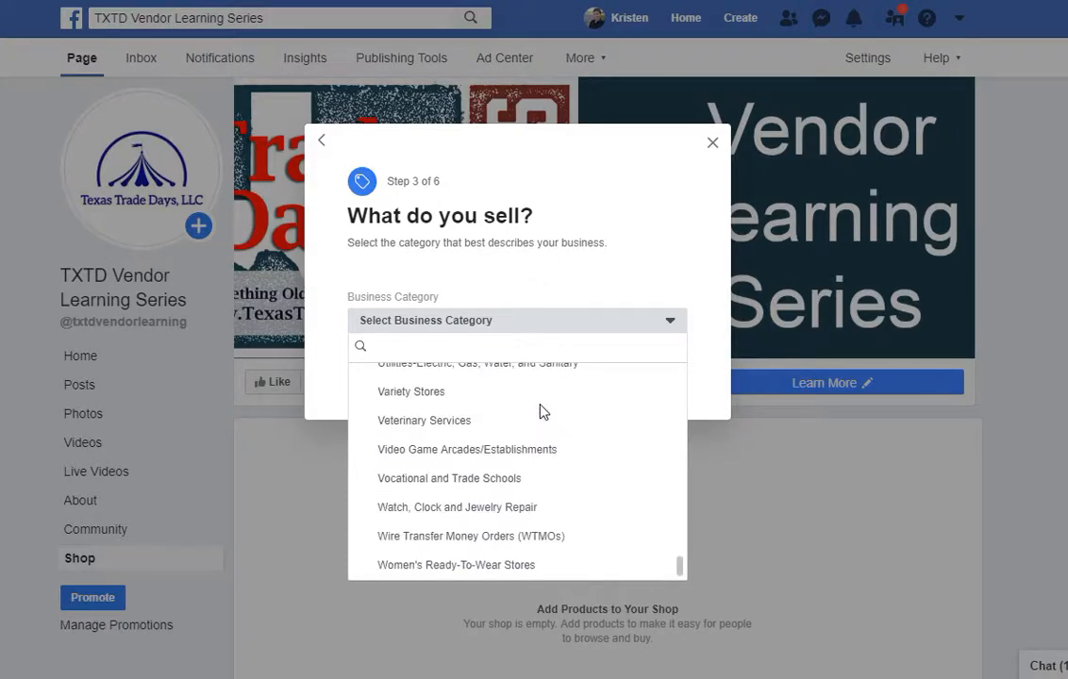
scroll(542, 411, "up", 20)
scroll(543, 411, "up", 12)
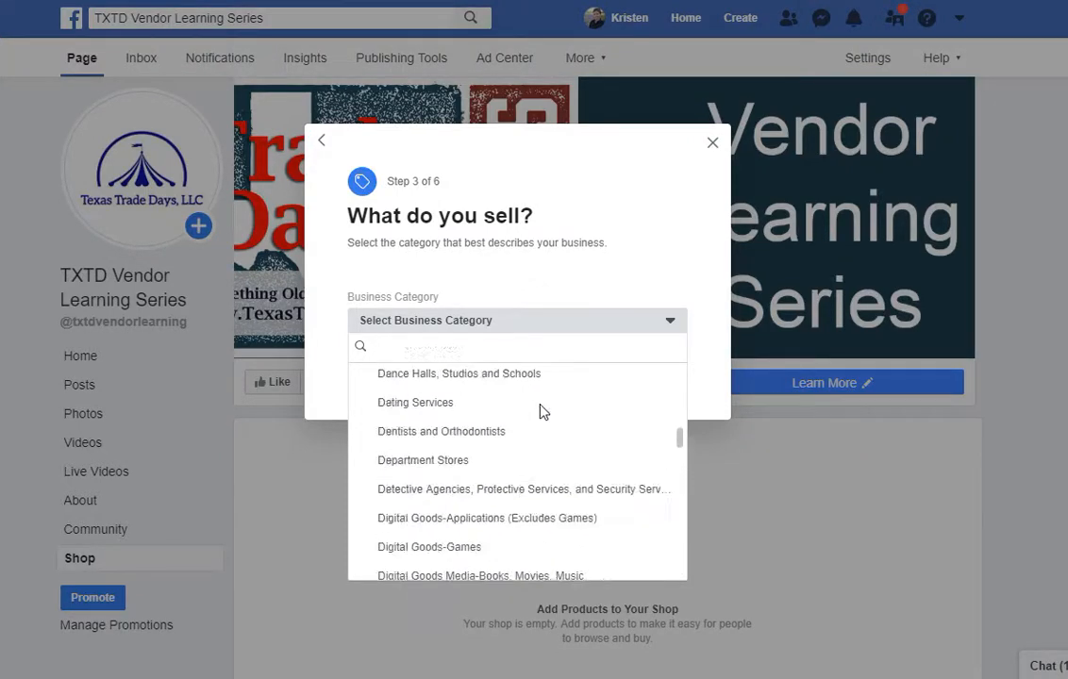
scroll(543, 410, "up", 1)
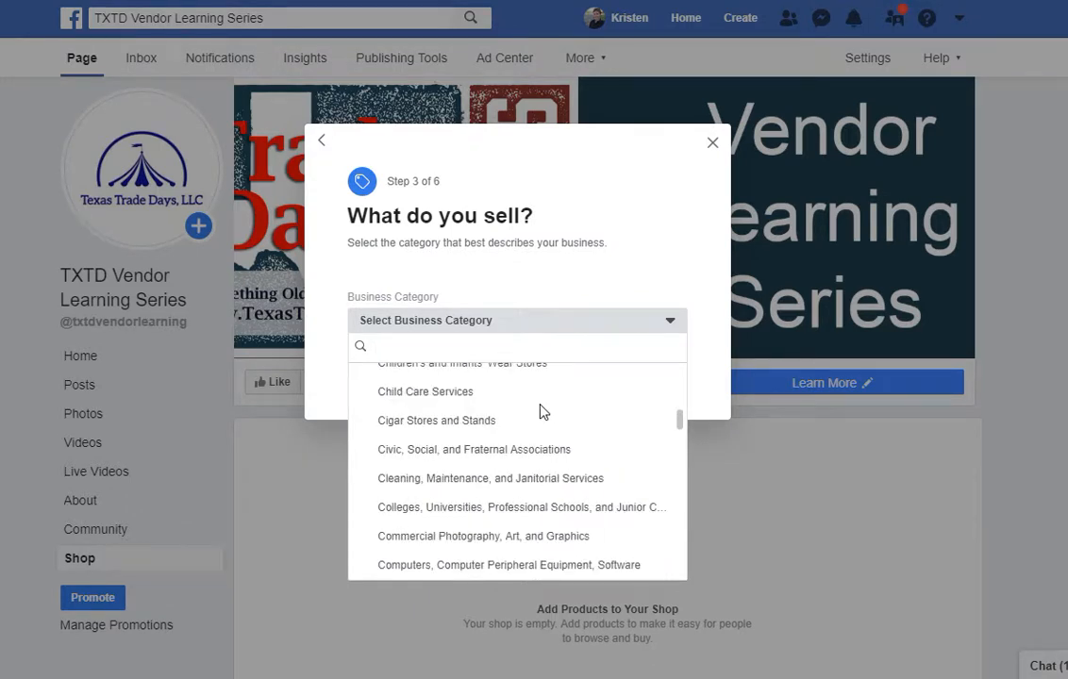
scroll(543, 411, "down", 1)
scroll(542, 411, "down", 2)
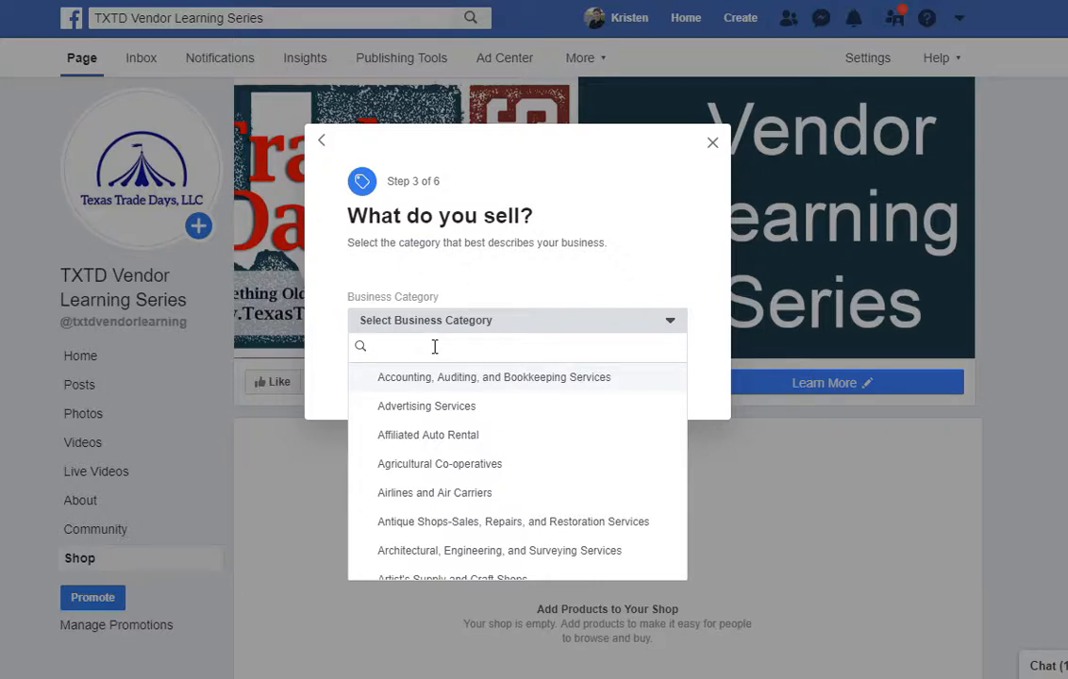
type("ser")
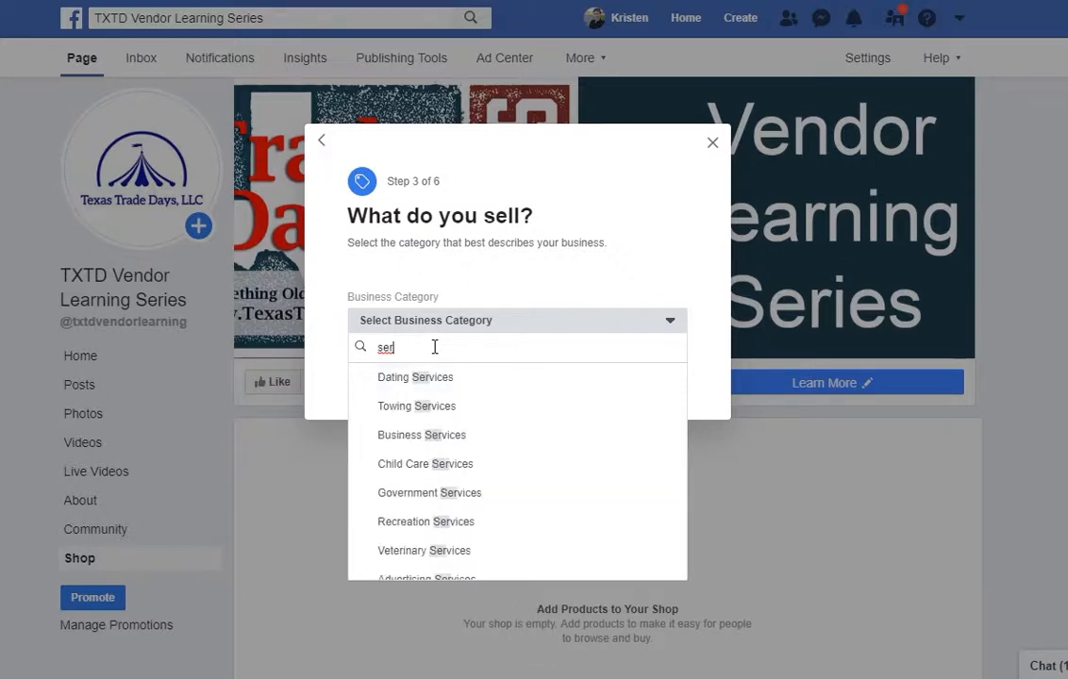
left_click(434, 438)
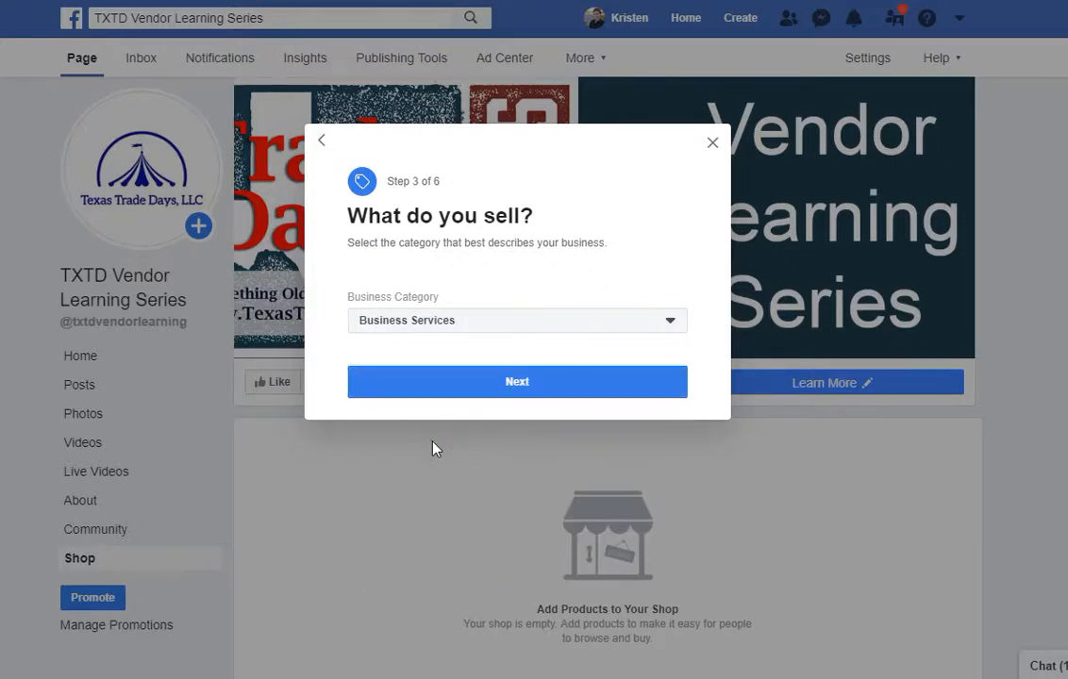
left_click(473, 389)
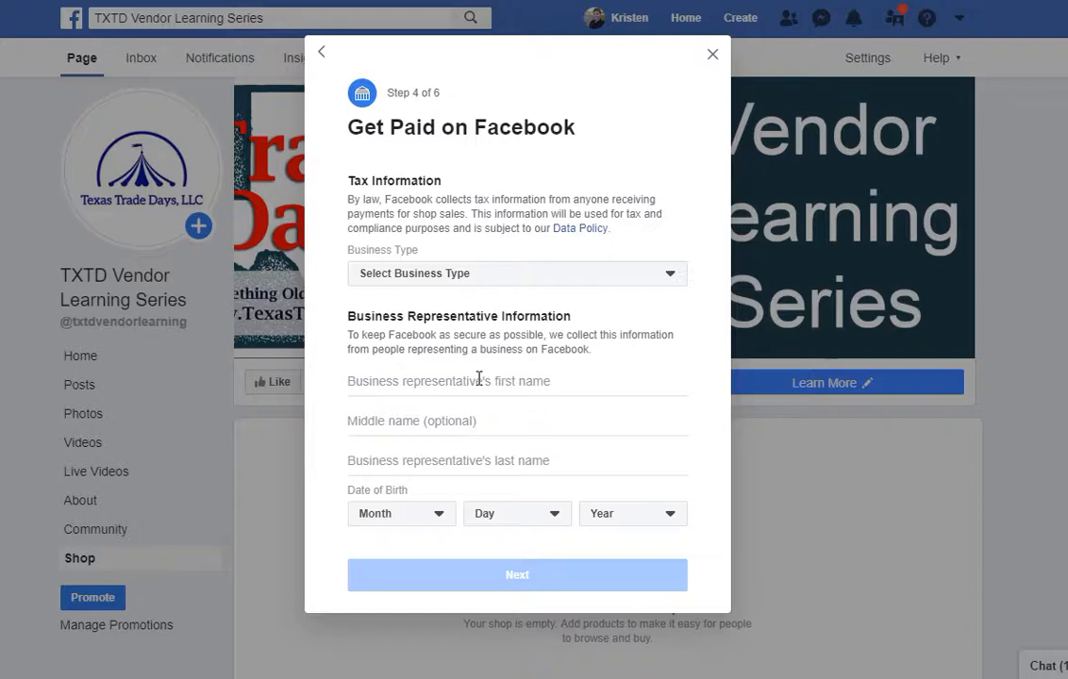
Choose Corporation as the business type and enter 'Texas Trade Days, LLC' as the business name.
left_click(479, 381)
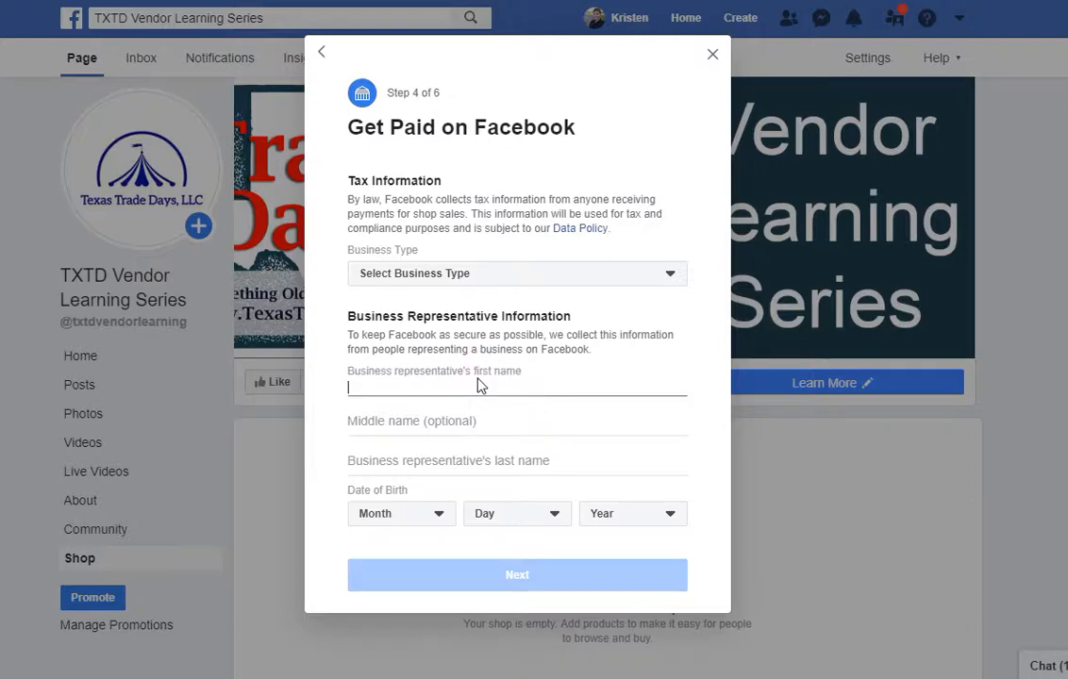
left_click(478, 280)
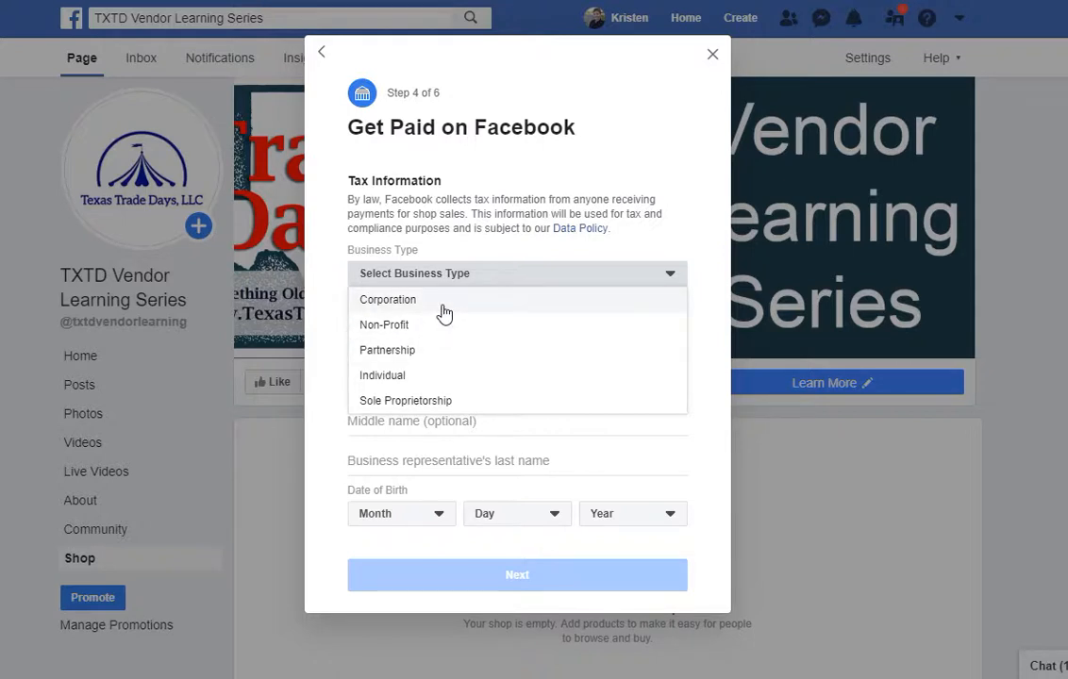
left_click(443, 304)
left_click(442, 315)
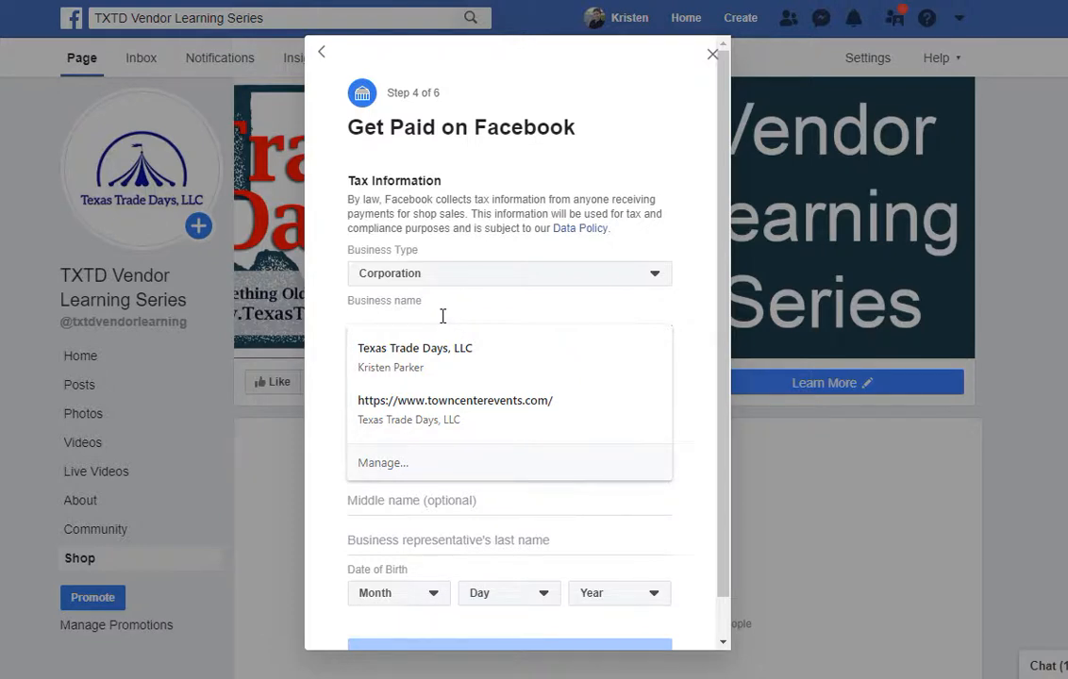
type("Tex")
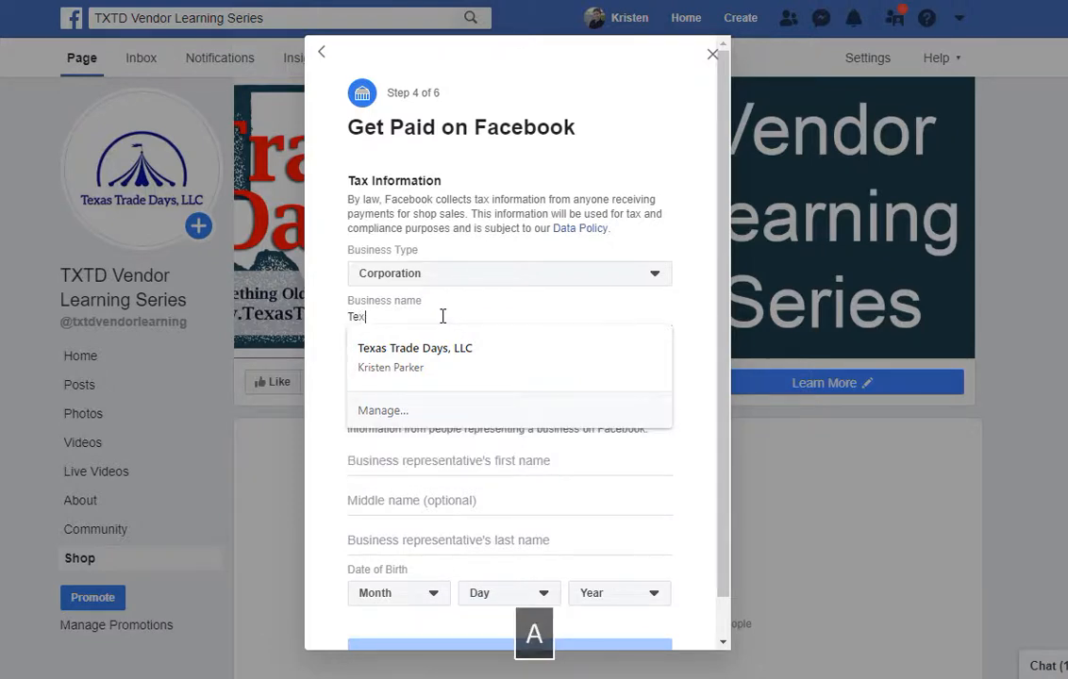
type("as Trade")
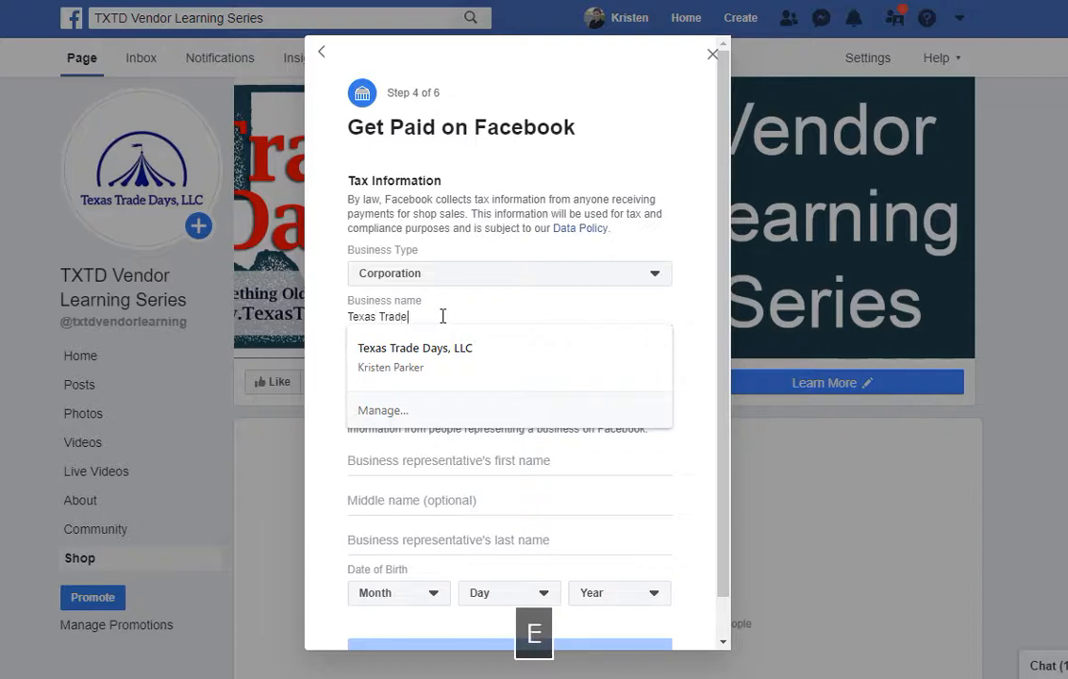
type(" Days, LLC")
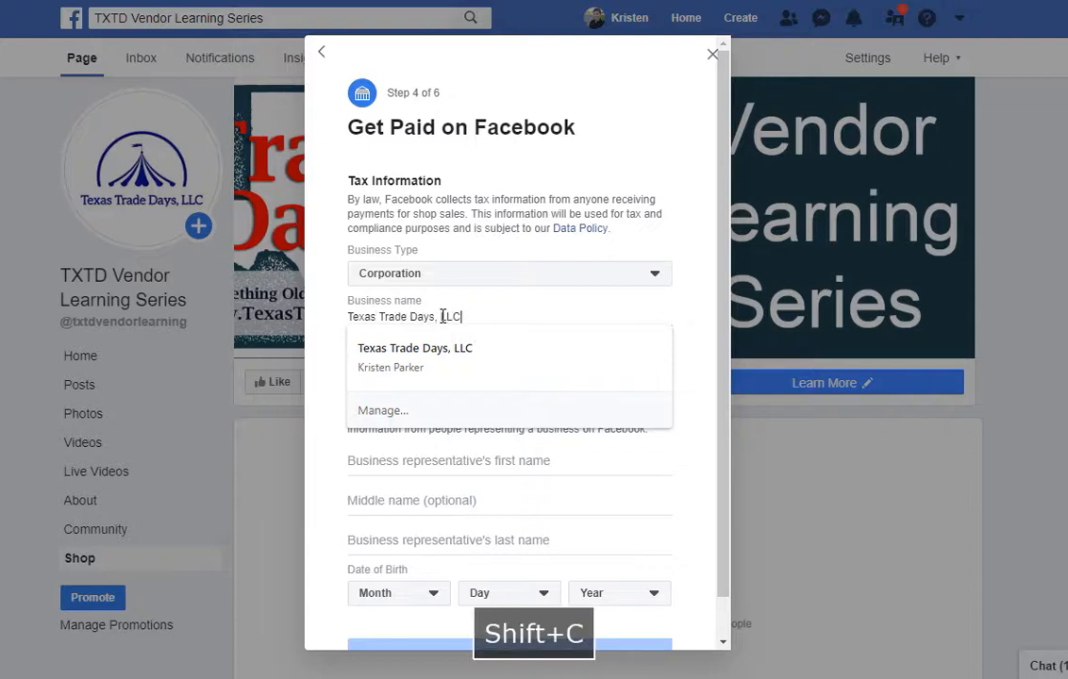
left_click(493, 244)
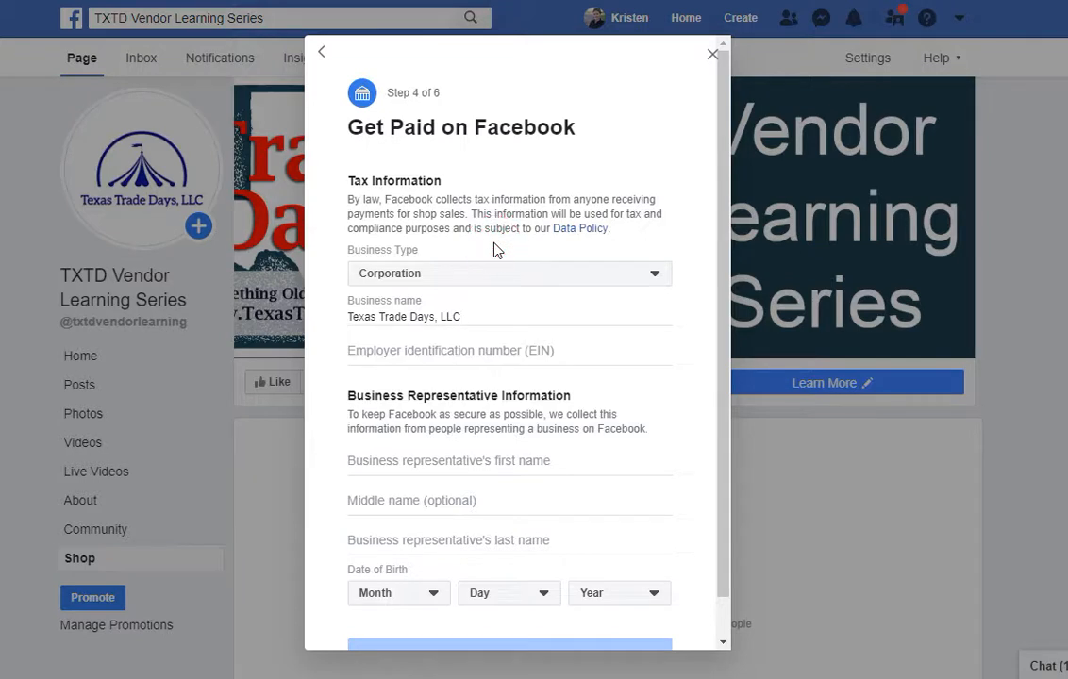
left_click(483, 349)
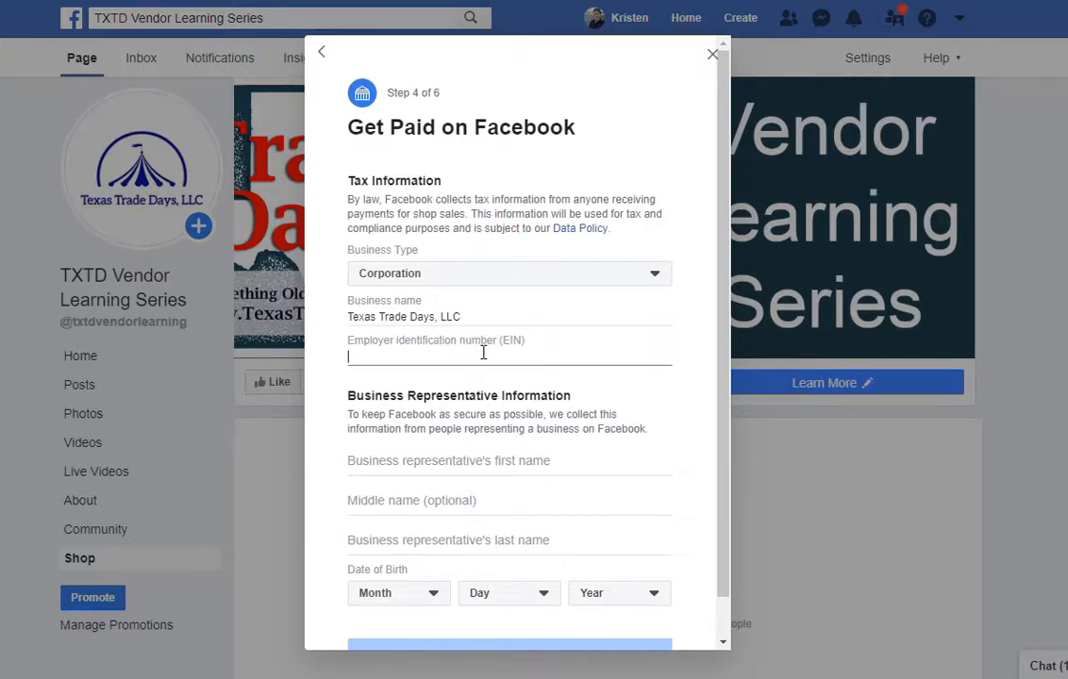
Enter the representative's first and last name, fixing a typo in the last name.
scroll(483, 352, "down", 1)
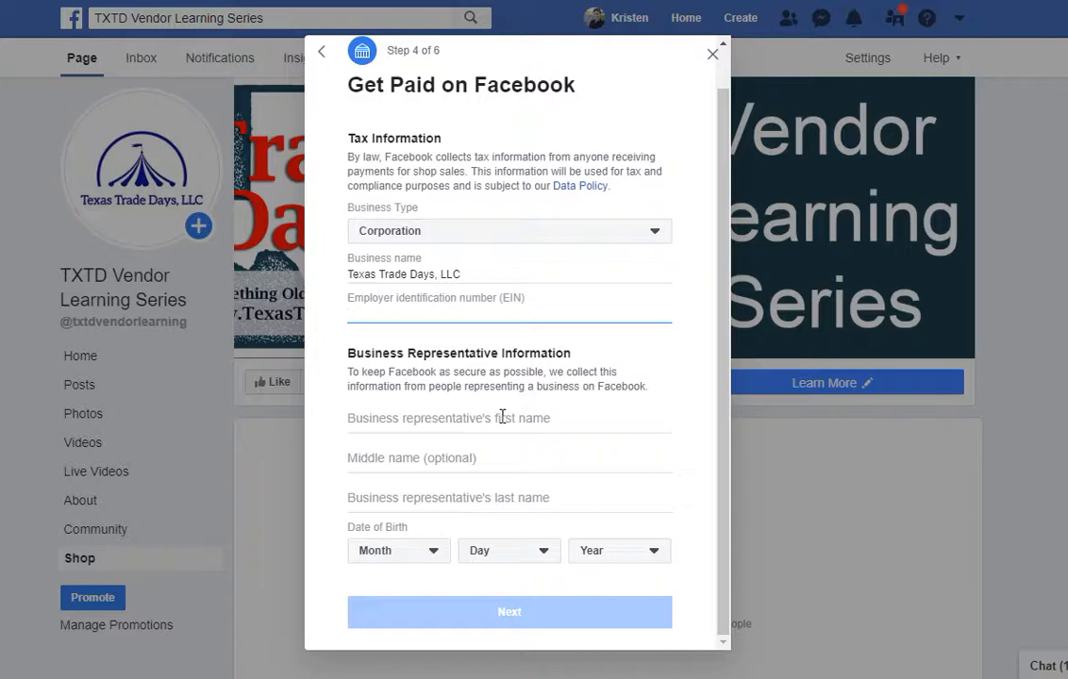
left_click(503, 416)
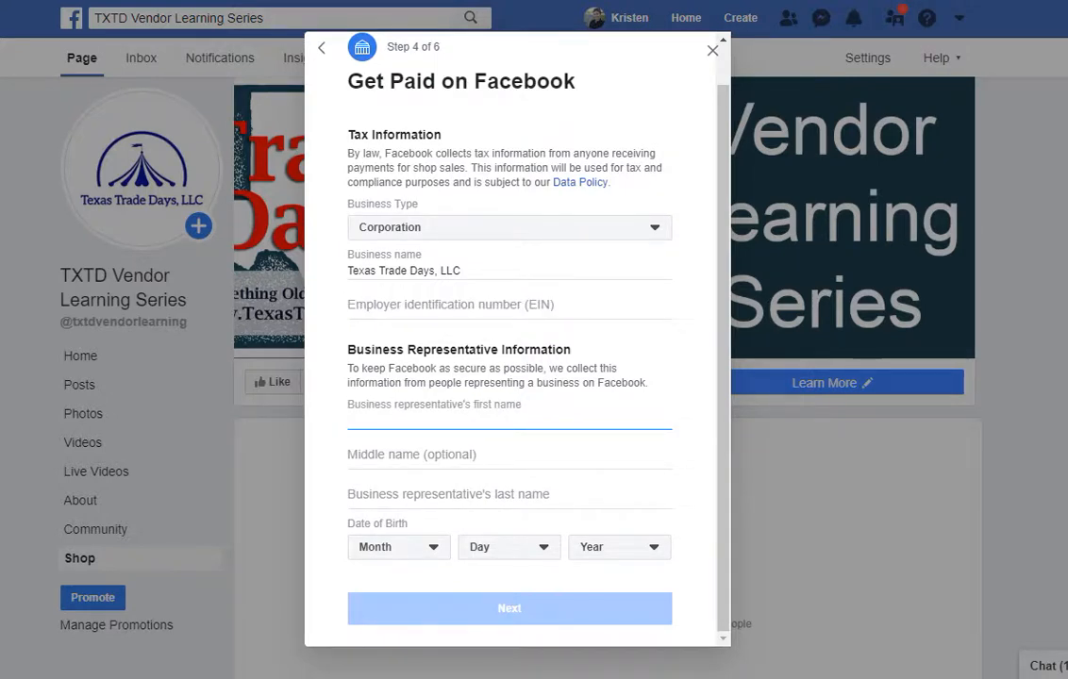
left_click(219, 3)
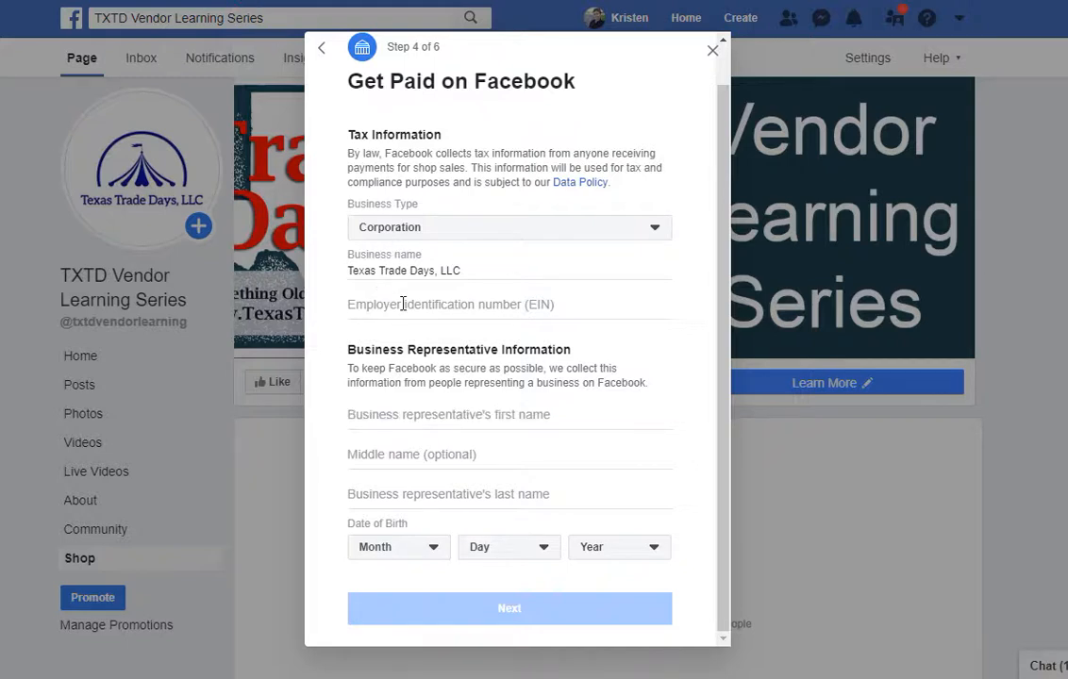
left_click(403, 304)
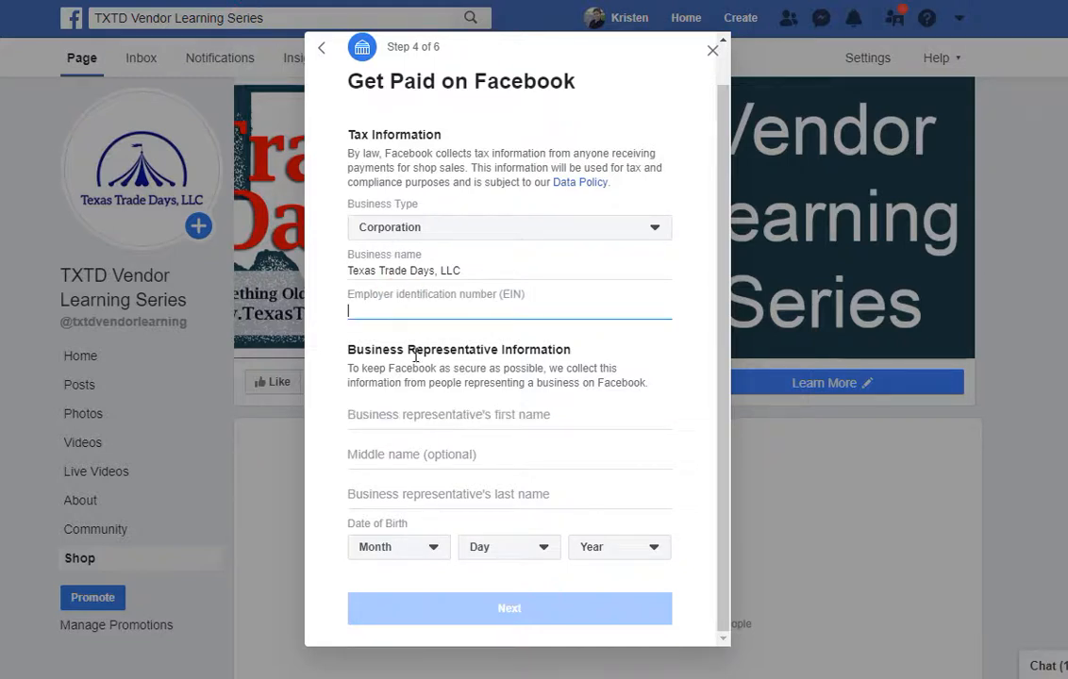
left_click(439, 416)
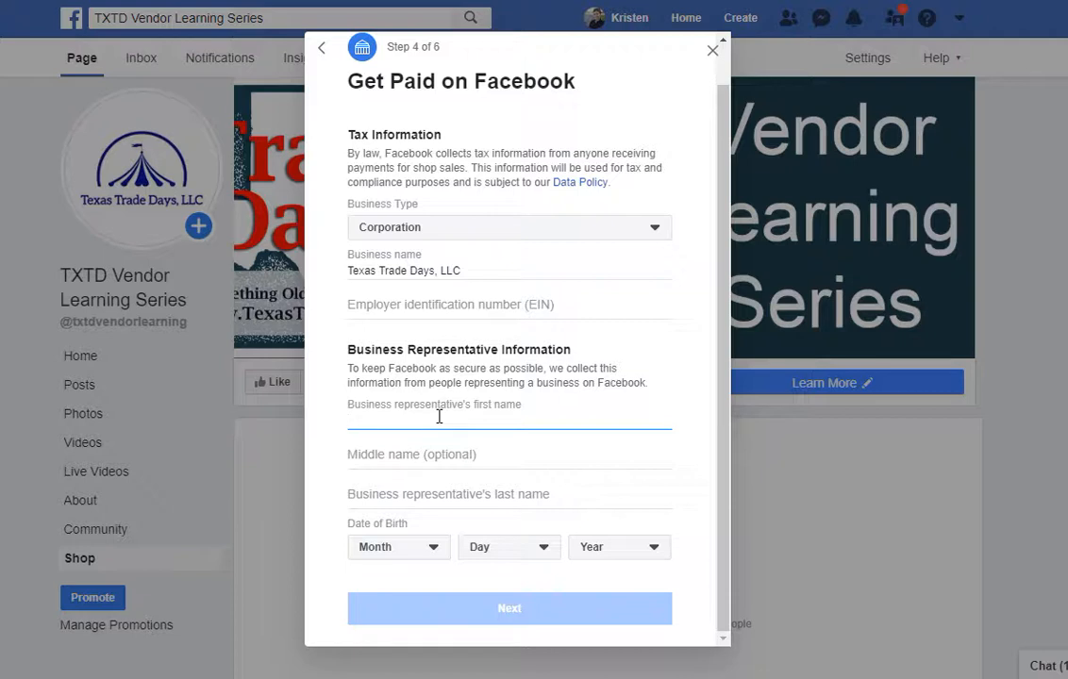
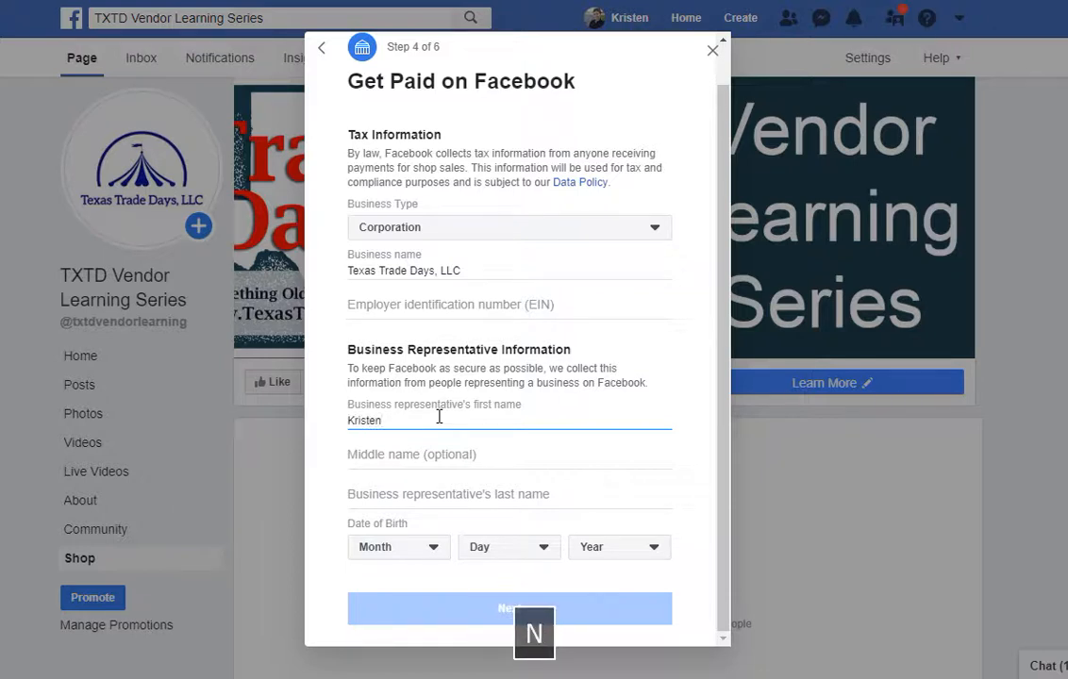
left_click(415, 449)
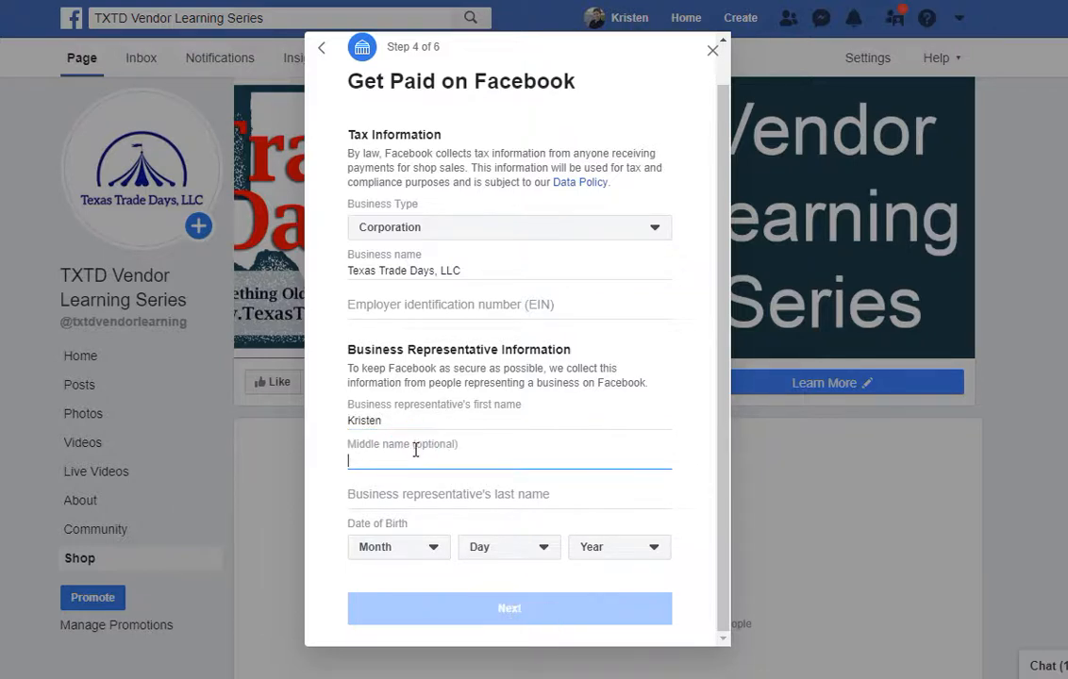
left_click(401, 496)
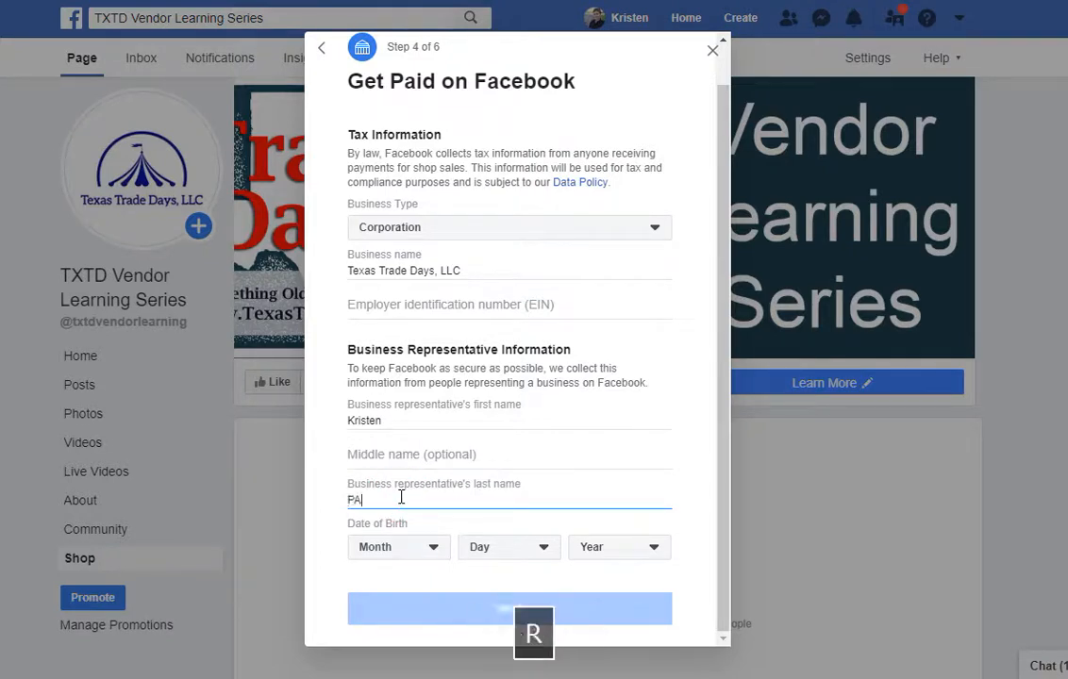
Pick the representative's birth month and day from the dropdowns.
left_click(398, 549)
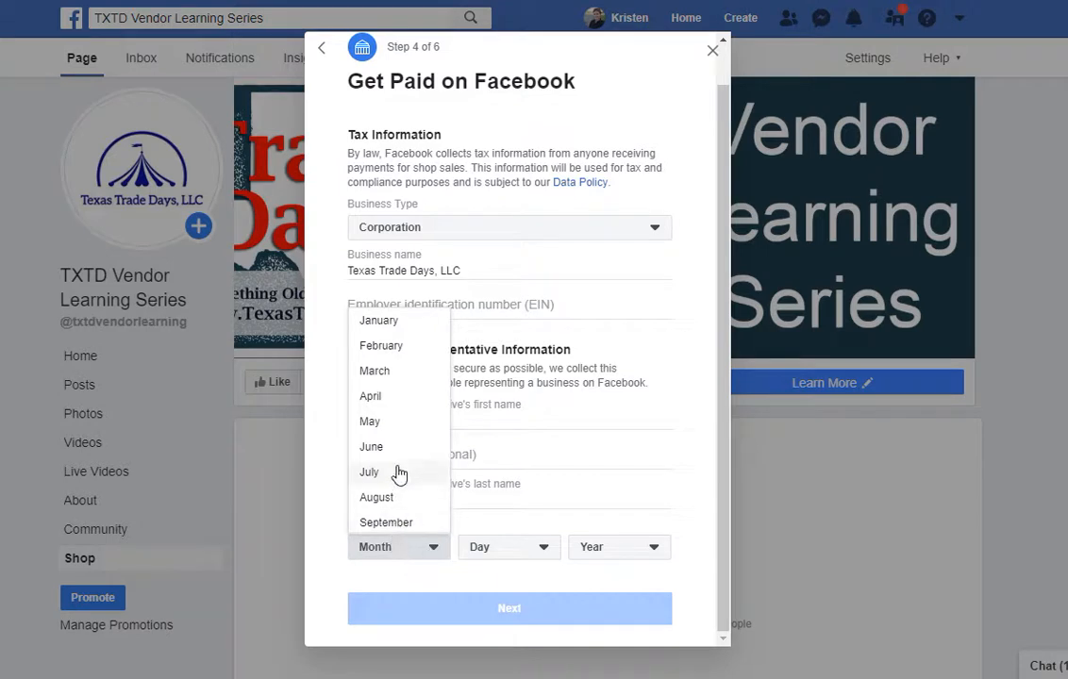
left_click(378, 369)
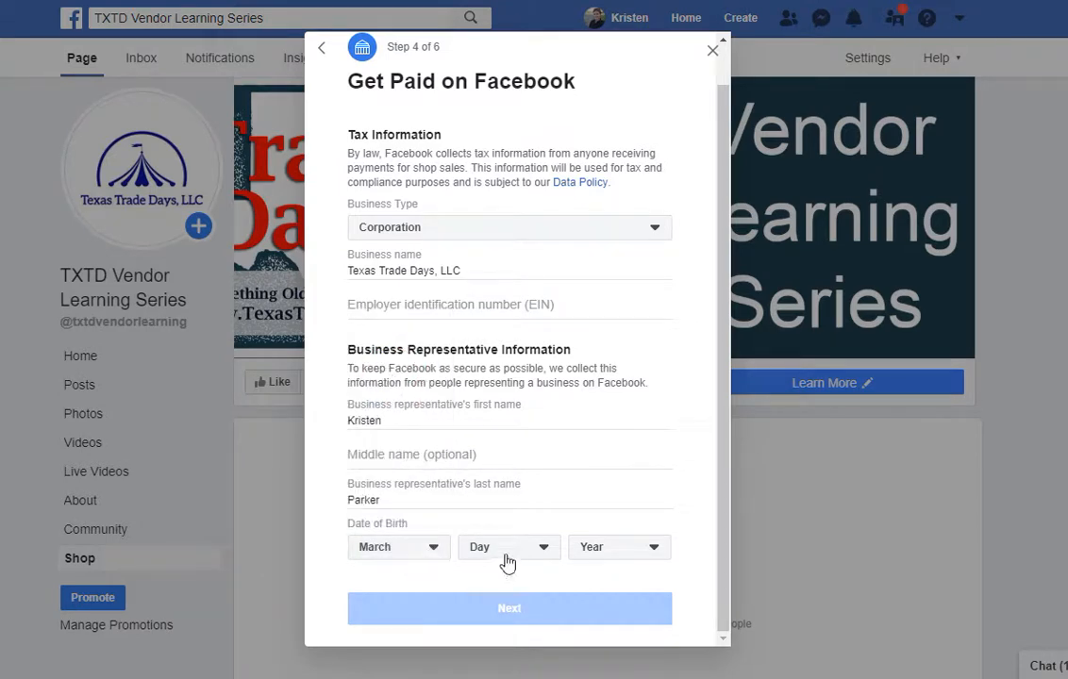
left_click(507, 563)
scroll(518, 431, "down", 3)
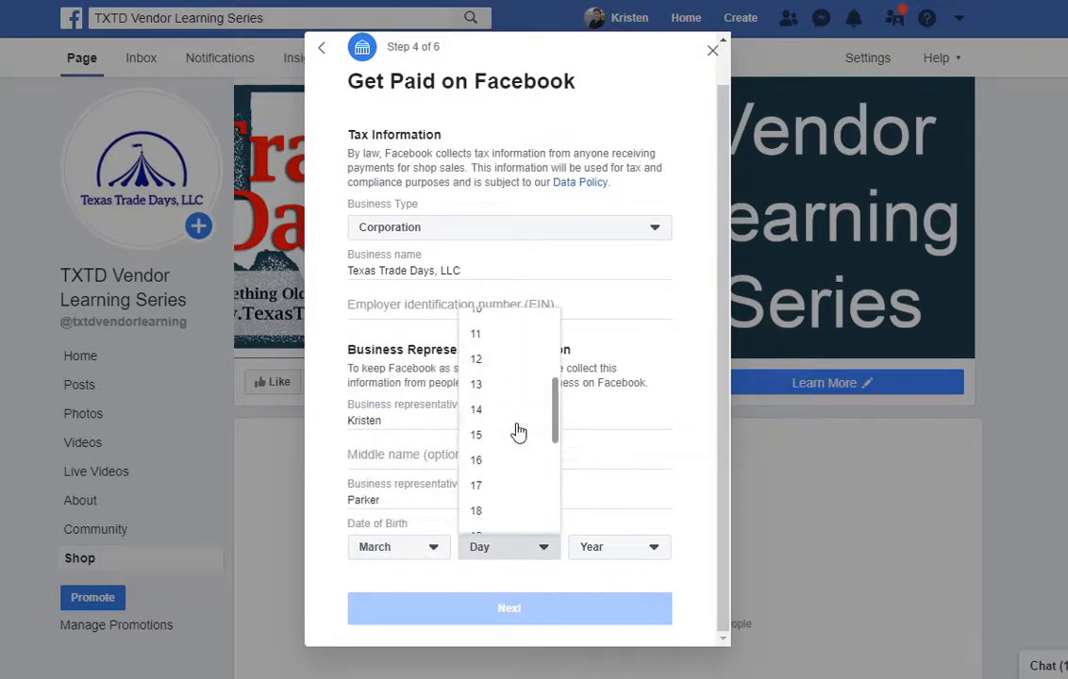
left_click(477, 330)
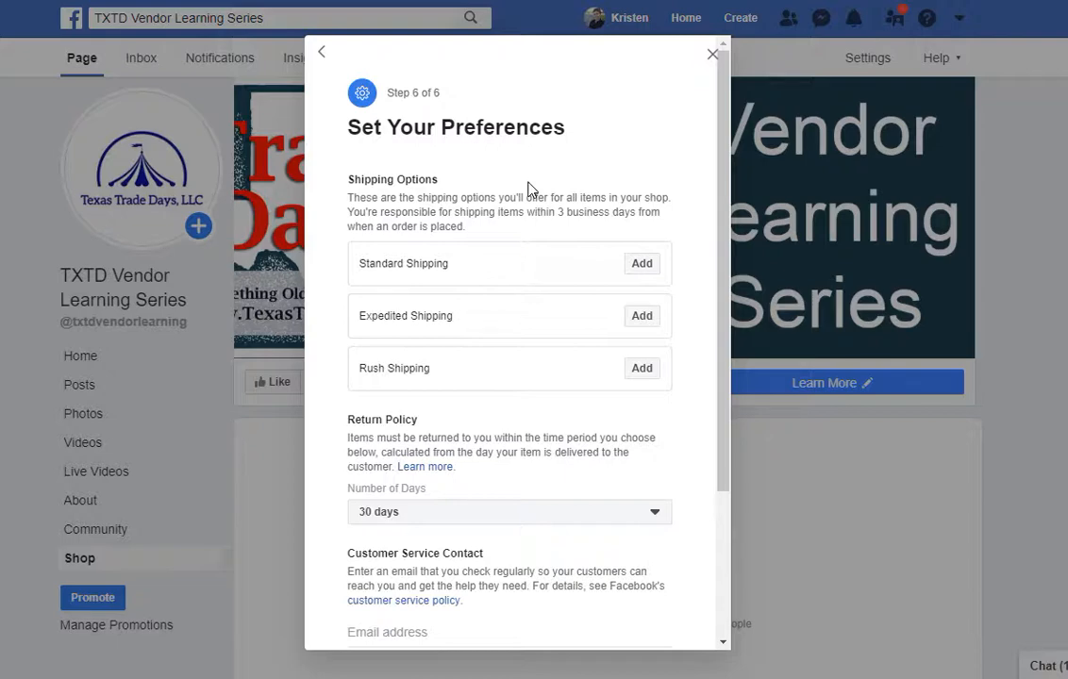
Review the Set Your Preferences options and open the return-policy Number of Days list.
scroll(528, 189, "down", 2)
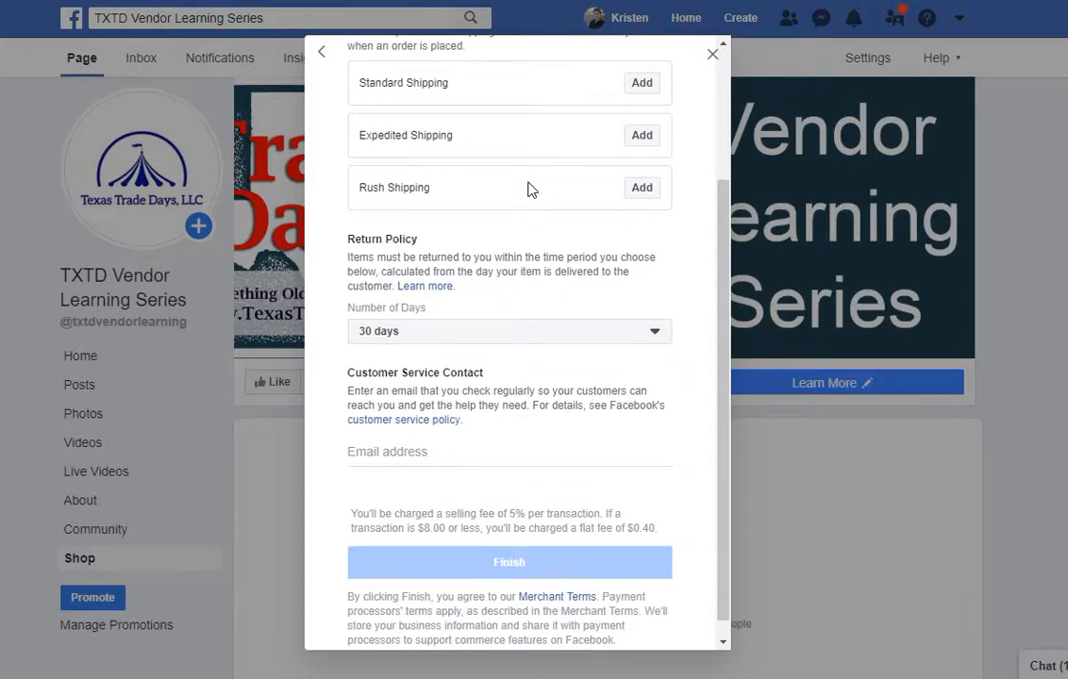
scroll(528, 189, "down", 1)
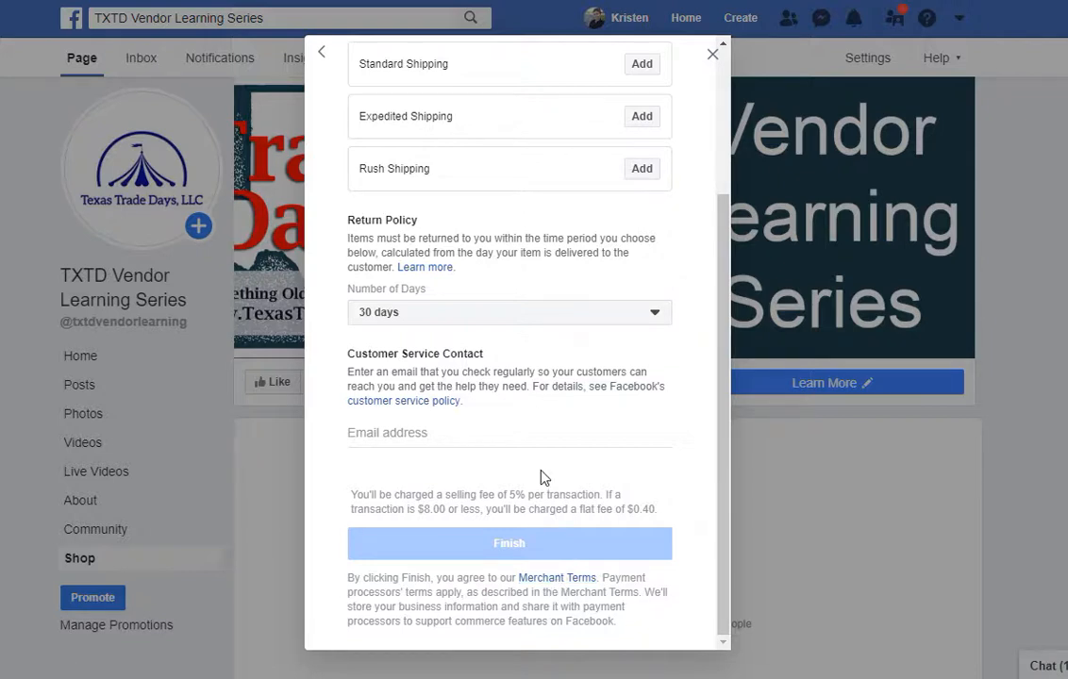
scroll(544, 478, "up", 2)
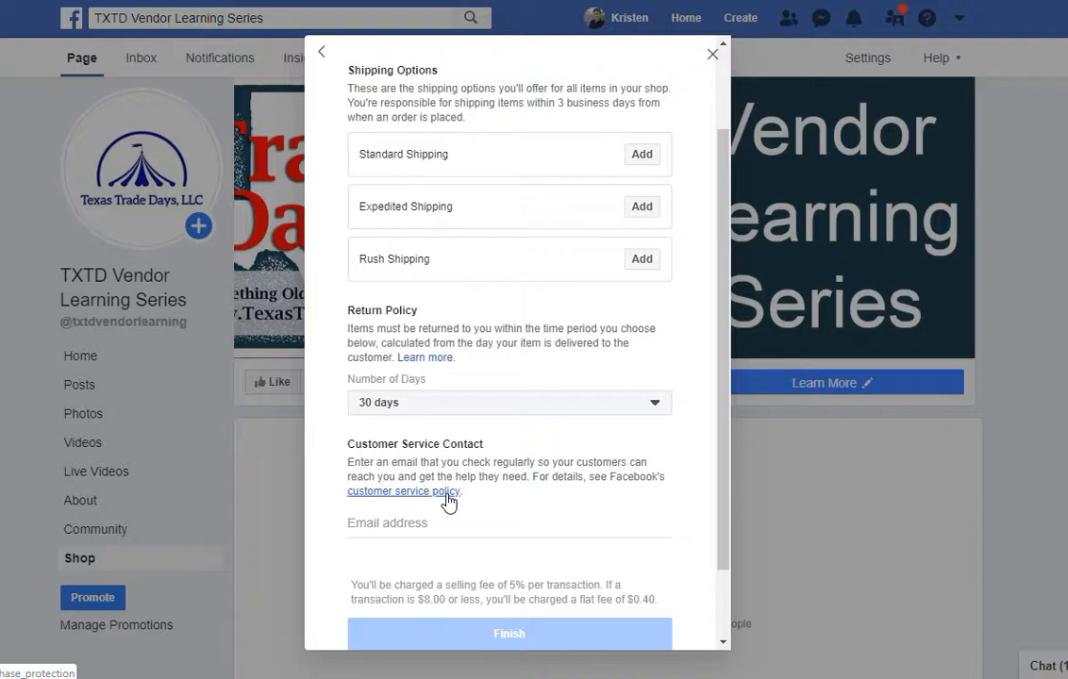
left_click(437, 407)
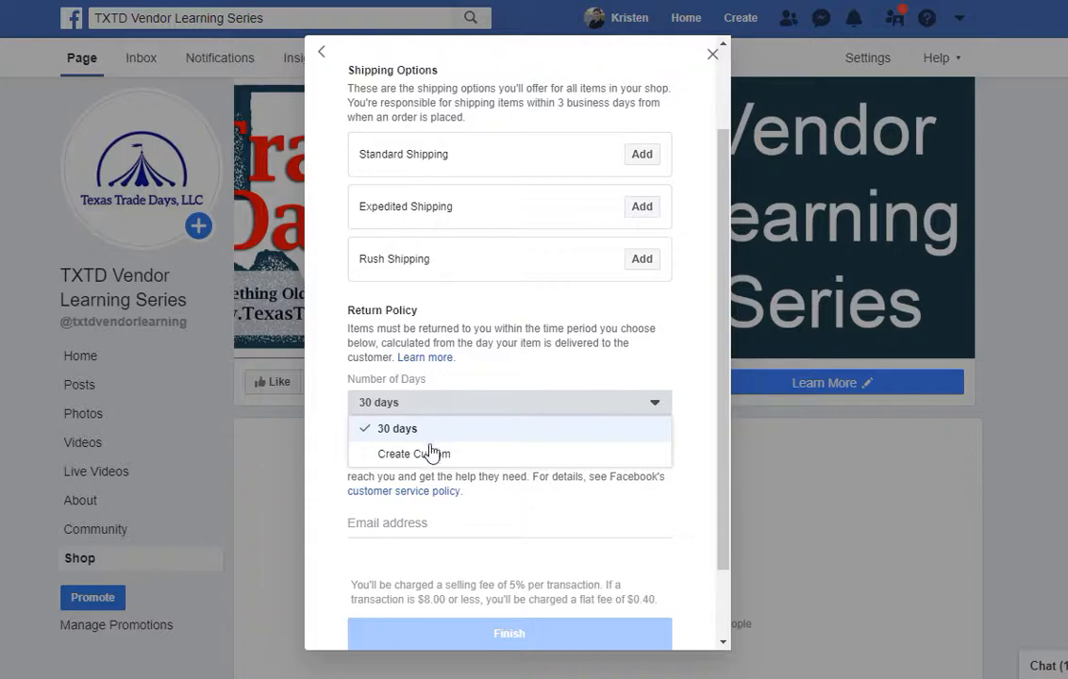
left_click(431, 456)
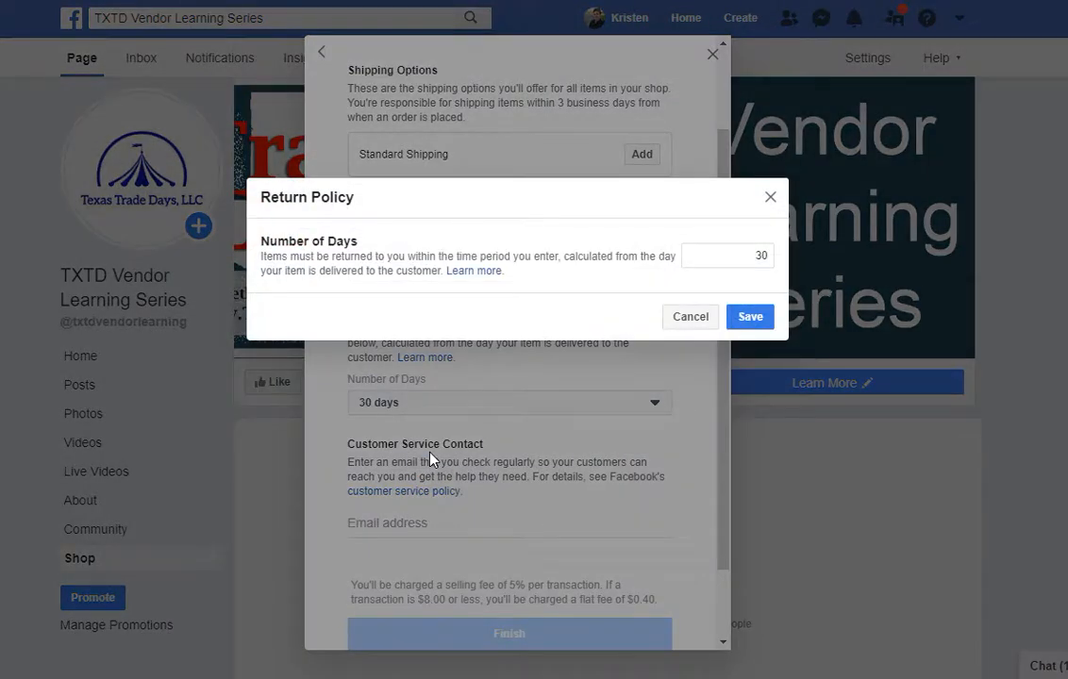
left_click(712, 260)
left_click(695, 322)
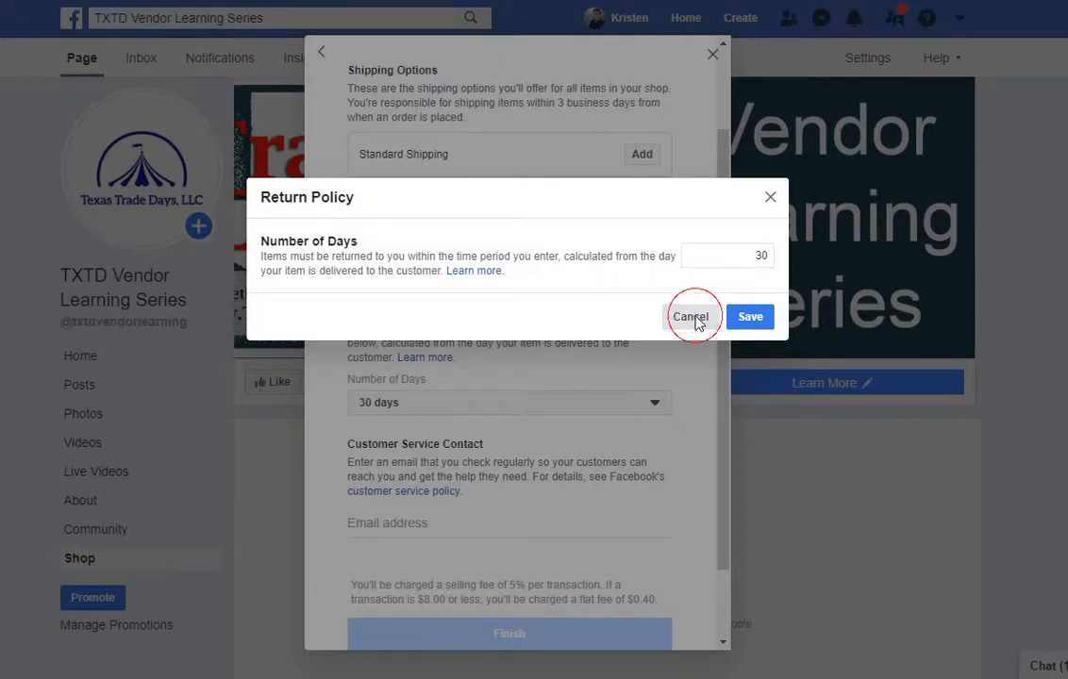
scroll(566, 349, "up", 1)
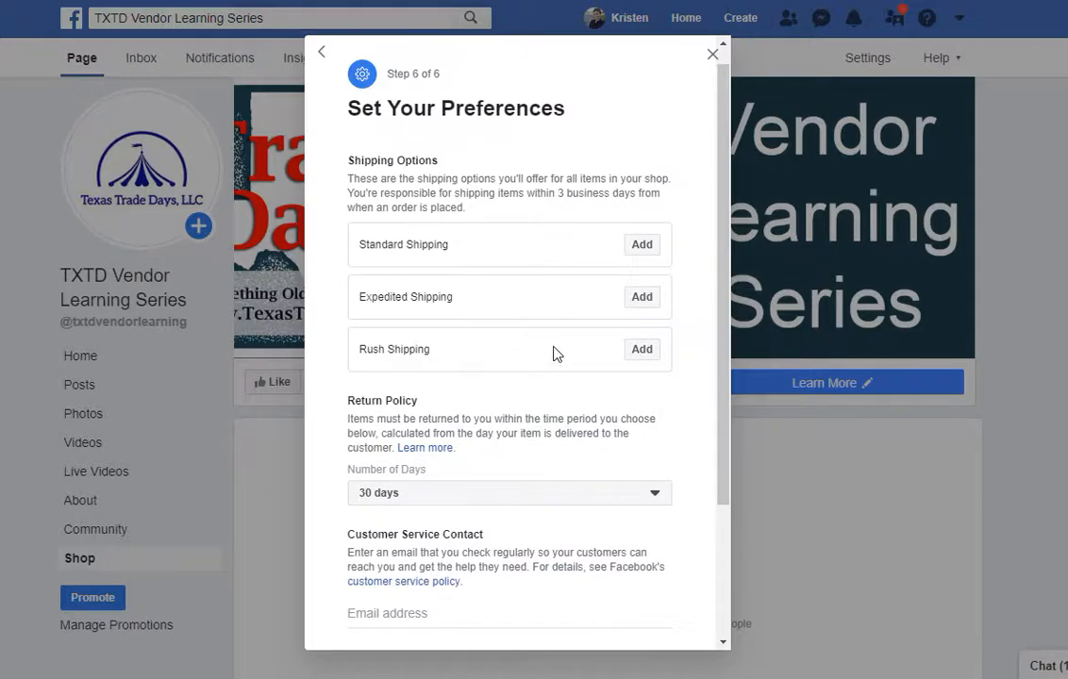
left_click(640, 246)
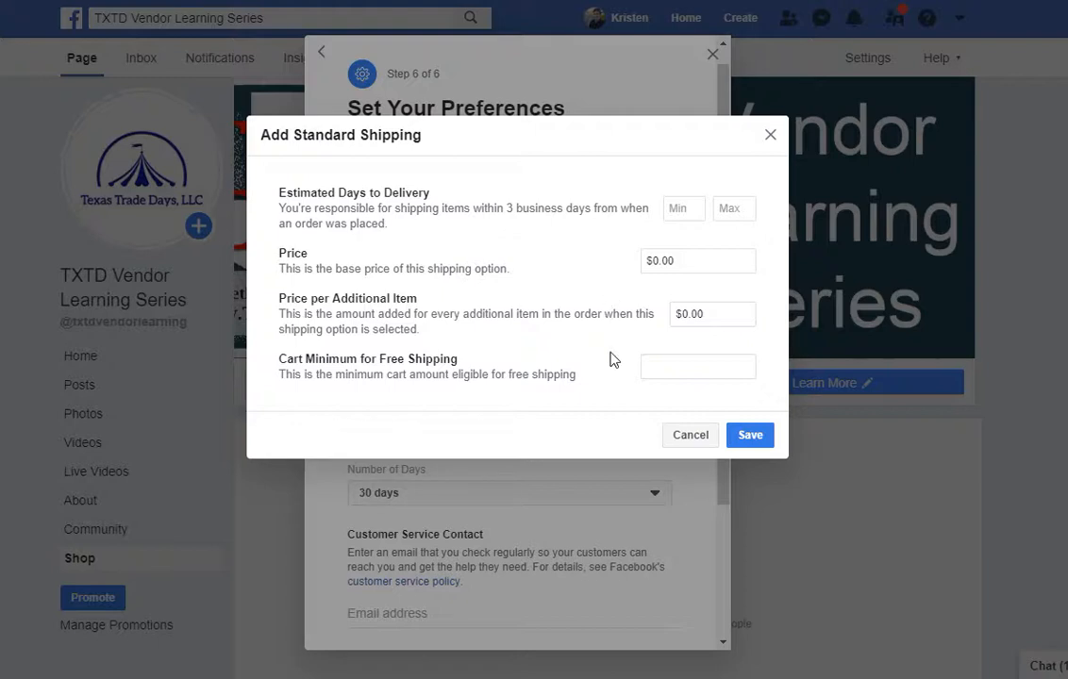
left_click(684, 439)
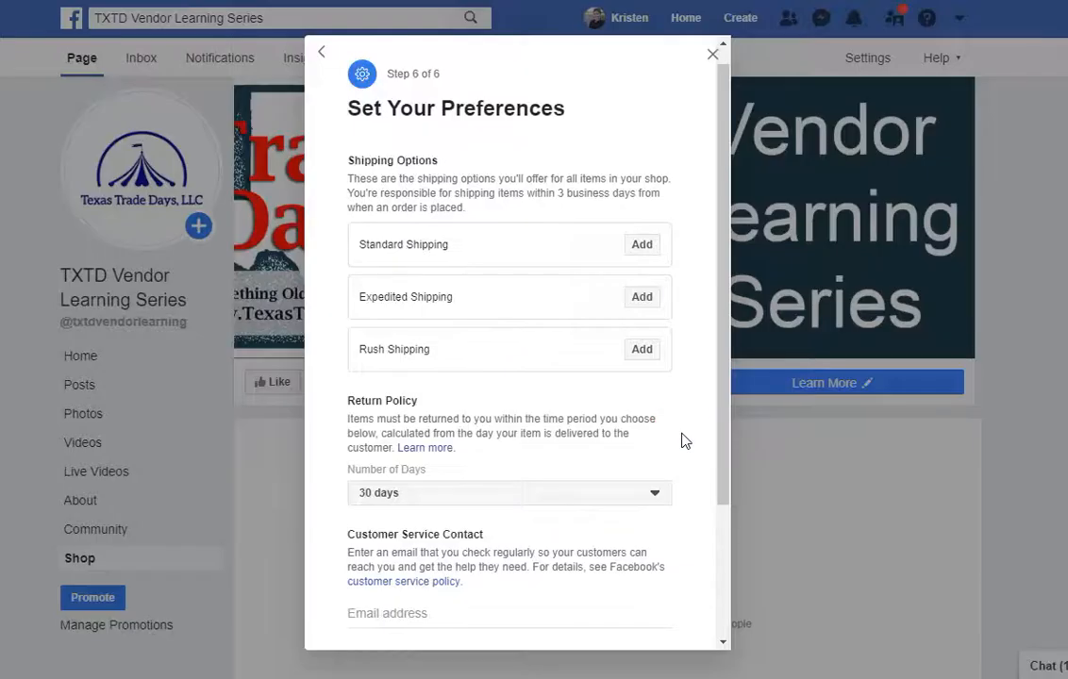
left_click(644, 305)
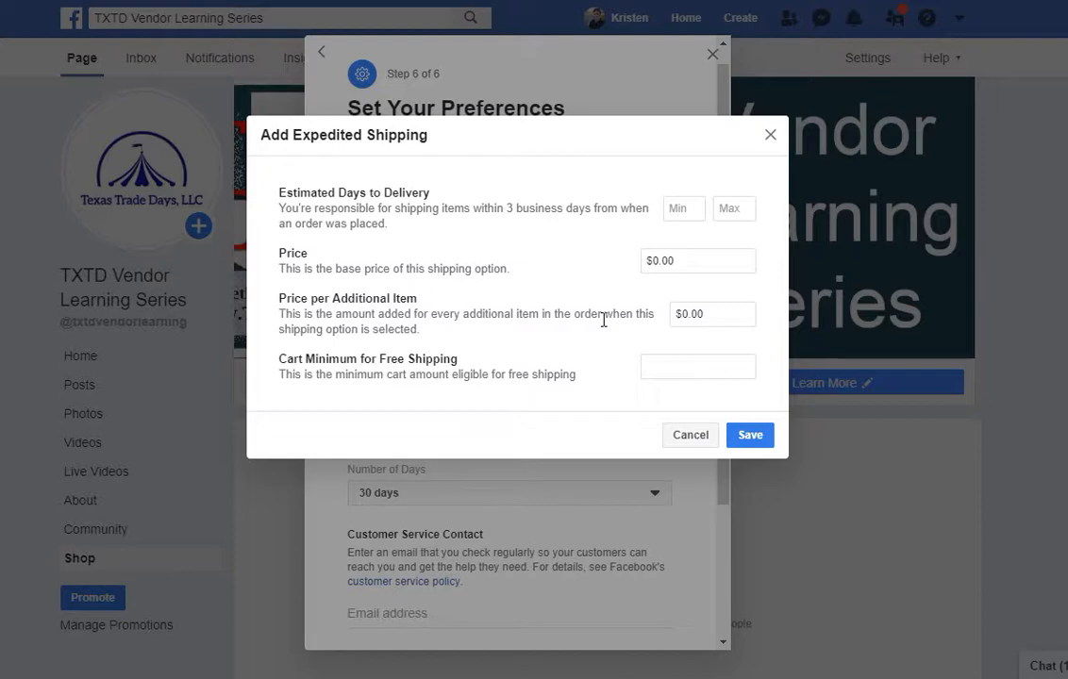
left_click(688, 440)
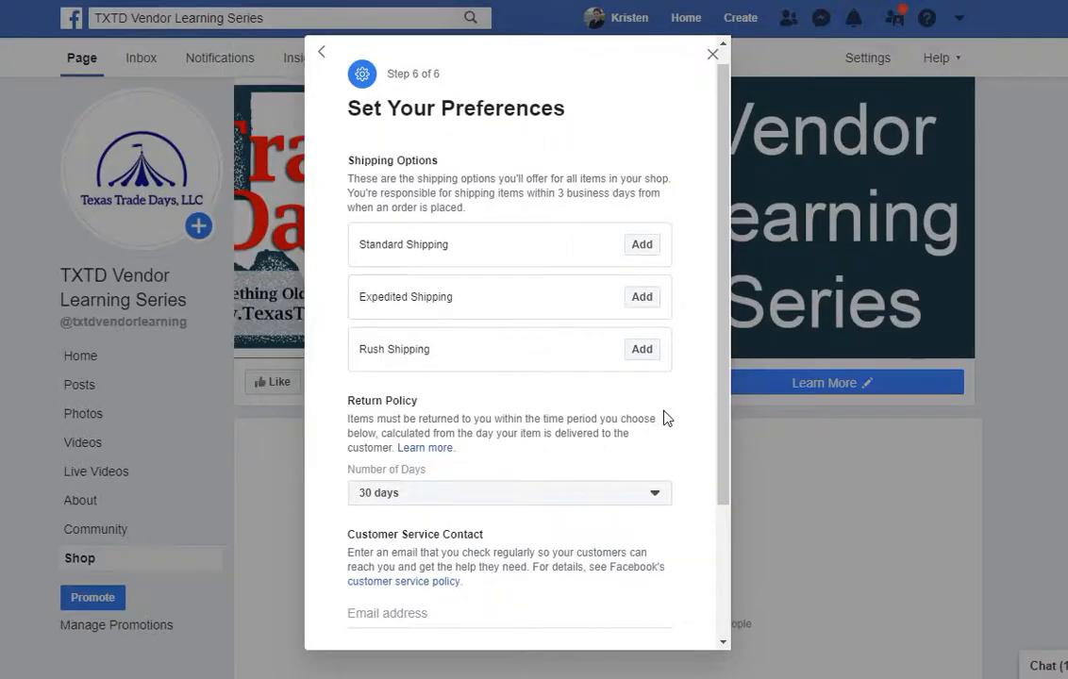
left_click(640, 349)
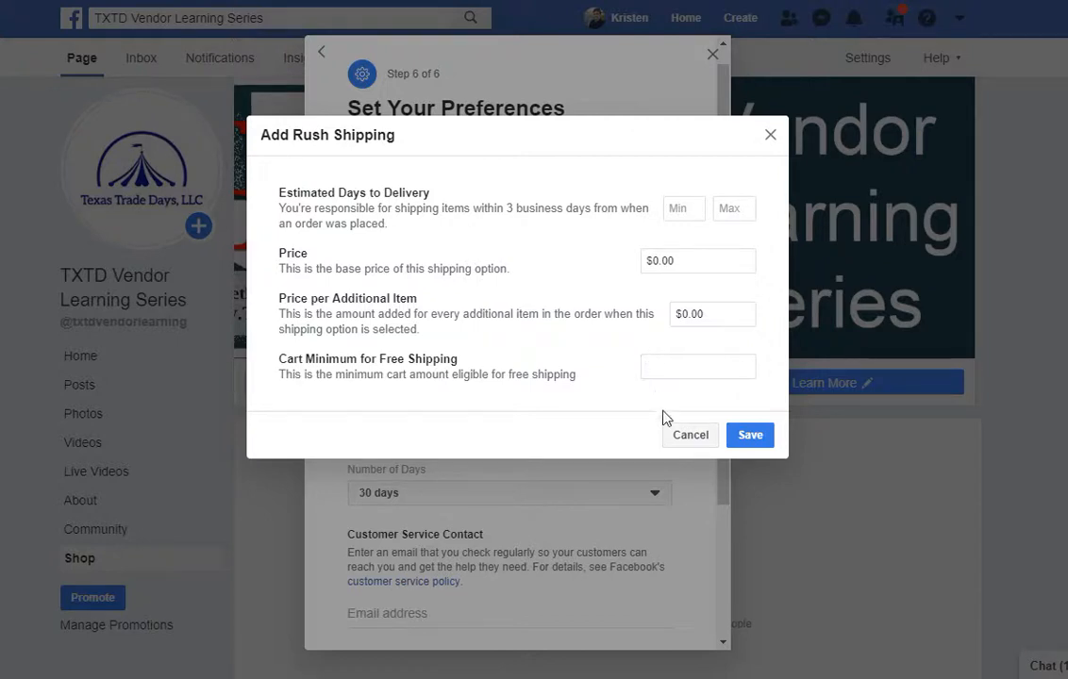
left_click(681, 439)
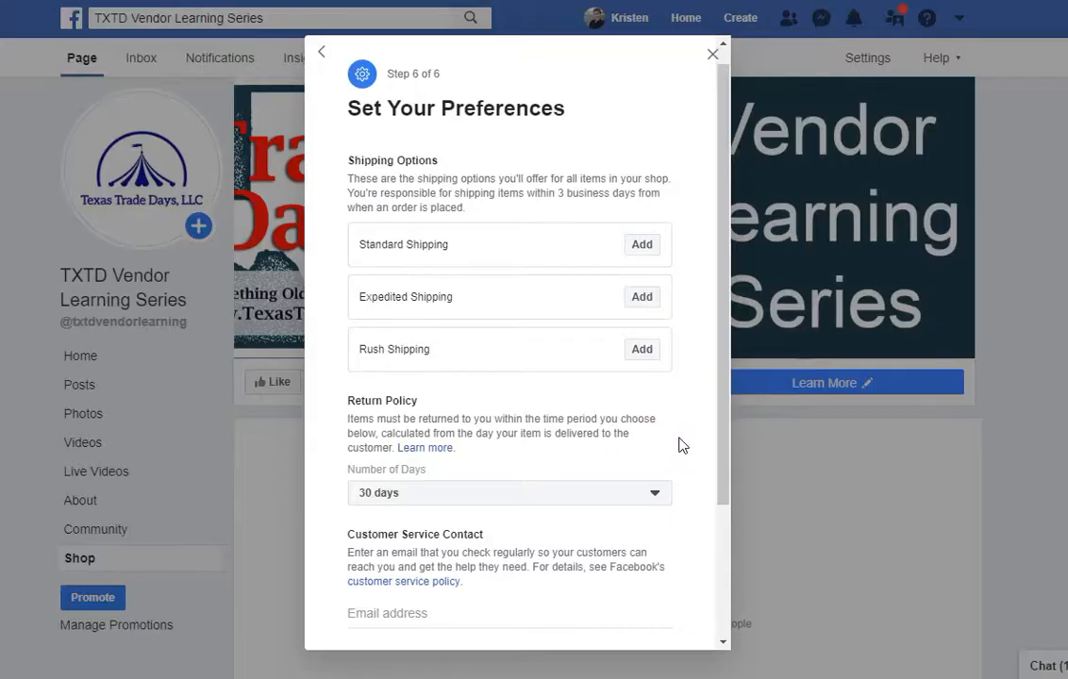
scroll(680, 442, "down", 2)
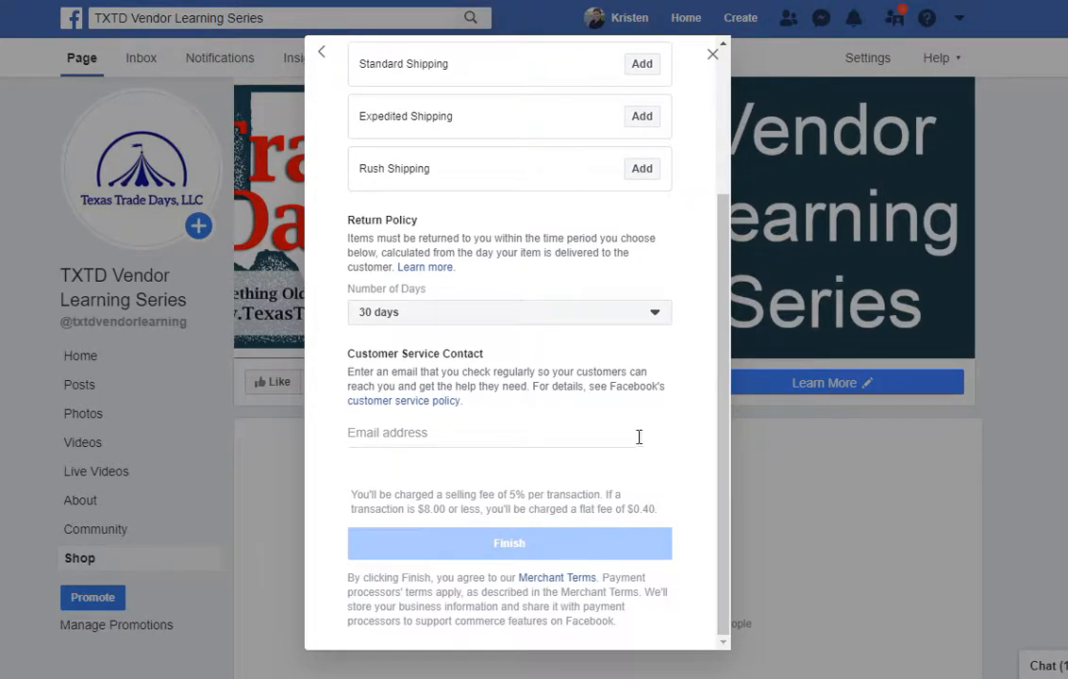
Enter the customer service contact e-mail and open the Add Standard Shipping form.
left_click(601, 439)
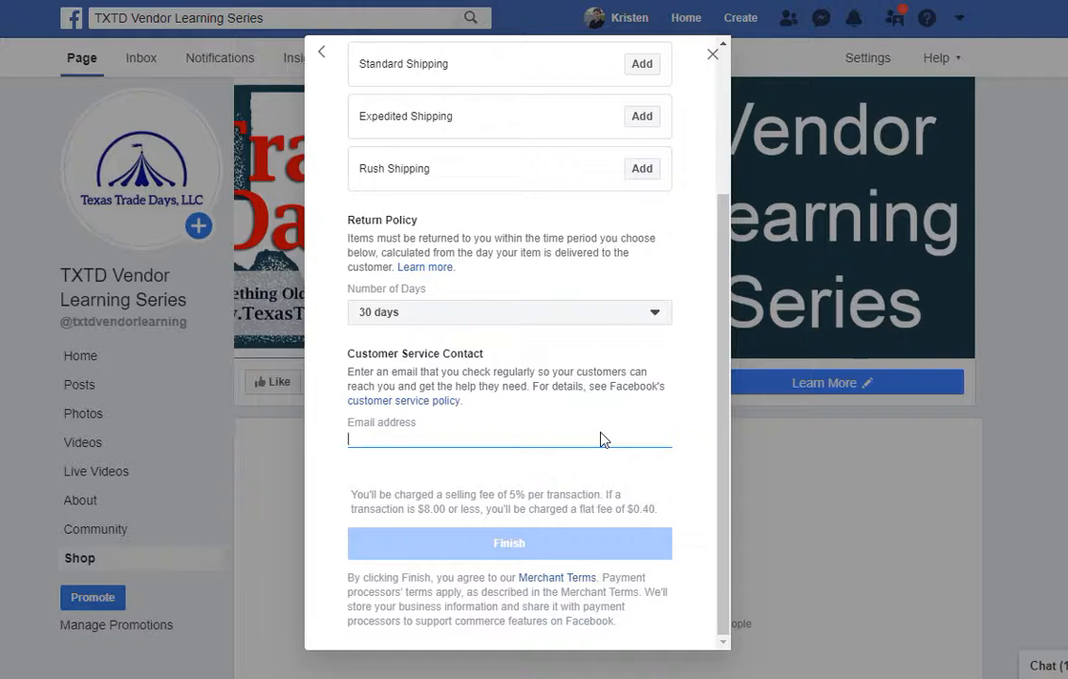
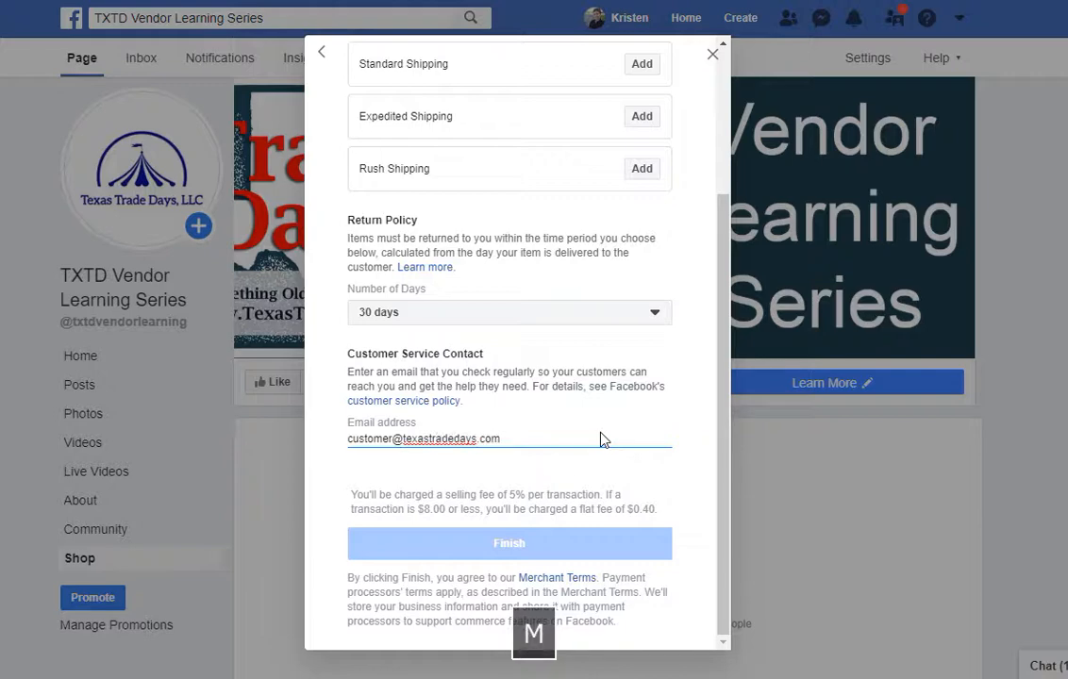
left_click(592, 481)
scroll(594, 486, "up", 3)
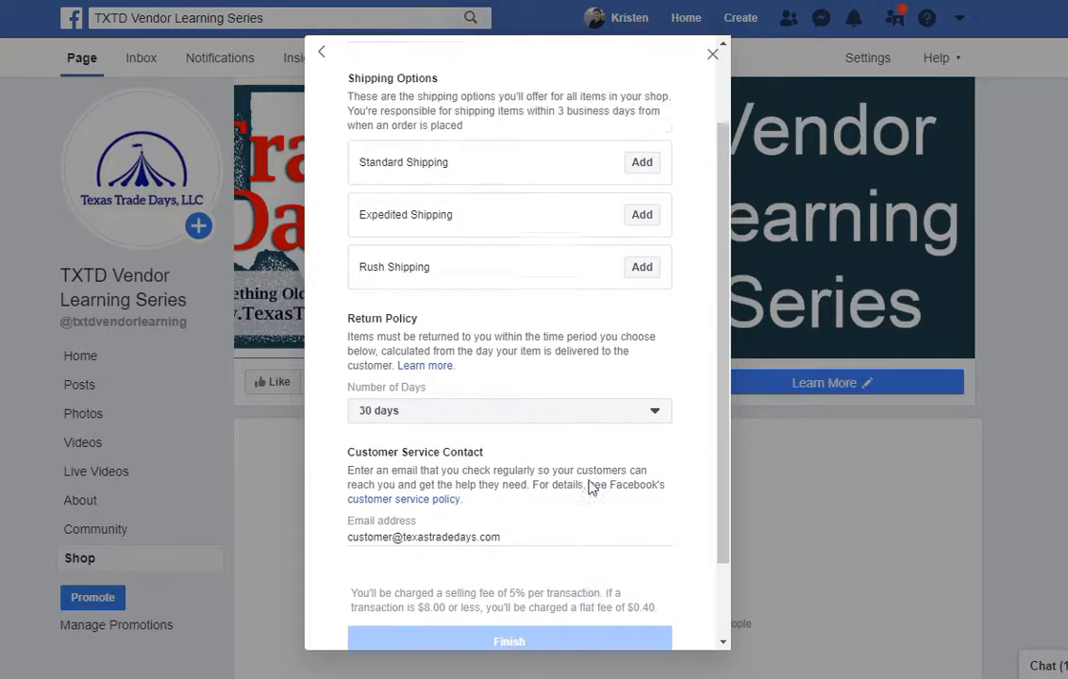
left_click(642, 266)
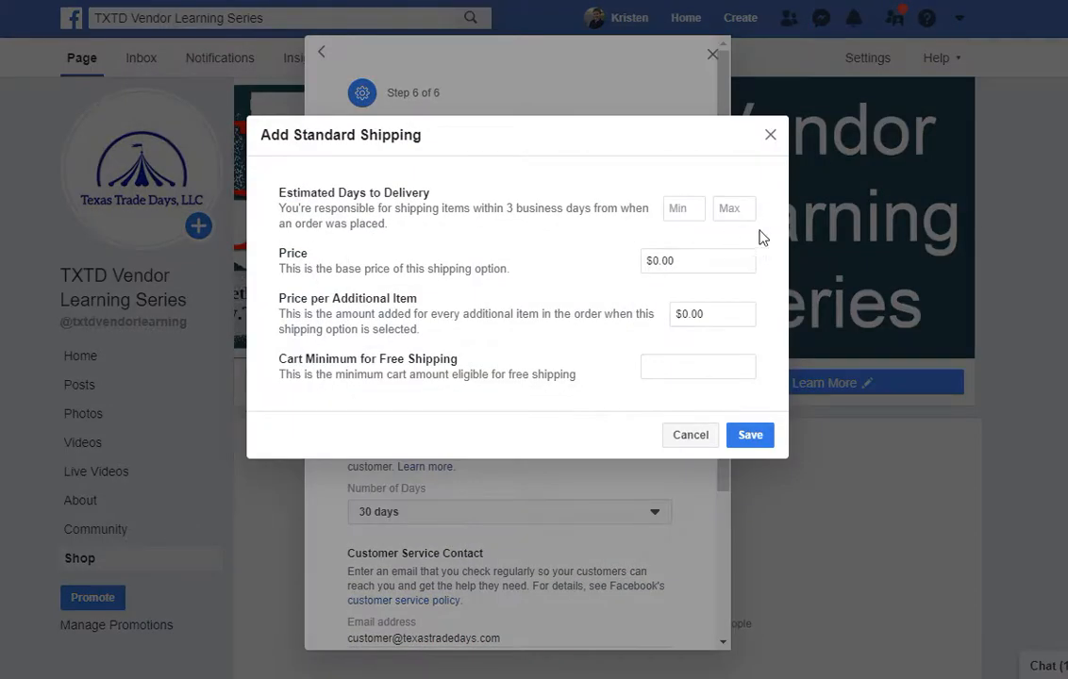
Save Standard Shipping with Min 3, Max 5 days, price 1.00 and 0.50 per additional item.
left_click(693, 209)
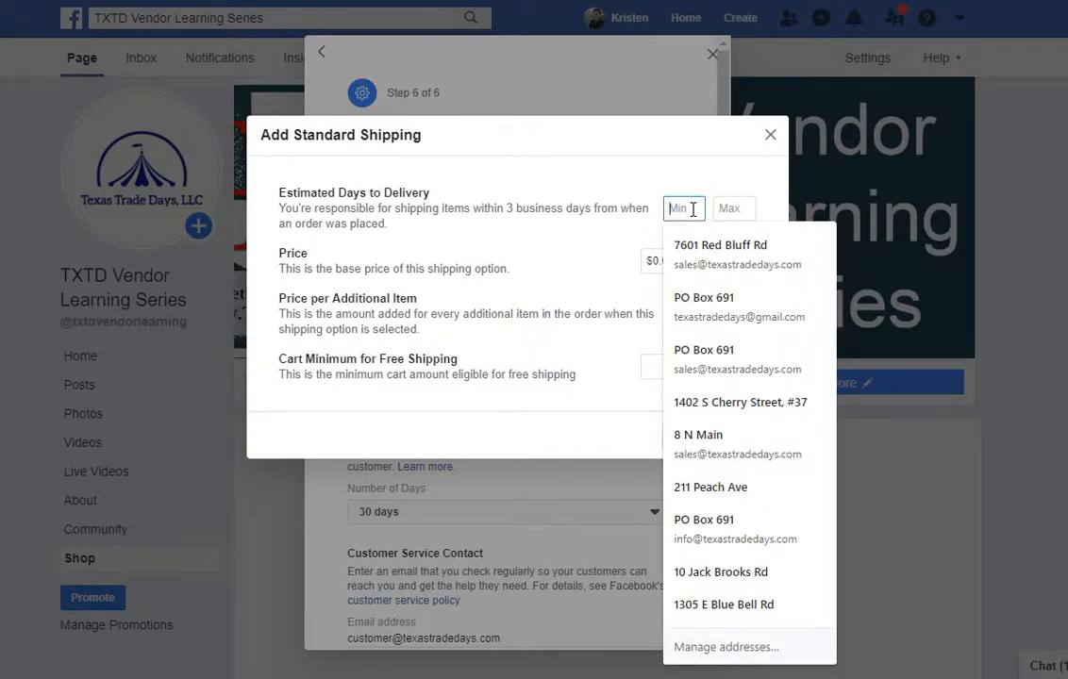
type("3")
left_click(723, 207)
type("5")
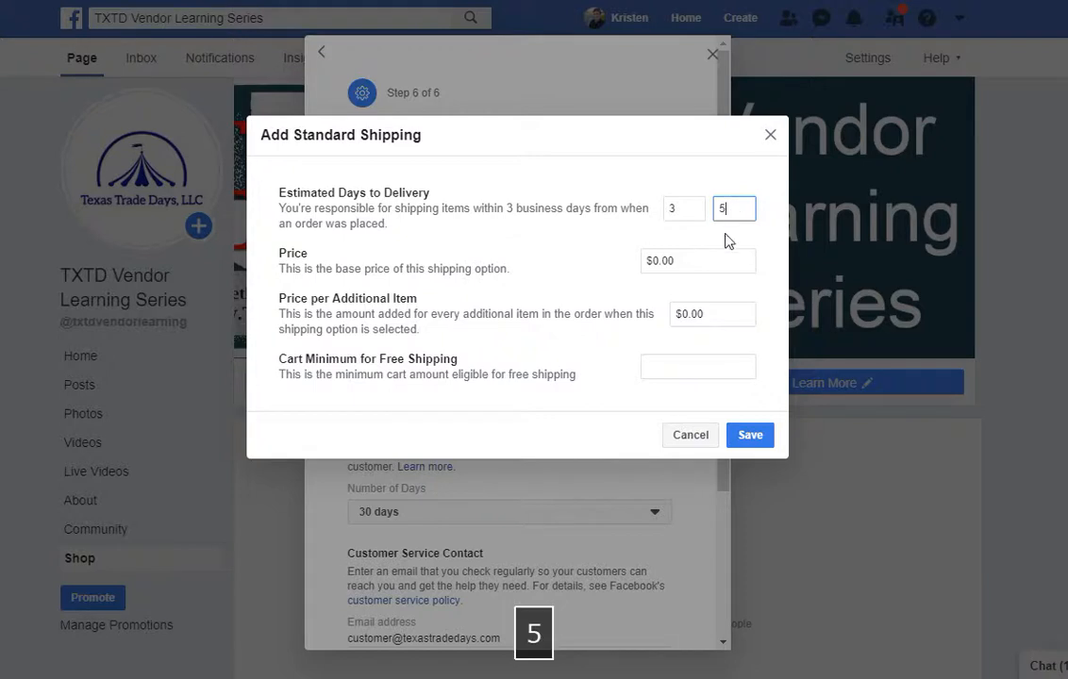
double_click(719, 261)
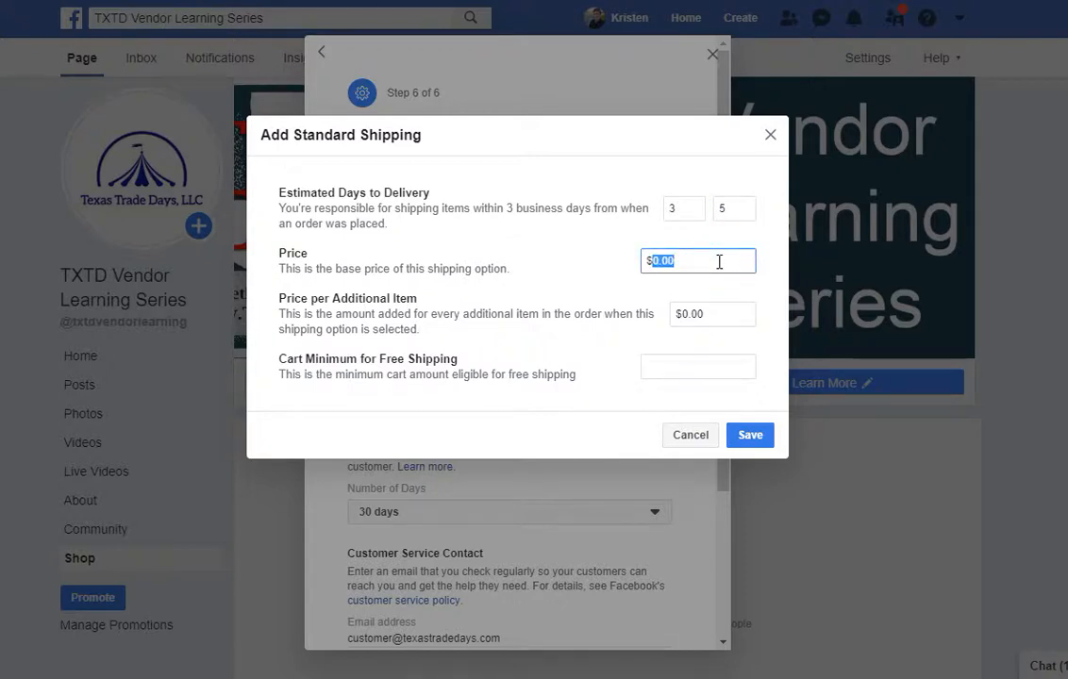
type("1.00")
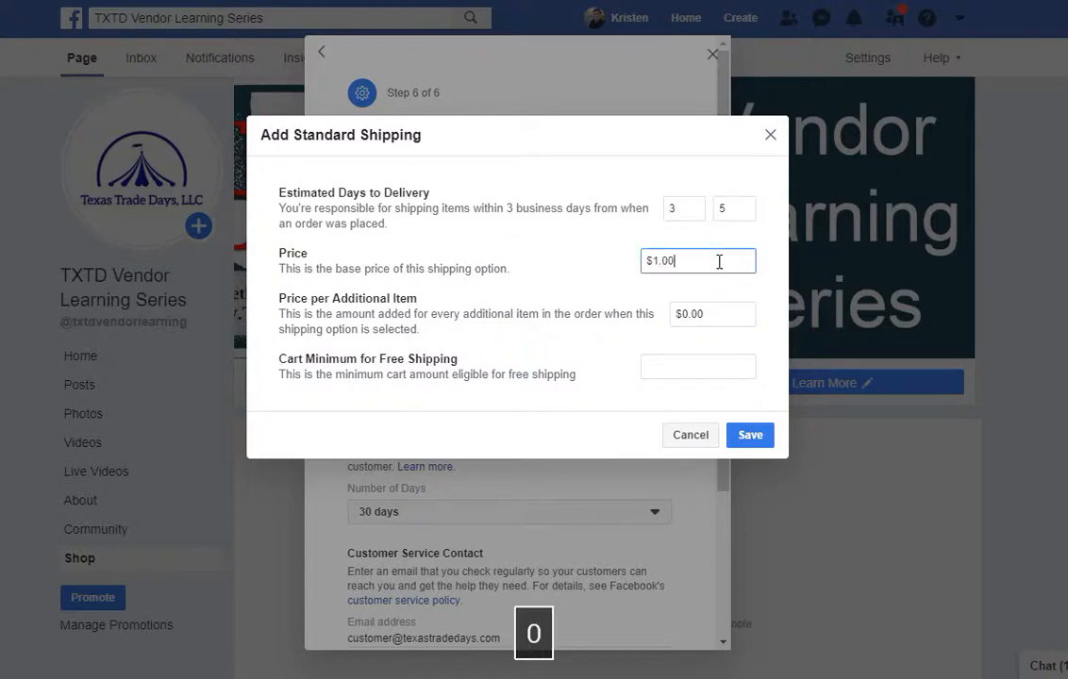
double_click(728, 314)
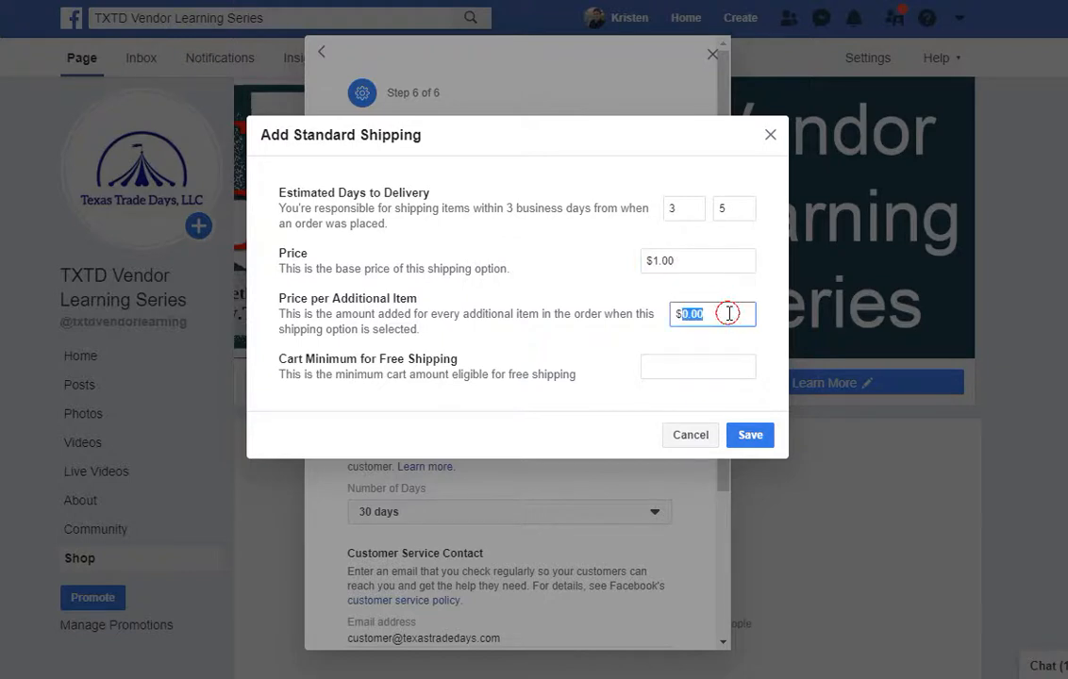
type("0.50")
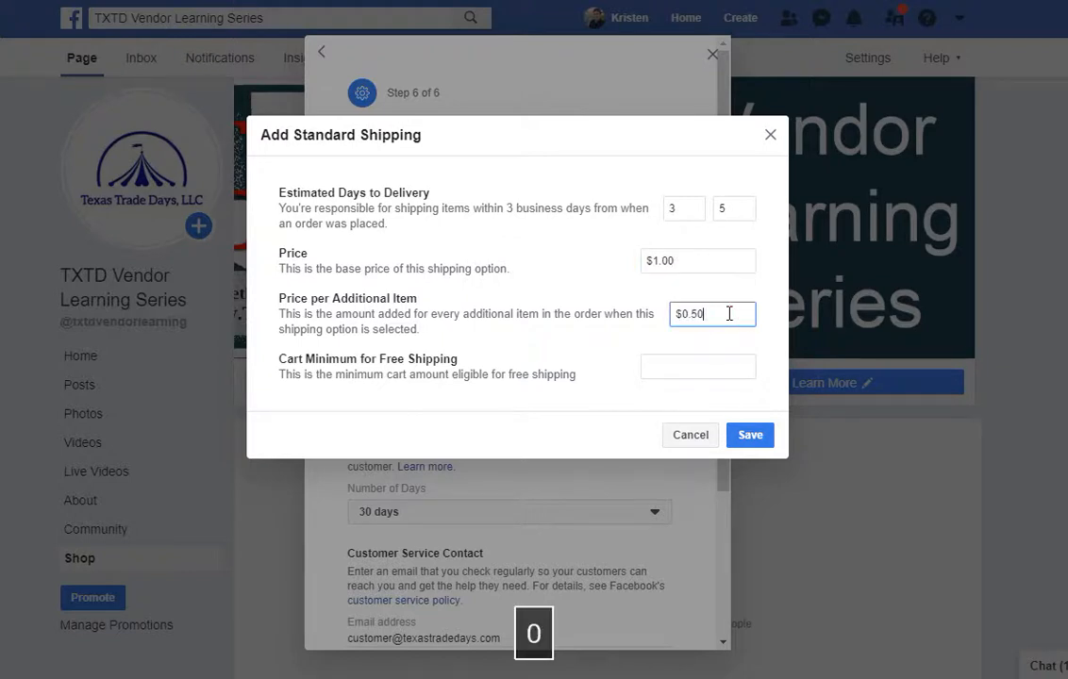
left_click(742, 439)
scroll(672, 425, "down", 2)
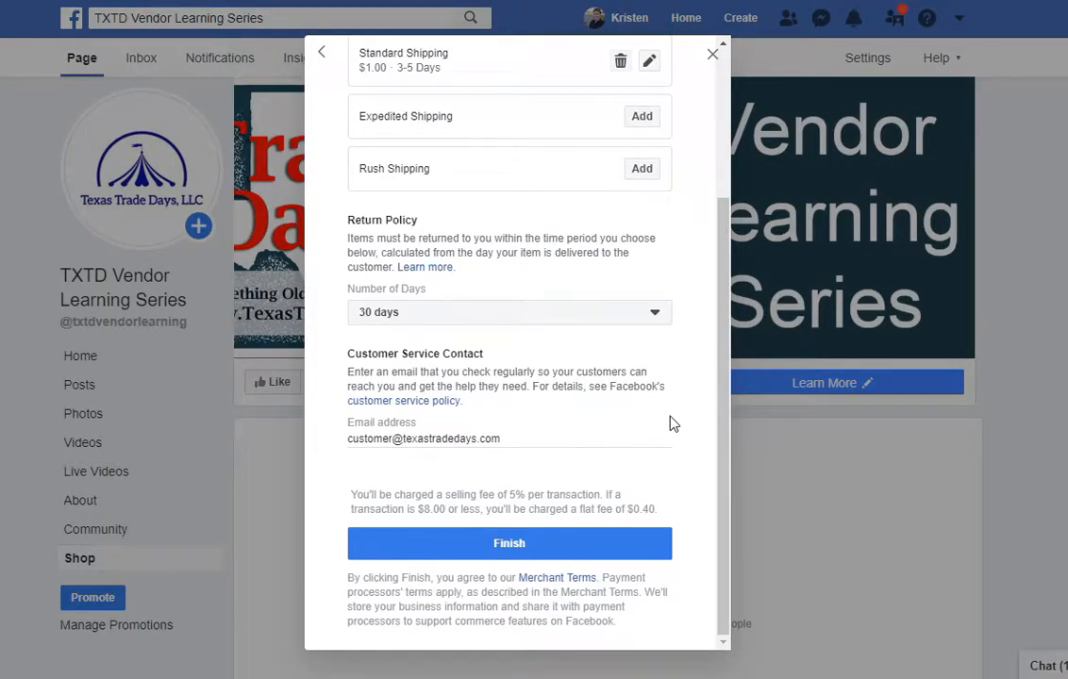
scroll(672, 424, "up", 2)
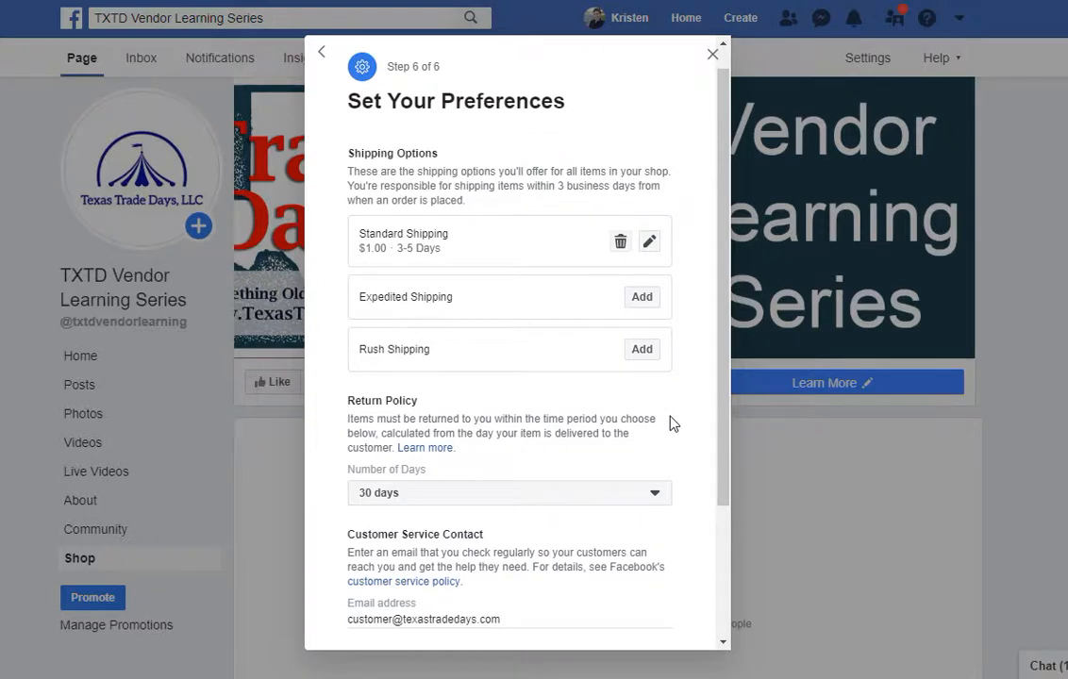
scroll(672, 425, "down", 2)
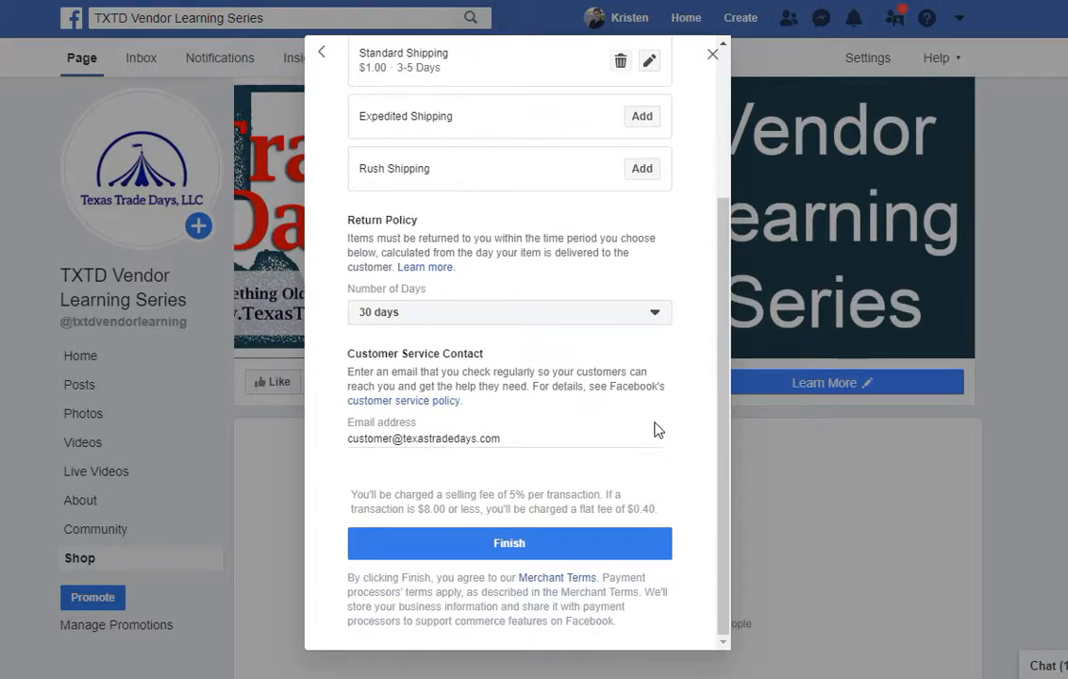
Finish the shop setup and scroll the Shop tab to find the Texas Trade Days Decals listing at $5.75.
left_click(579, 547)
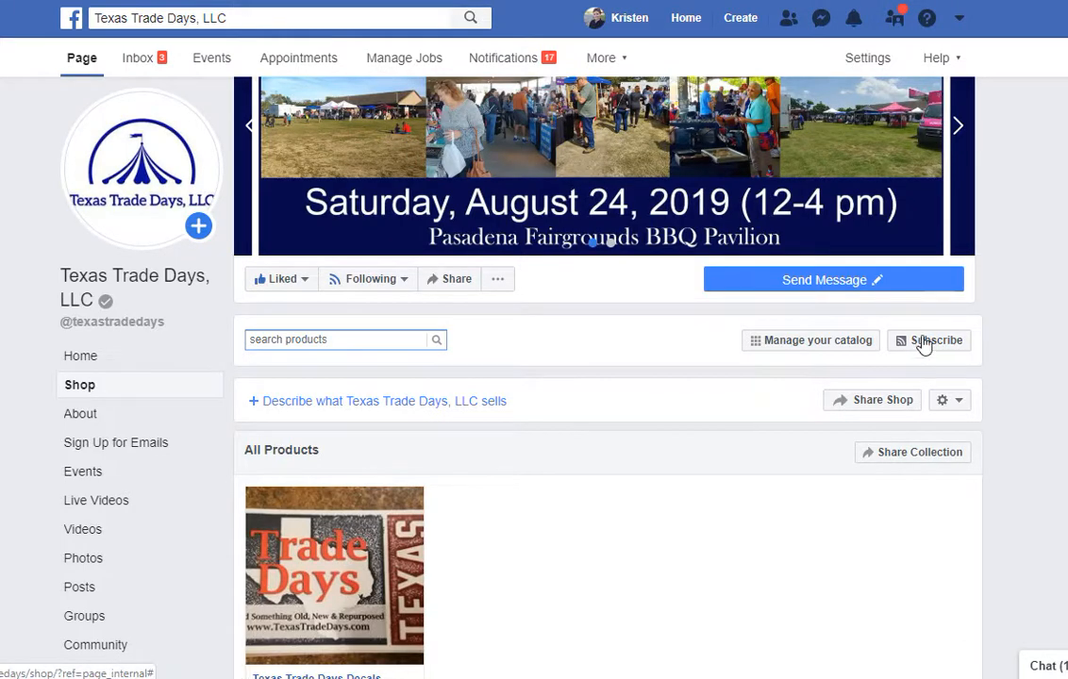
scroll(1007, 260, "down", 2)
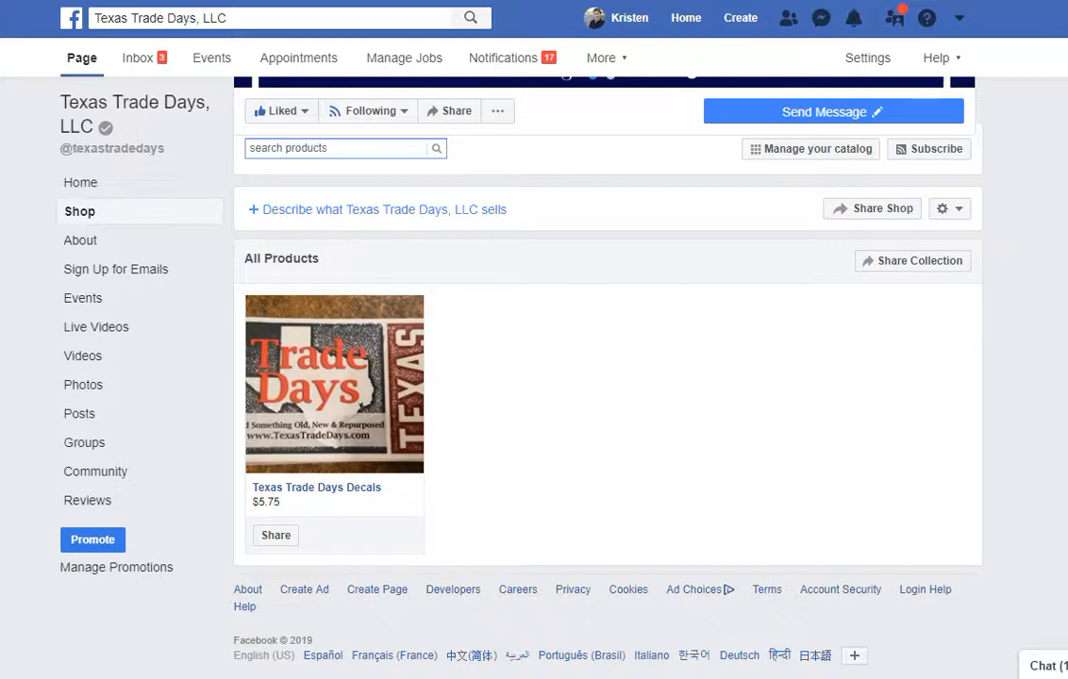
scroll(896, 396, "up", 2)
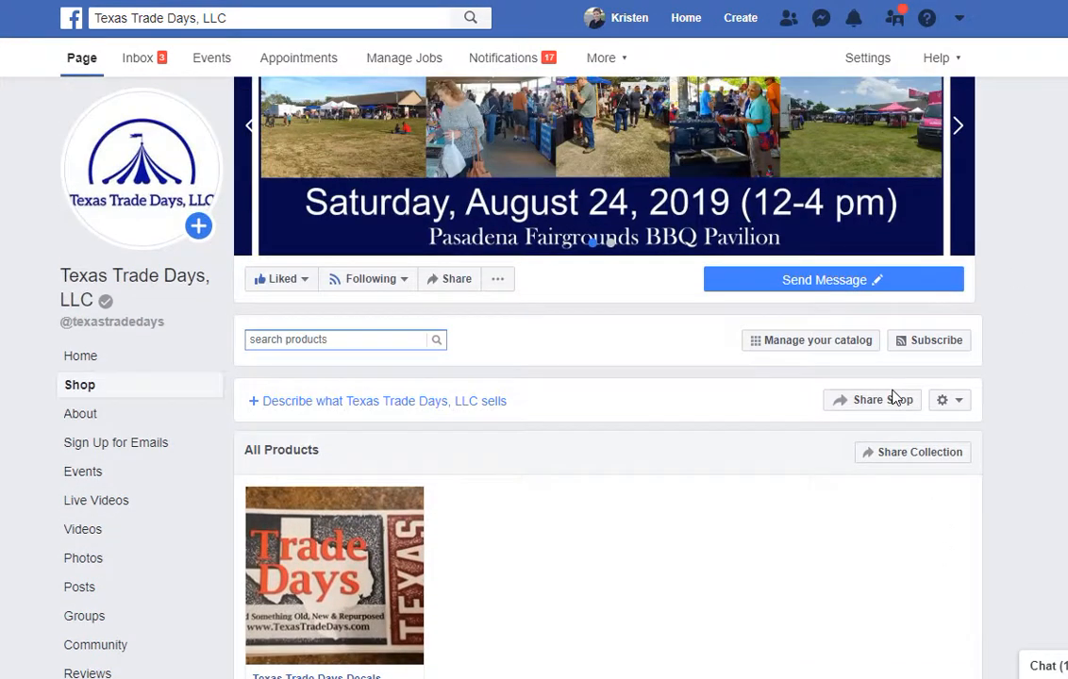
scroll(894, 398, "up", 2)
scroll(894, 398, "down", 4)
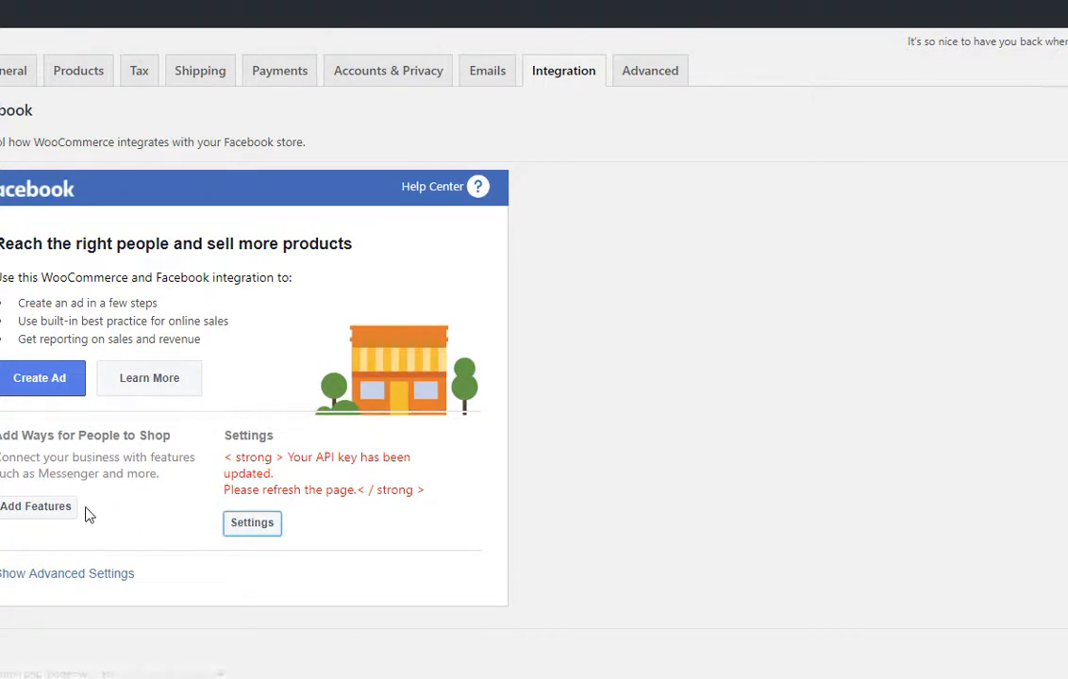
Reveal the advanced product sync options on the Facebook integration panel.
left_click(90, 573)
scroll(154, 570, "down", 3)
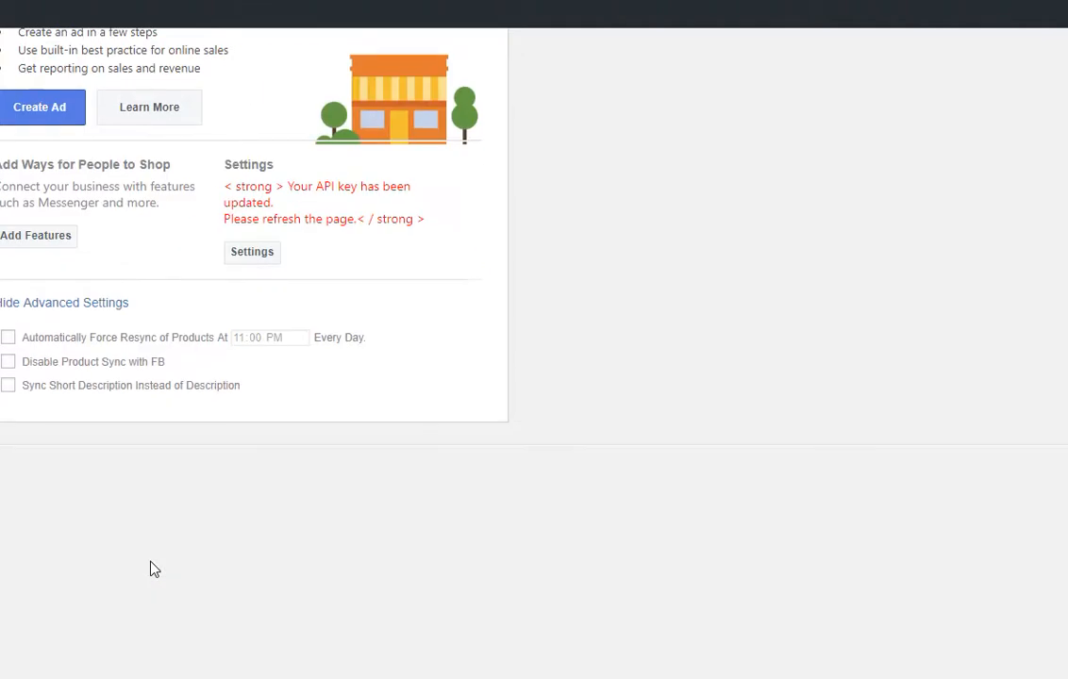
scroll(154, 566, "up", 2)
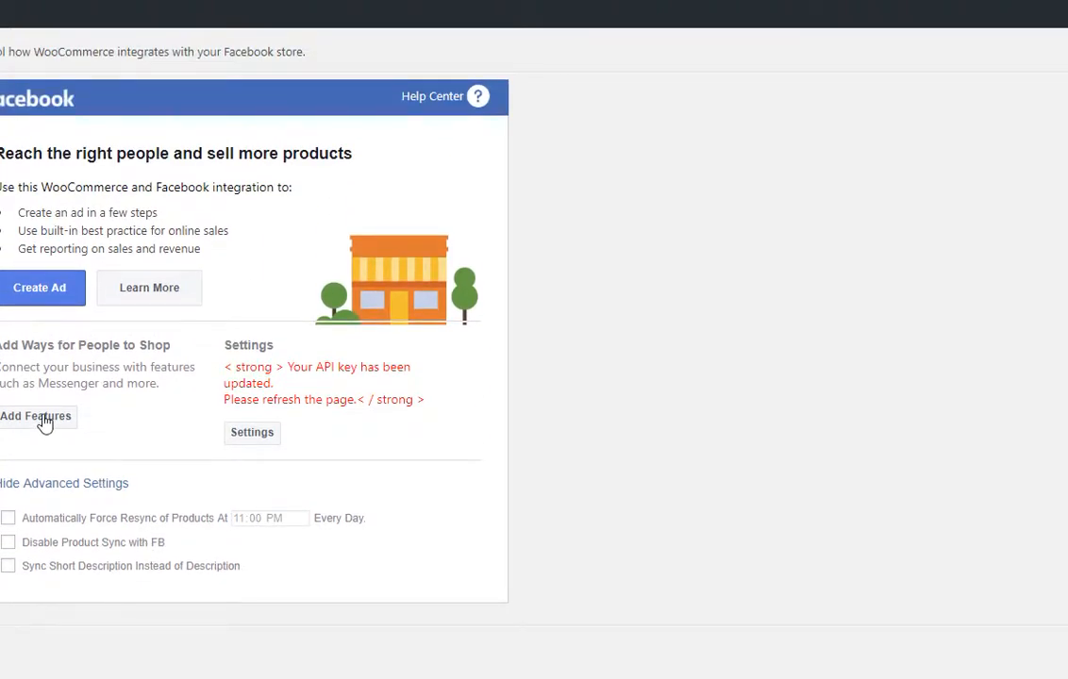
Open the Facebook features window and scroll to Available Features, where Facebook Shop shows Added.
left_click(43, 419)
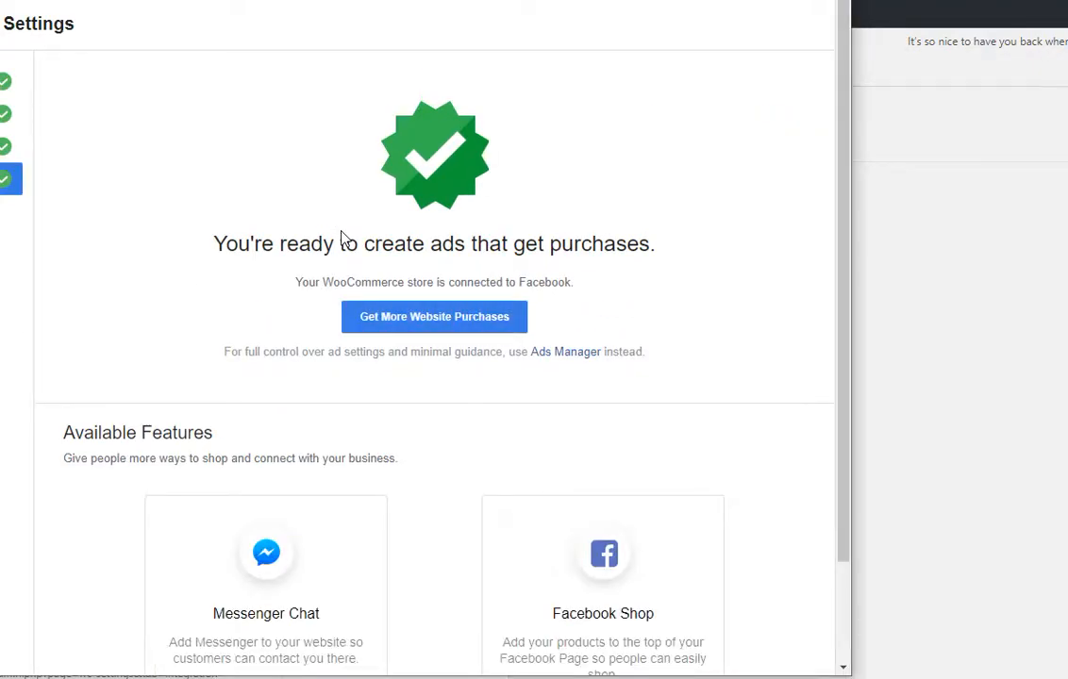
scroll(344, 241, "down", 2)
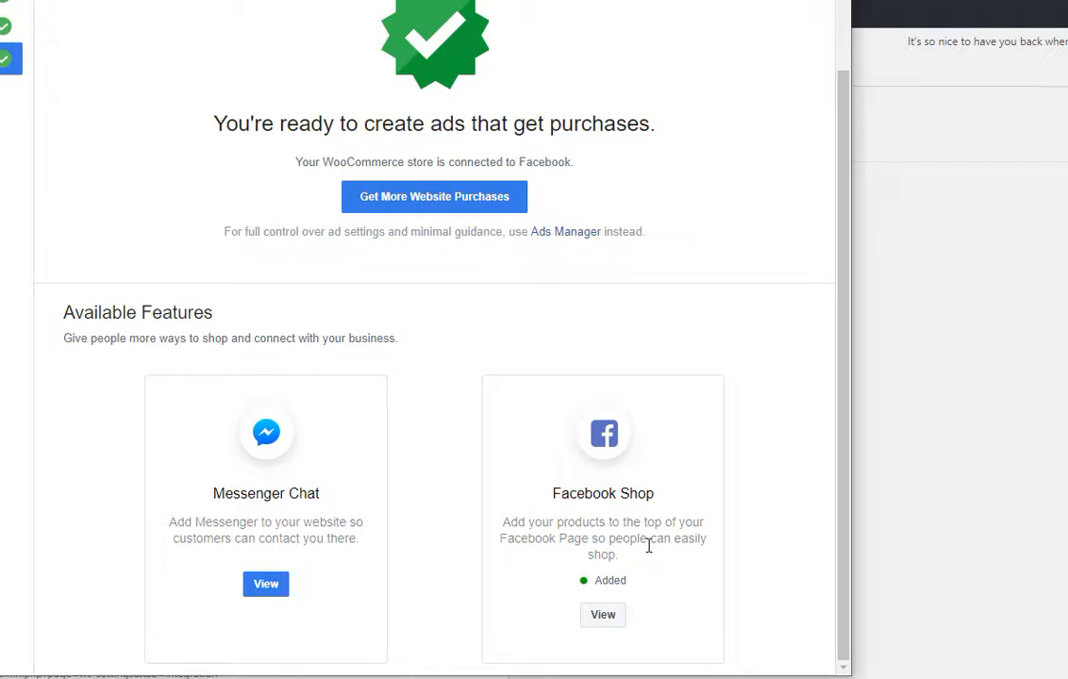
scroll(649, 550, "up", 1)
scroll(528, 500, "down", 1)
scroll(393, 458, "up", 1)
scroll(394, 458, "down", 1)
scroll(318, 509, "up", 1)
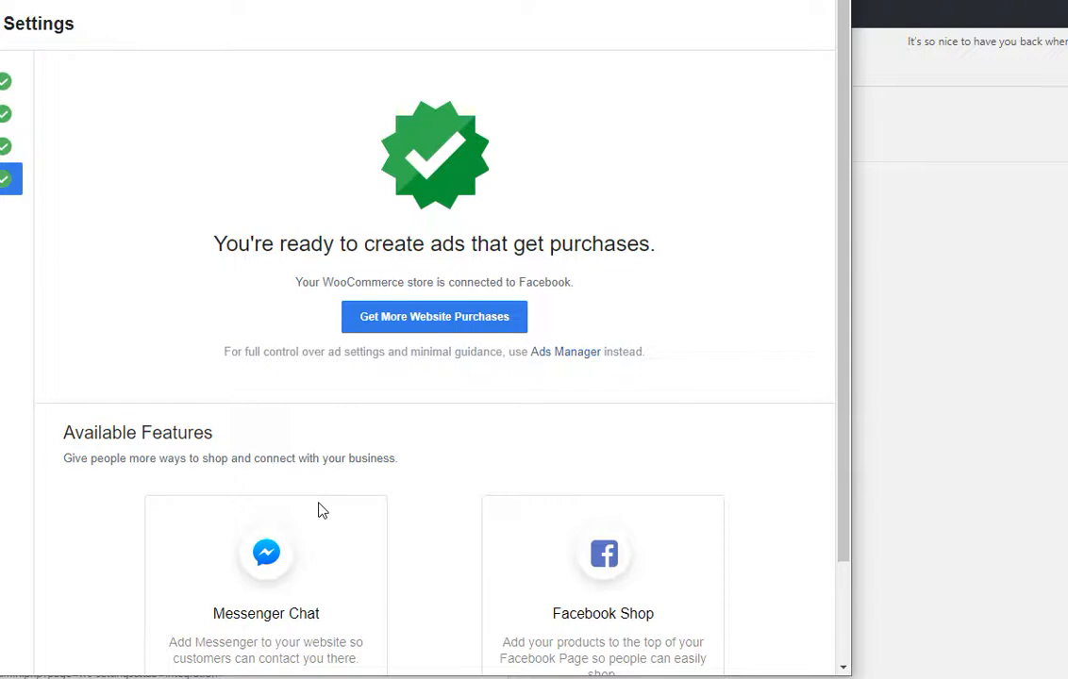
scroll(334, 384, "down", 1)
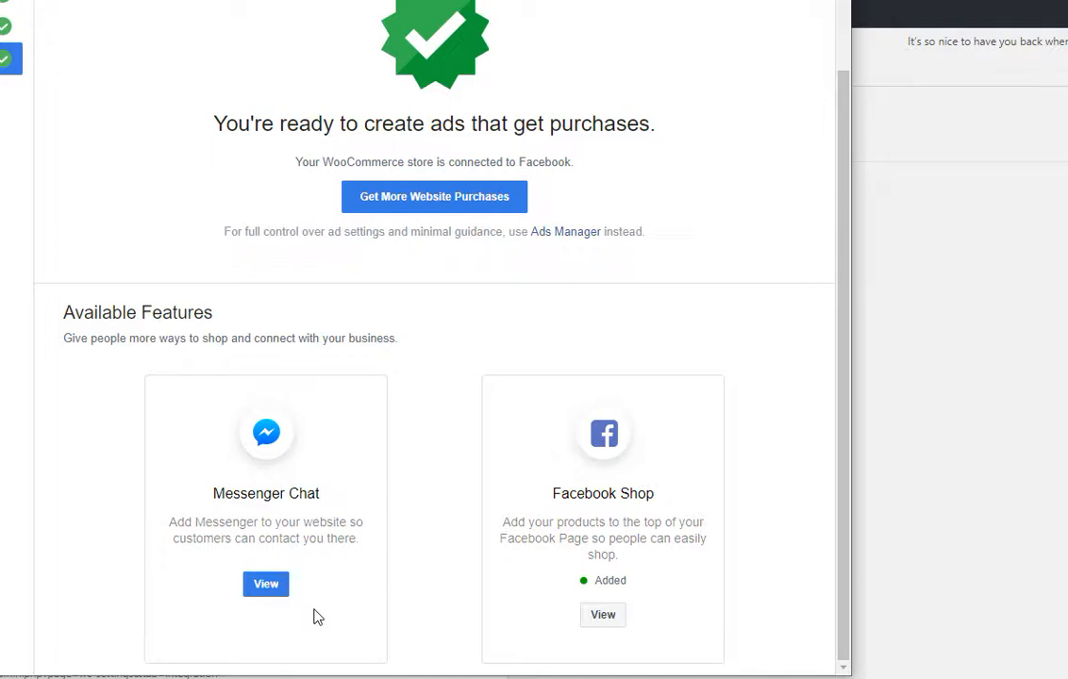
scroll(302, 545, "up", 1)
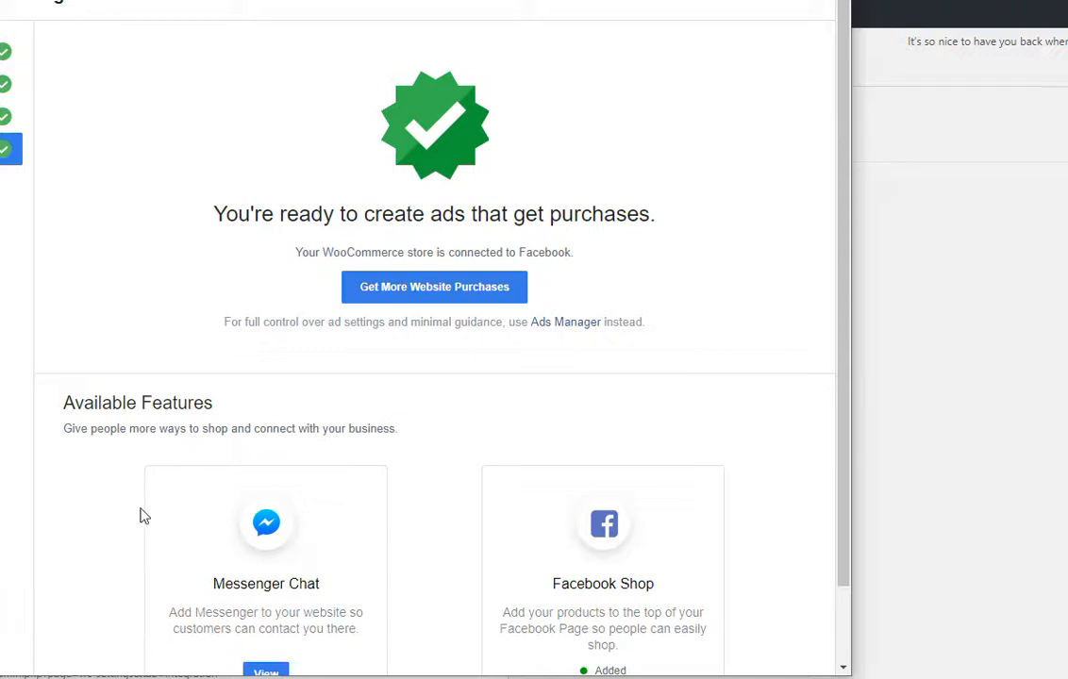
Go to the connection Summary and highlight the store's pixel name to point it out.
left_click(3, 181)
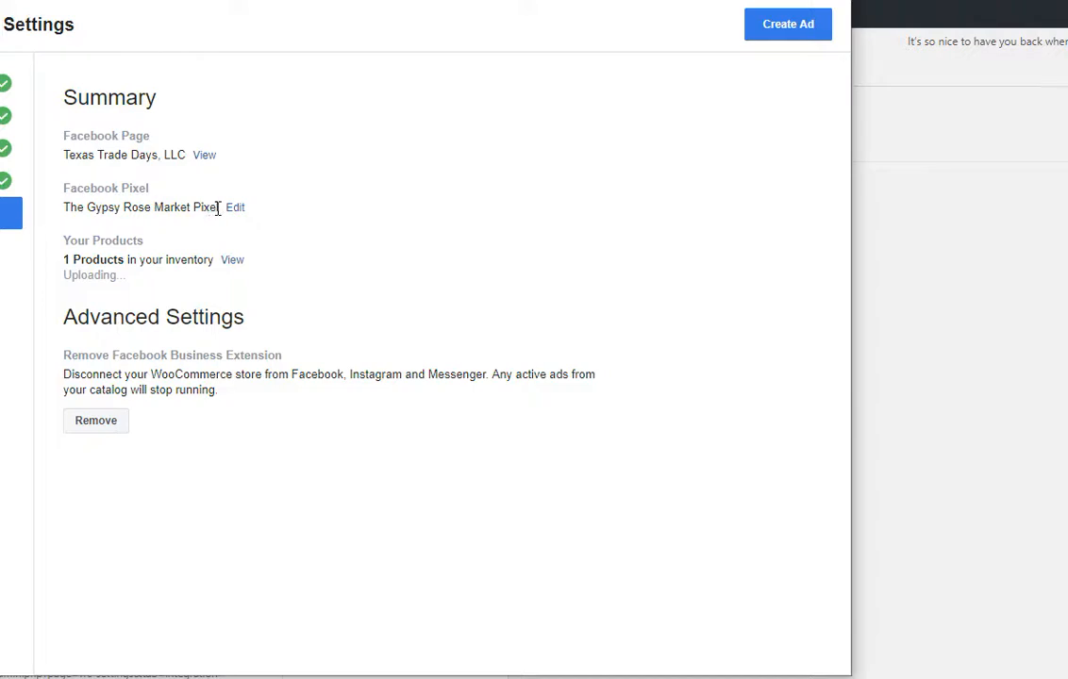
left_click_drag(217, 209, 57, 210)
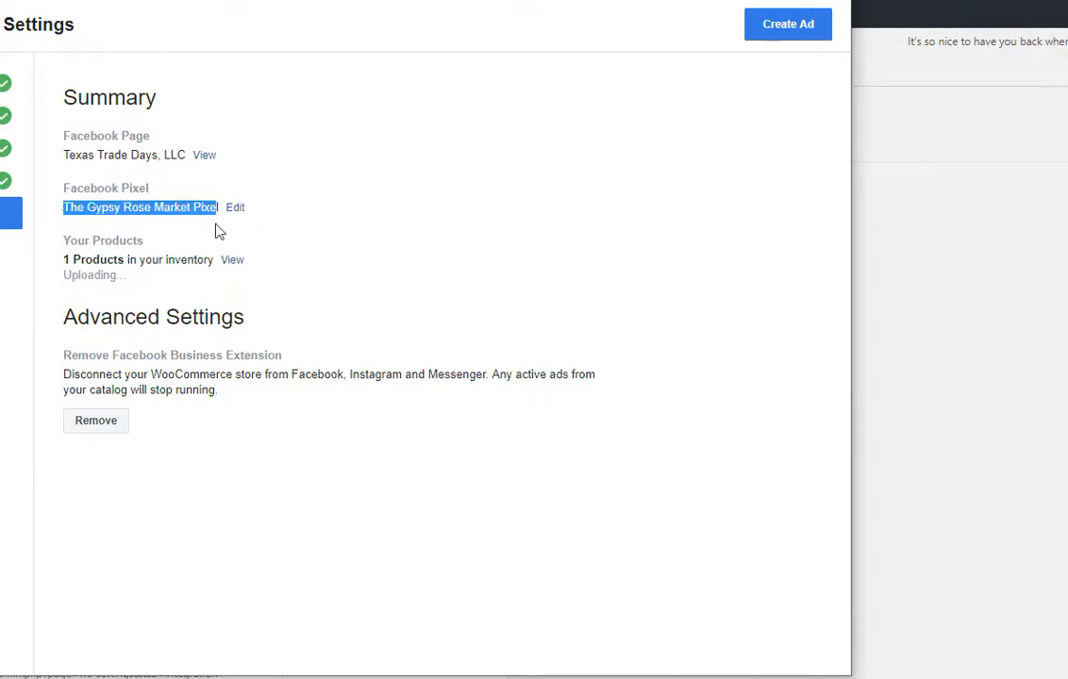
left_click_drag(219, 208, 68, 208)
triple_click(87, 202)
left_click(200, 209)
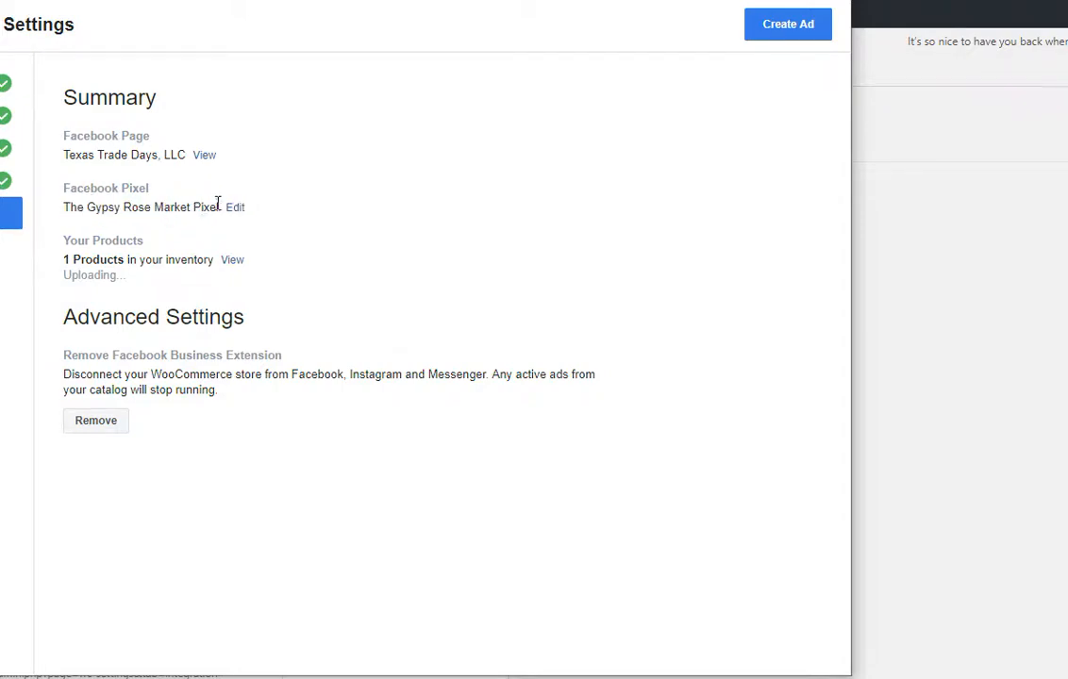
left_click_drag(215, 206, 106, 211)
left_click(184, 238)
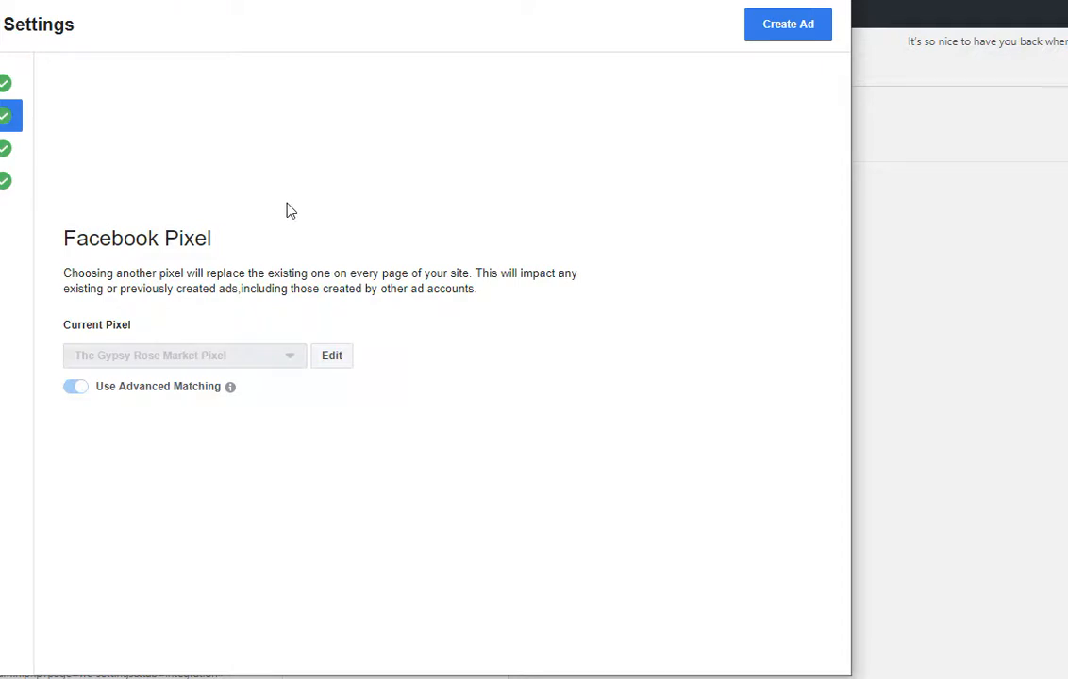
Check the pixel list but cancel with the pixel unchanged, then revisit the Page and Summary steps.
left_click(335, 360)
left_click(289, 358)
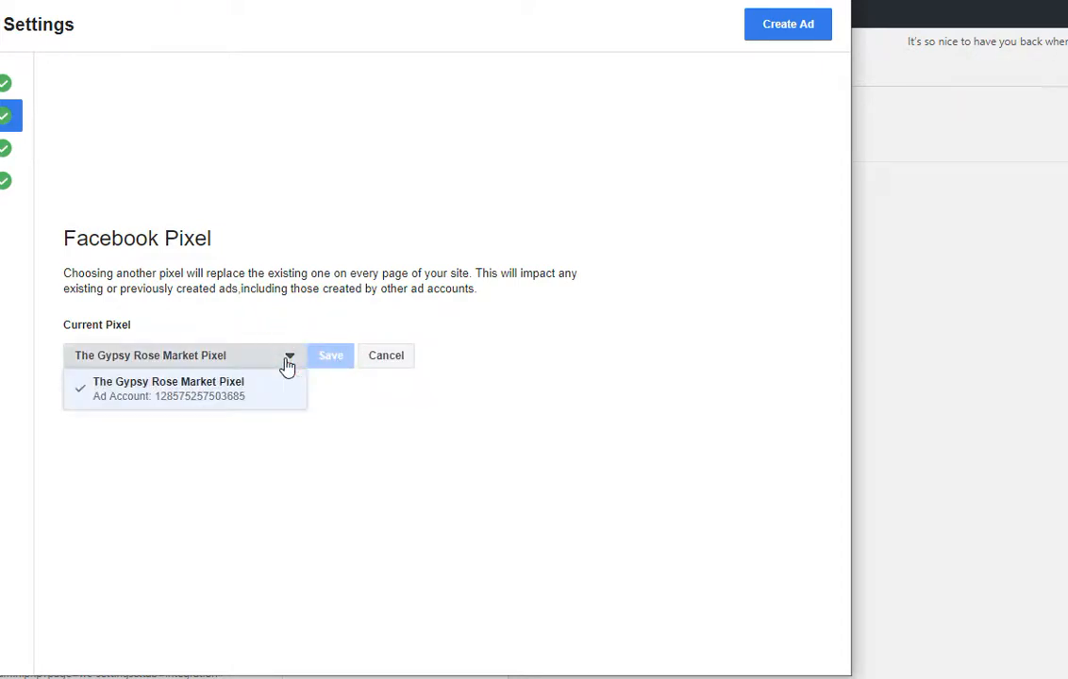
left_click(287, 359)
left_click(291, 359)
left_click(295, 363)
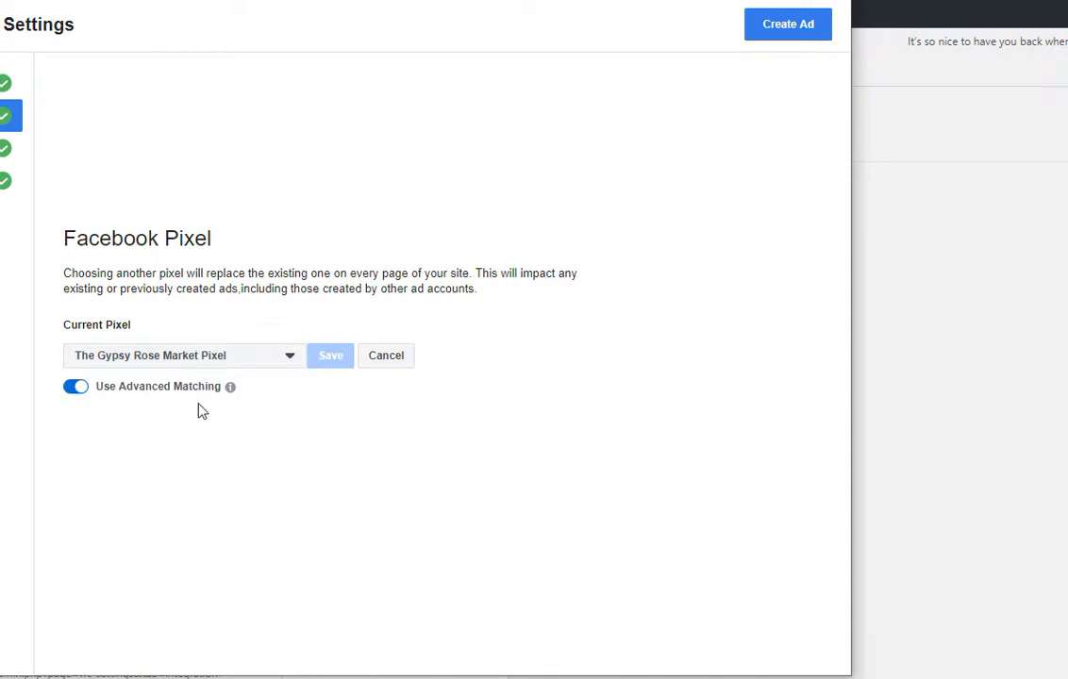
mouse_move(231, 390)
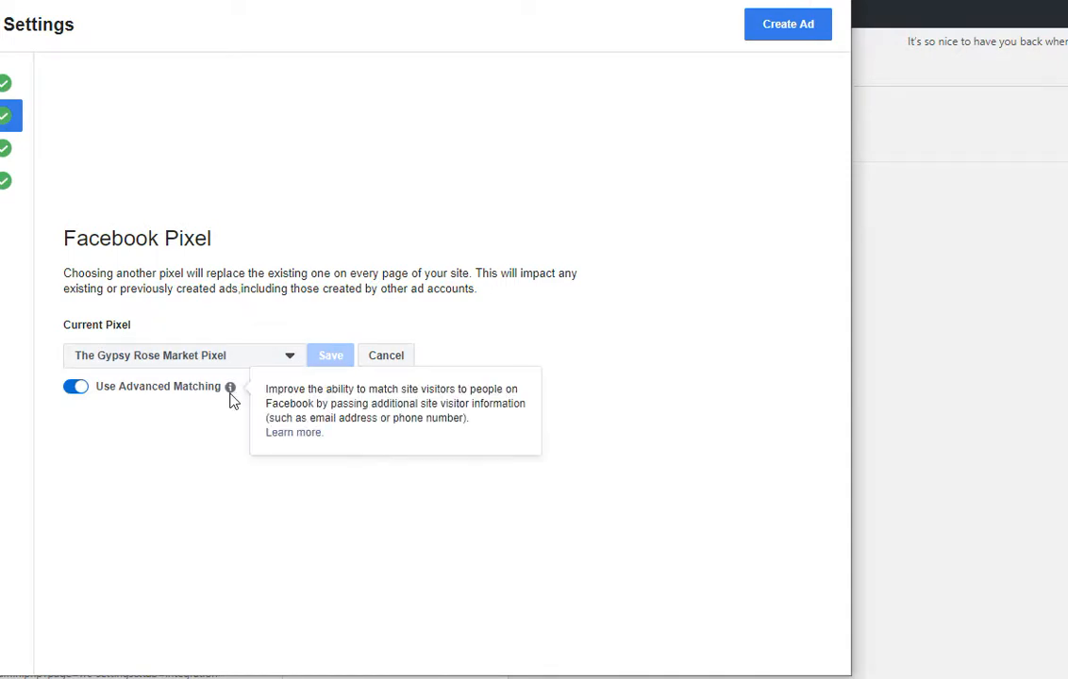
left_click(394, 361)
left_click(4, 83)
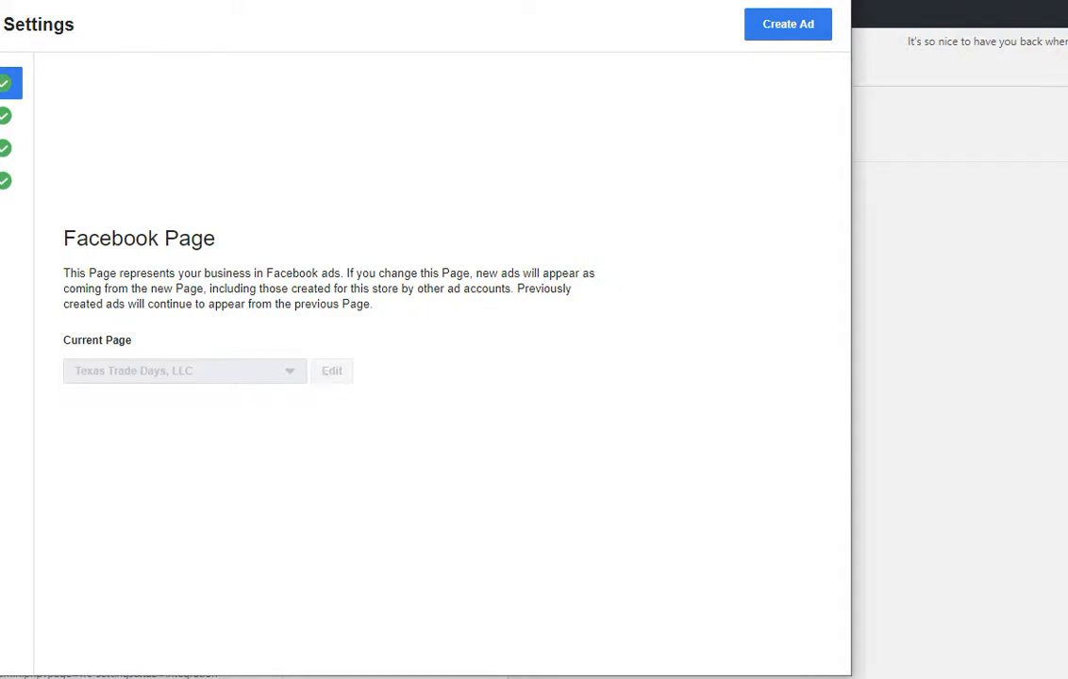
left_click(6, 213)
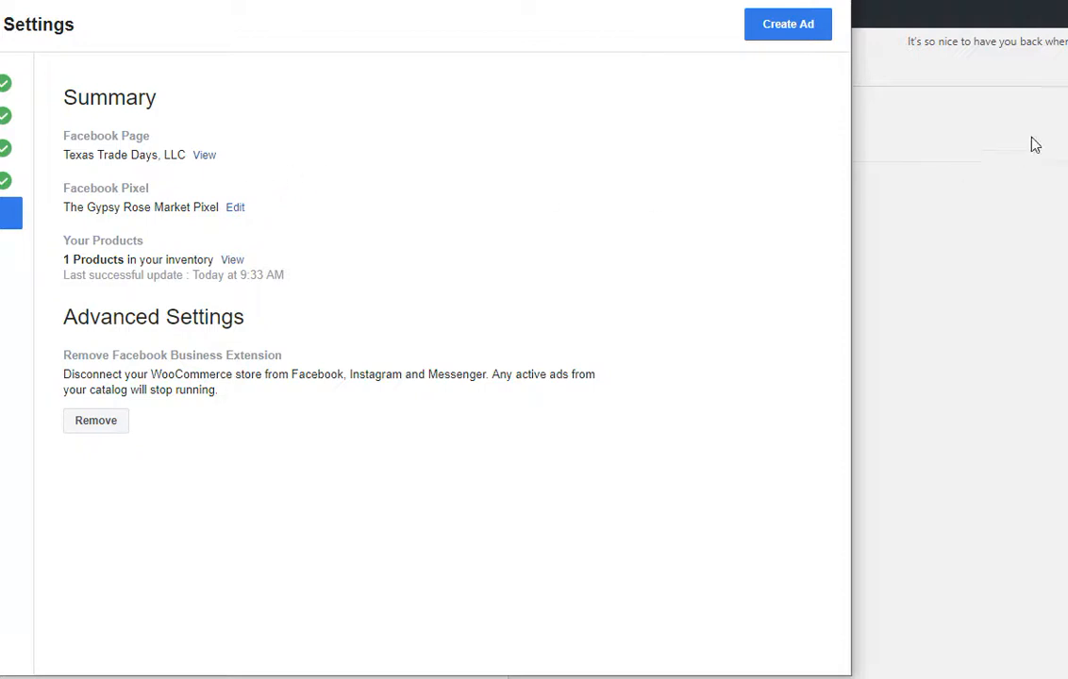
Close the Facebook settings window and refresh the WooCommerce Integration page.
left_click(829, 0)
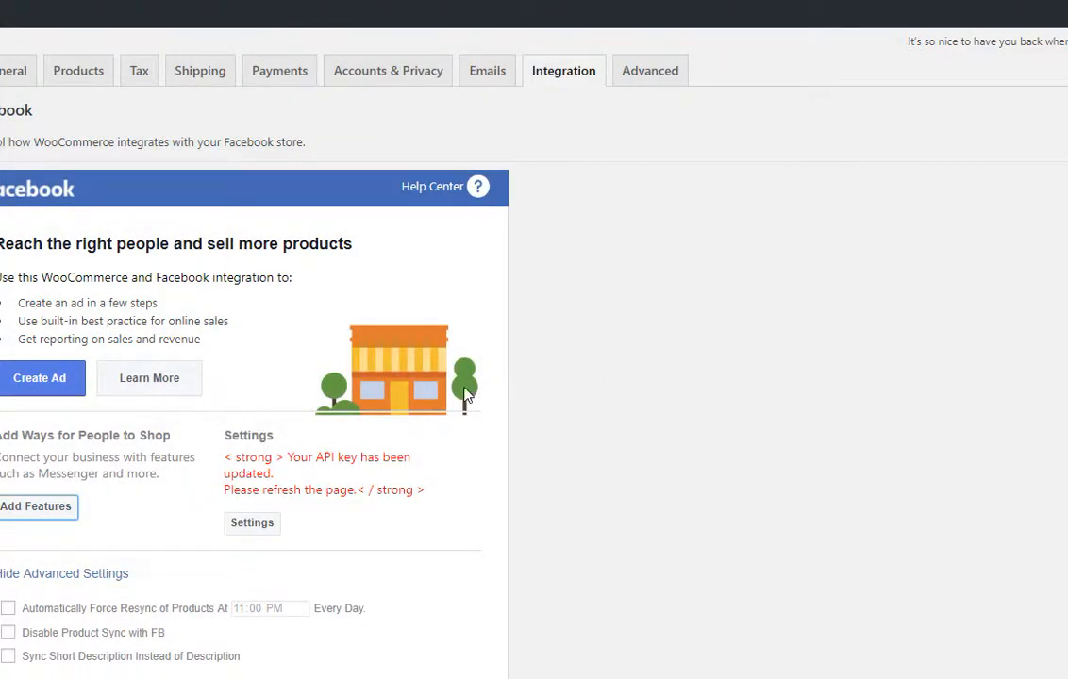
scroll(400, 392, "down", 3)
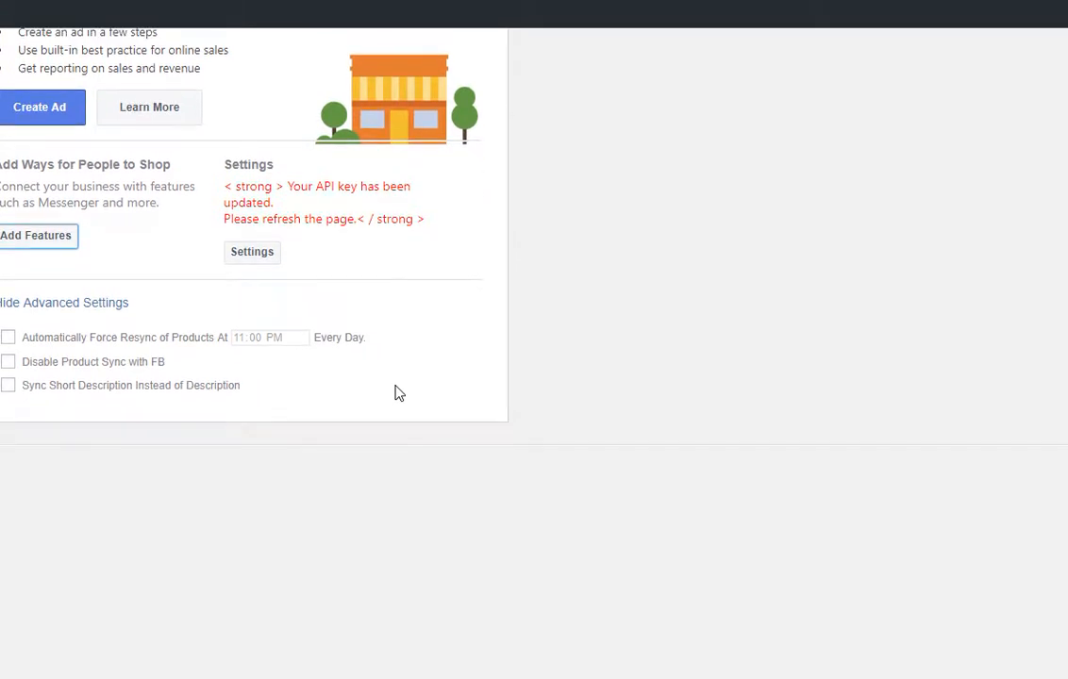
scroll(393, 388, "up", 1)
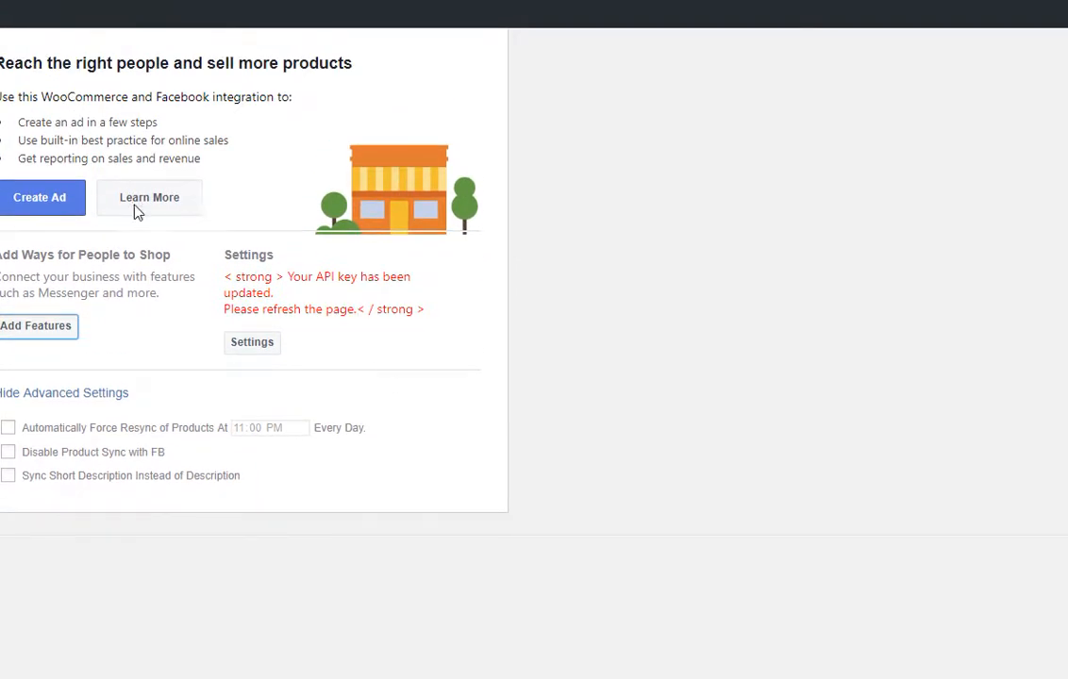
left_click(135, 206)
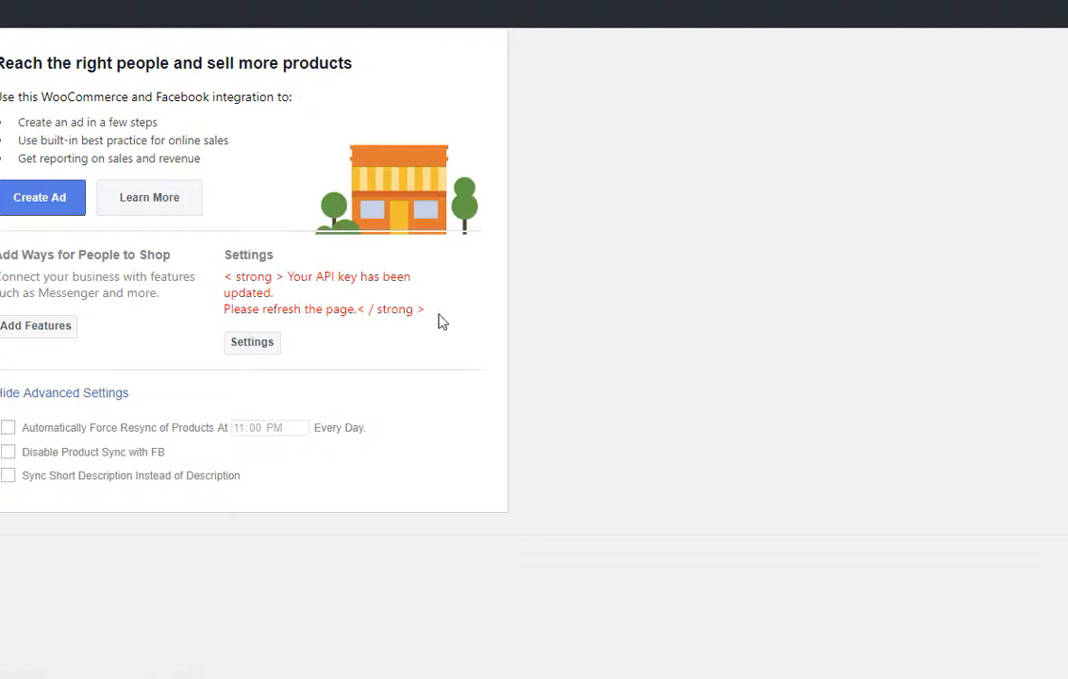
Point out the API key refresh notice, then start a forced product resync and cancel it.
left_click_drag(436, 312, 225, 276)
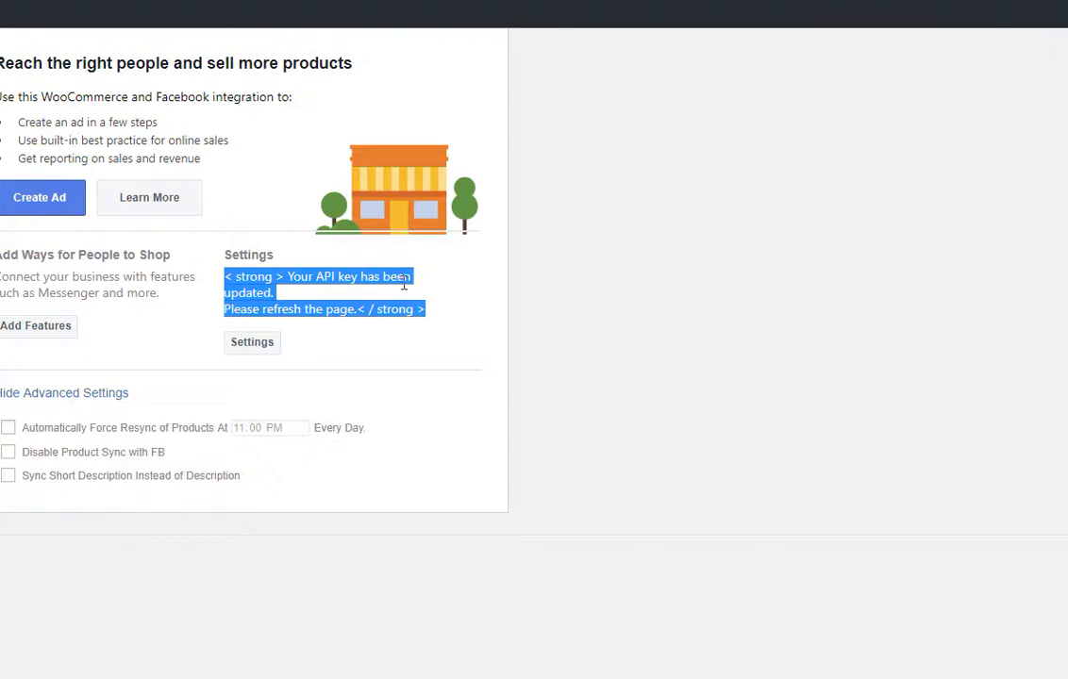
left_click(373, 277)
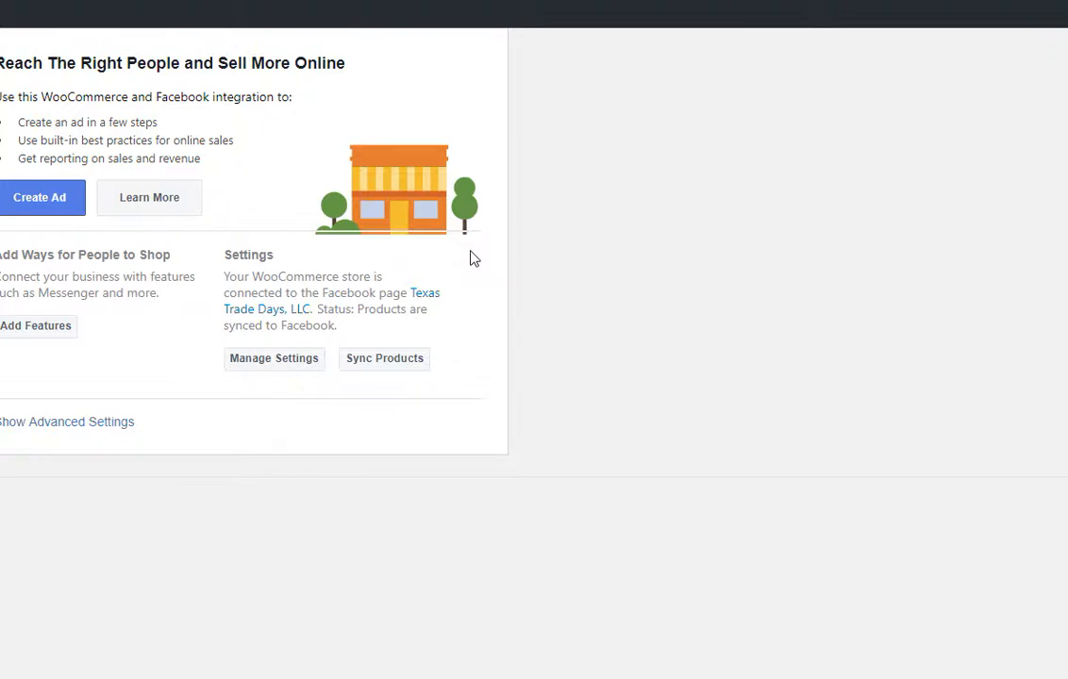
left_click(419, 366)
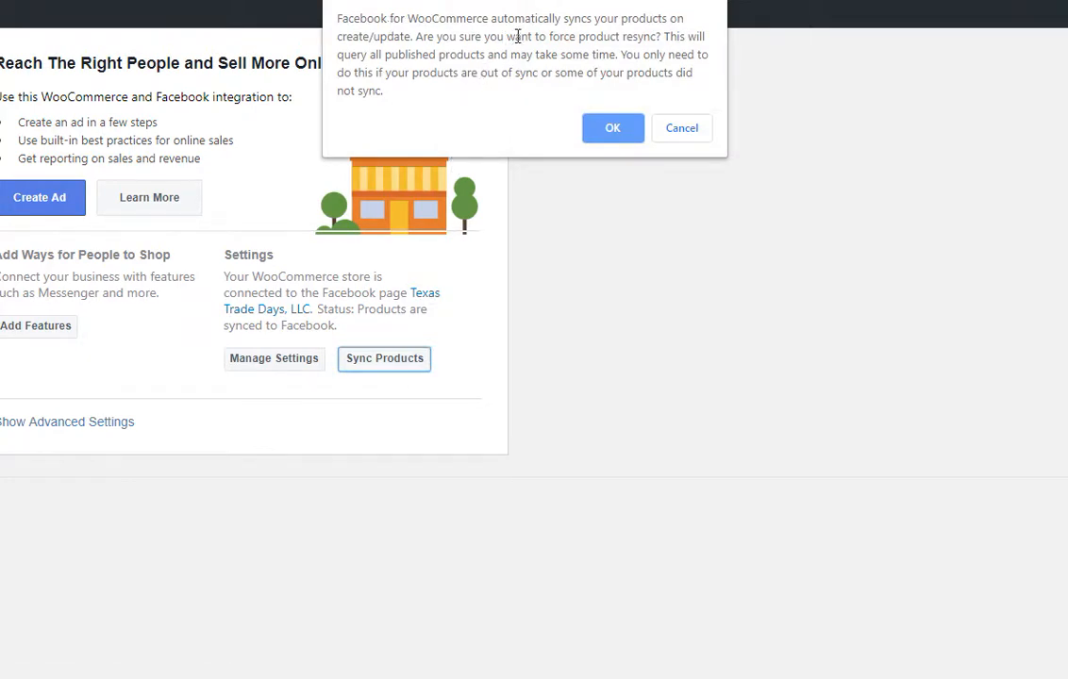
left_click(683, 129)
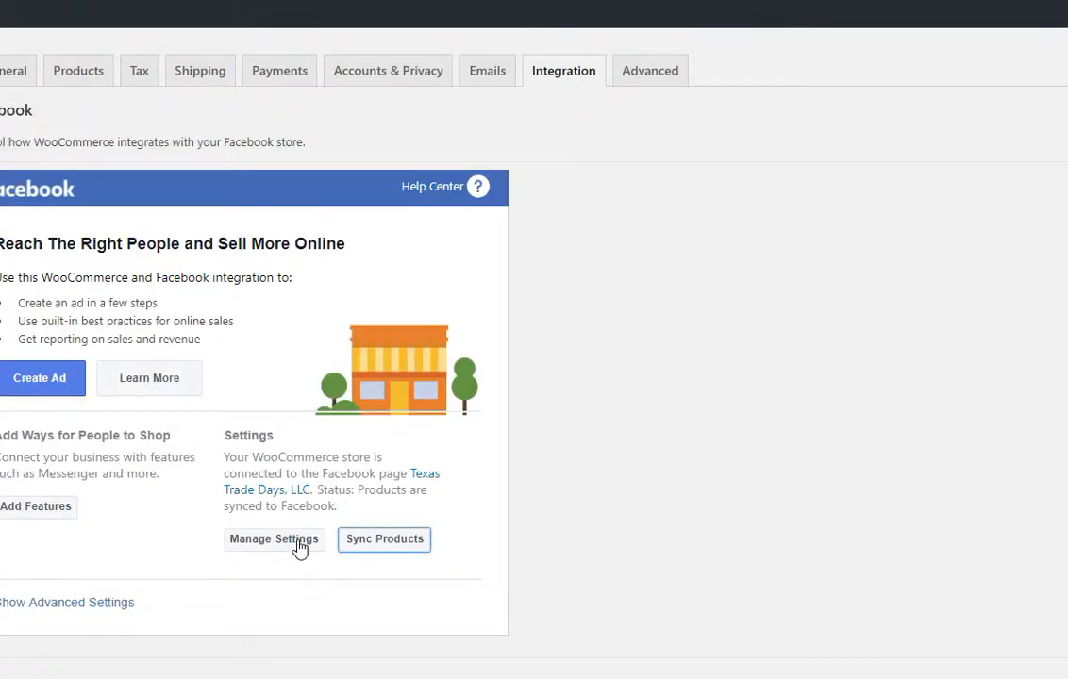
left_click(299, 545)
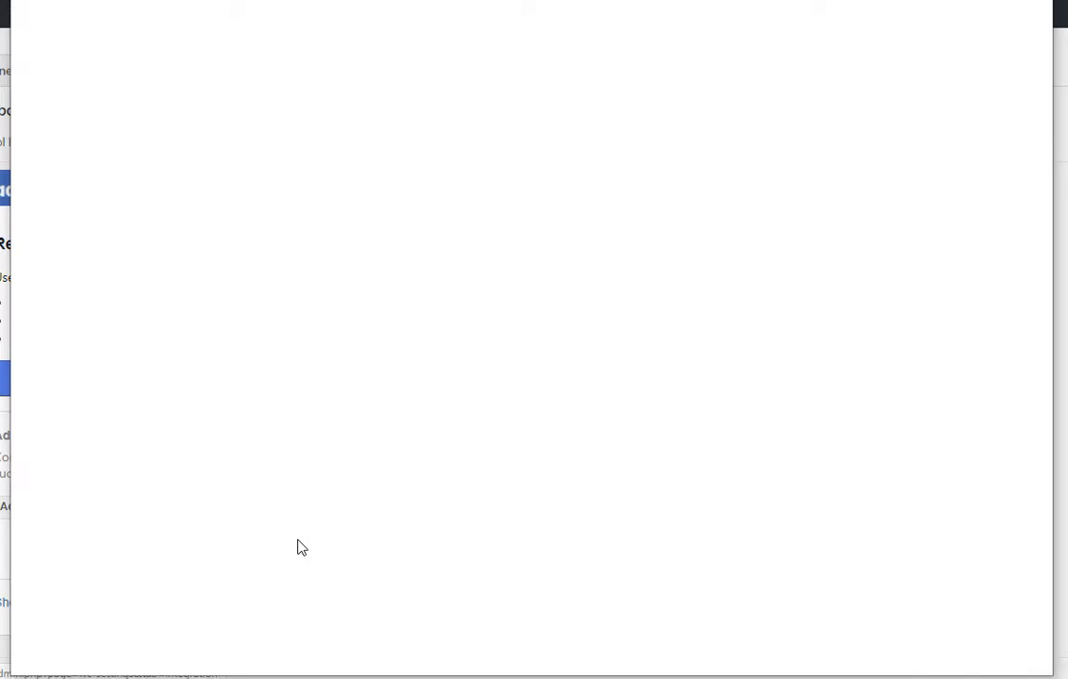
scroll(309, 518, "down", 2)
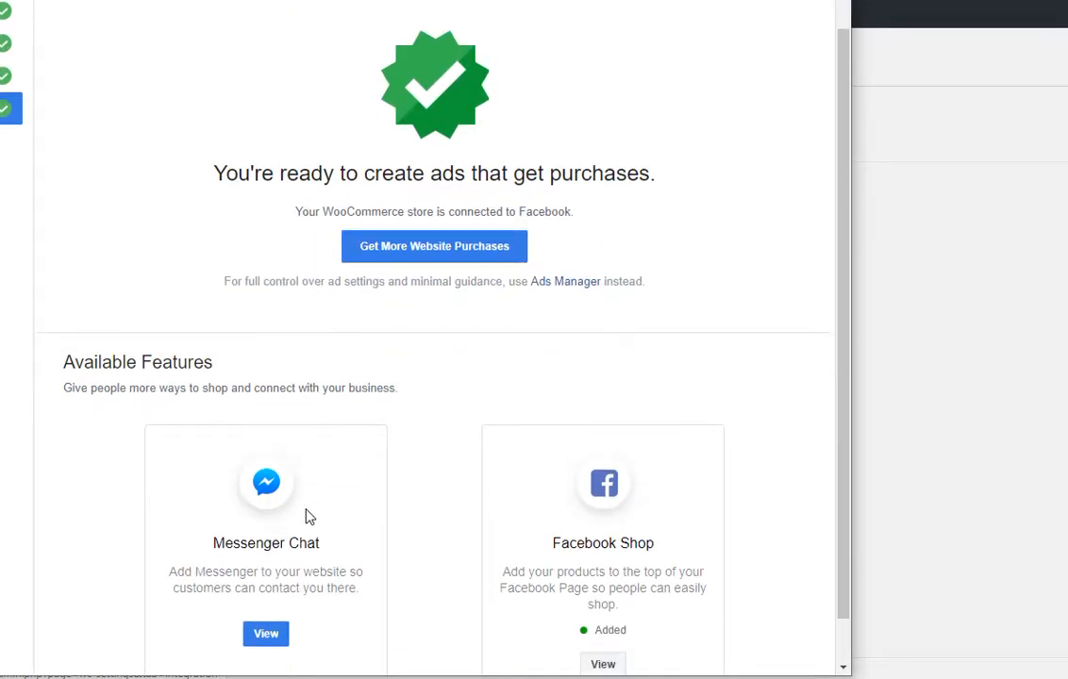
scroll(309, 518, "up", 2)
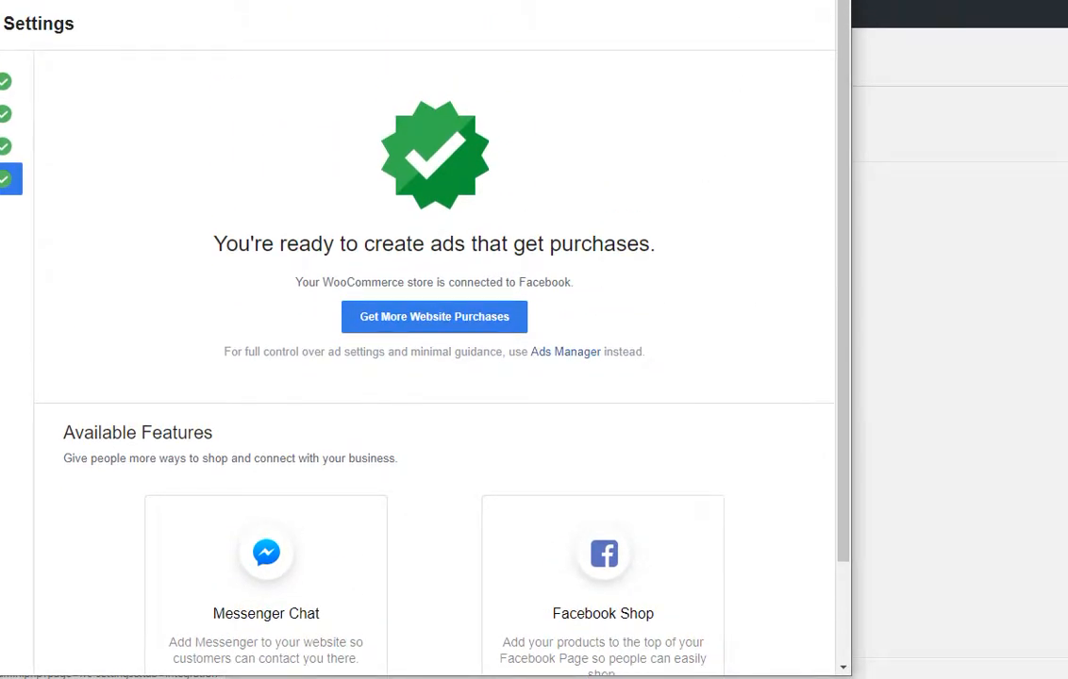
left_click(831, 1)
scroll(505, 358, "down", 1)
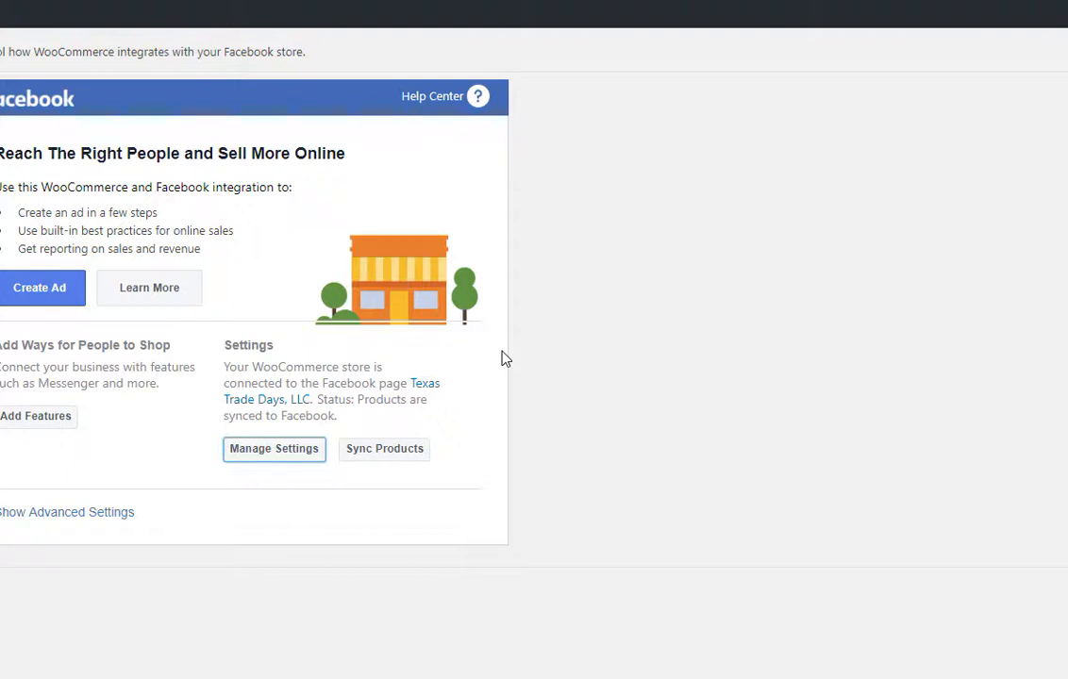
scroll(406, 438, "down", 2)
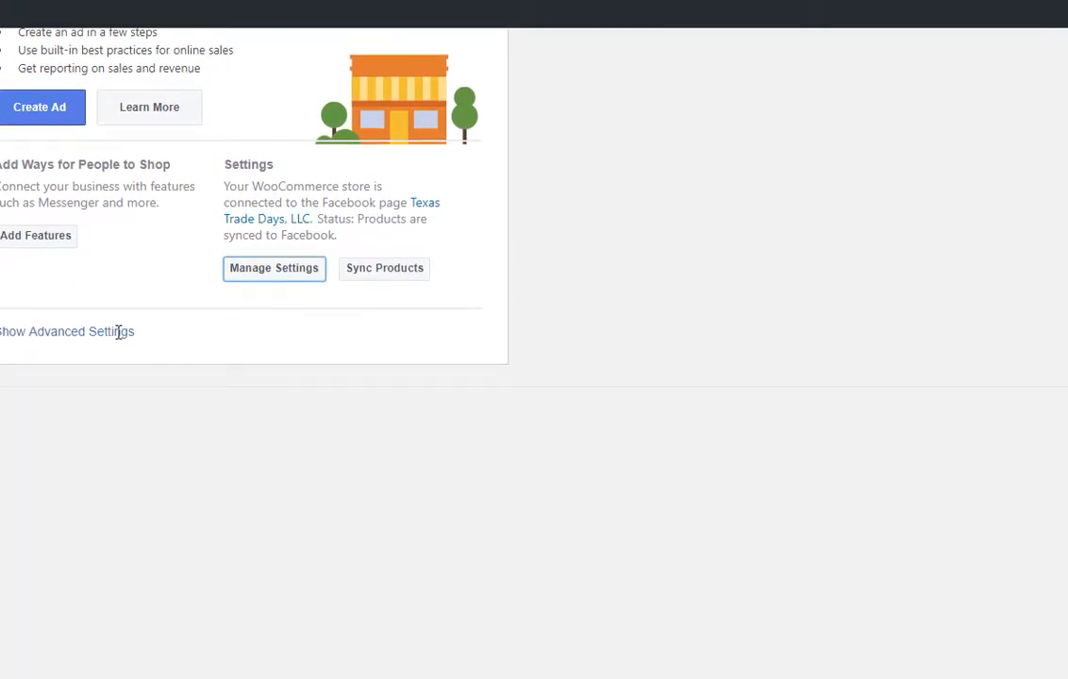
Open the Facebook connection settings with Manage Settings.
left_click(308, 270)
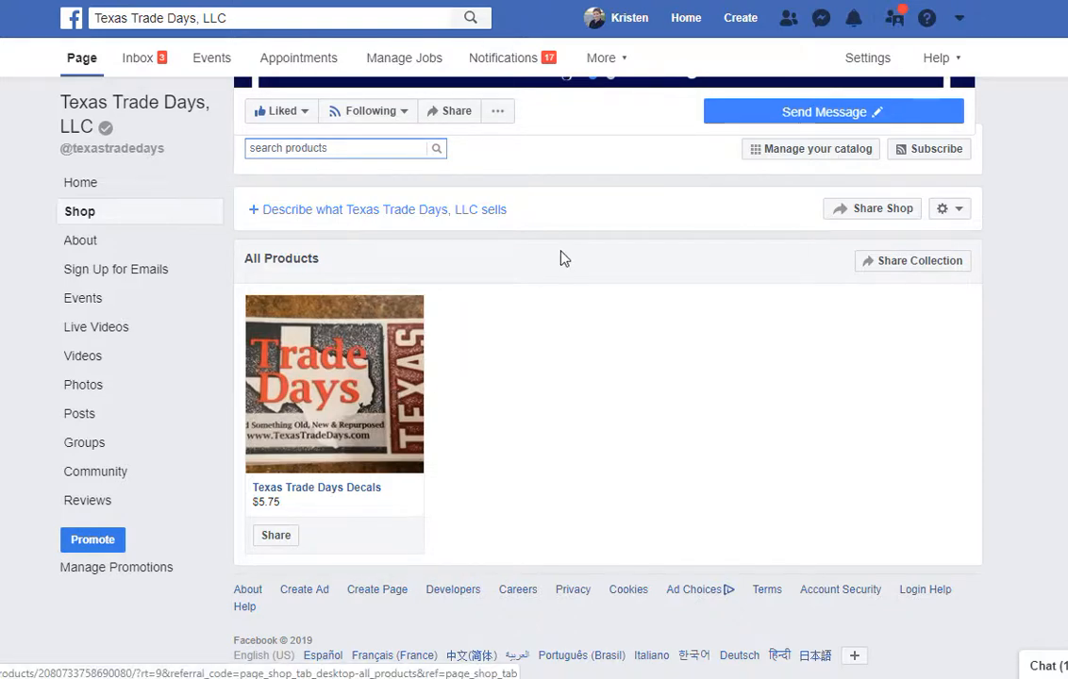
Open the Texas Trade Days Decals product, expand its full description, and view photos two through five.
left_click(321, 366)
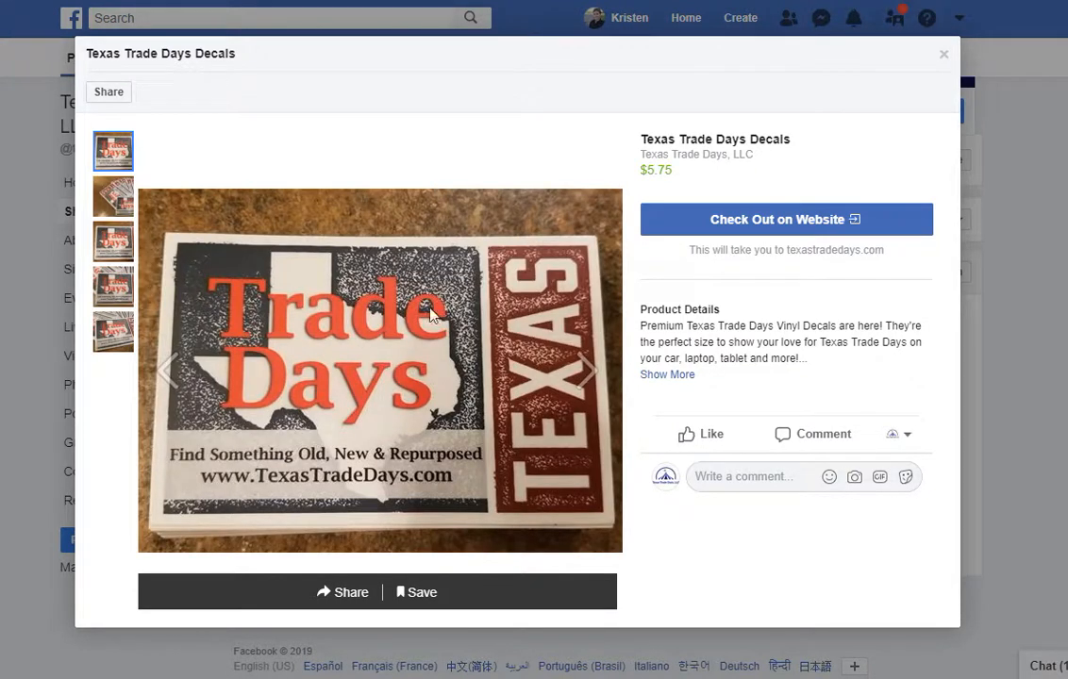
left_click(662, 375)
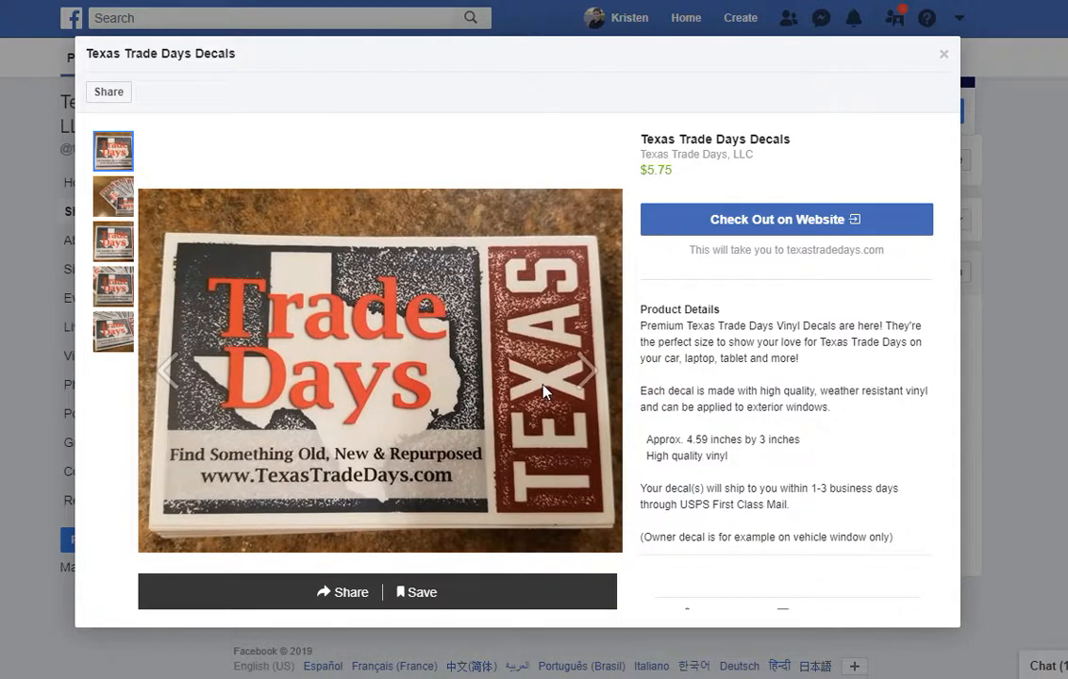
left_click(116, 214)
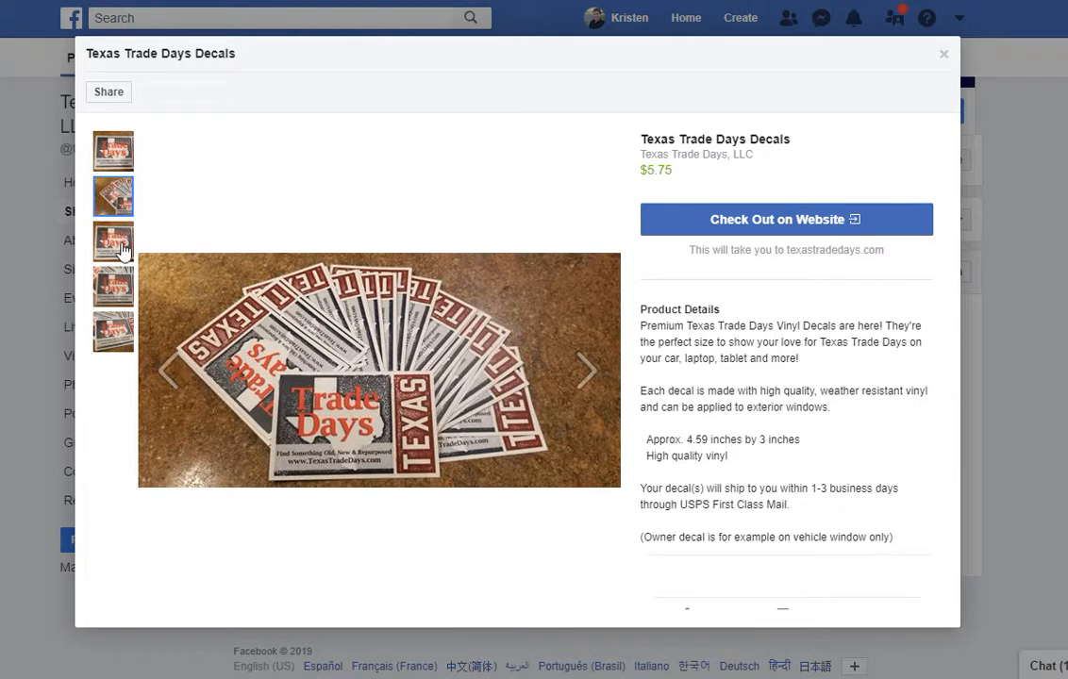
left_click(112, 241)
left_click(113, 285)
left_click(127, 335)
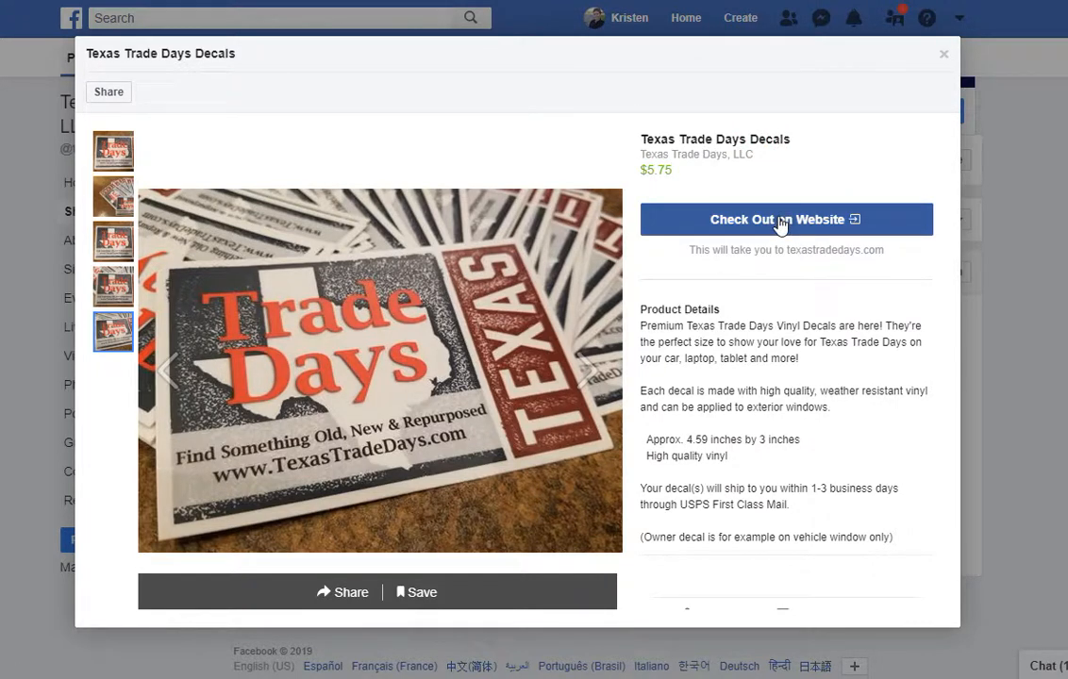
Check out the decal on the website and confirm the $6.24 cart total with Decal Only Shipping.
left_click(779, 223)
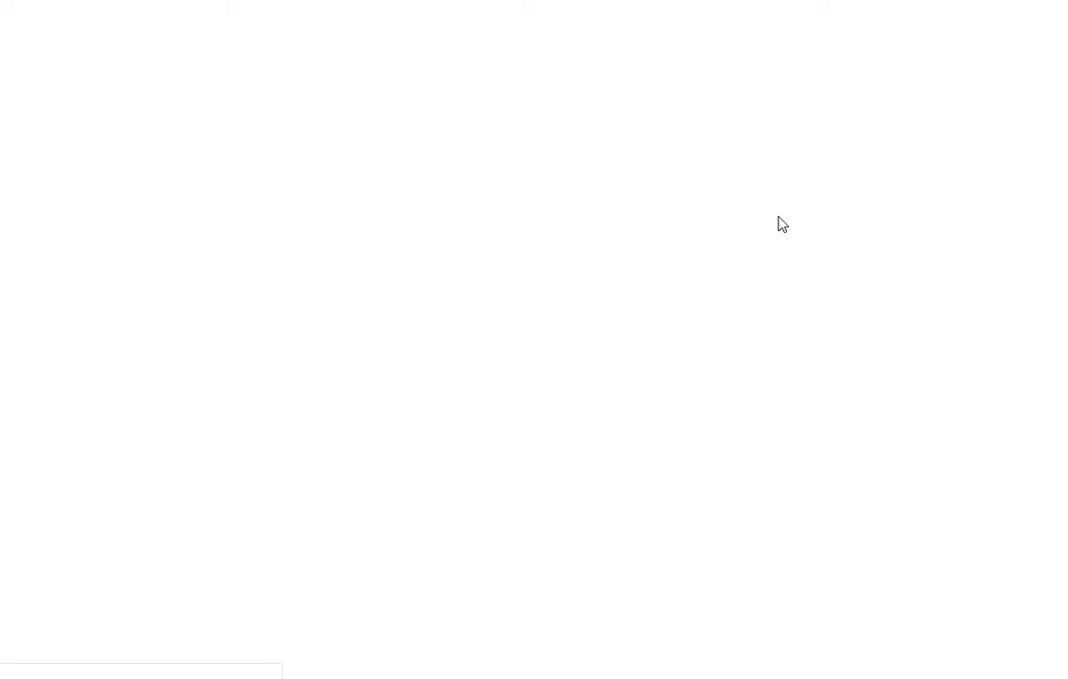
scroll(780, 219, "down", 3)
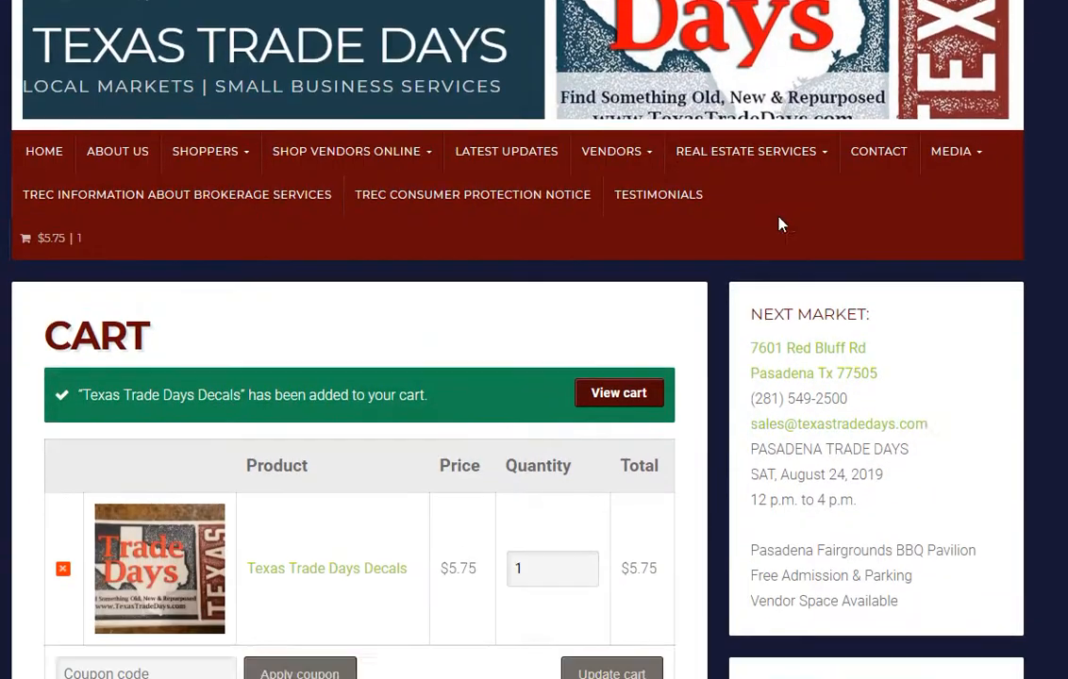
scroll(779, 219, "down", 1)
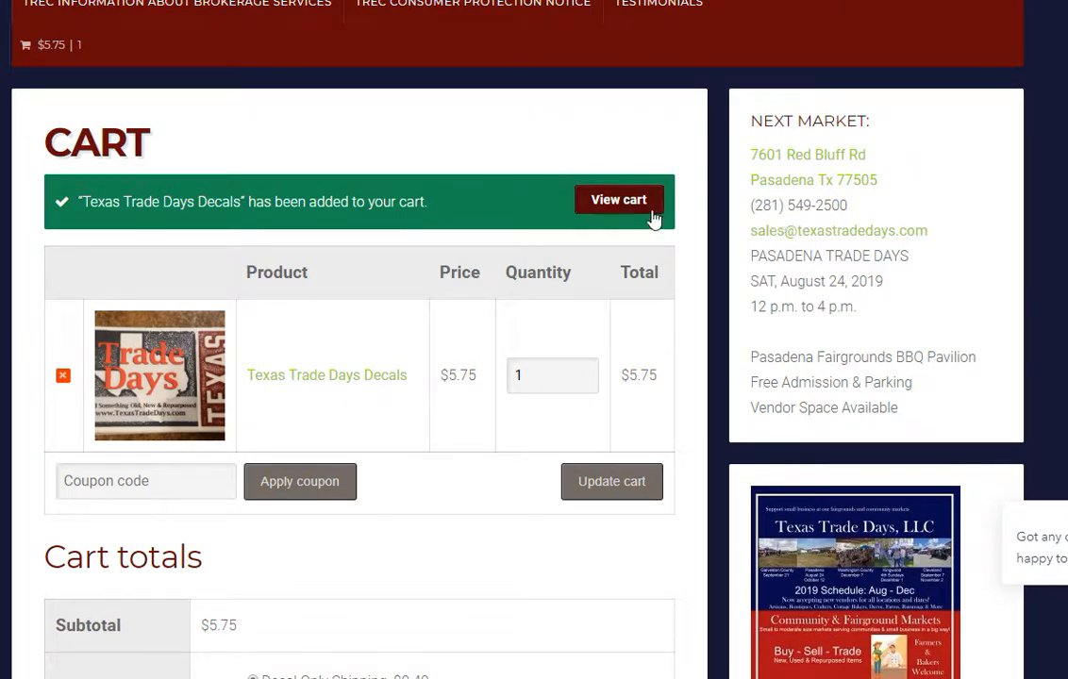
scroll(699, 206, "down", 2)
scroll(699, 206, "up", 2)
scroll(699, 206, "down", 5)
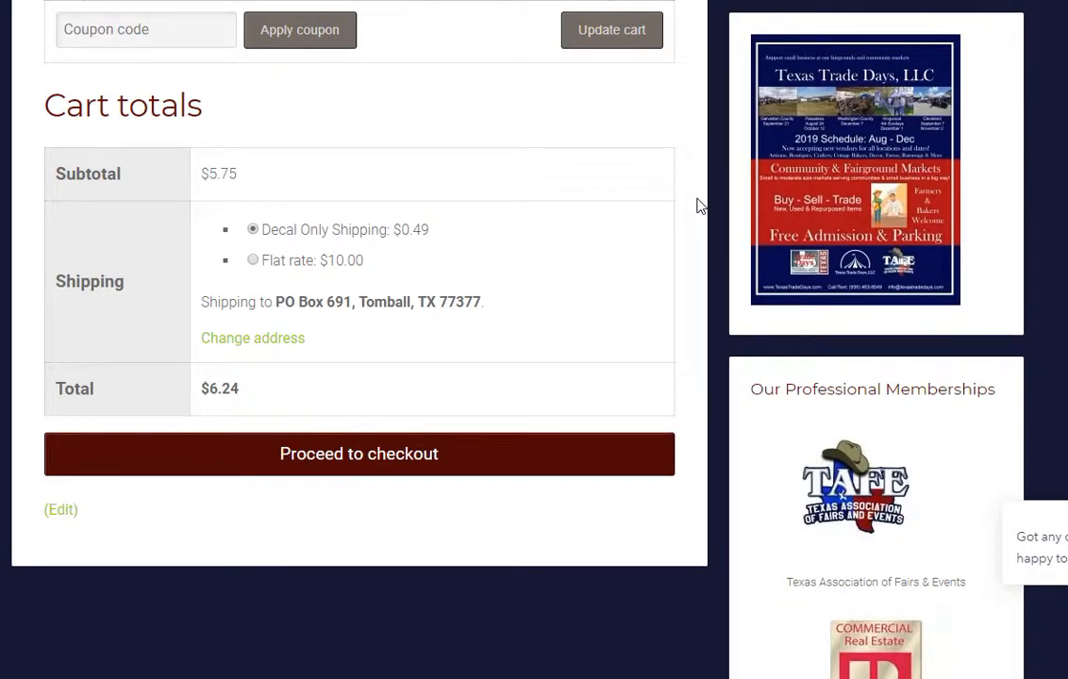
scroll(682, 212, "up", 1)
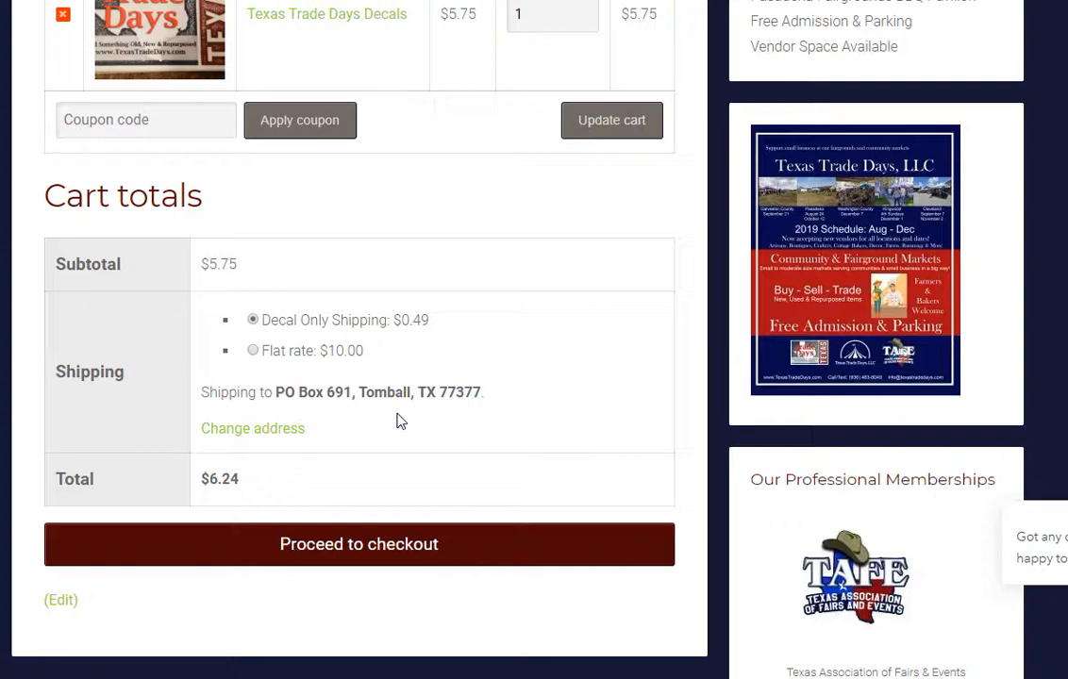
scroll(397, 421, "up", 4)
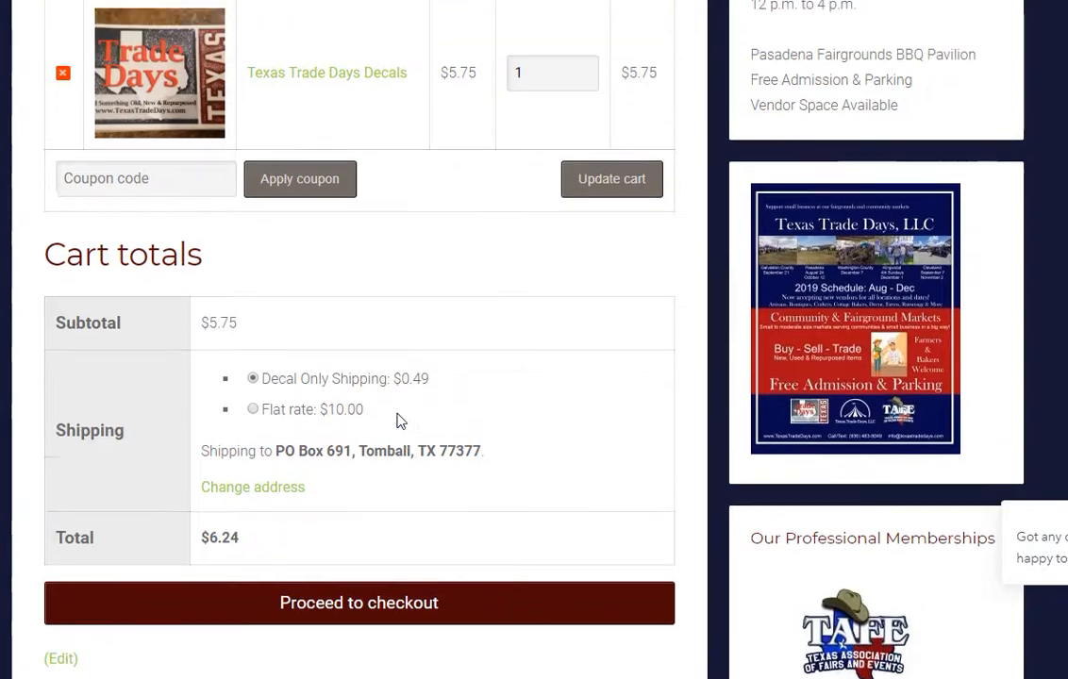
scroll(397, 422, "up", 3)
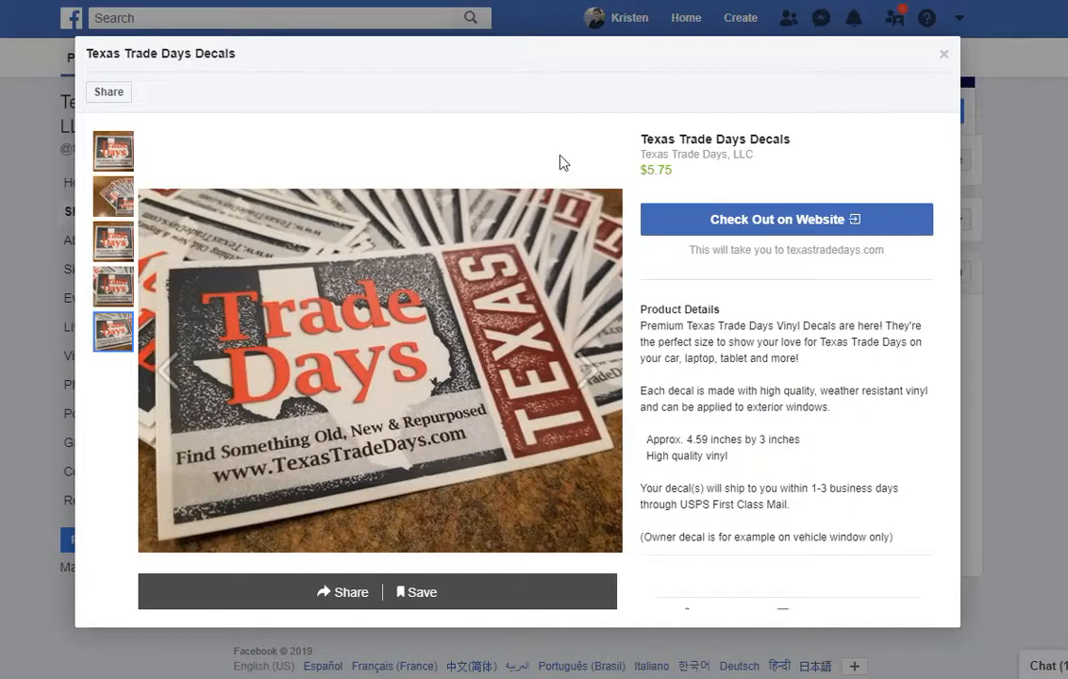
Close the decal product dialog to return to the shop's All Products listing.
scroll(812, 236, "down", 2)
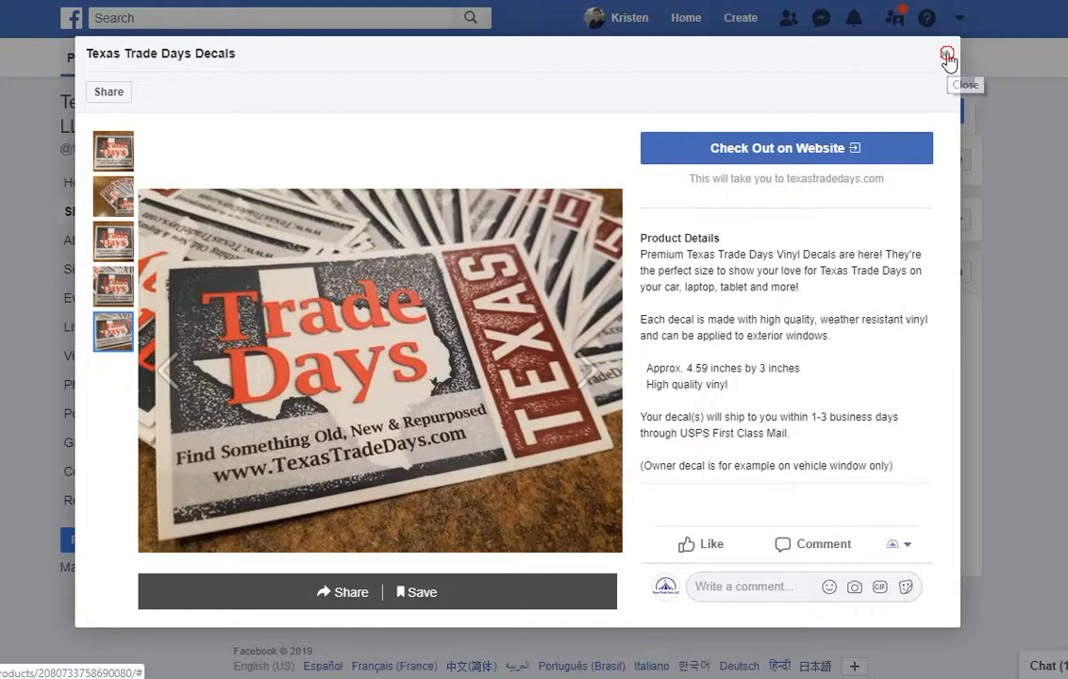
left_click(947, 55)
scroll(751, 339, "up", 1)
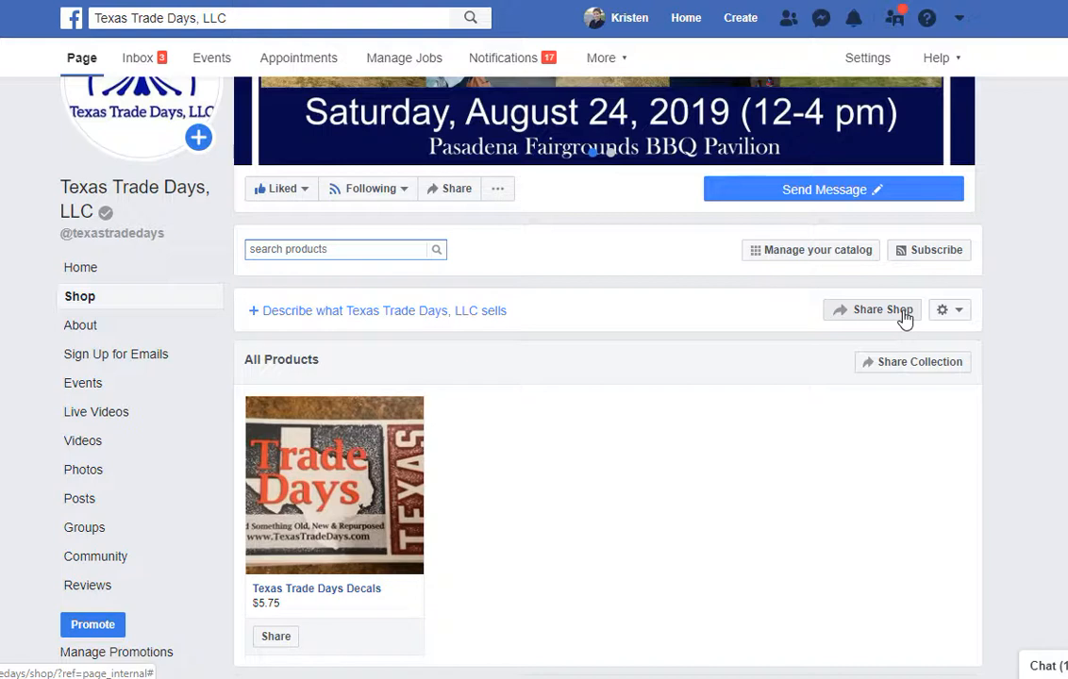
Toggle Use Checkout Urls off and back on in shop settings, then go to Manage shop's Collections.
left_click(948, 322)
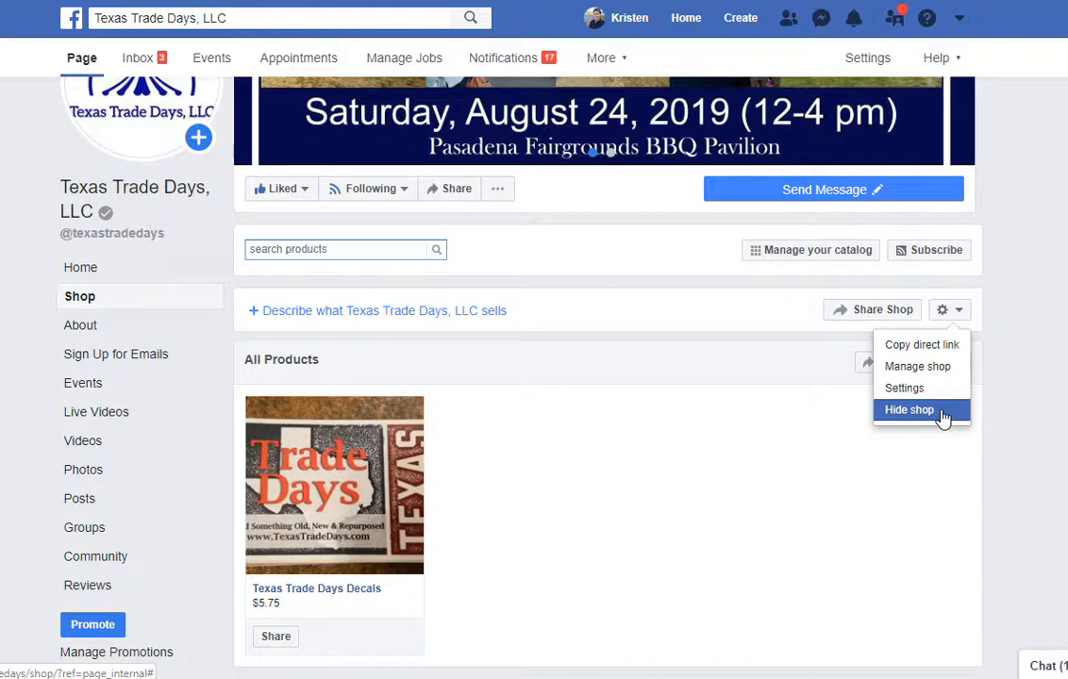
left_click(939, 390)
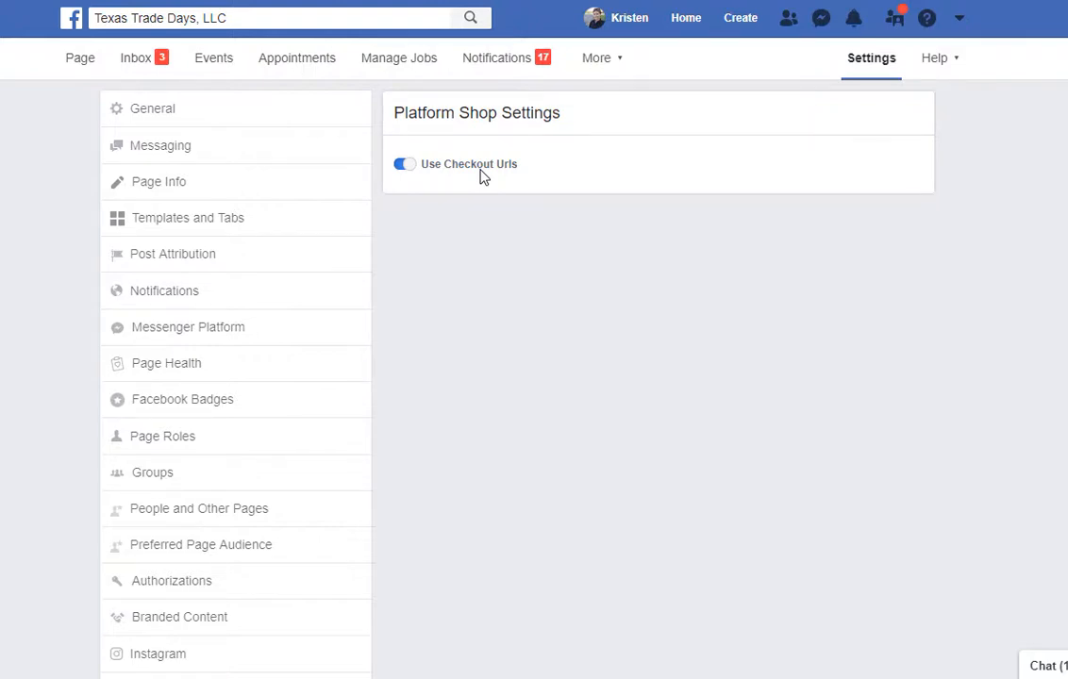
left_click(477, 164)
left_click(480, 167)
scroll(534, 377, "down", 1)
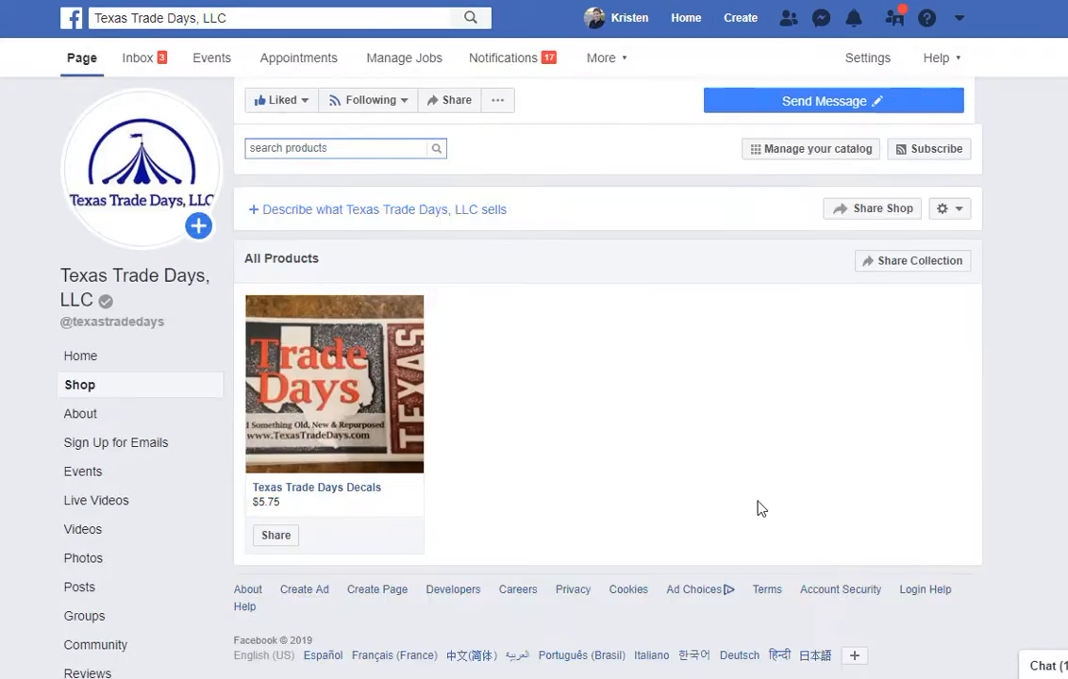
left_click(960, 211)
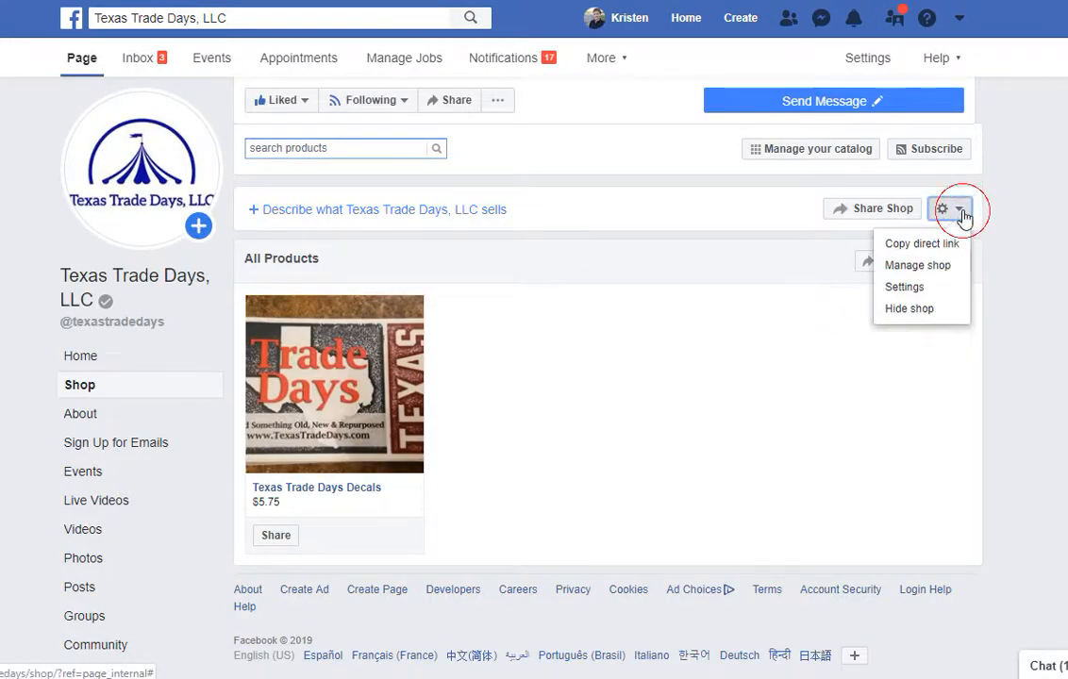
left_click(936, 266)
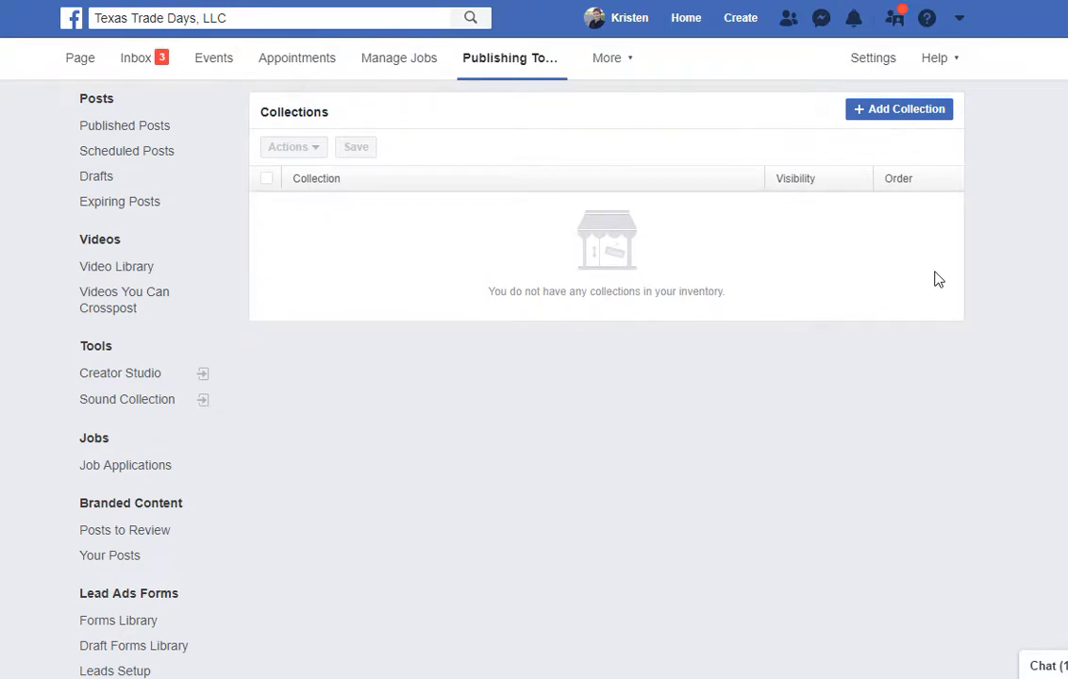
Start a new collection and check its visibility choices, leaving them unchanged.
left_click(903, 111)
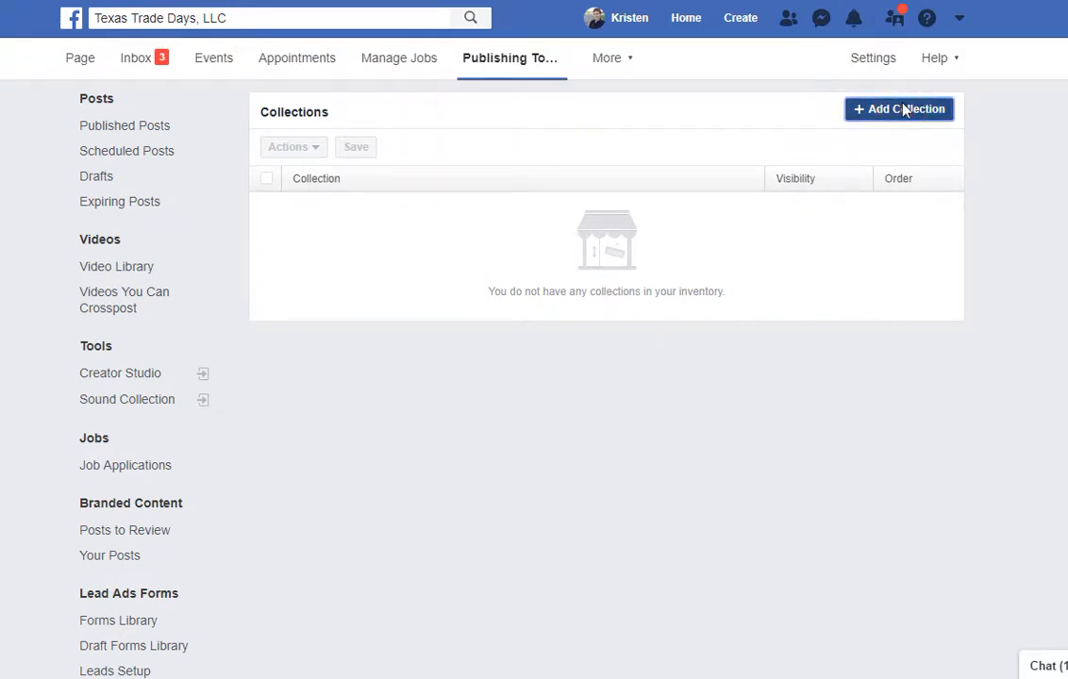
left_click(520, 176)
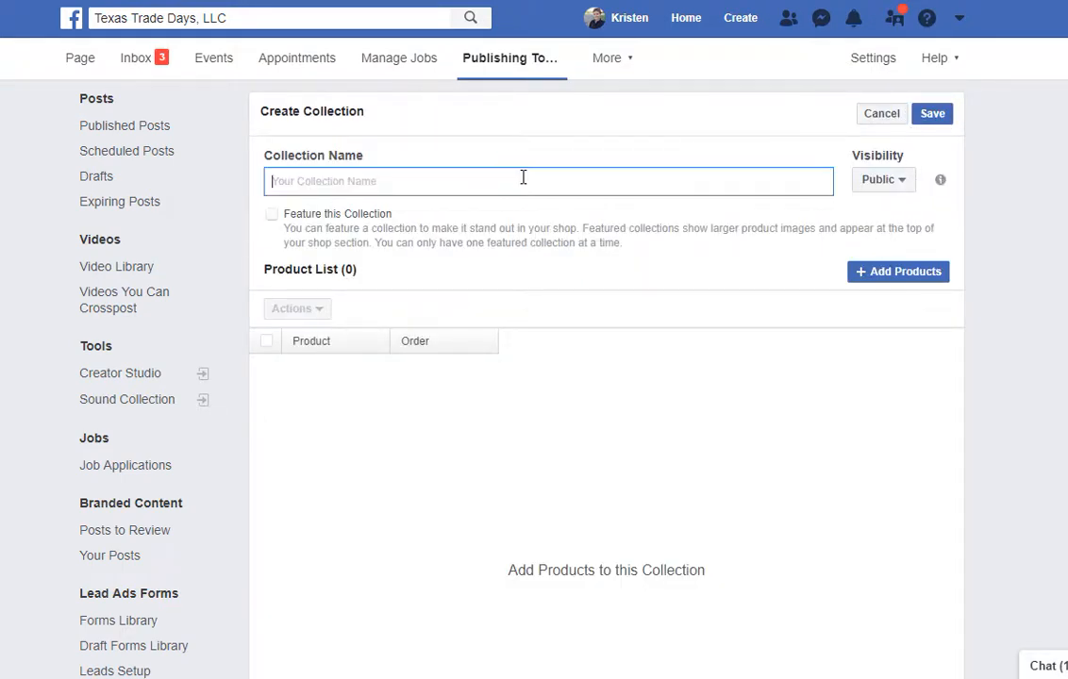
left_click(896, 188)
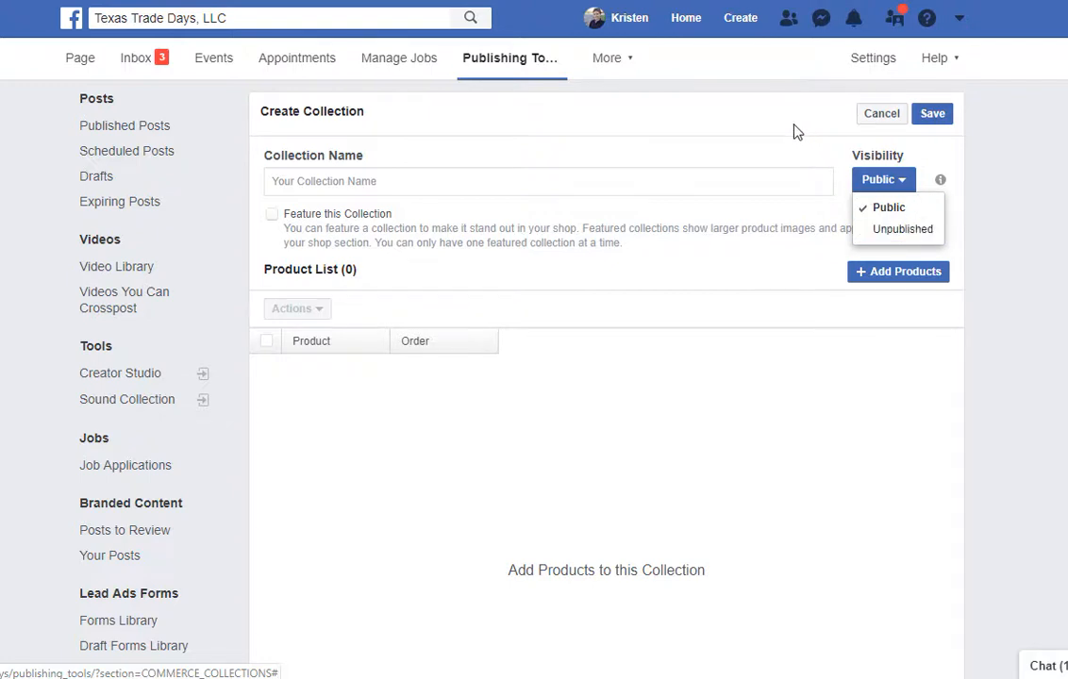
left_click(795, 154)
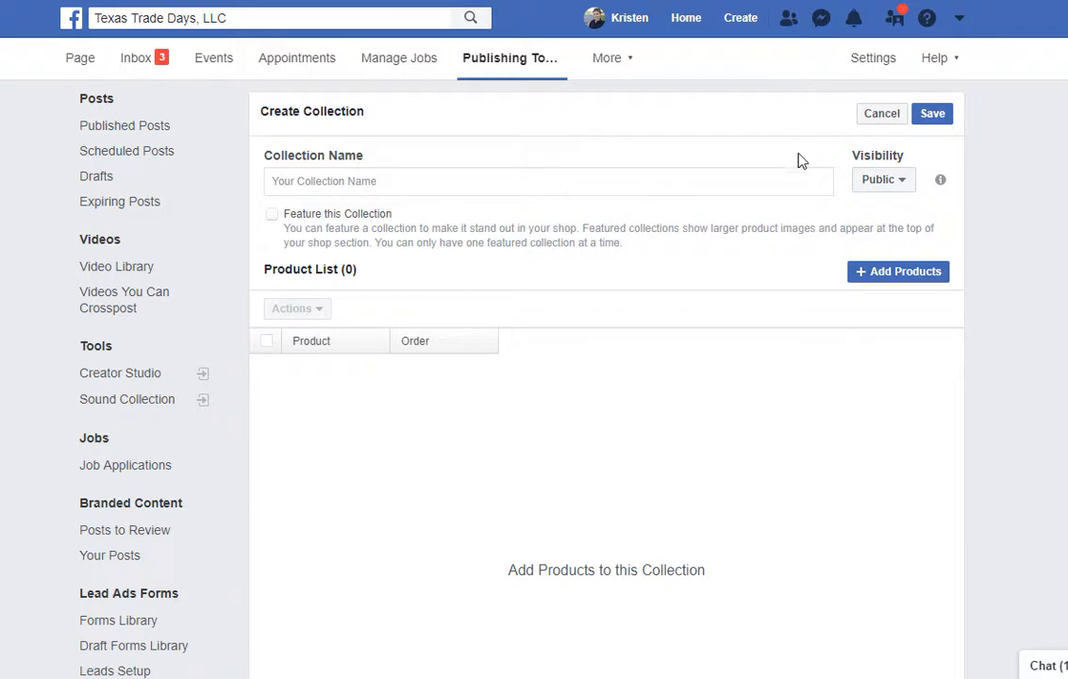
Name the collection 'Decals' and mark it as the featured collection.
left_click(774, 187)
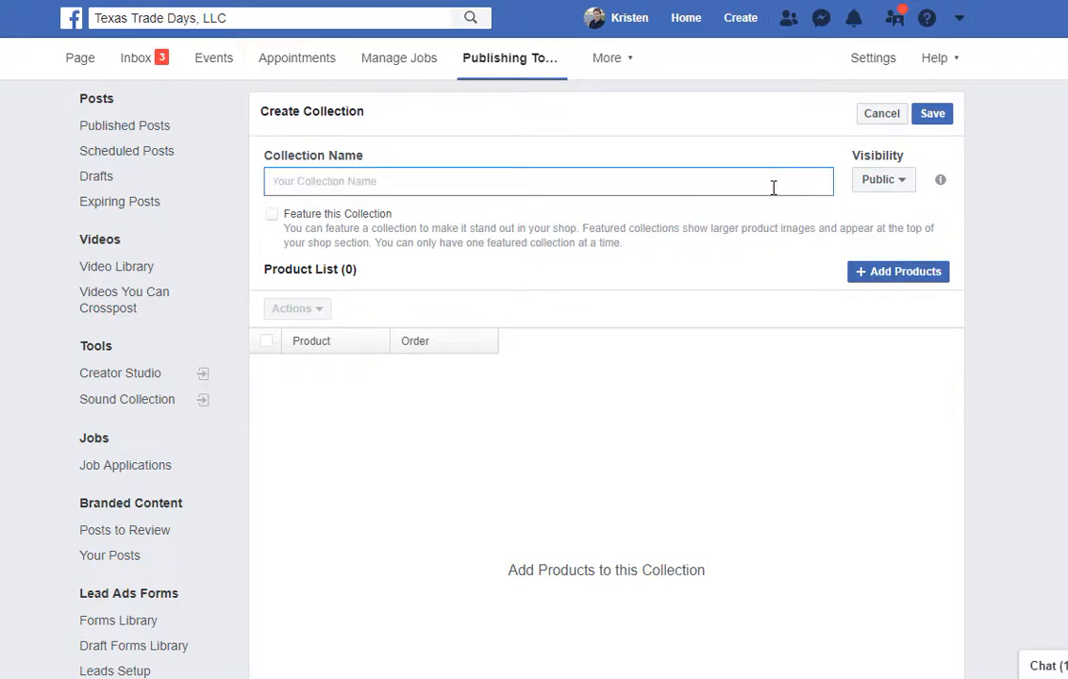
type("Decals")
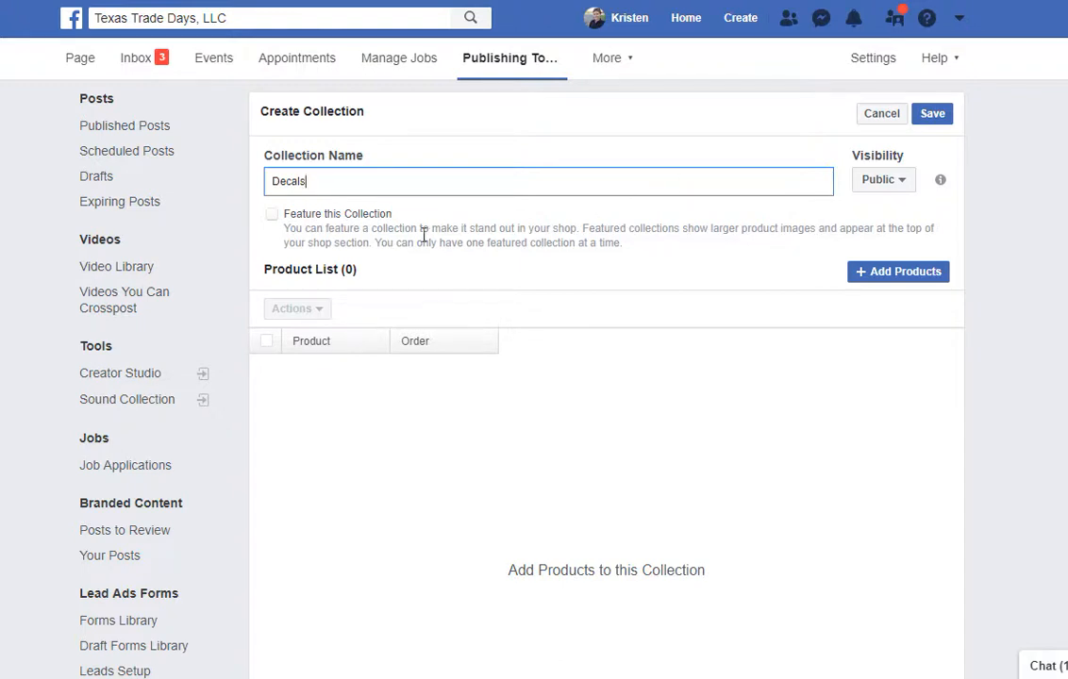
left_click(272, 215)
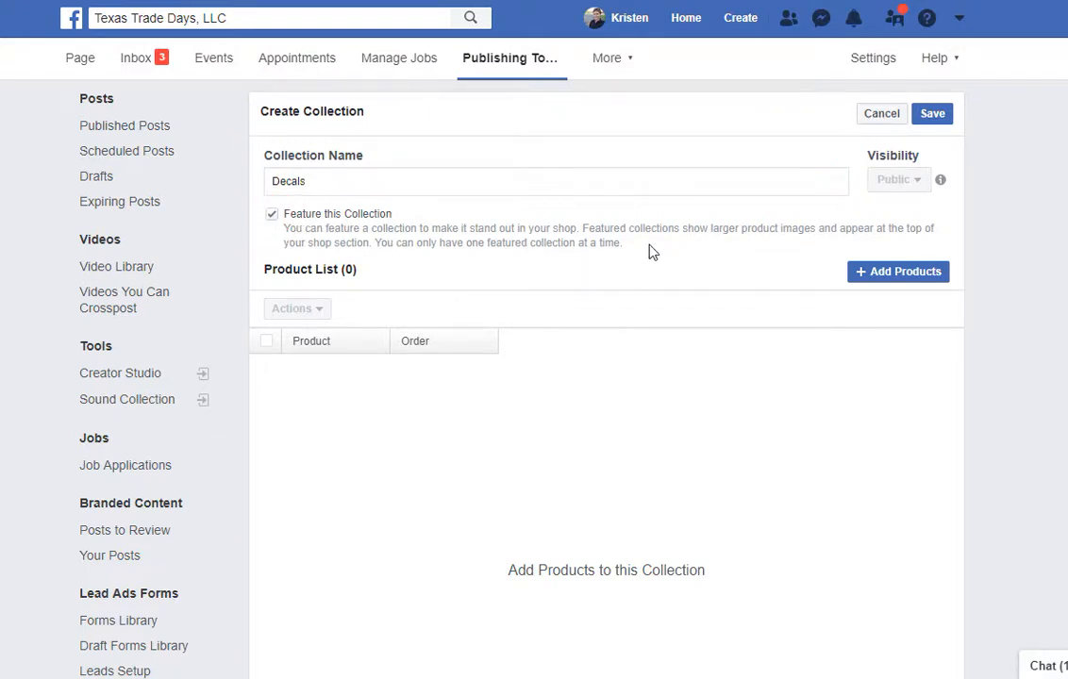
mouse_move(942, 184)
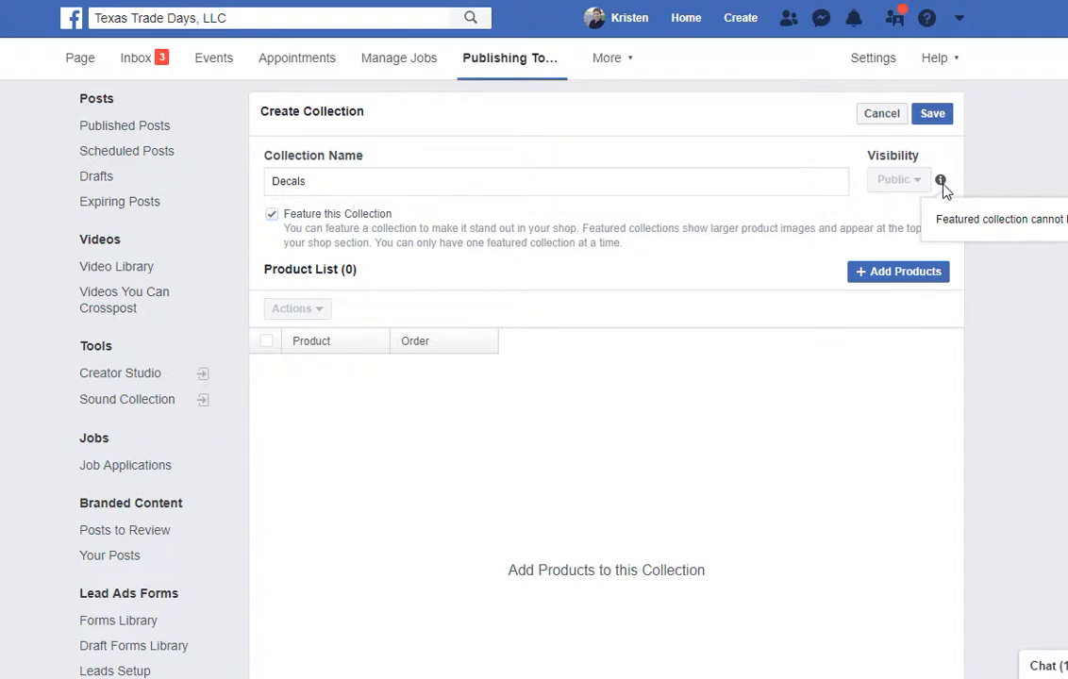
left_click(796, 256)
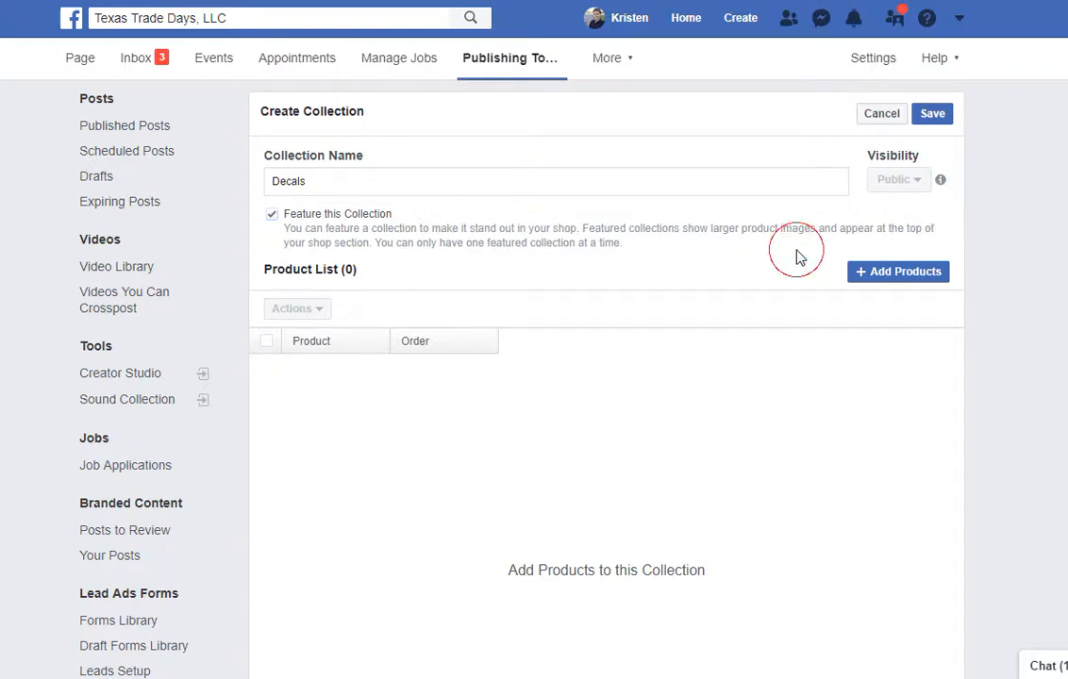
Add the Texas Trade Days Decals product to the new collection.
left_click(893, 275)
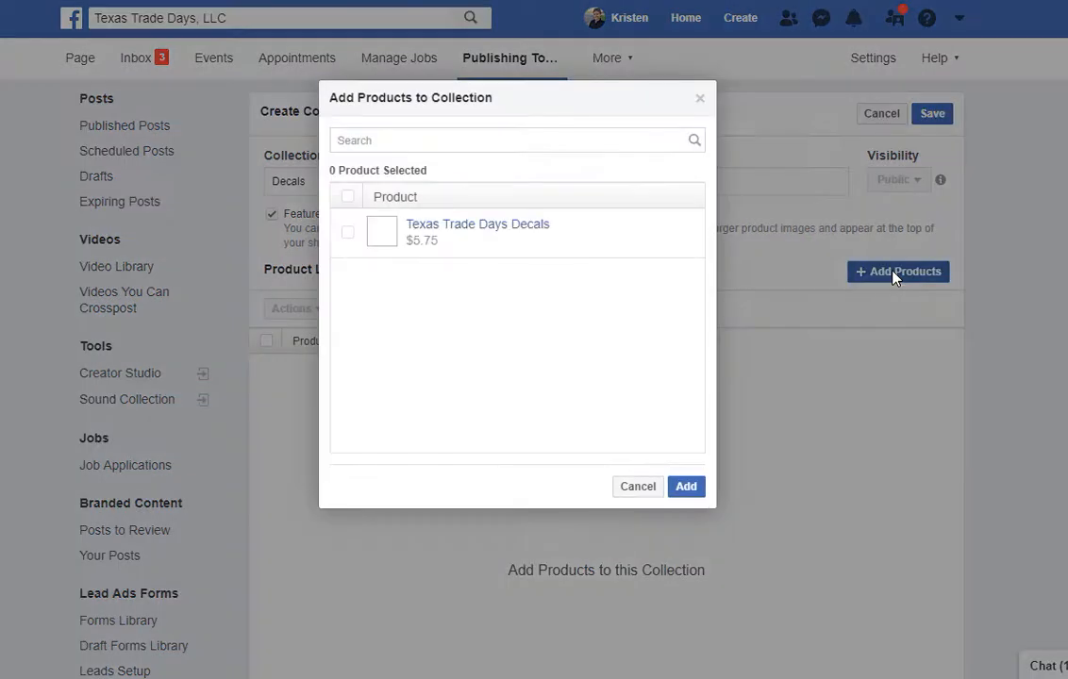
left_click(347, 233)
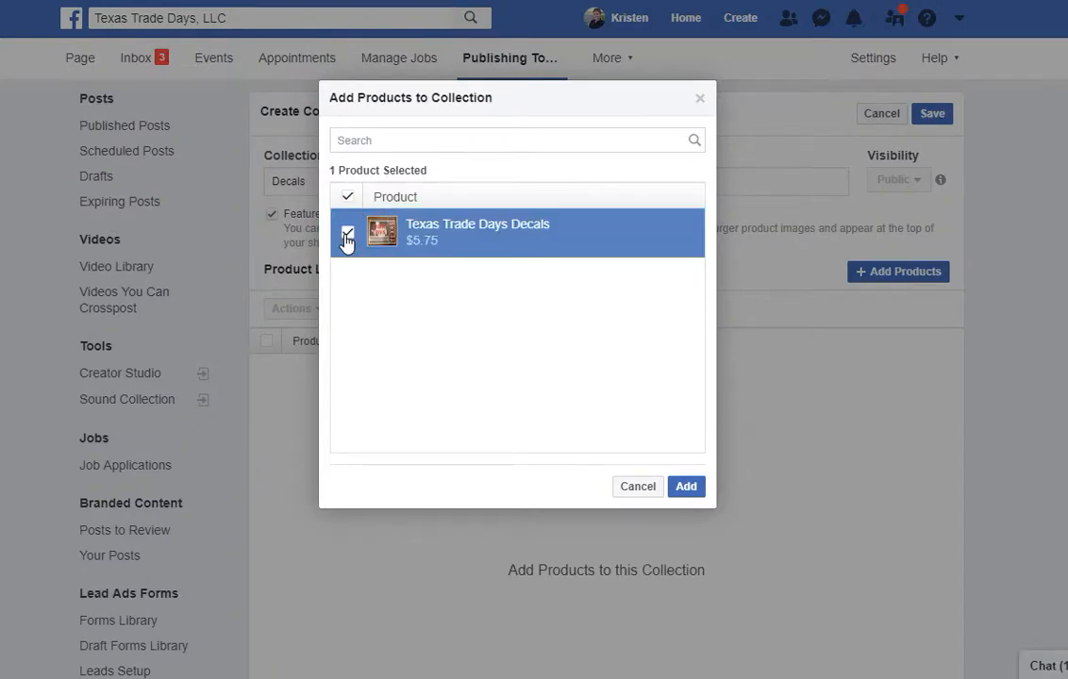
left_click(425, 140)
left_click(685, 486)
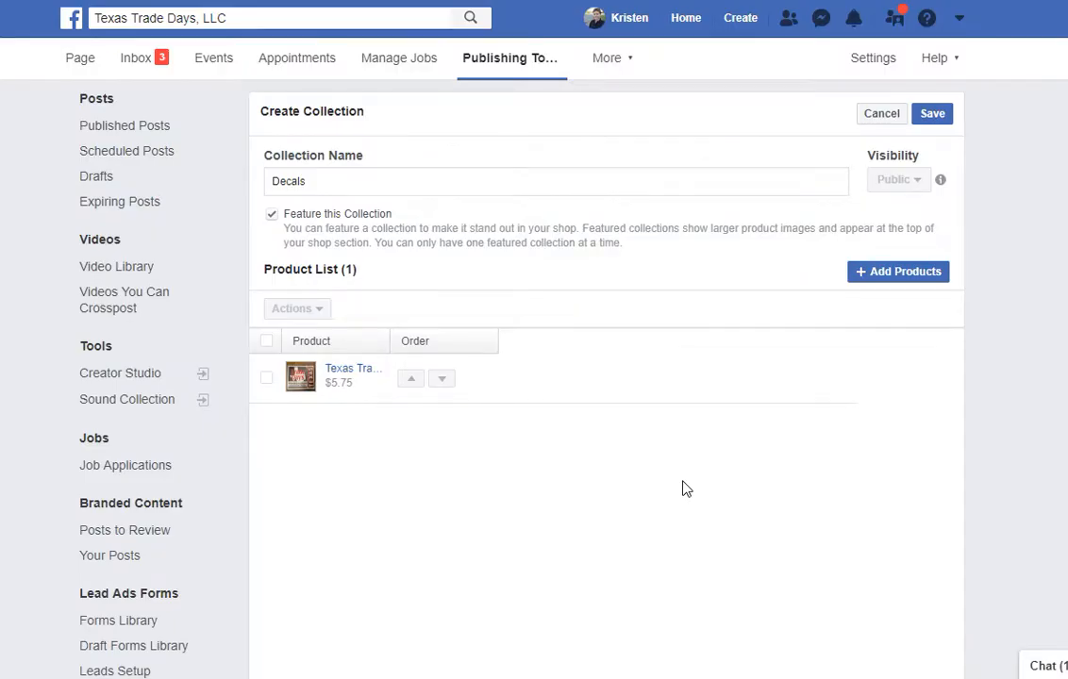
Tick the Product List select-all checkbox so the decal row is selected and Actions is enabled.
scroll(685, 487, "down", 2)
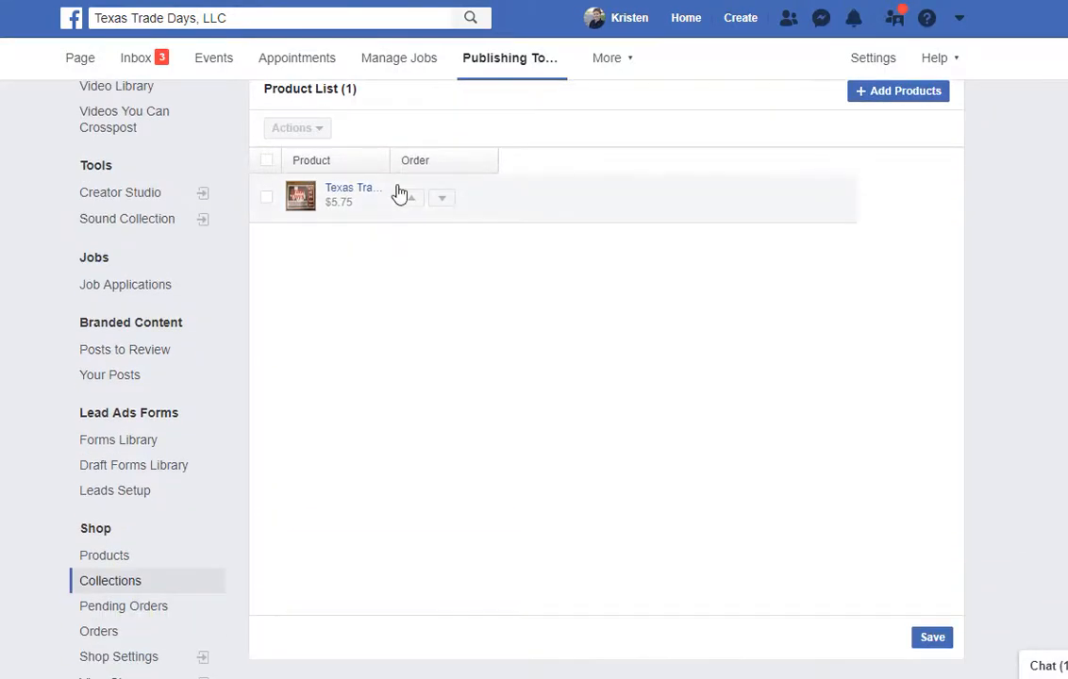
scroll(507, 203, "up", 2)
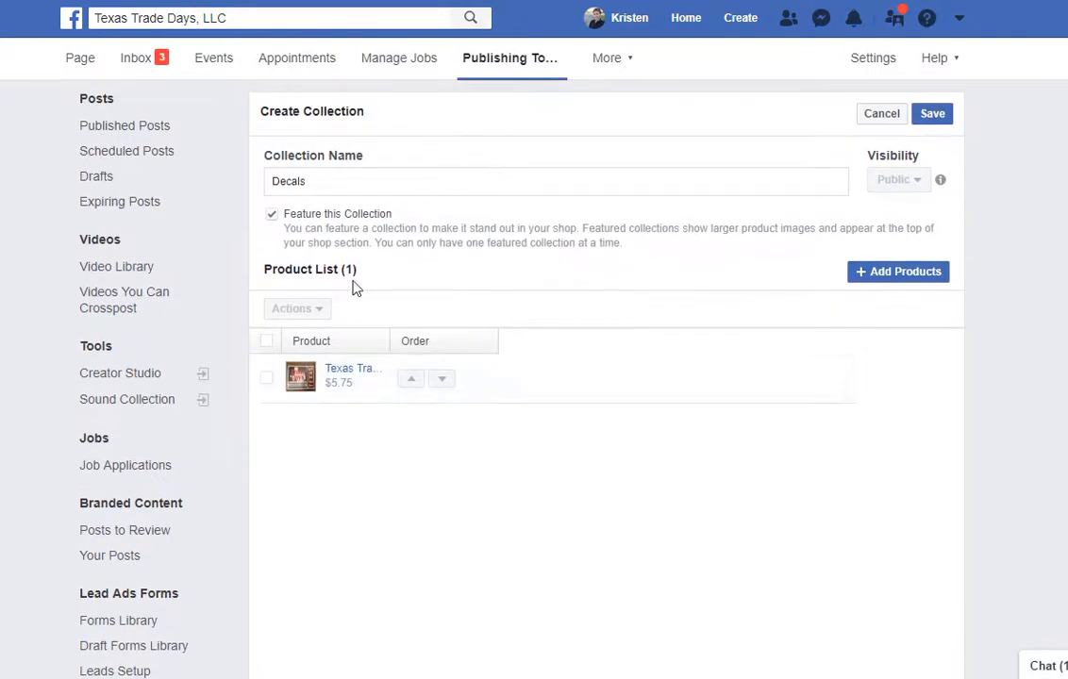
left_click(267, 343)
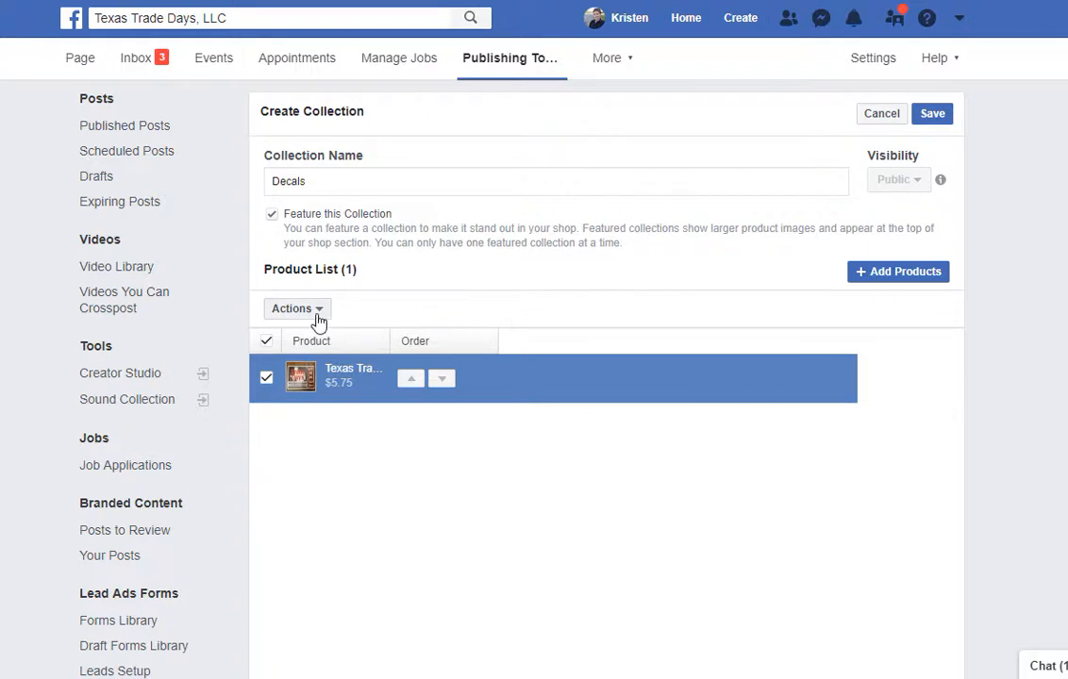
left_click(268, 347)
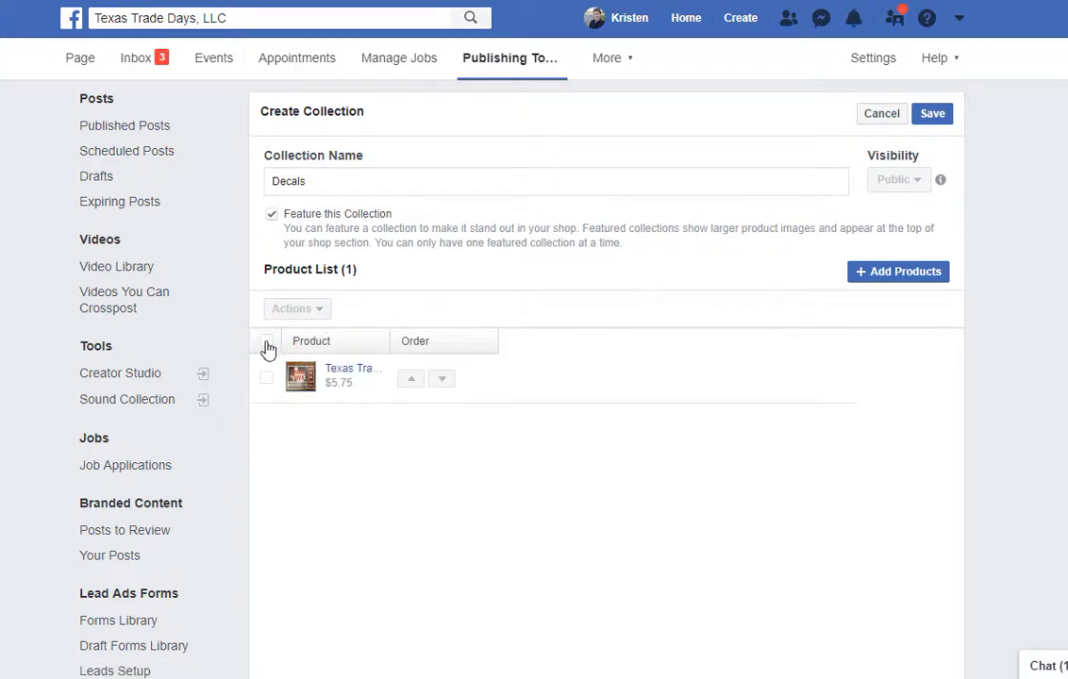
left_click(268, 345)
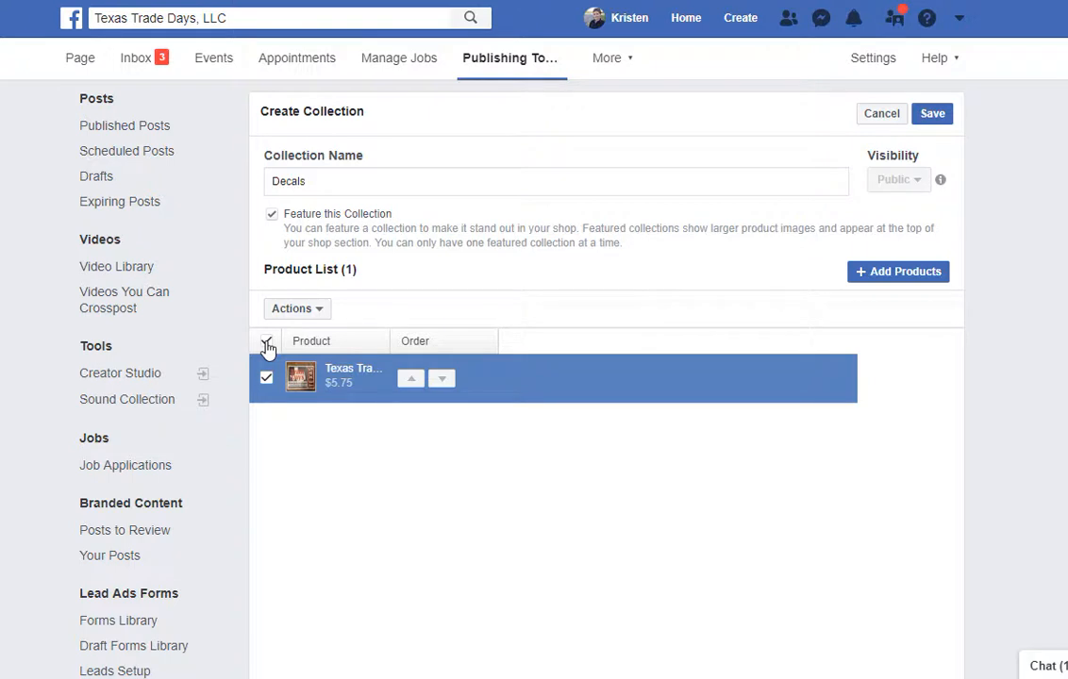
scroll(333, 575, "down", 2)
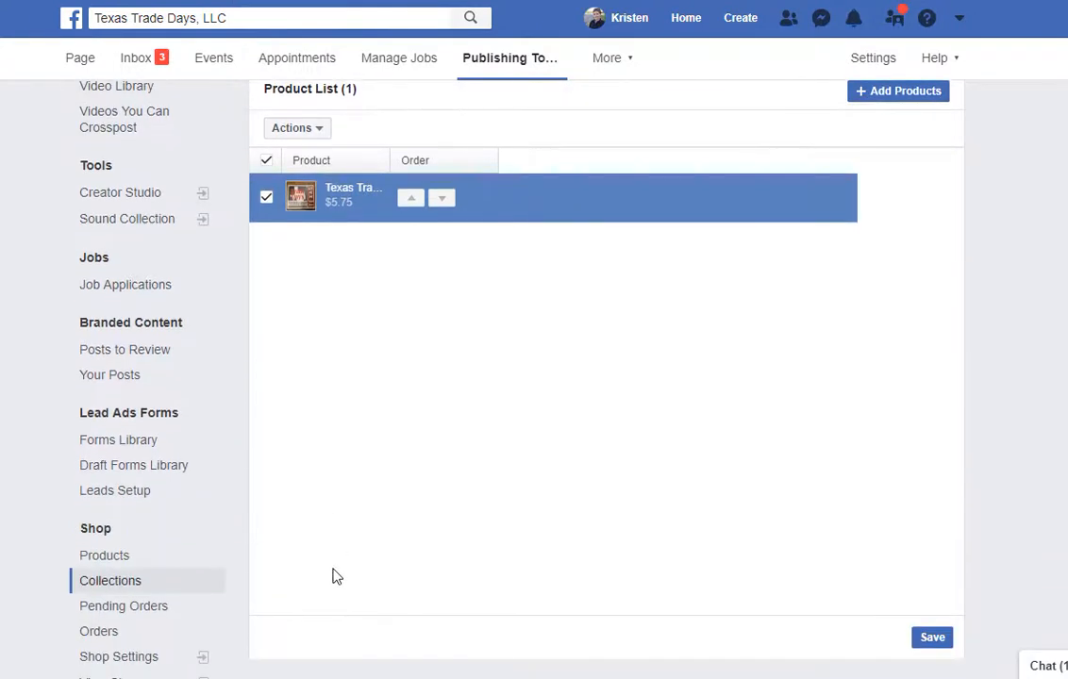
scroll(330, 529, "up", 1)
left_click(312, 221)
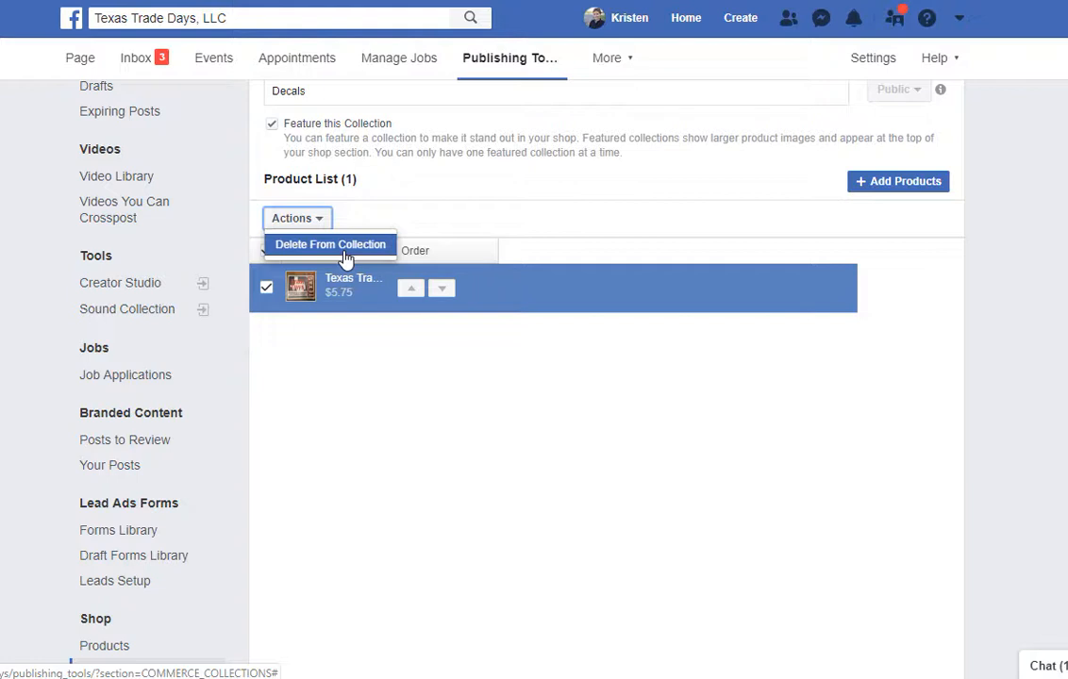
left_click(271, 284)
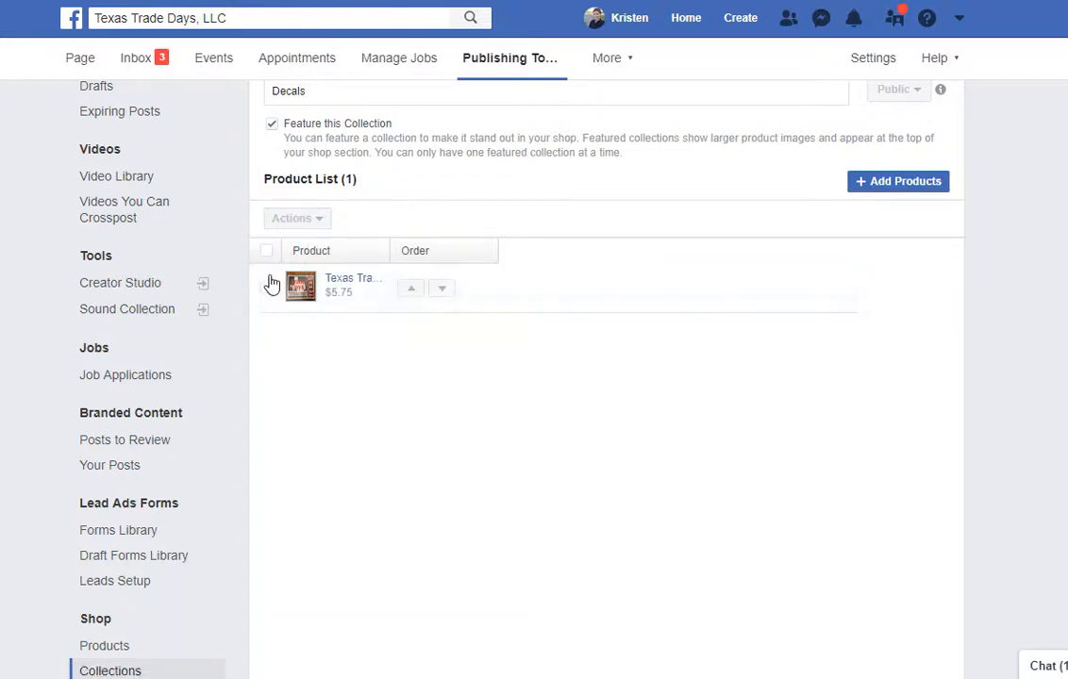
left_click(264, 288)
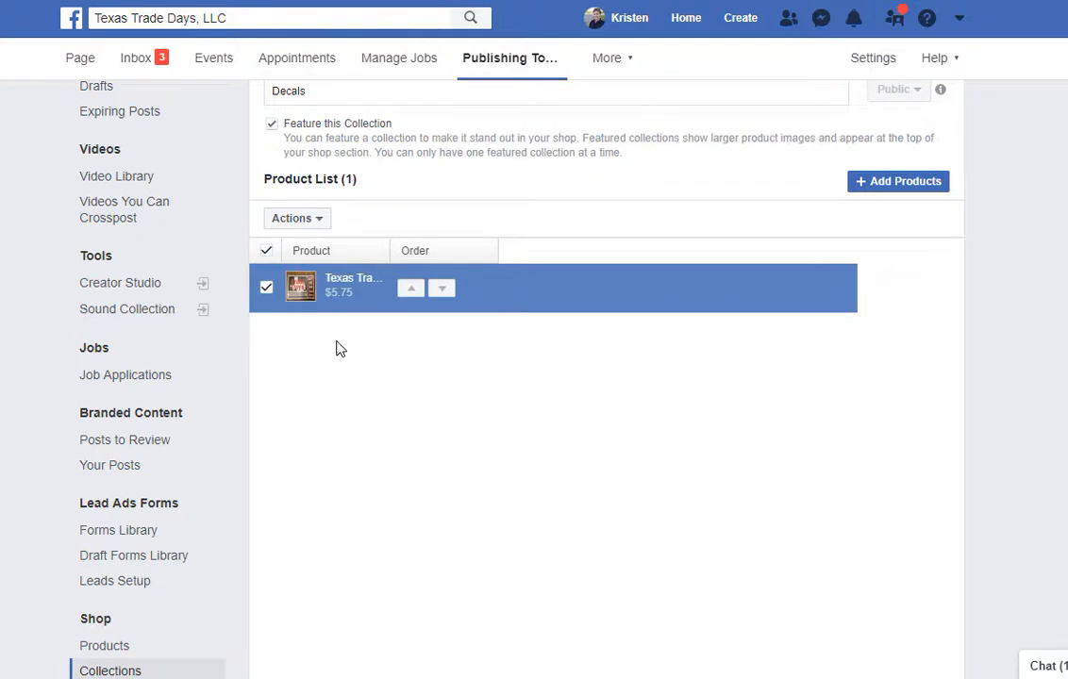
left_click(269, 293)
left_click(269, 295)
left_click(267, 250)
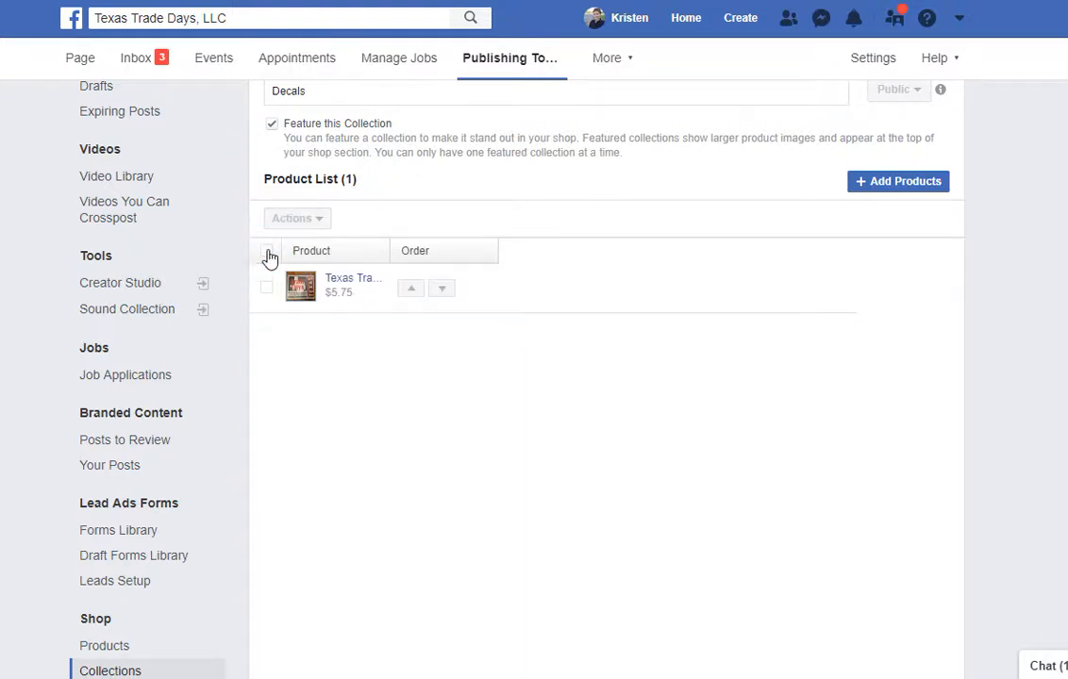
left_click(268, 255)
left_click(268, 254)
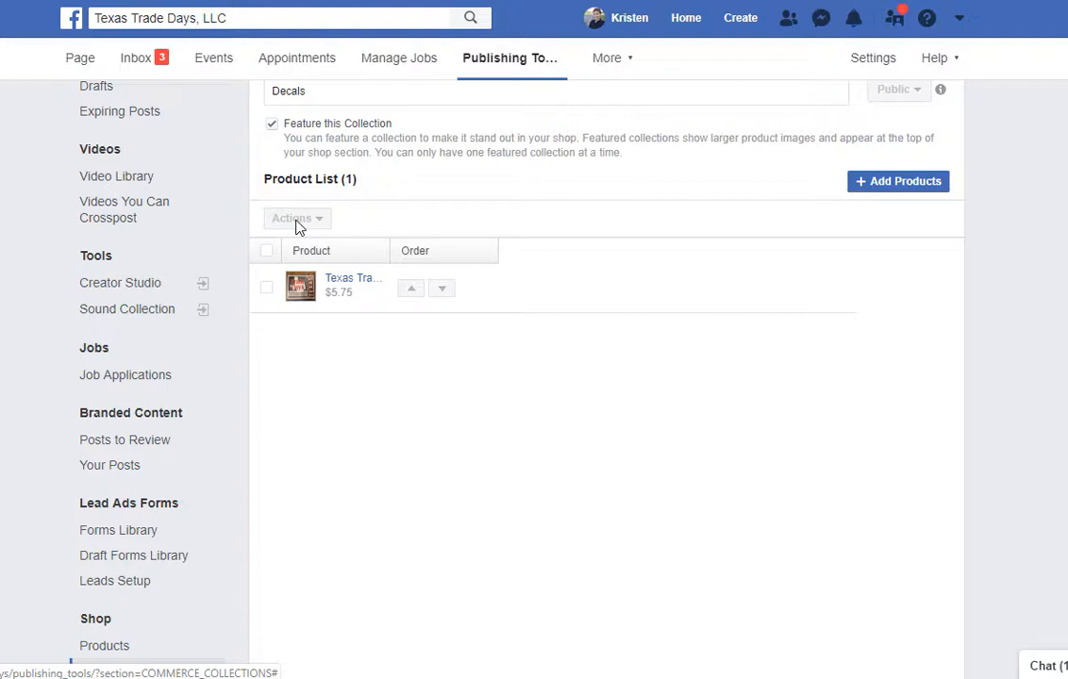
left_click(268, 252)
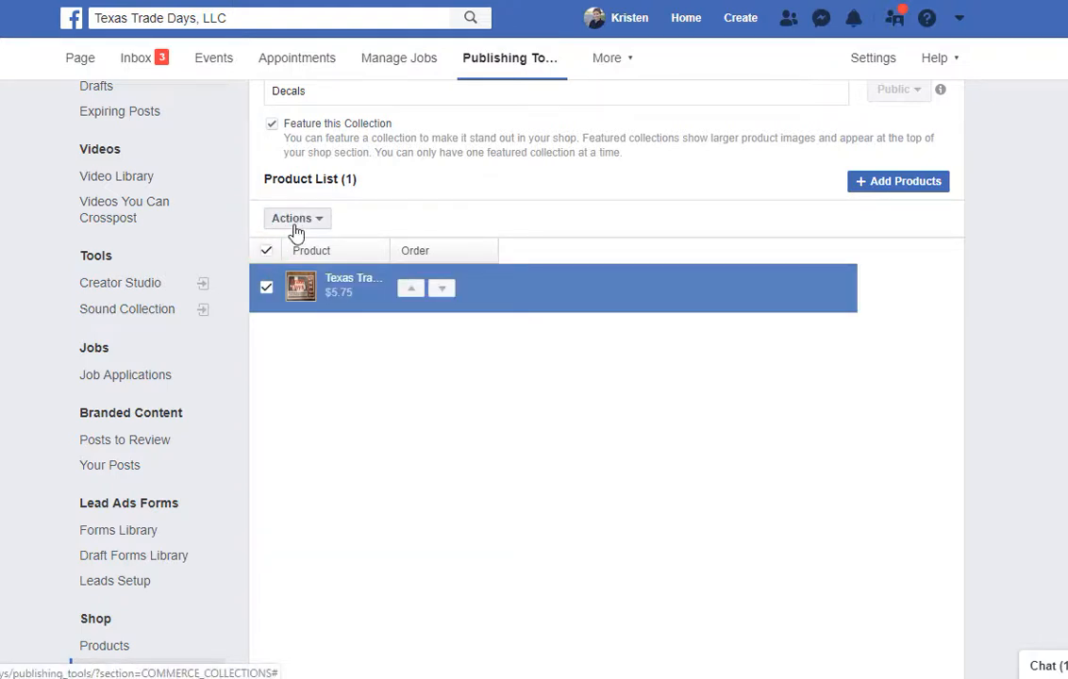
left_click(296, 222)
left_click(294, 223)
left_click(268, 252)
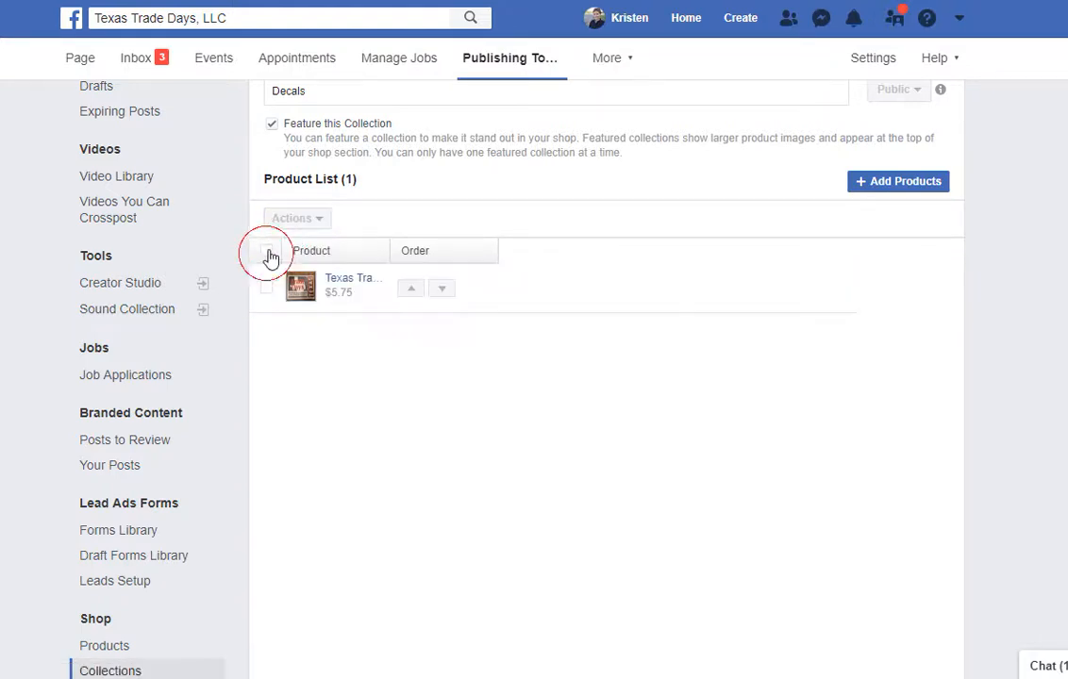
left_click(295, 221)
left_click(287, 227)
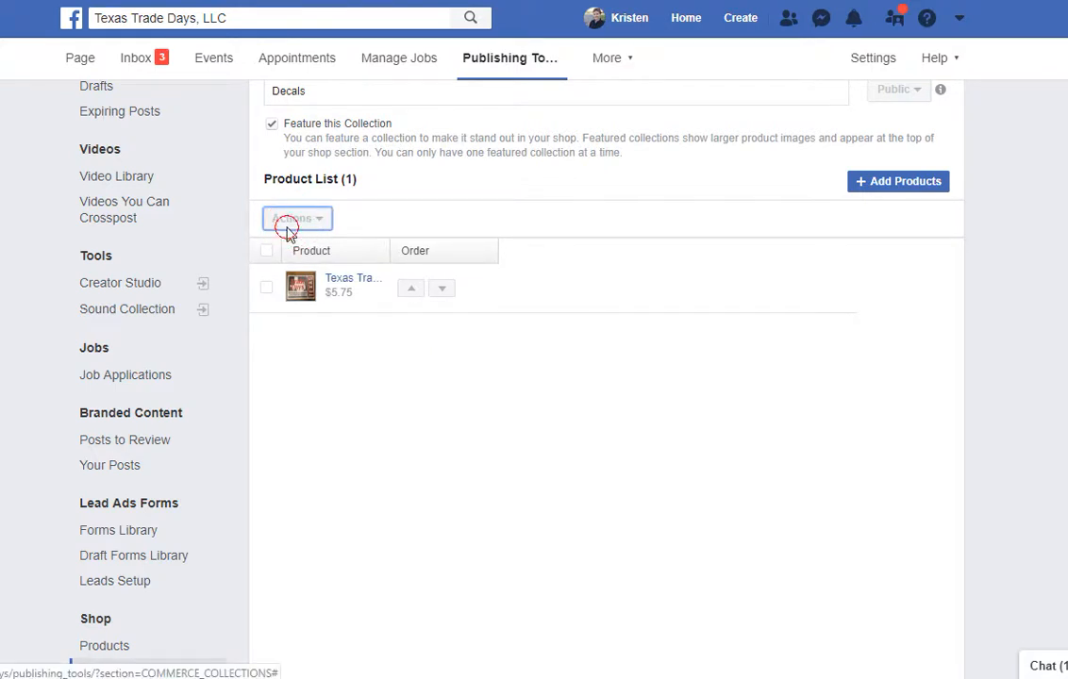
left_click(460, 225)
left_click(267, 252)
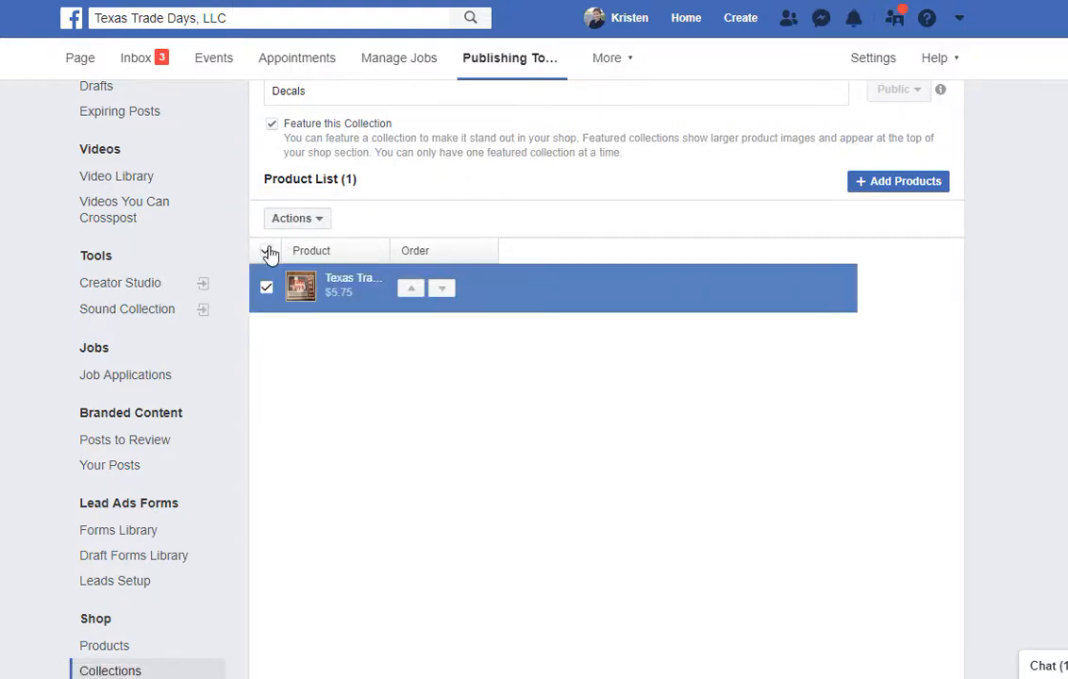
left_click(268, 251)
left_click(268, 250)
left_click(268, 251)
left_click(301, 218)
left_click(267, 252)
left_click(295, 230)
left_click(297, 231)
left_click(267, 250)
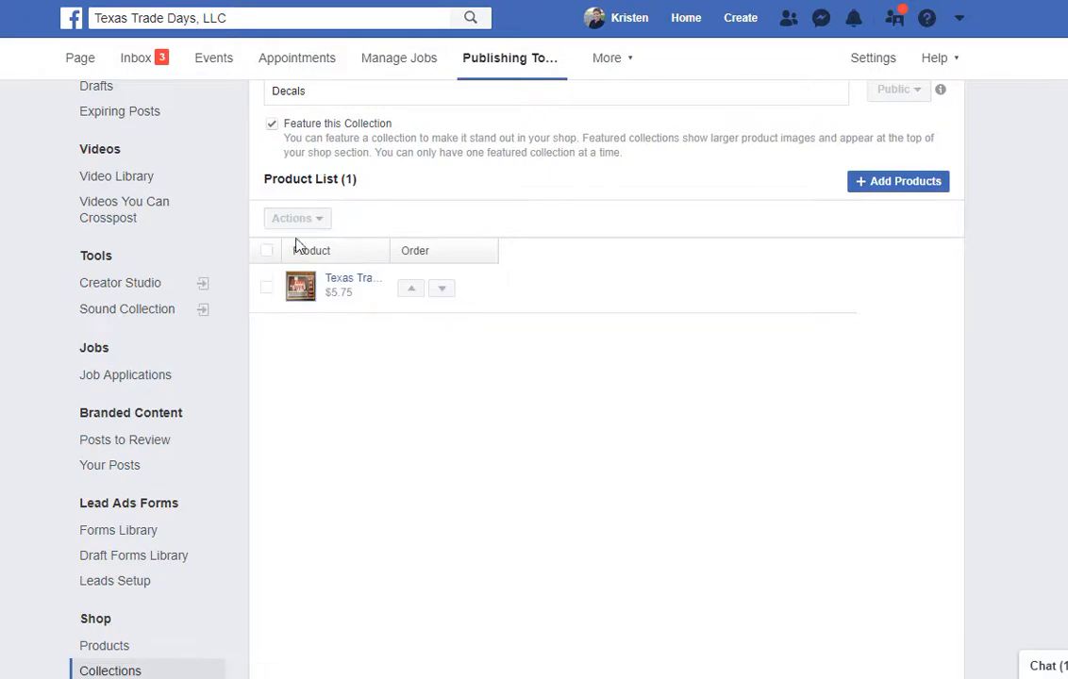
left_click(299, 223)
left_click(267, 250)
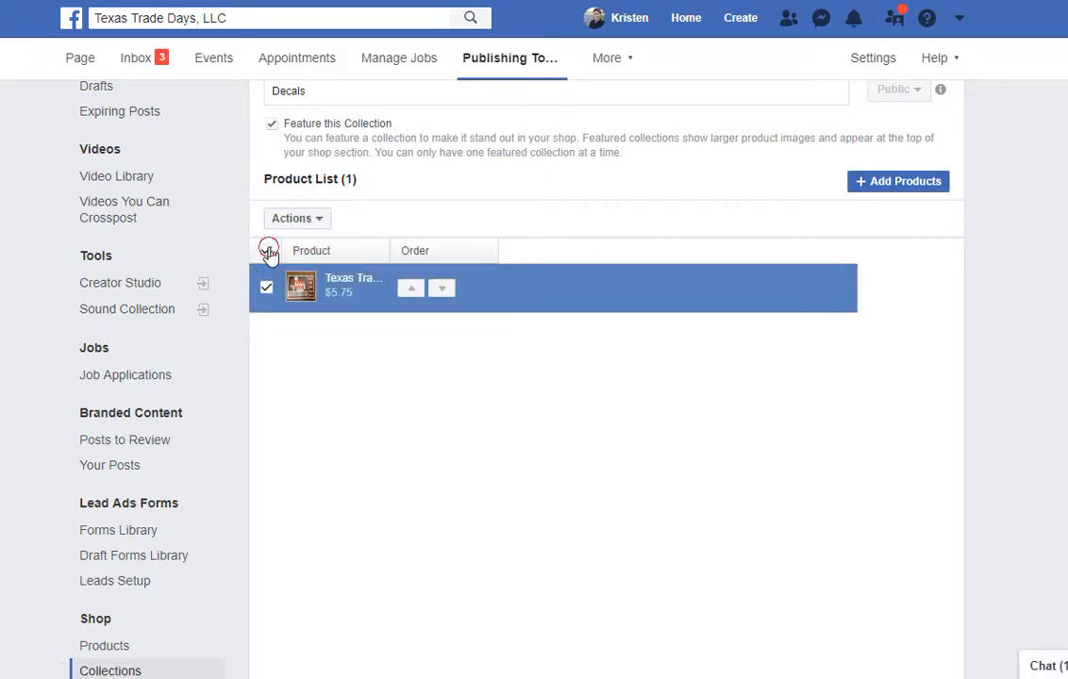
left_click(267, 250)
left_click(303, 219)
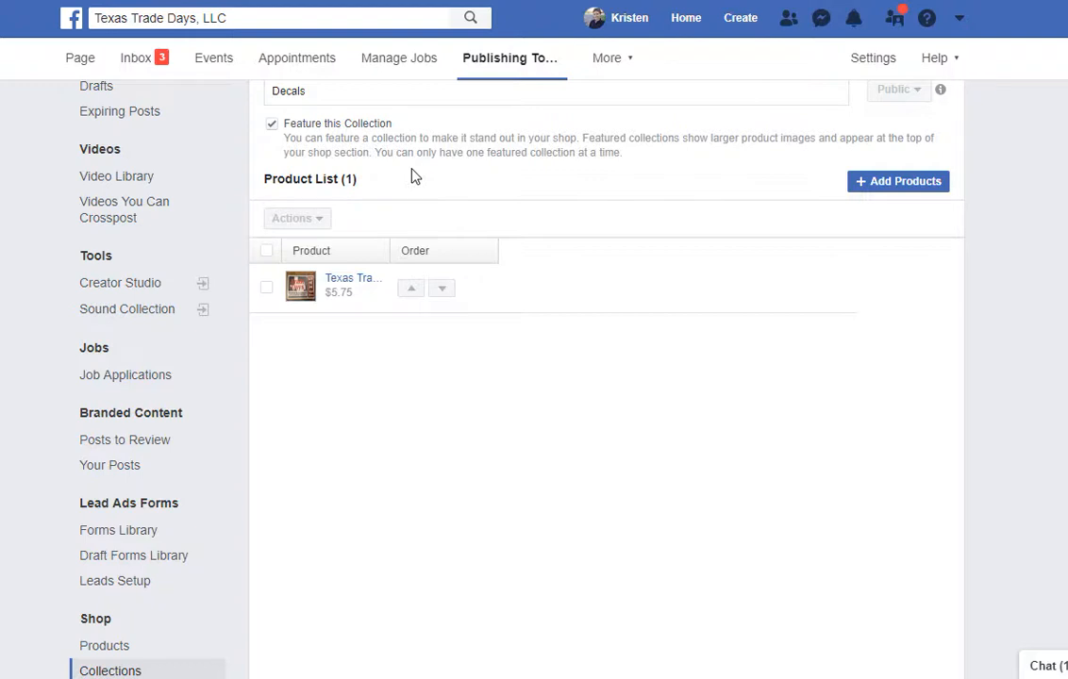
left_click(268, 251)
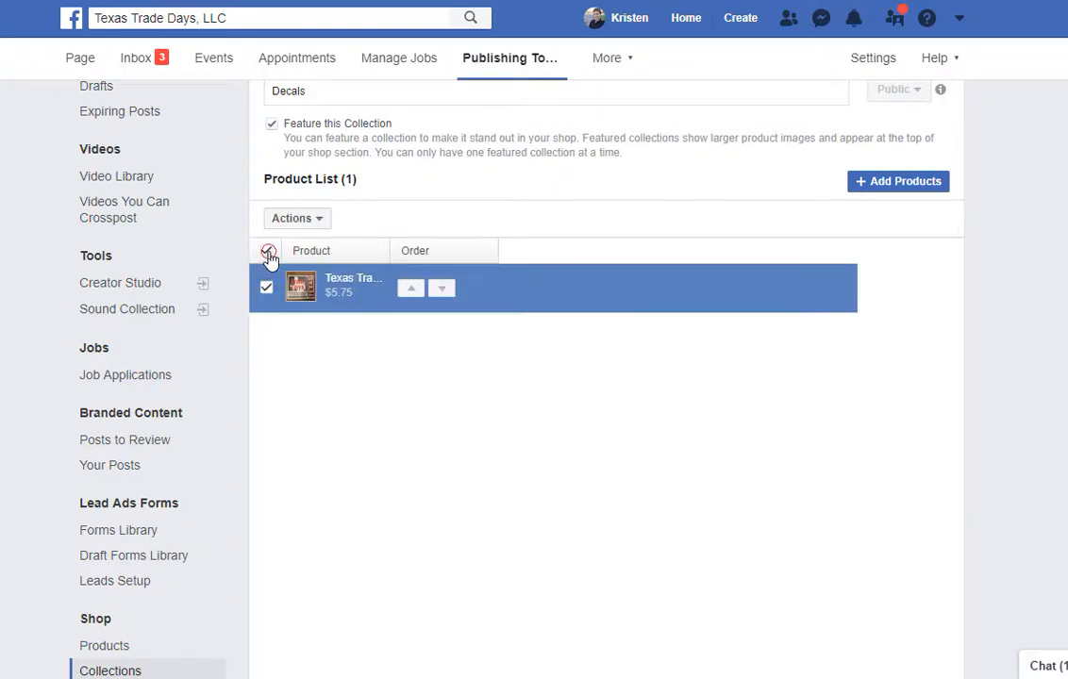
left_click(268, 251)
left_click(515, 189)
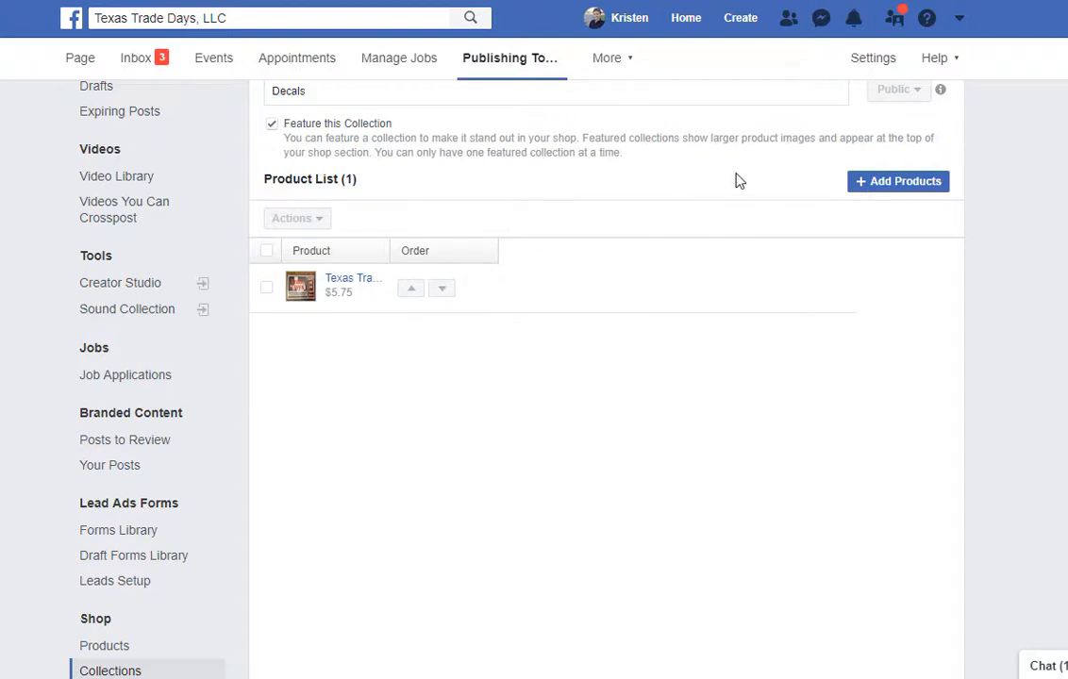
scroll(736, 181, "up", 1)
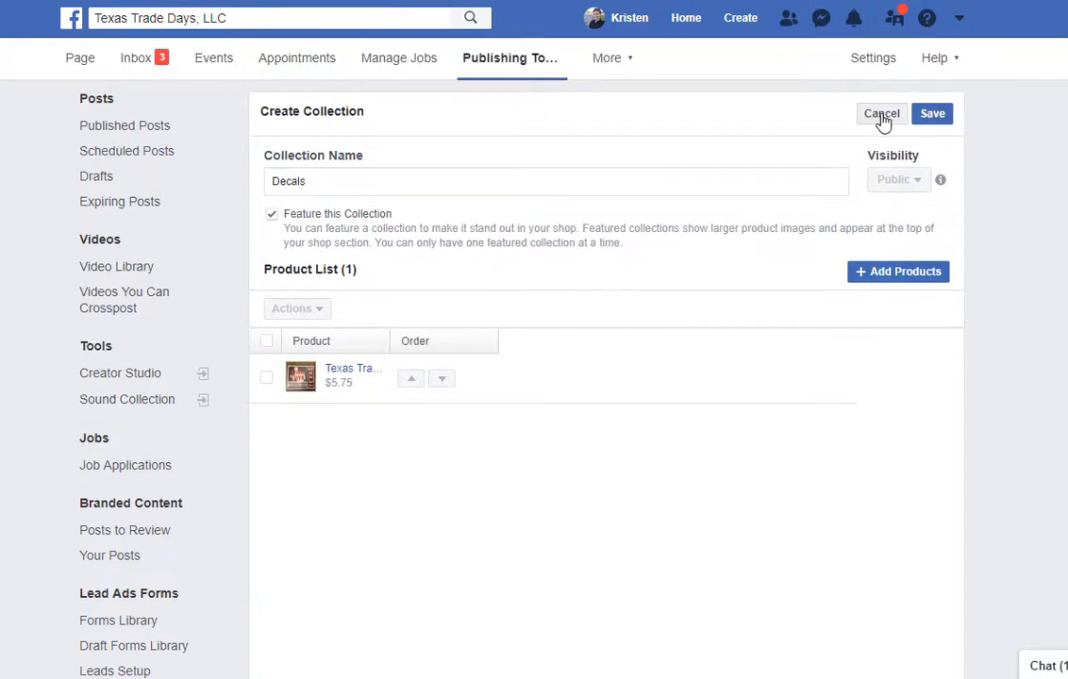
Save the Decals collection and confirm Collections lists it as Public and Featured.
left_click(929, 124)
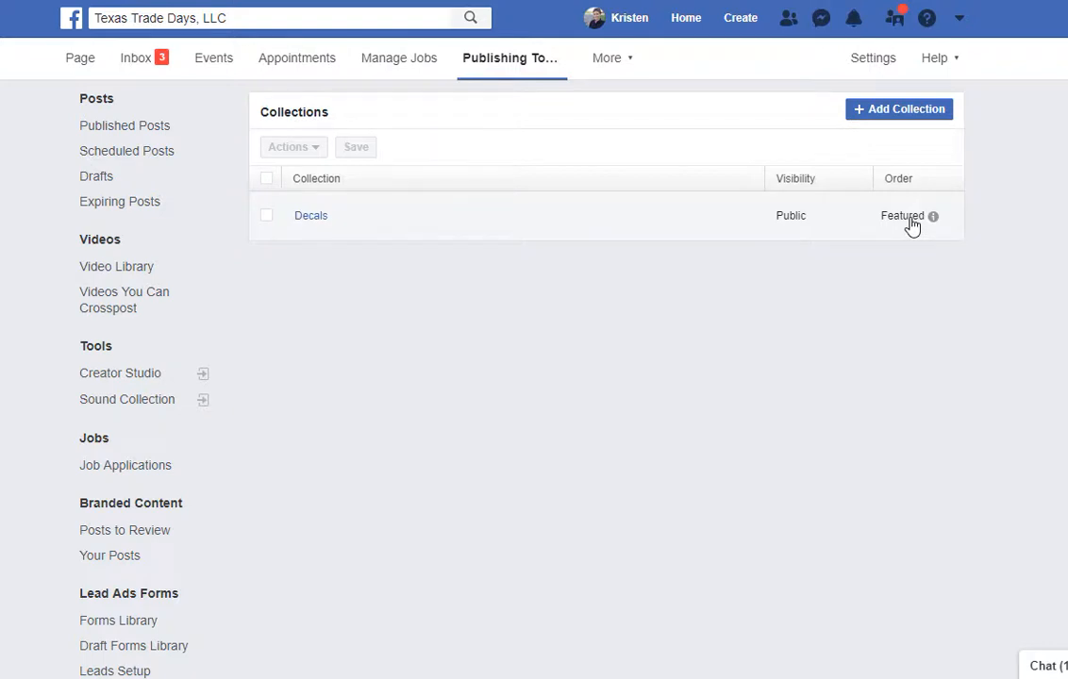
mouse_move(933, 221)
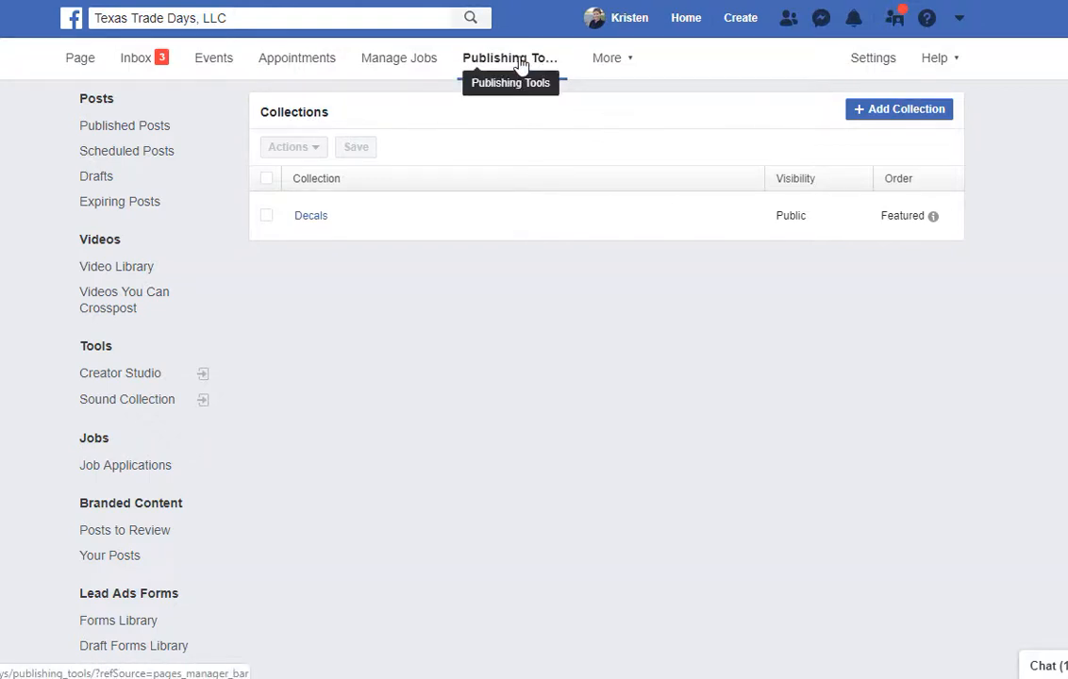
scroll(167, 350, "down", 4)
scroll(166, 341, "down", 1)
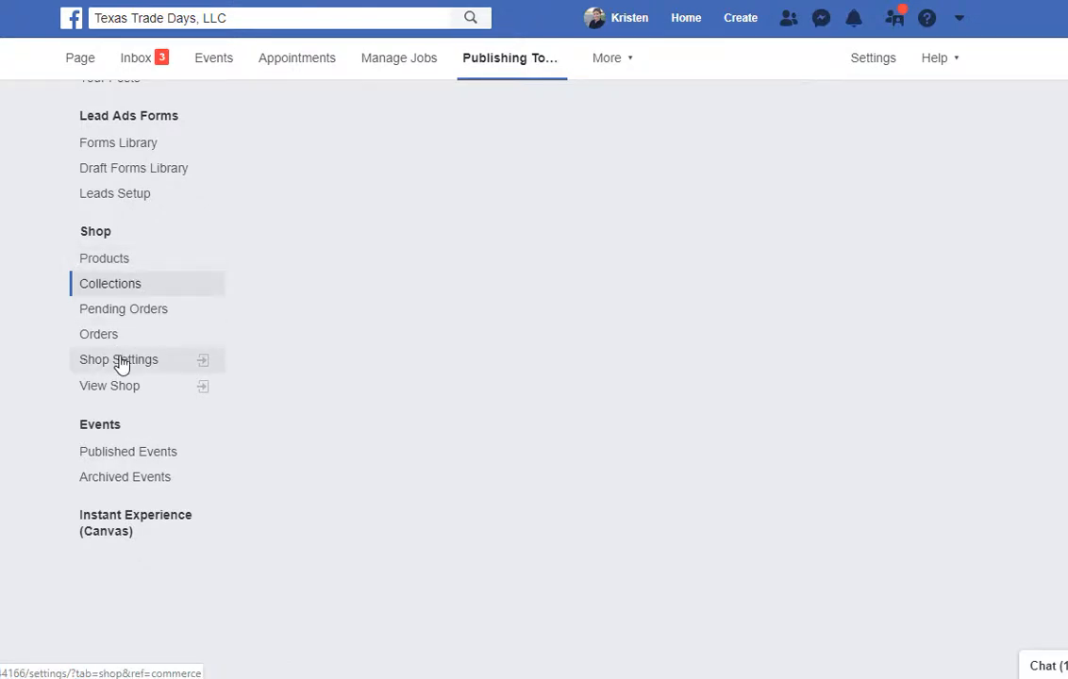
Go through Shop Products and Shop Settings back to the Page shop showing Decals at $5.75.
left_click(120, 256)
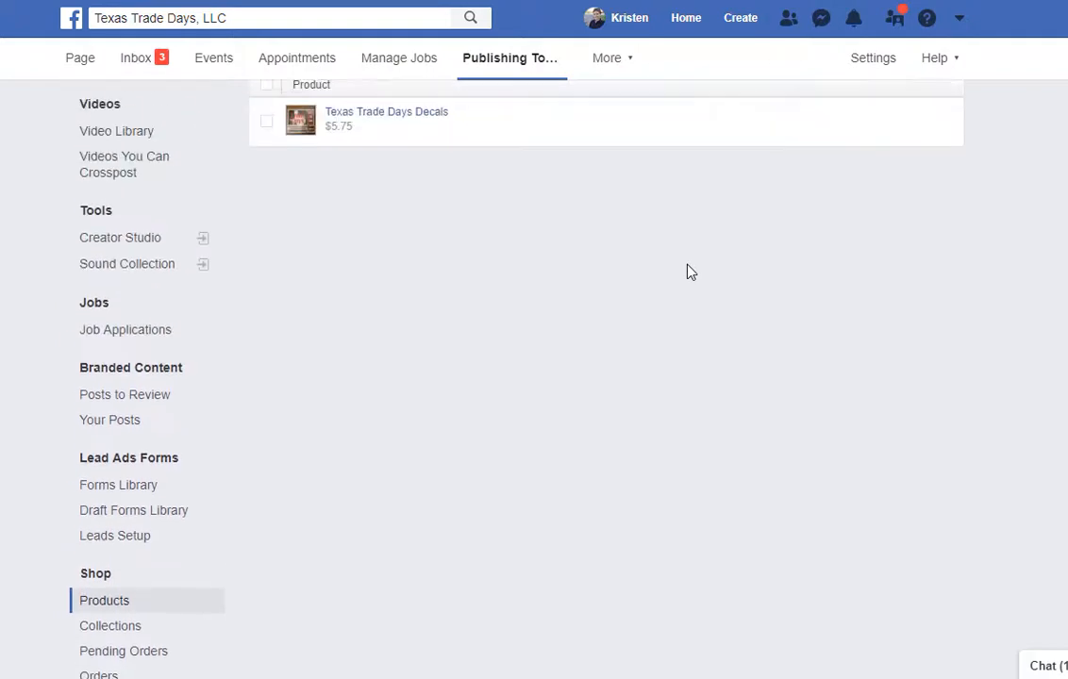
scroll(687, 271, "up", 2)
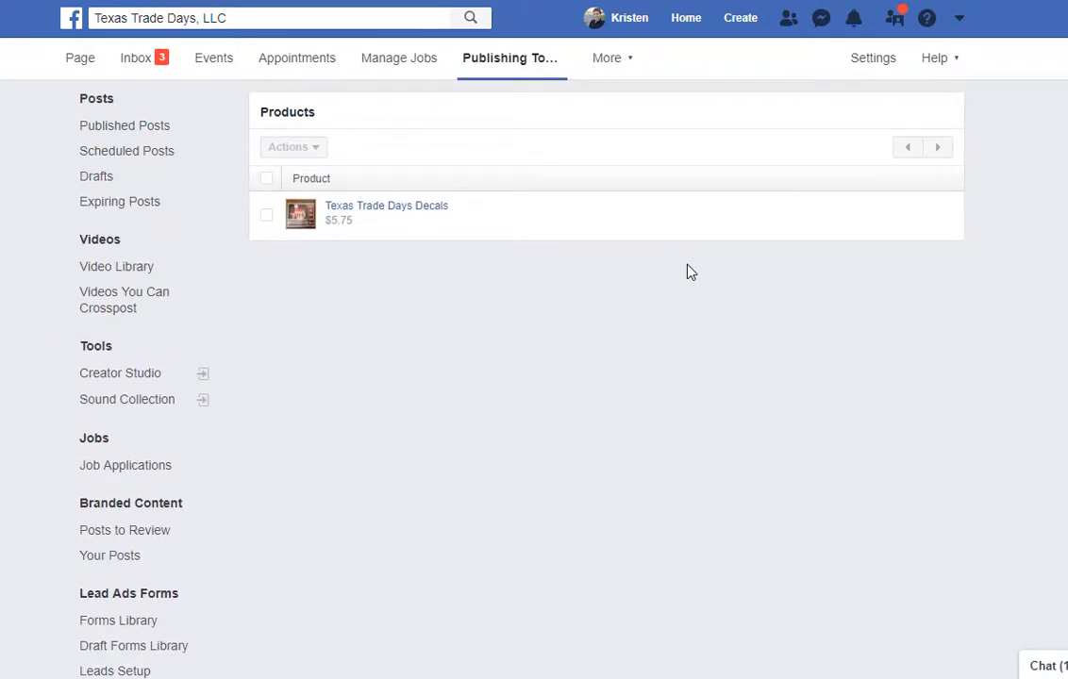
scroll(688, 271, "down", 5)
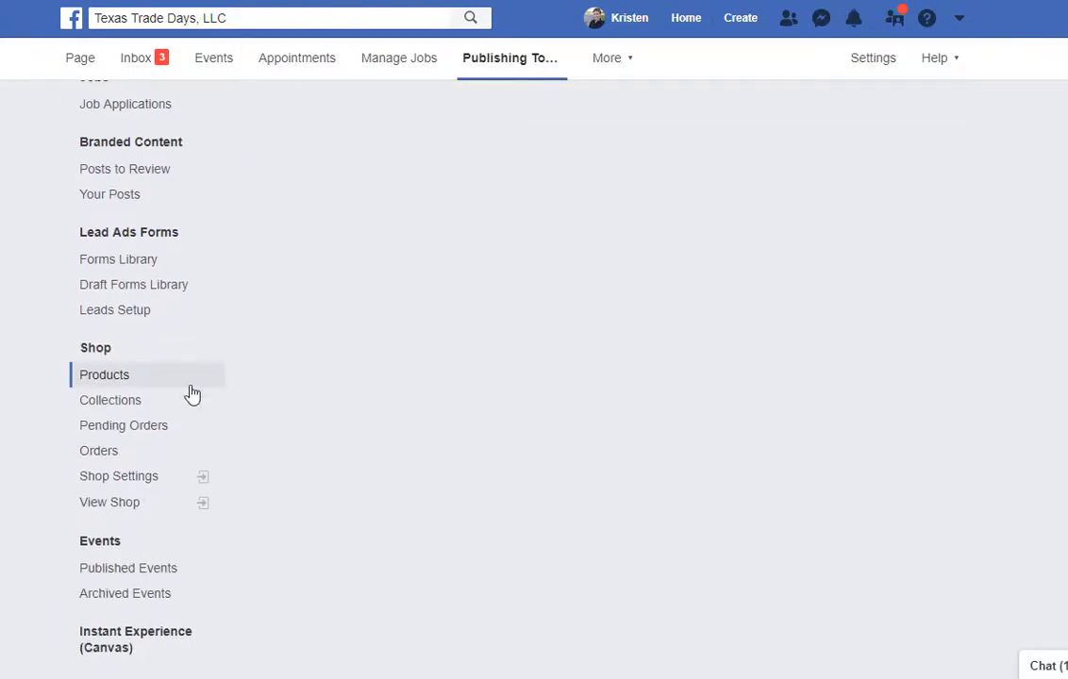
left_click(143, 478)
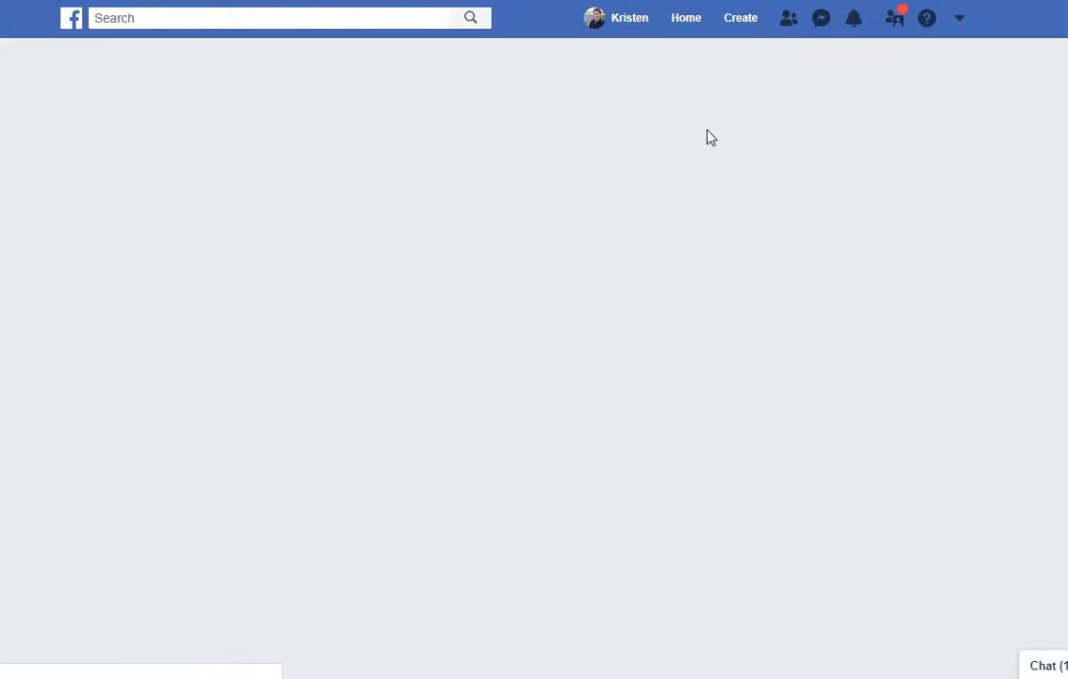
scroll(243, 396, "down", 3)
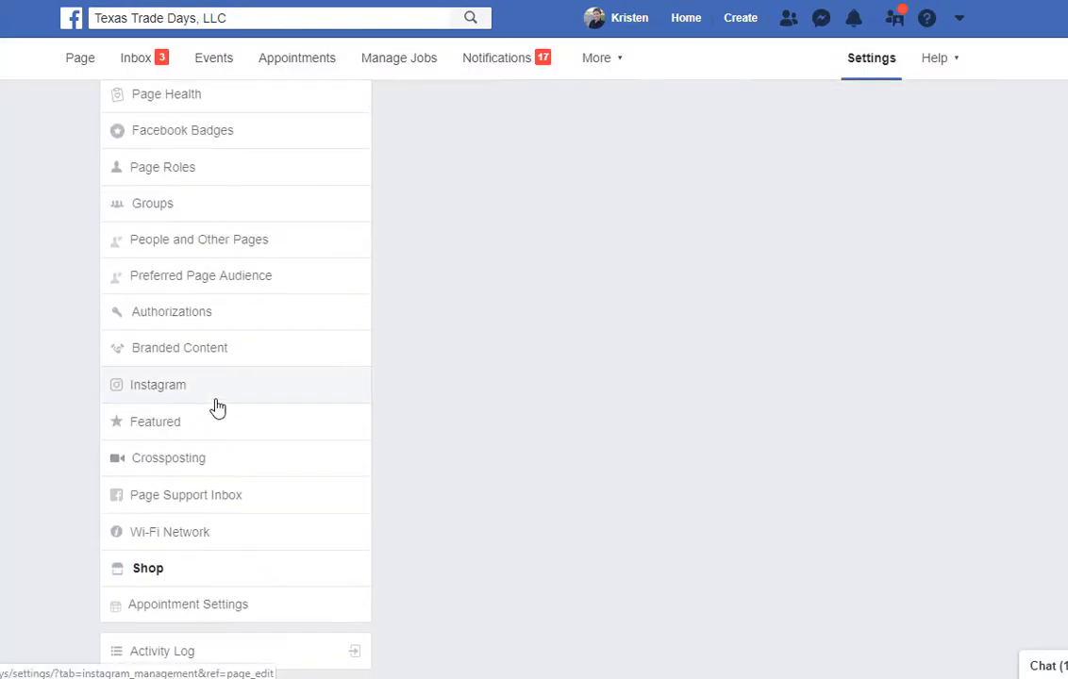
left_click(146, 570)
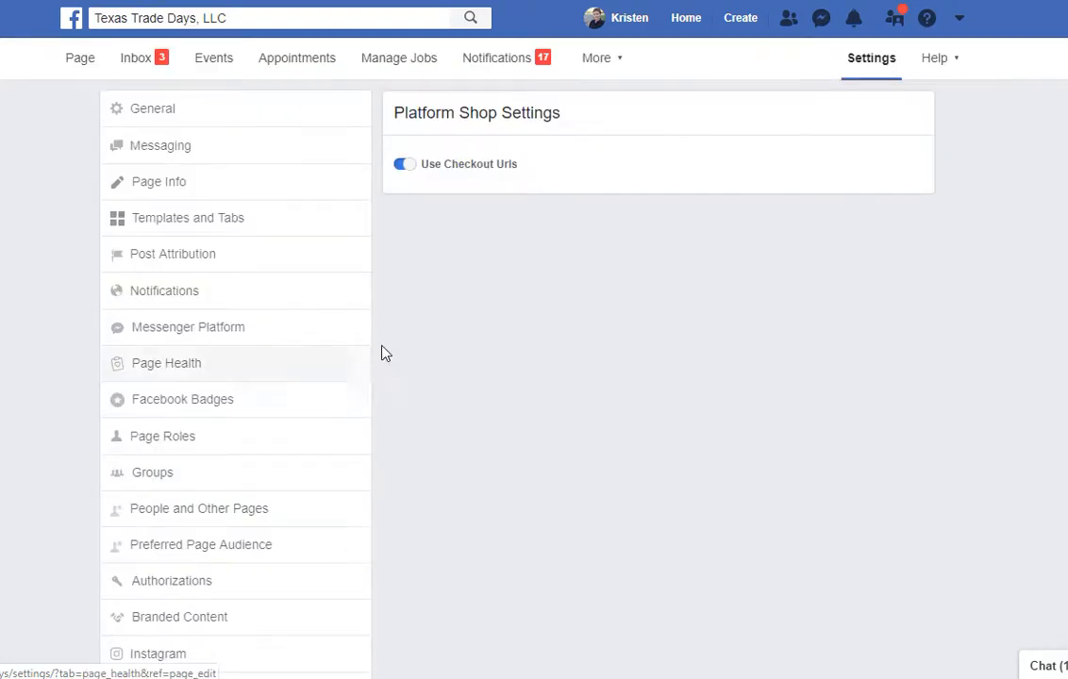
left_click(81, 61)
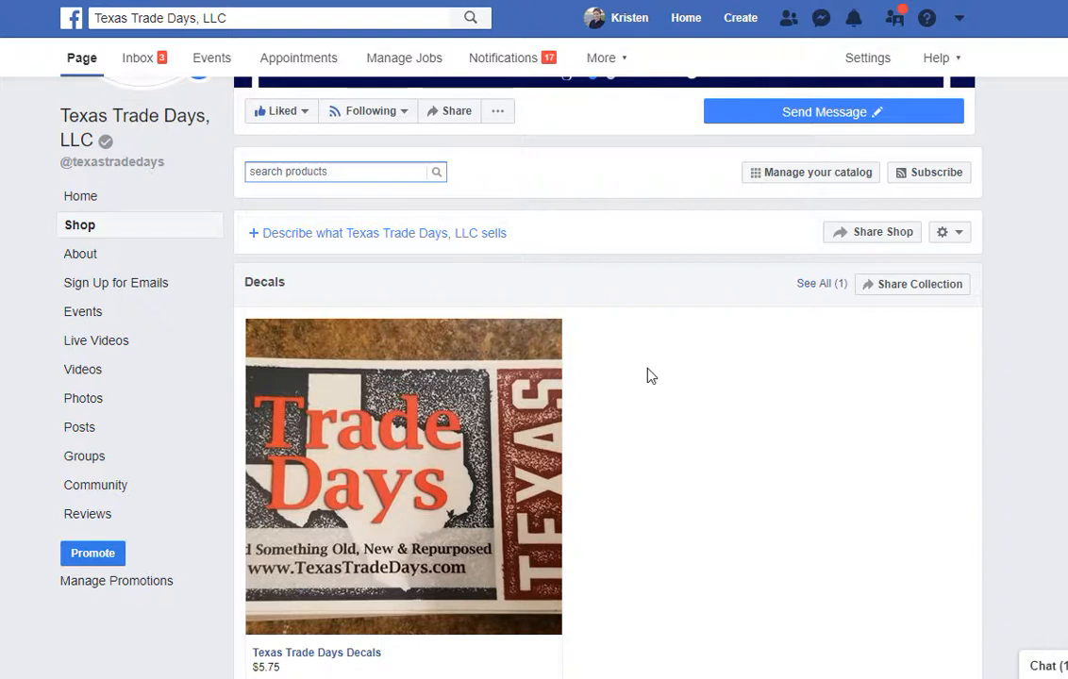
Use Manage your catalog on the Page shop to open Catalog Manager's Products view.
scroll(662, 365, "down", 1)
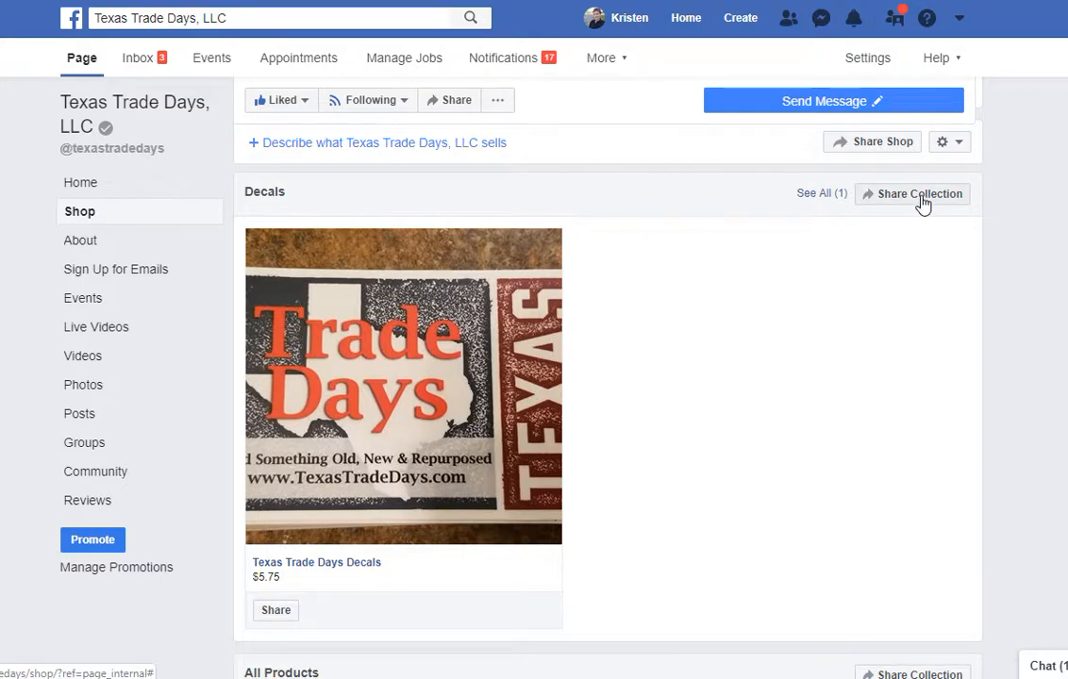
scroll(922, 202, "up", 2)
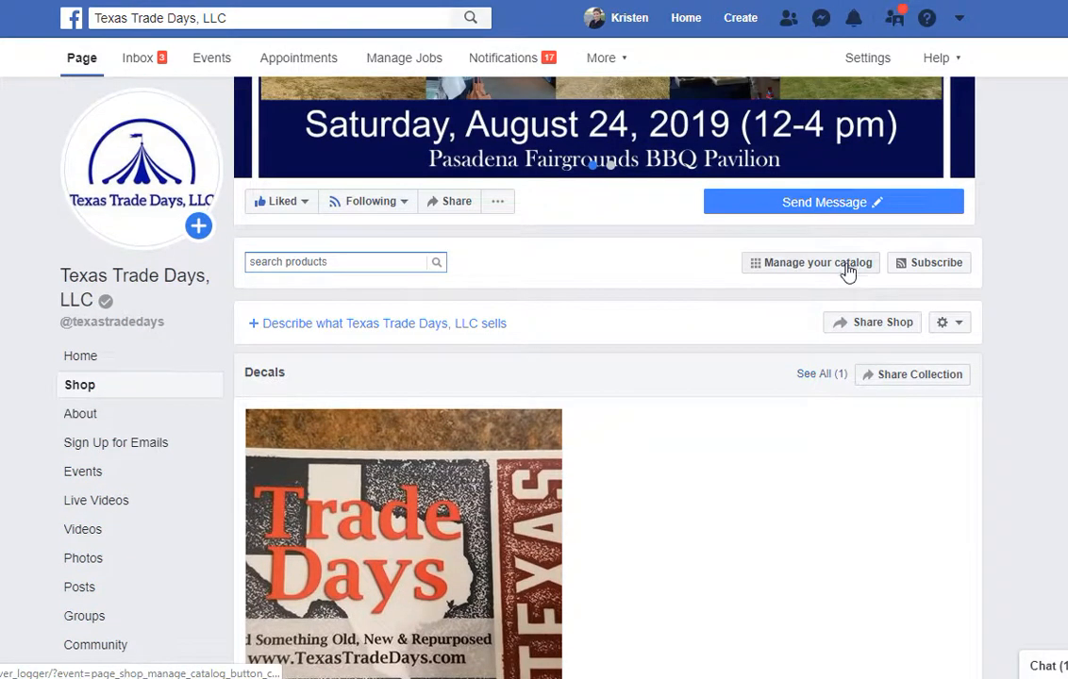
left_click(848, 272)
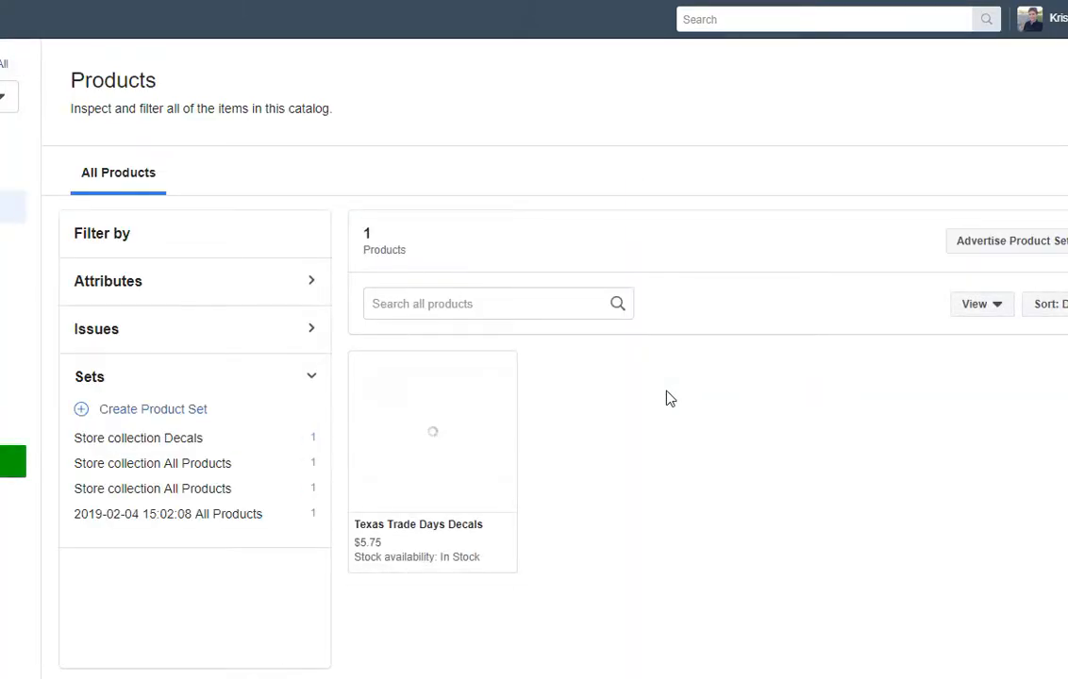
Open the Add Products menu and close it without choosing an option.
scroll(668, 398, "down", 2)
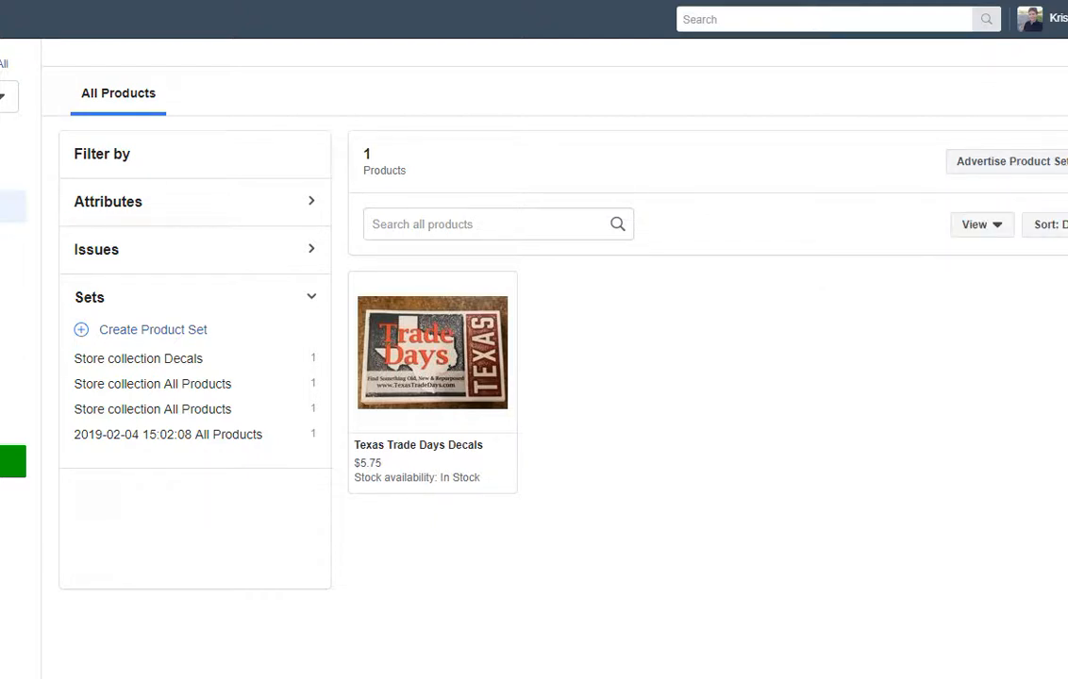
left_click(1067, 161)
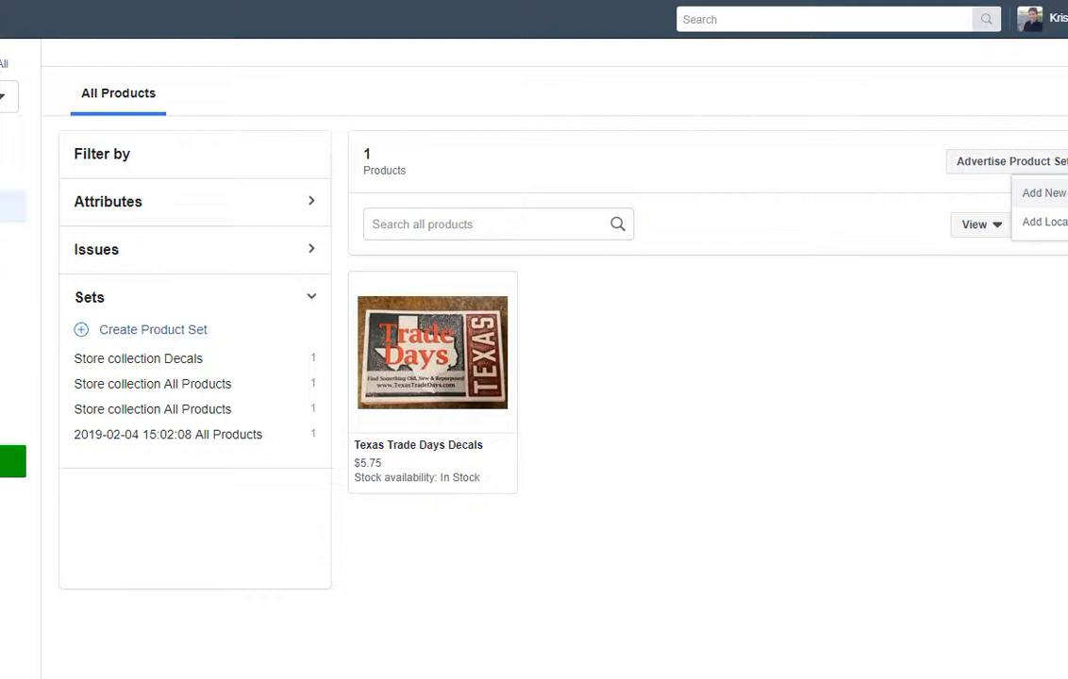
left_click(1062, 193)
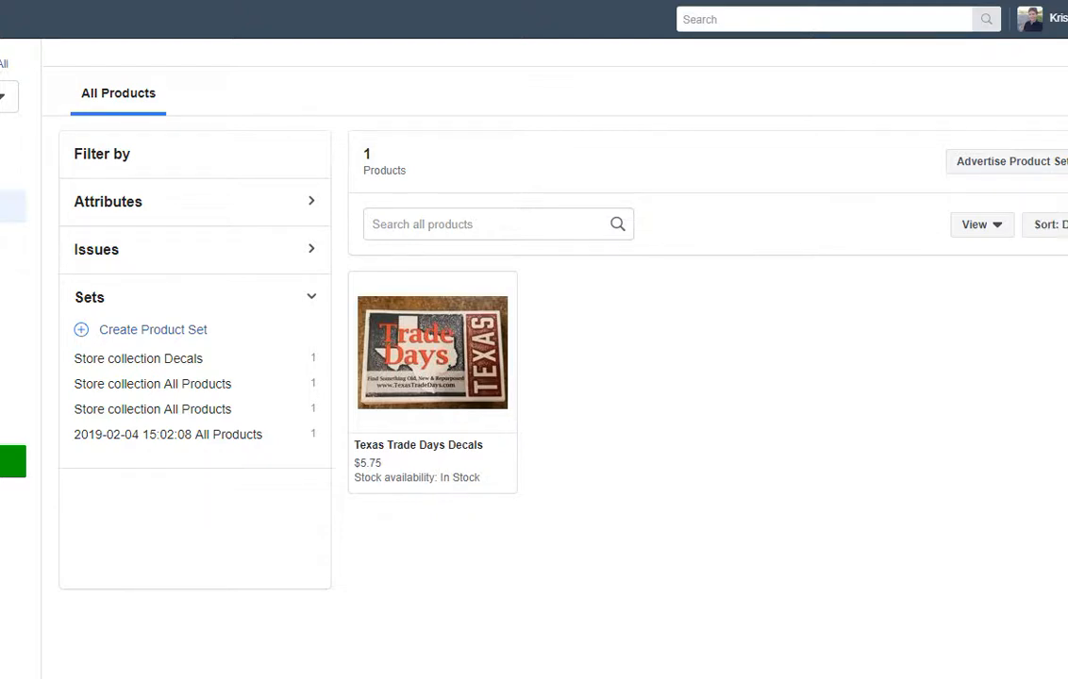
Expand Attributes > Availability, apply the 'in stock' filter, then remove it.
left_click(247, 203)
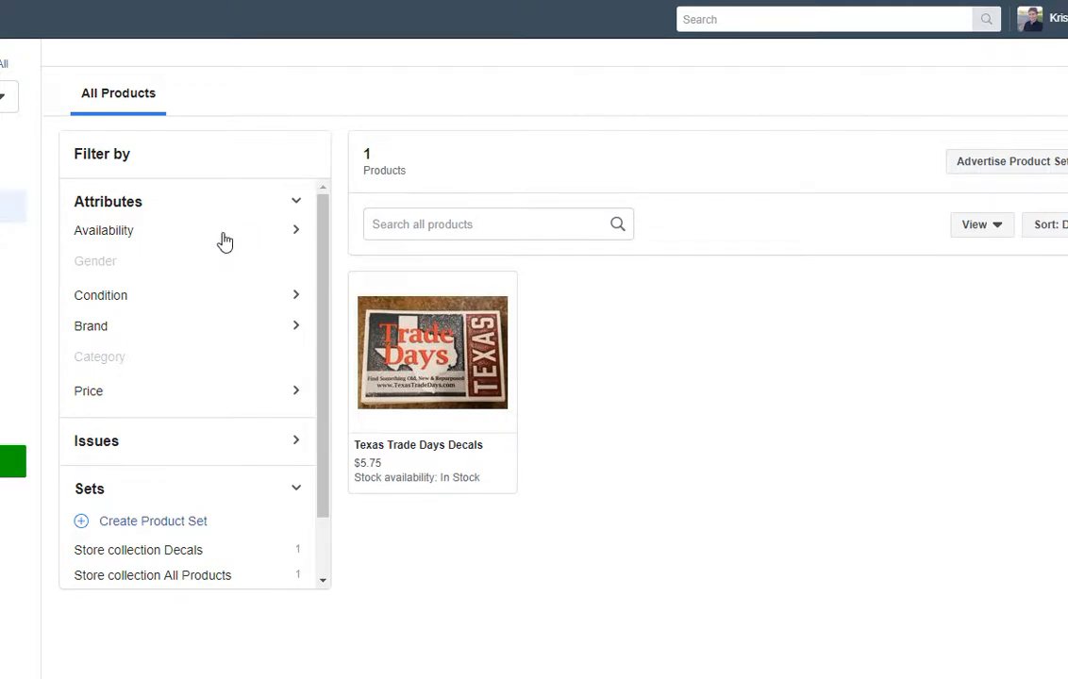
left_click(223, 236)
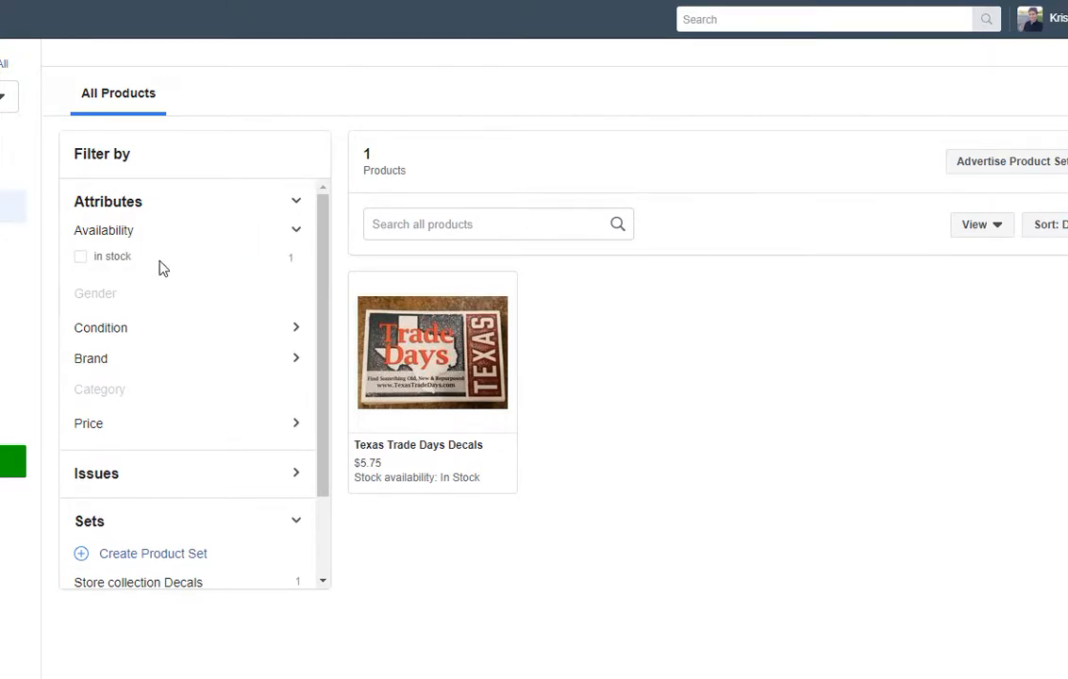
left_click(127, 260)
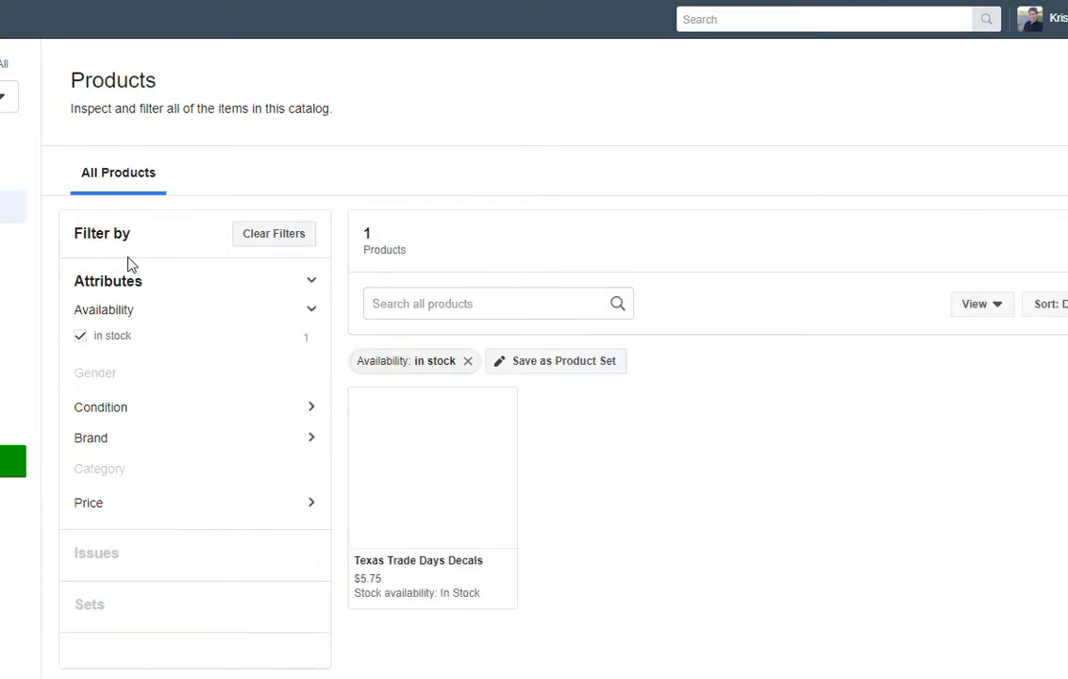
scroll(219, 332, "down", 1)
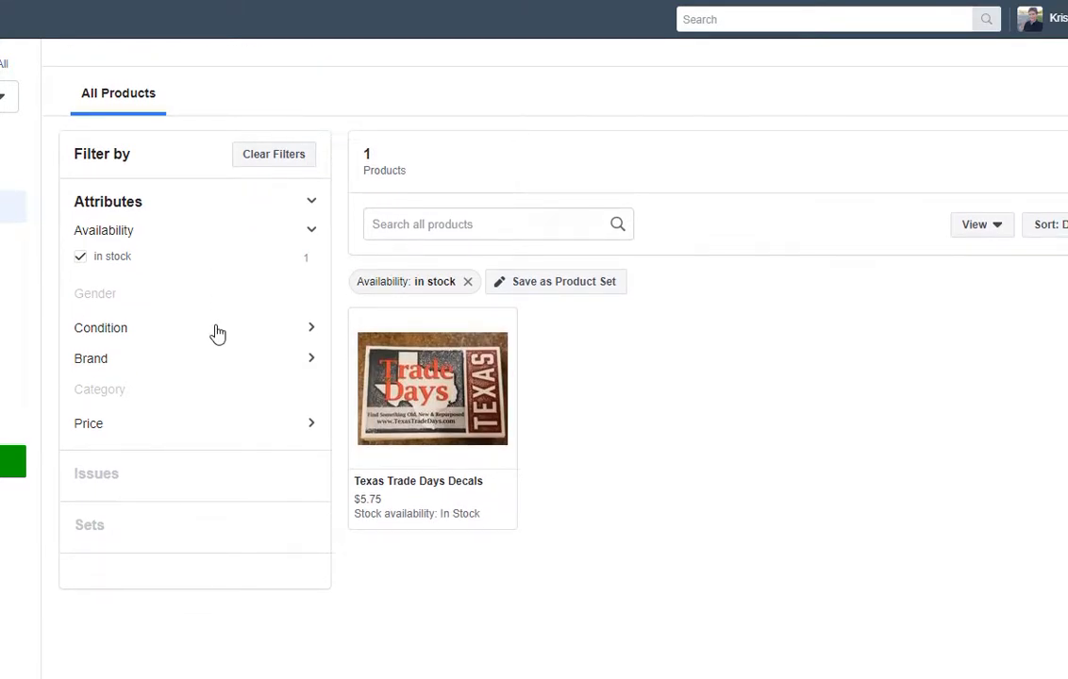
left_click(119, 258)
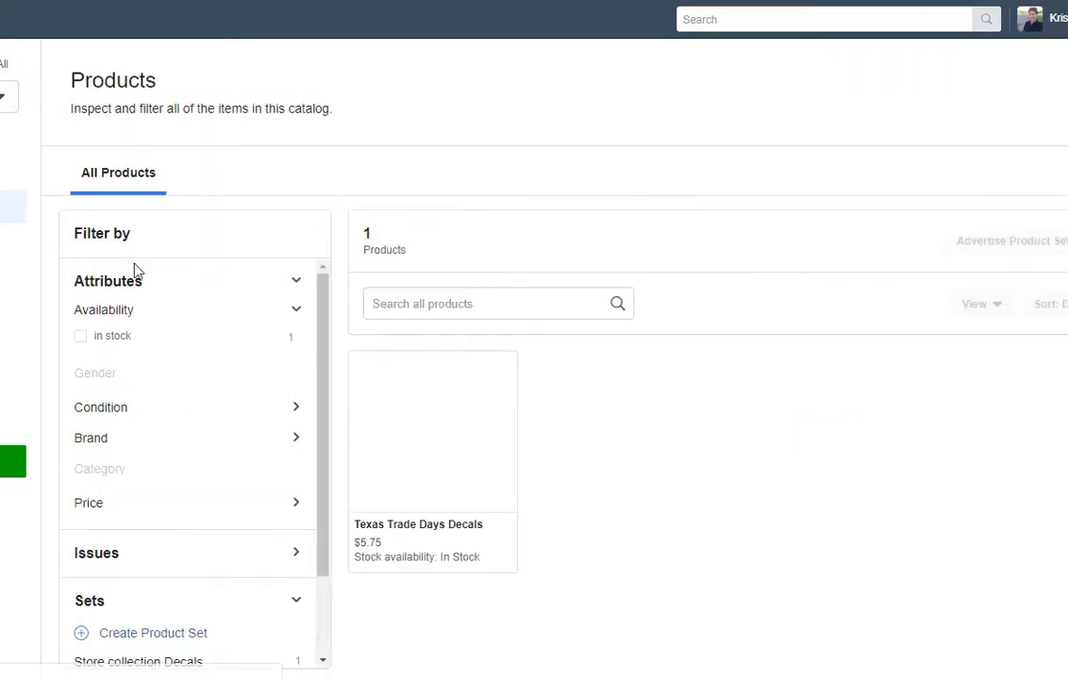
scroll(250, 348, "down", 1)
scroll(238, 335, "up", 1)
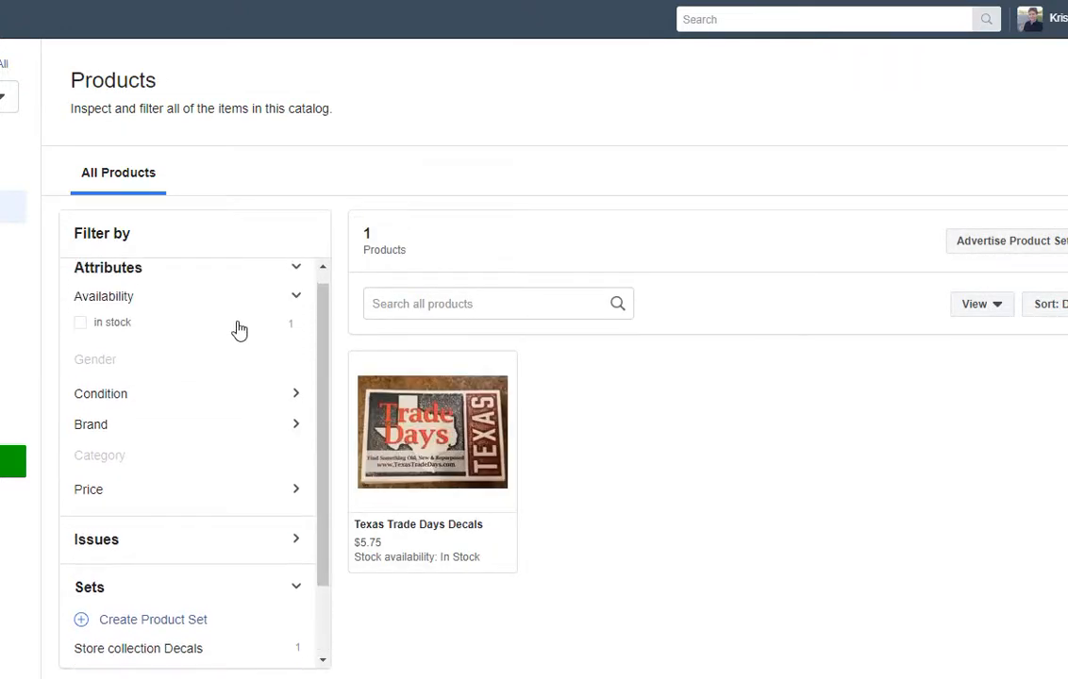
Expand the Condition, Brand, Price and Issues filters to review the decal's attributes.
scroll(238, 330, "down", 1)
left_click(212, 305)
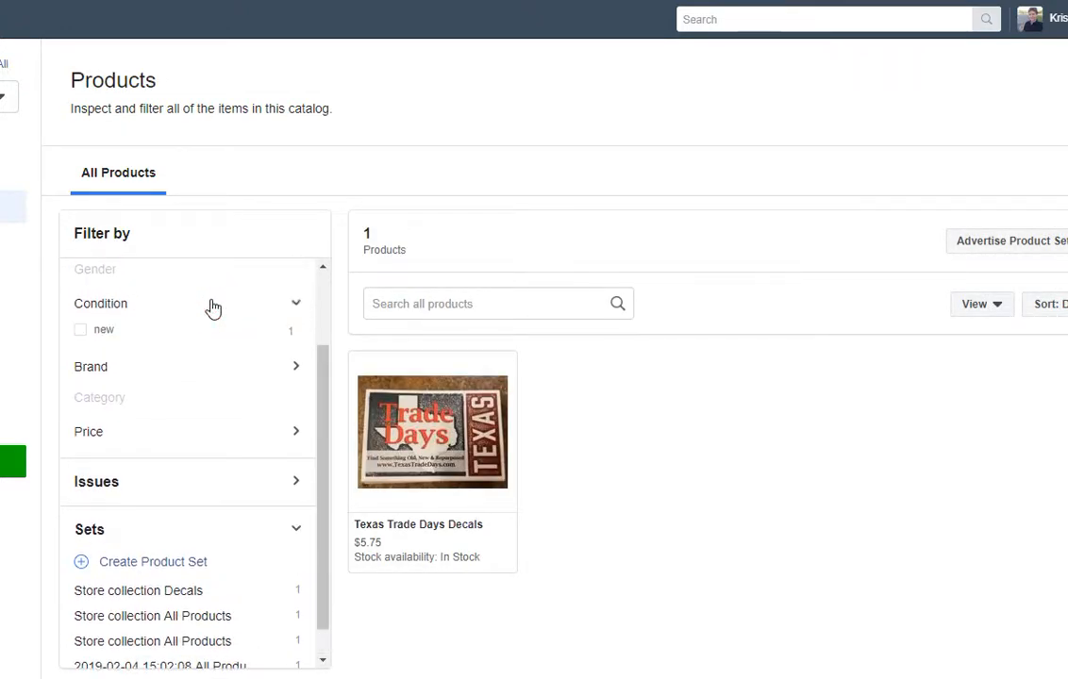
left_click(215, 365)
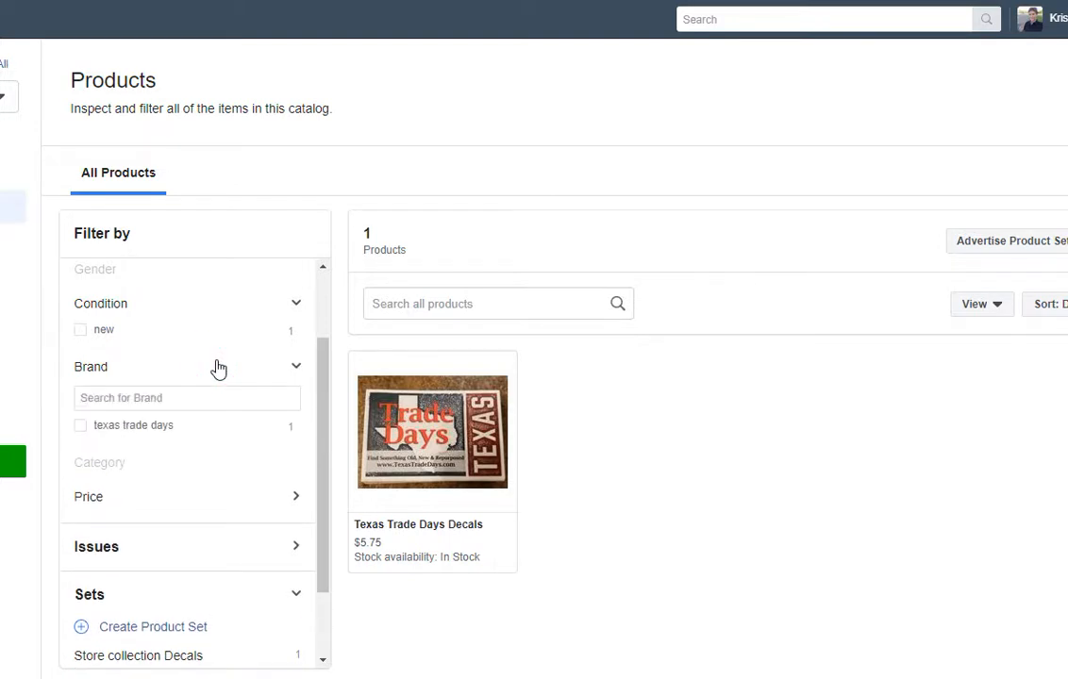
scroll(218, 368, "down", 1)
left_click(195, 402)
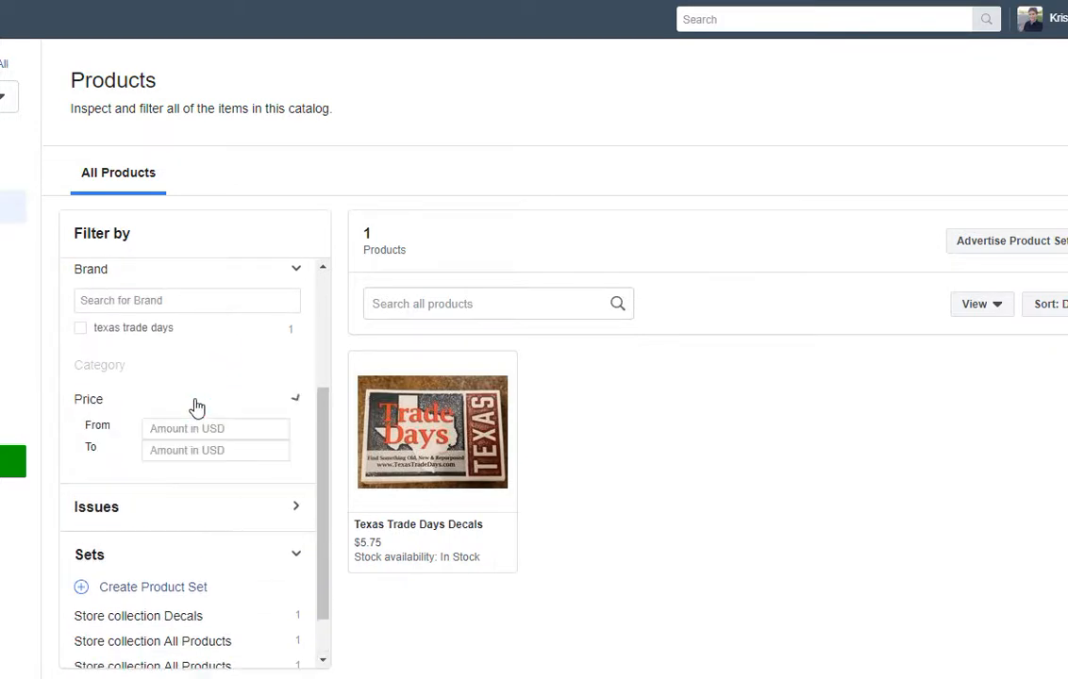
scroll(196, 406, "down", 1)
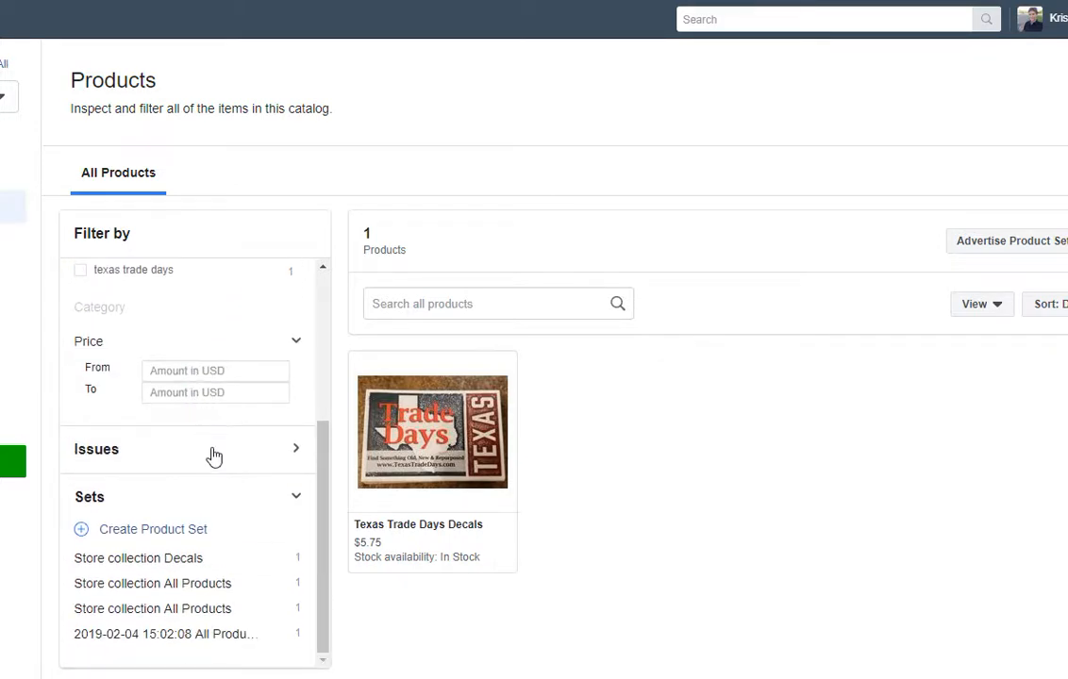
left_click(212, 455)
scroll(214, 456, "down", 1)
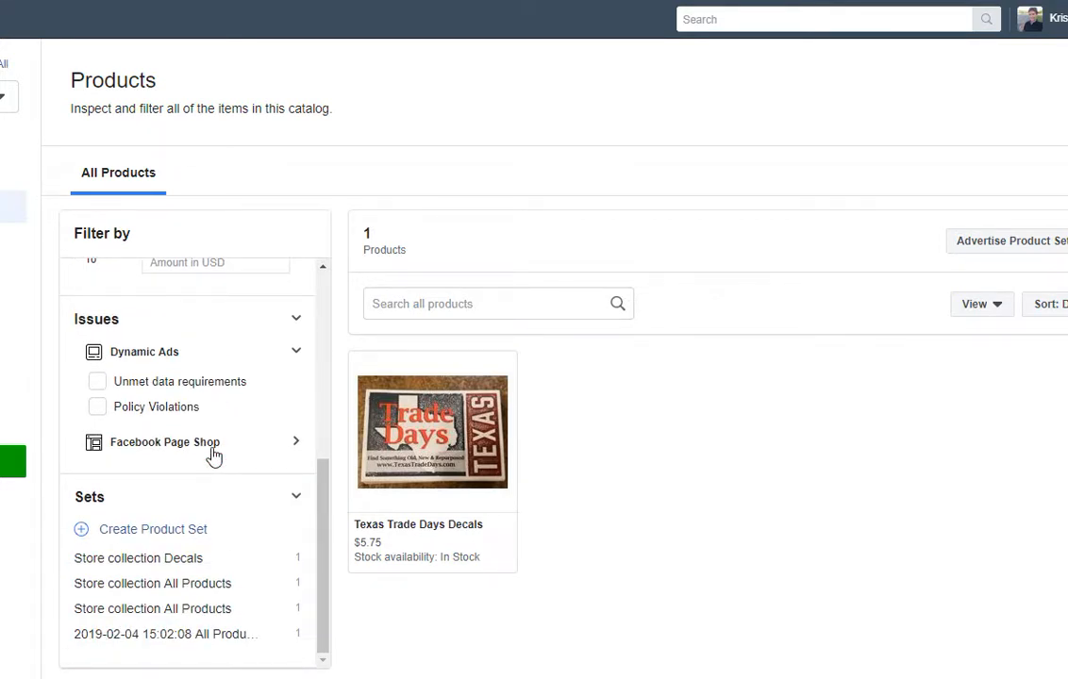
Filter Facebook Page Shop issues by Dynamic Ads Policy Violations, find none, then clear it.
left_click(216, 453)
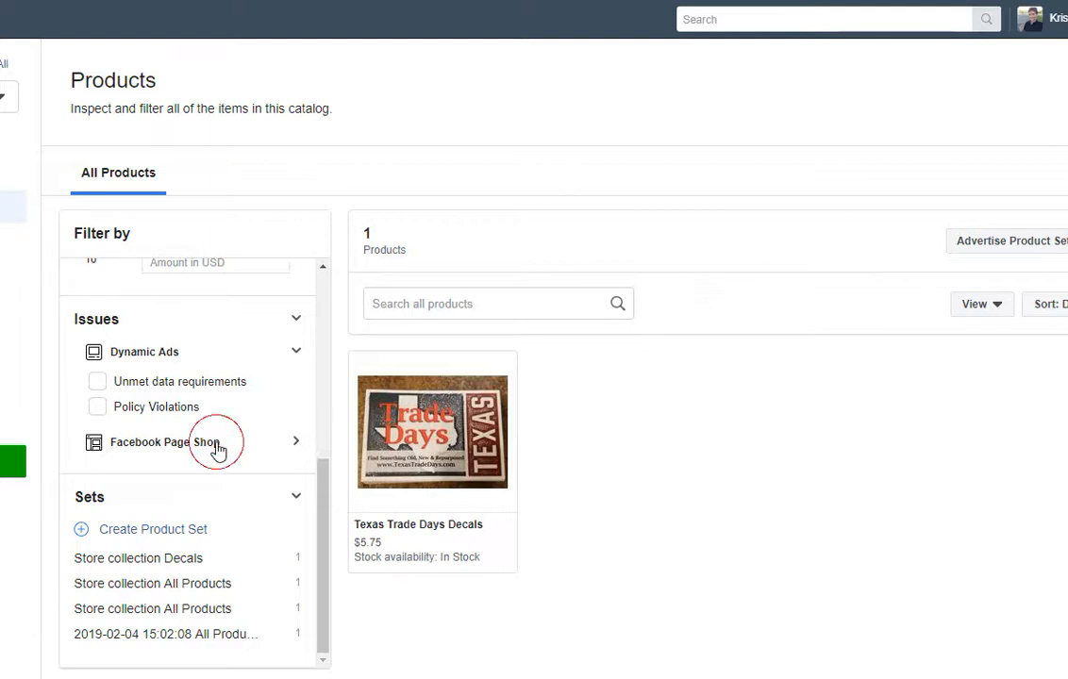
scroll(218, 453, "down", 1)
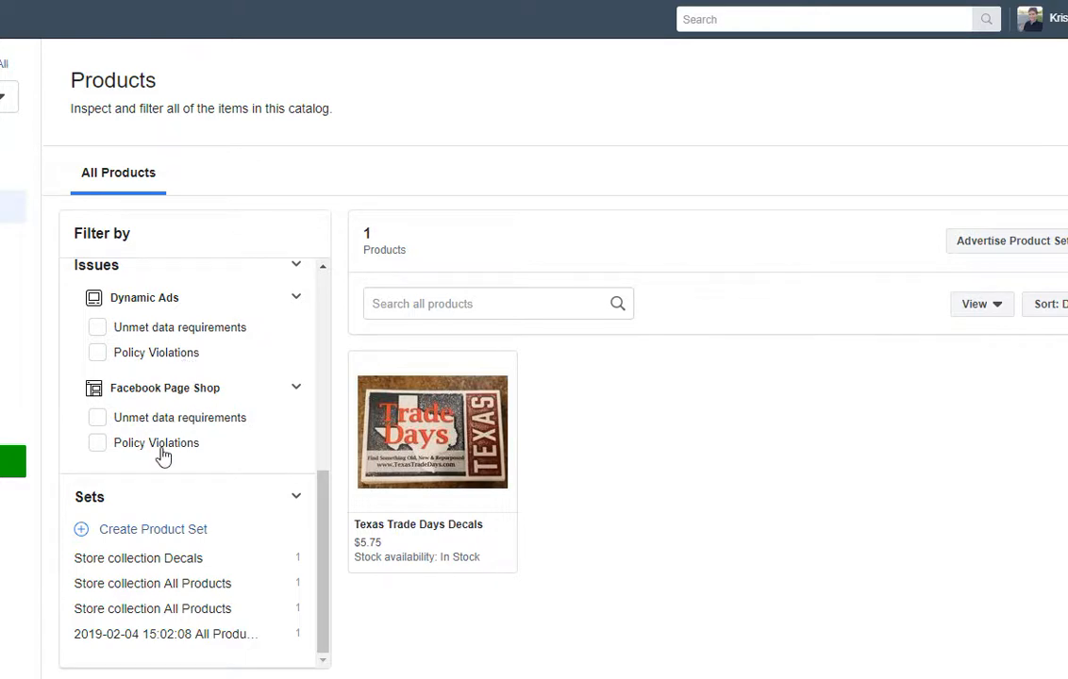
left_click(170, 353)
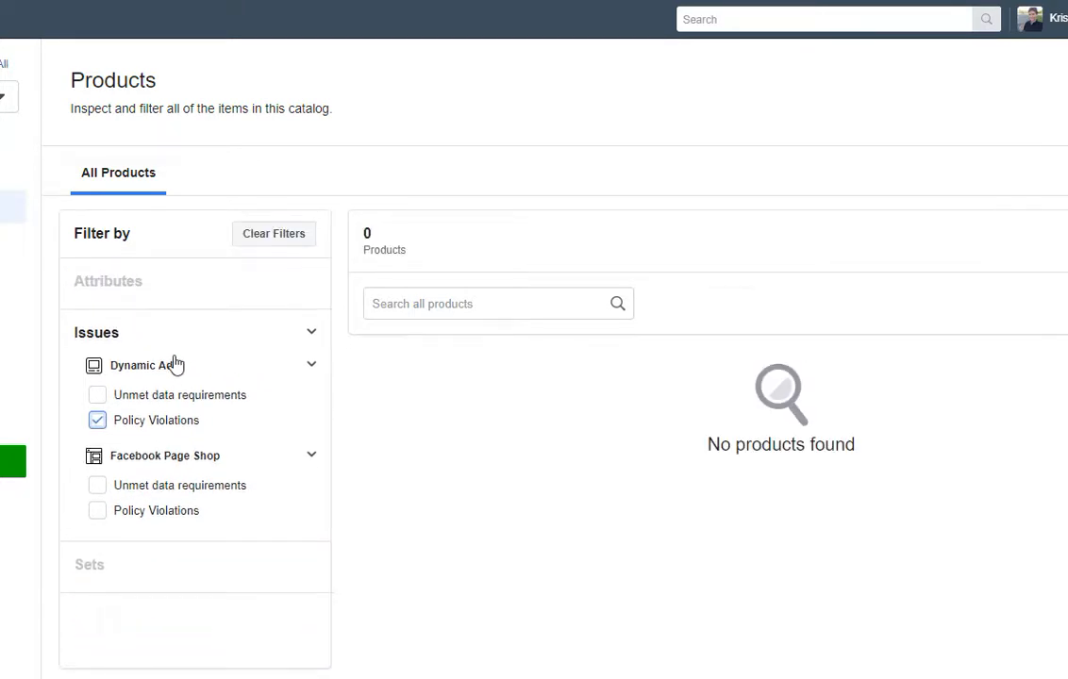
left_click(175, 425)
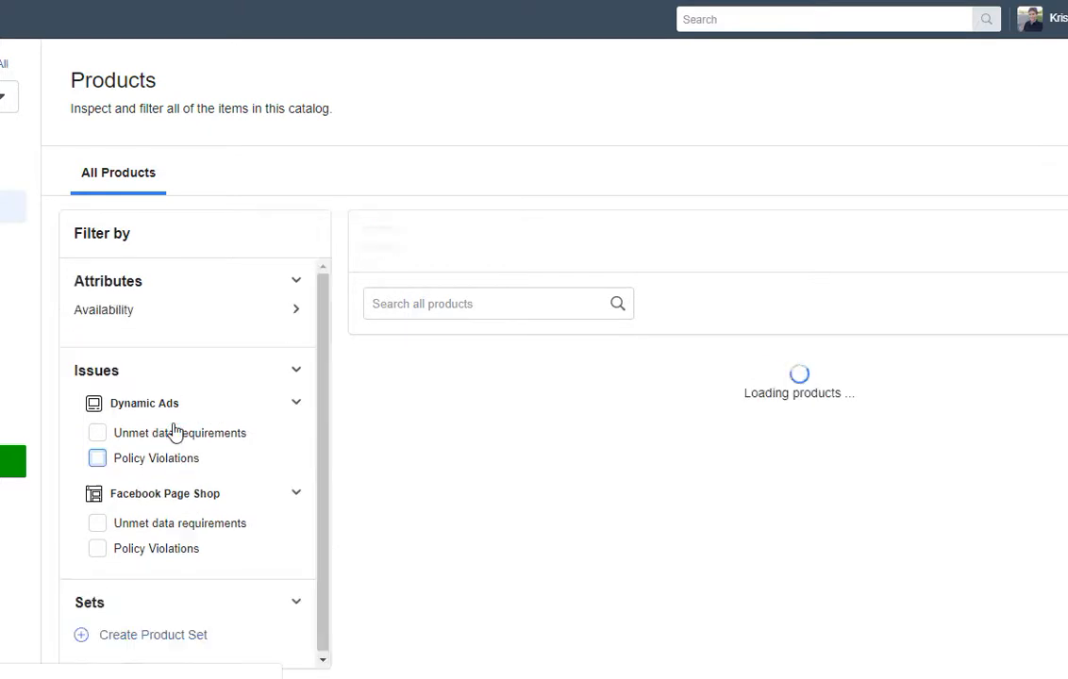
scroll(175, 432, "down", 3)
scroll(198, 496, "down", 1)
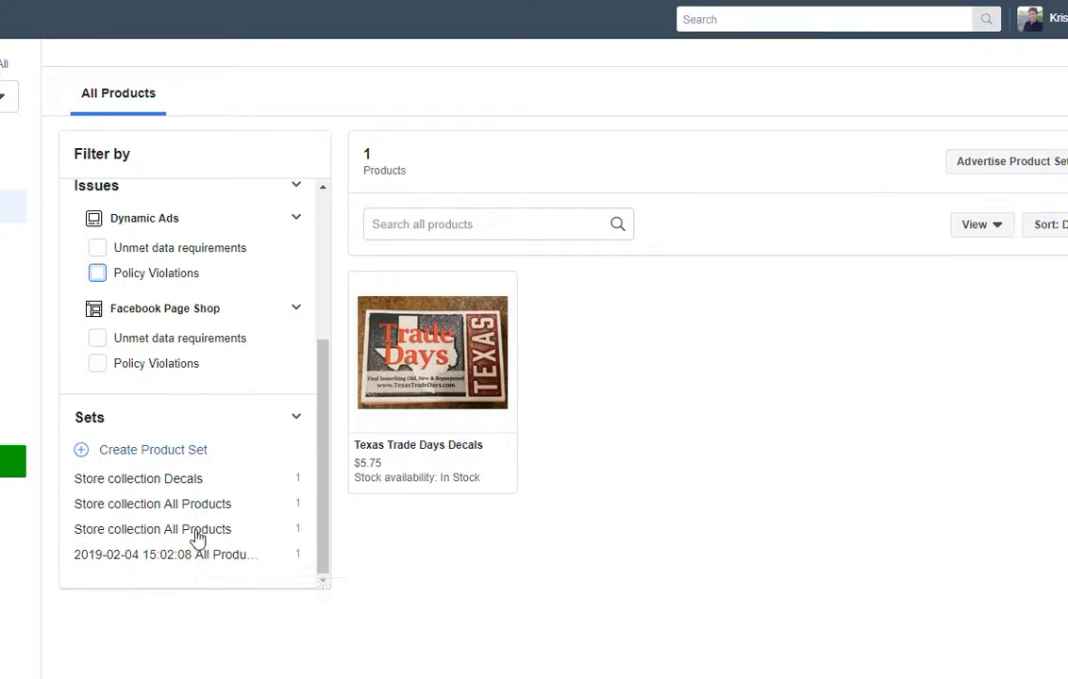
left_click(181, 451)
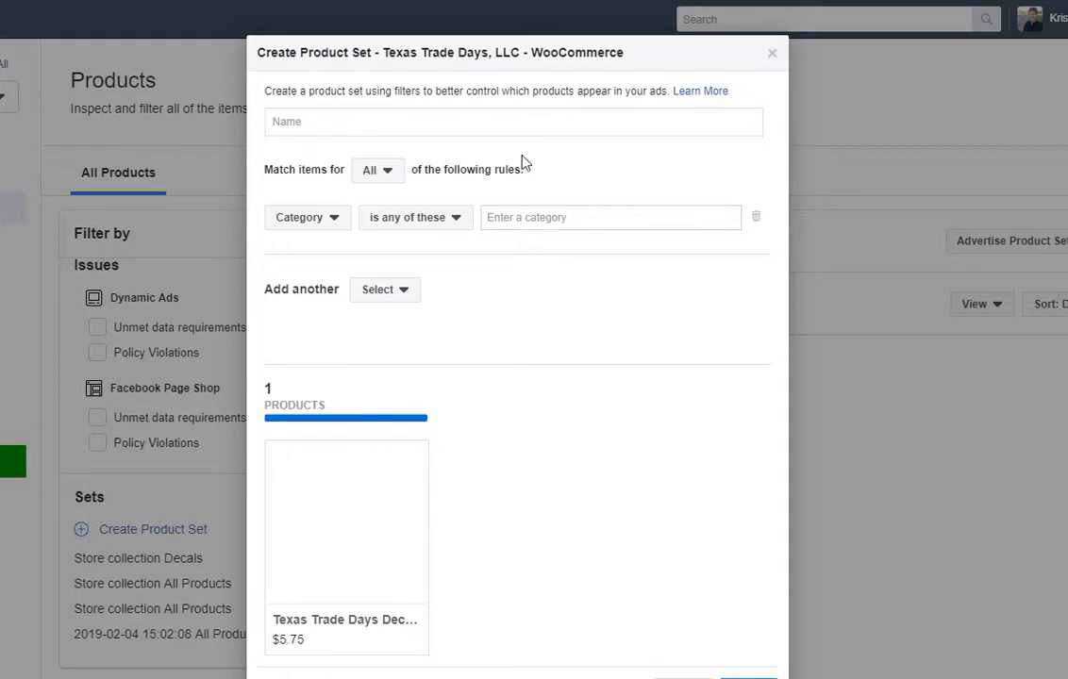
scroll(561, 323, "down", 2)
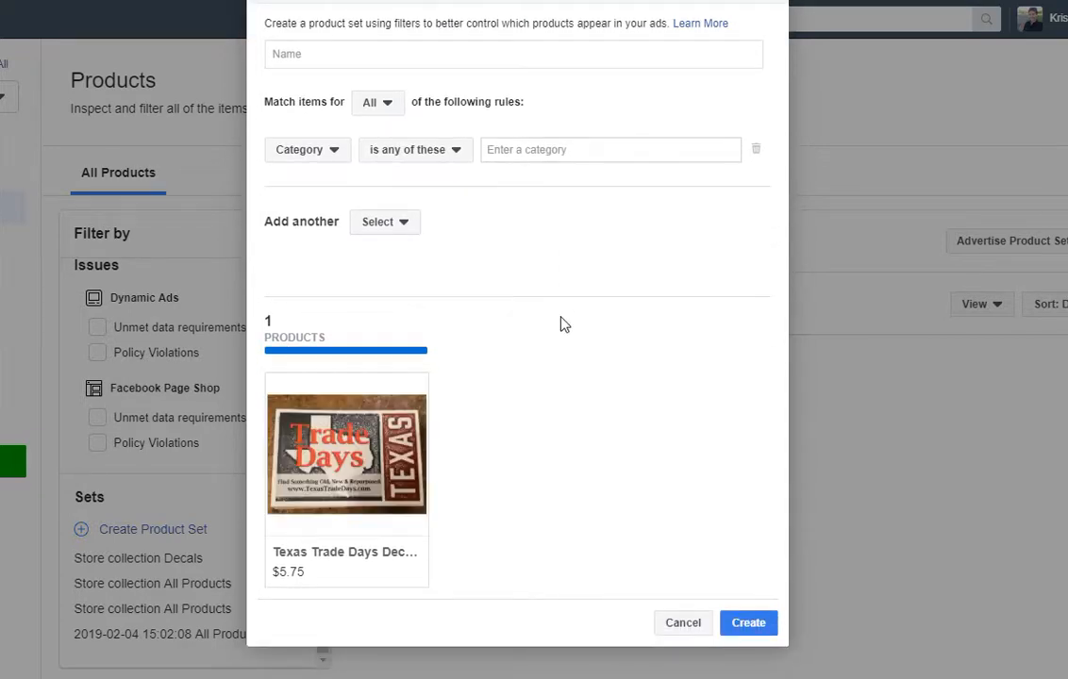
scroll(561, 323, "up", 2)
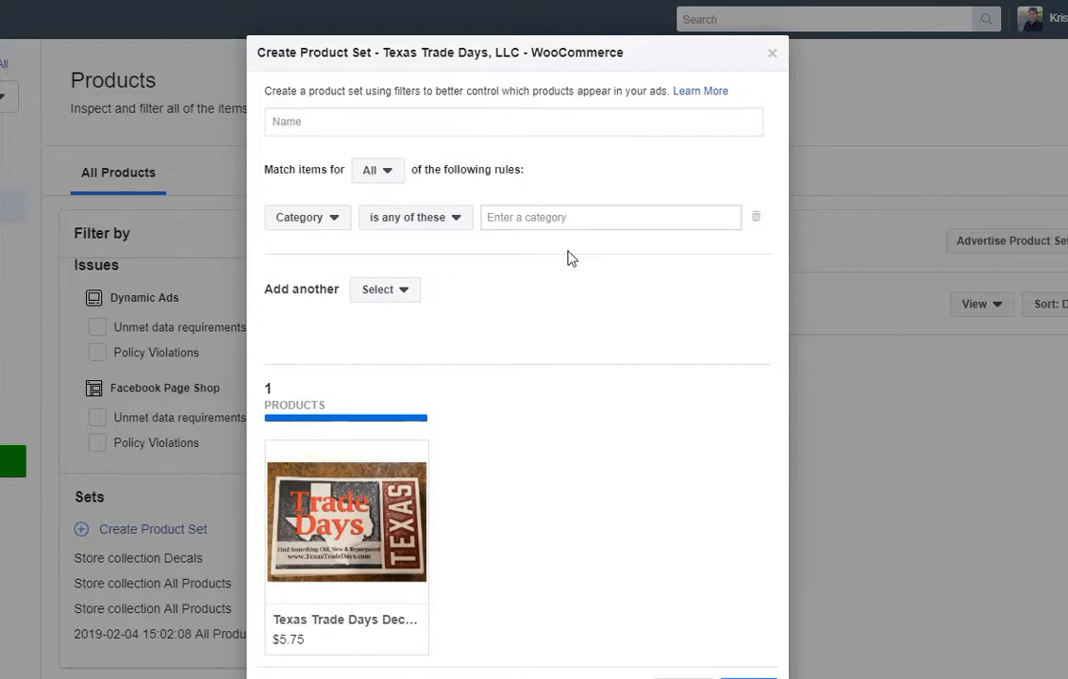
scroll(568, 257, "down", 1)
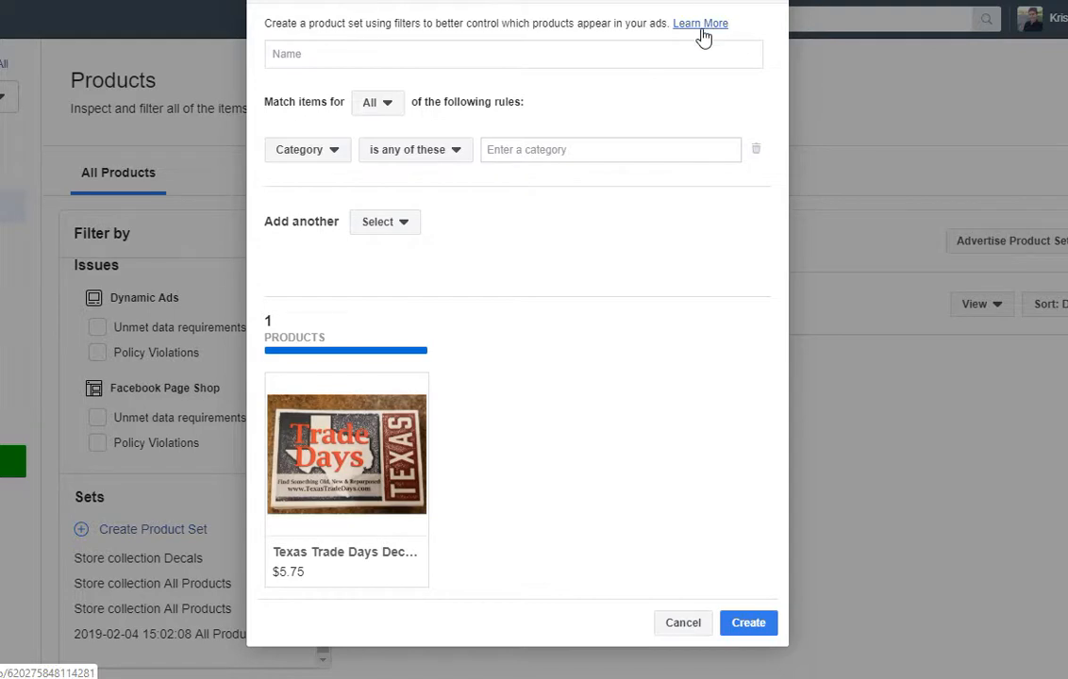
scroll(677, 505, "up", 1)
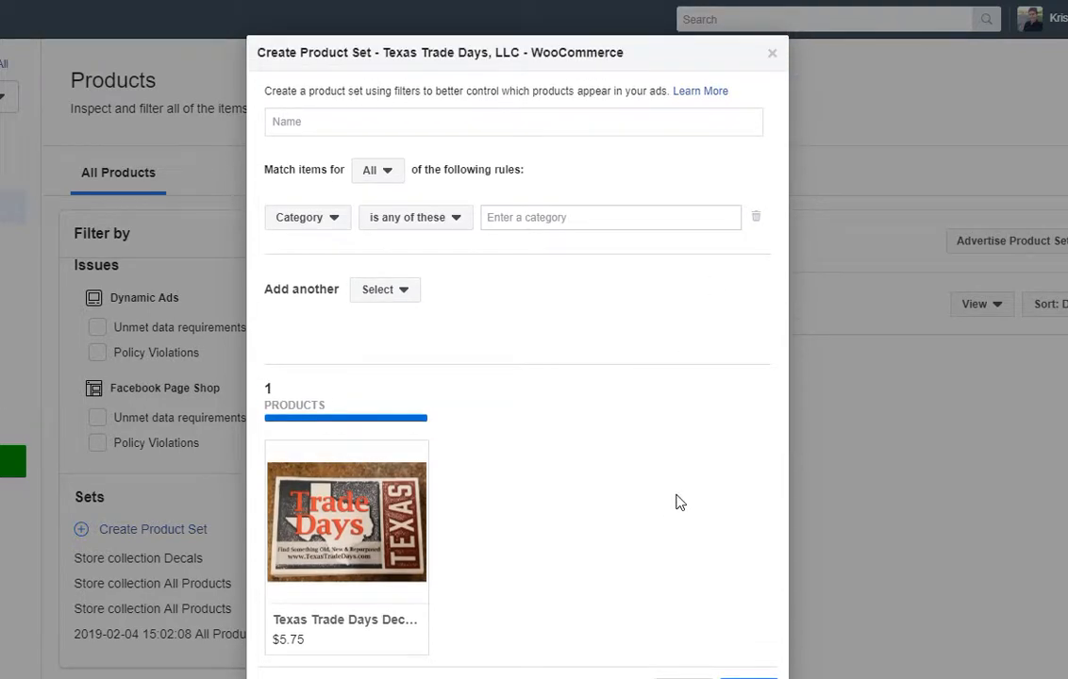
scroll(679, 502, "down", 1)
left_click(689, 629)
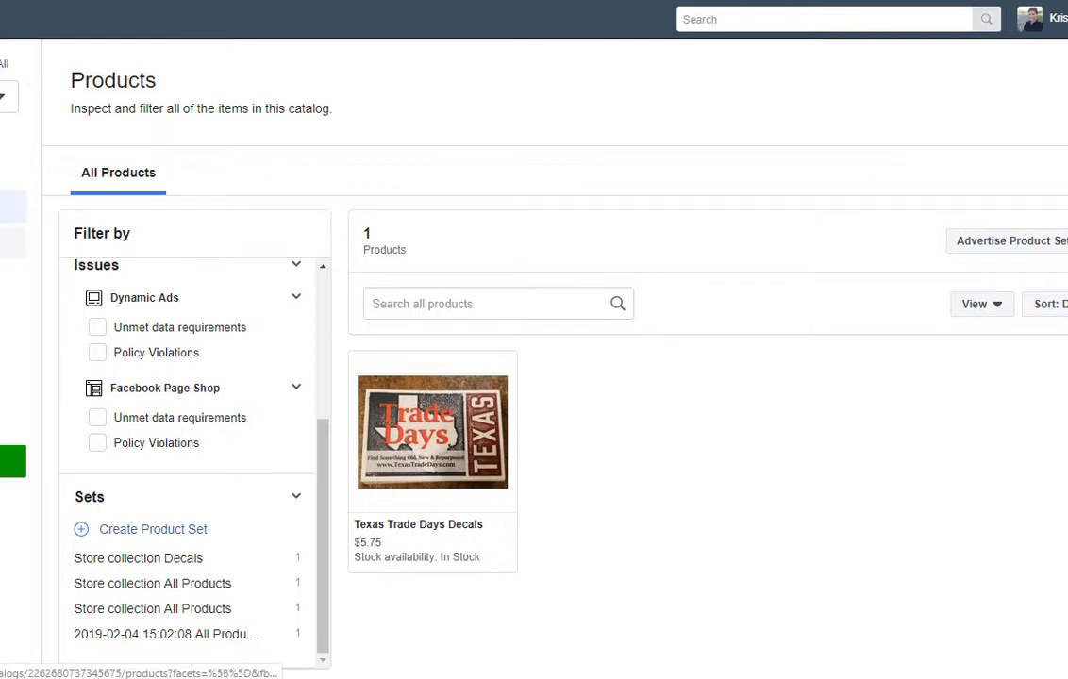
View Product Sets, then Data Sources showing the WooCommerce feed as All good.
left_click(12, 243)
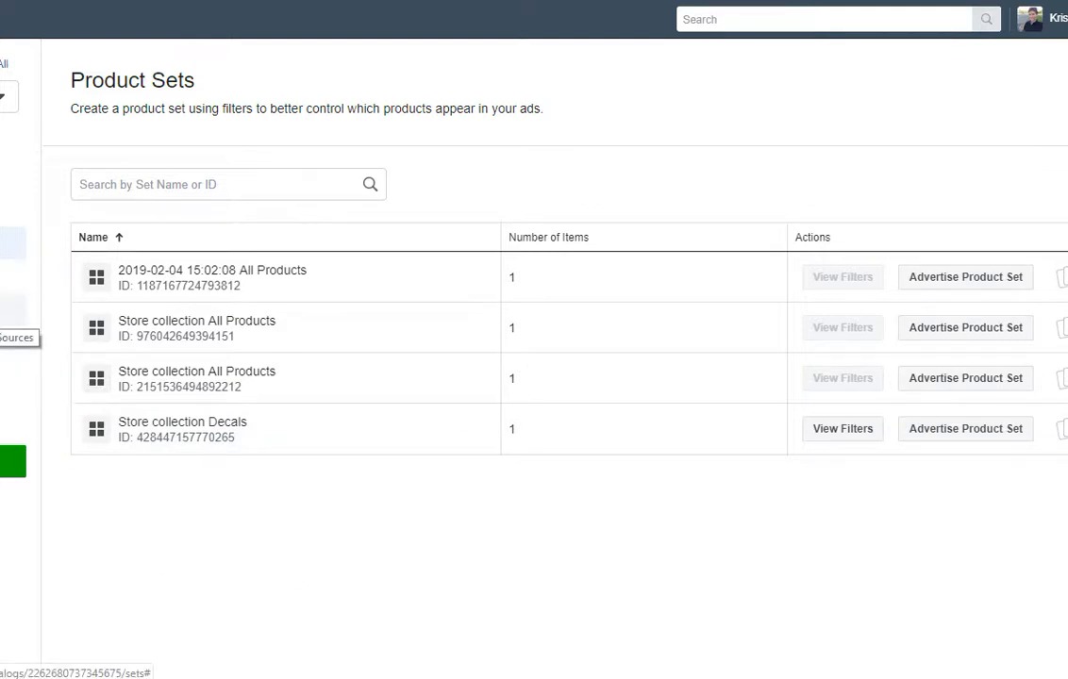
left_click(13, 309)
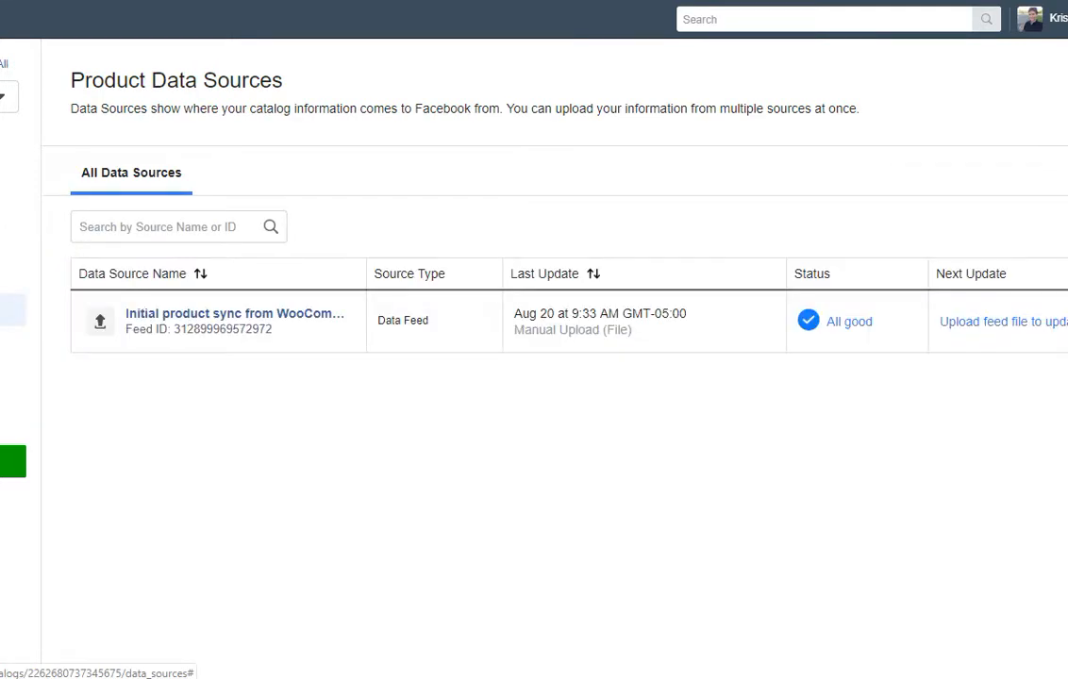
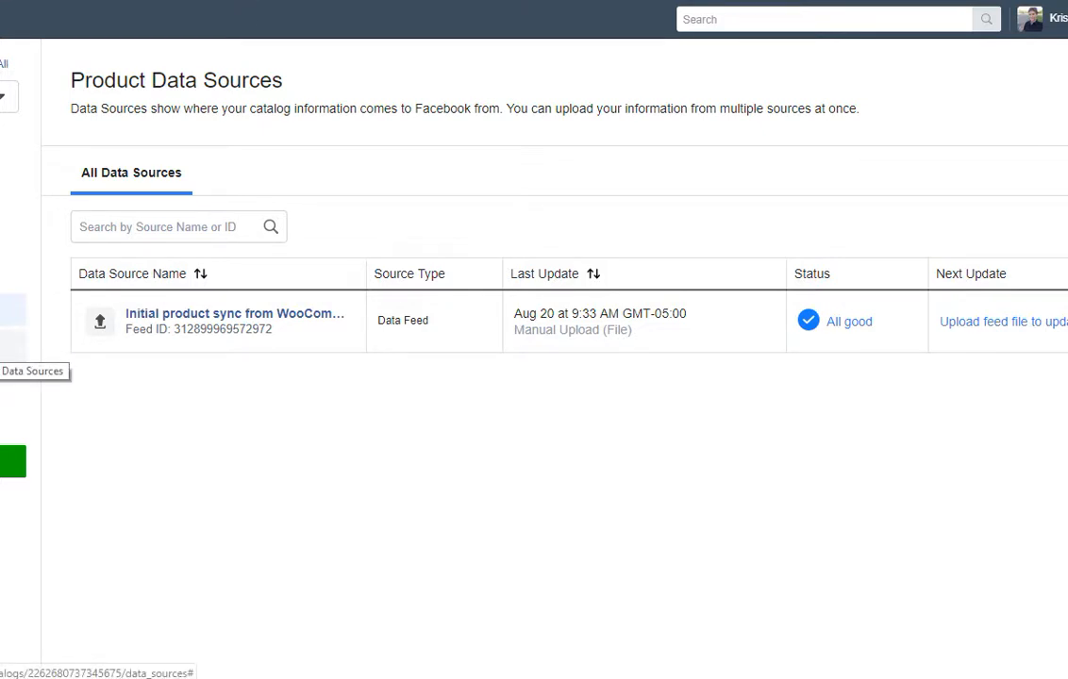
Switch the catalog to Events Data Sources, listing The Gypsy Rose Market Pixel.
left_click(11, 347)
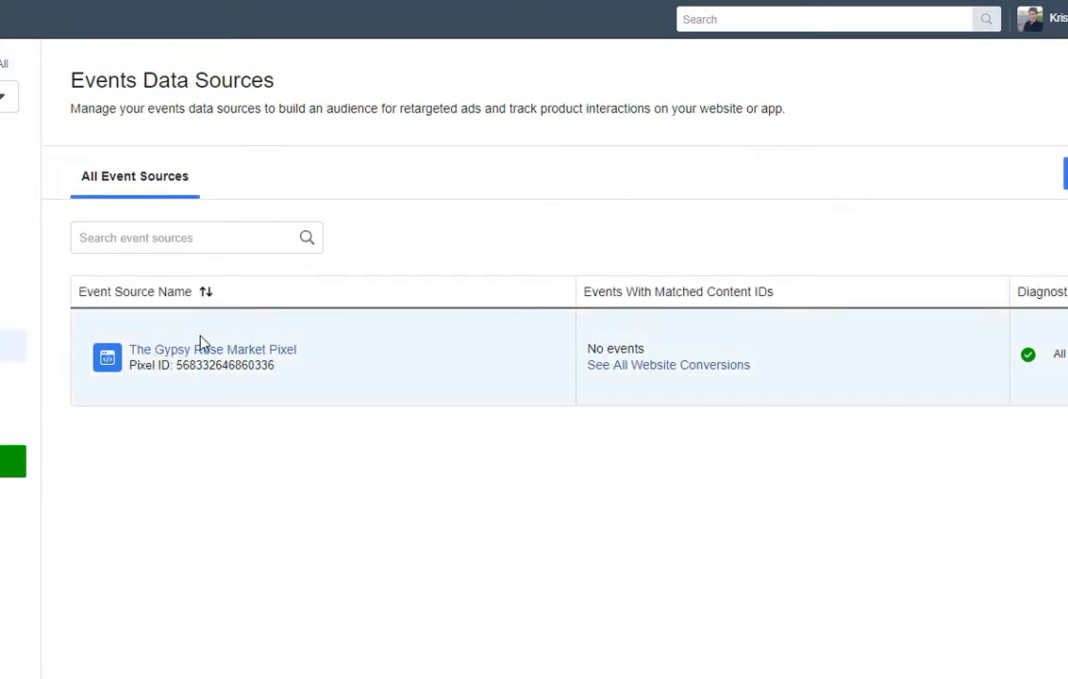
Open The Gypsy Rose Market Pixel's overview and look through its list of pixels.
left_click_drag(281, 365, 178, 365)
left_click(179, 364)
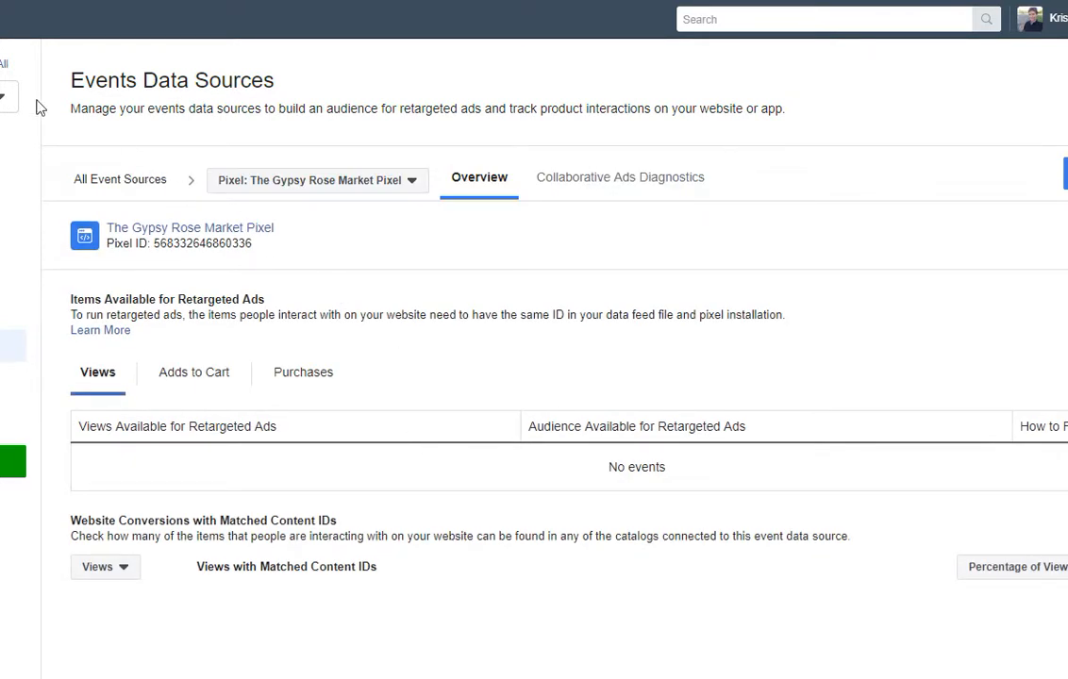
key("alt+Left")
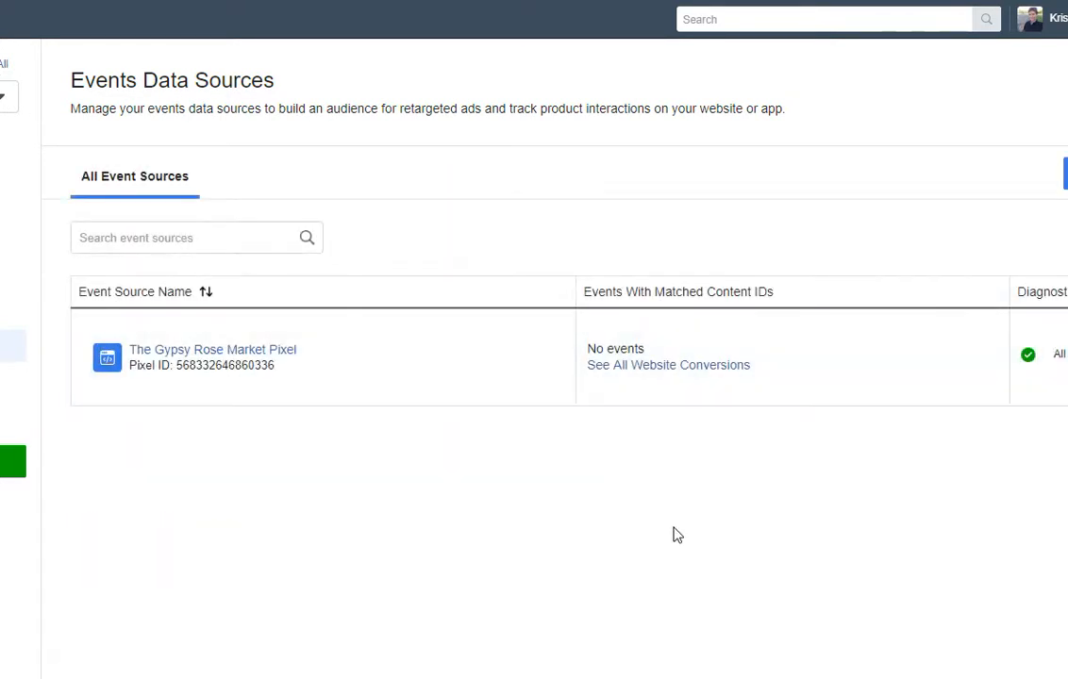
left_click(708, 508)
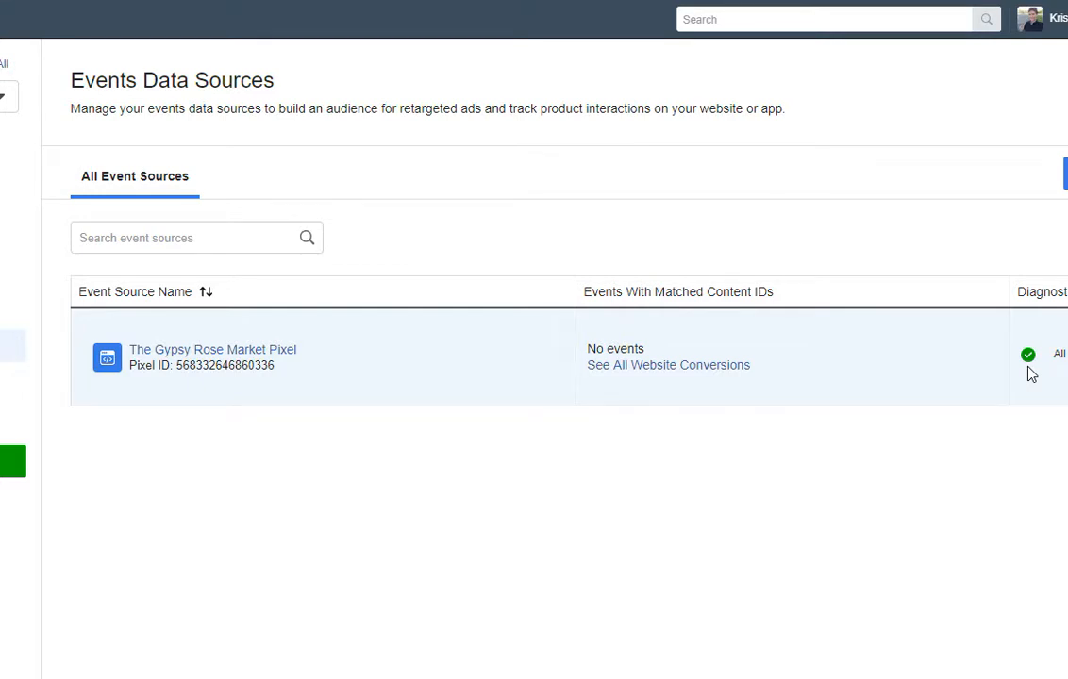
left_click(236, 350)
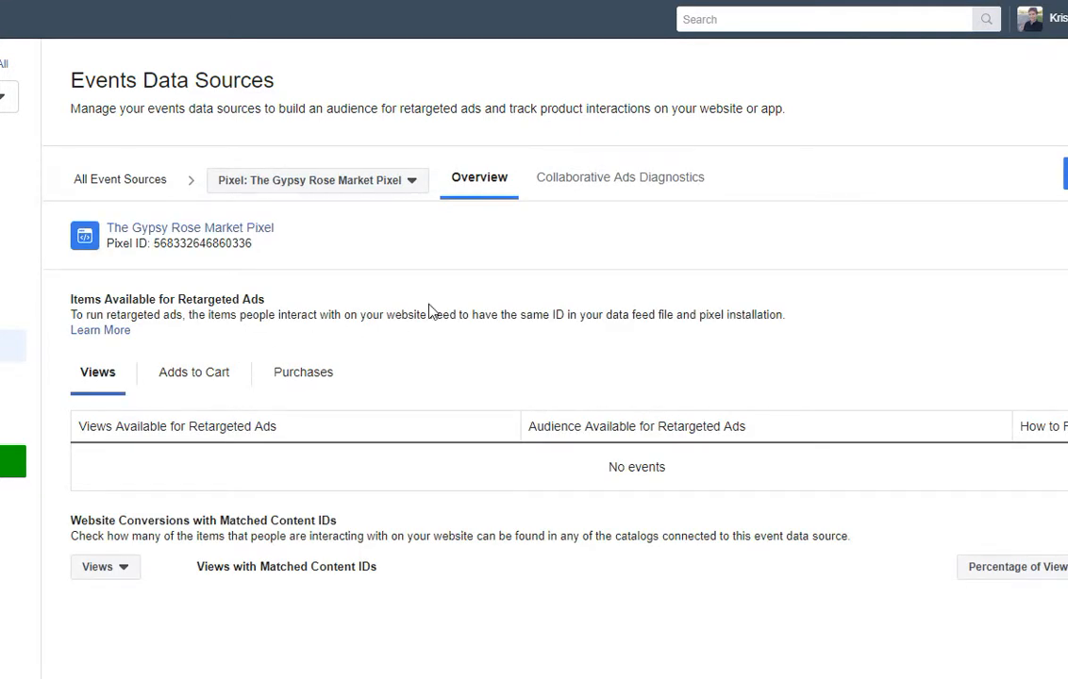
scroll(430, 312, "down", 1)
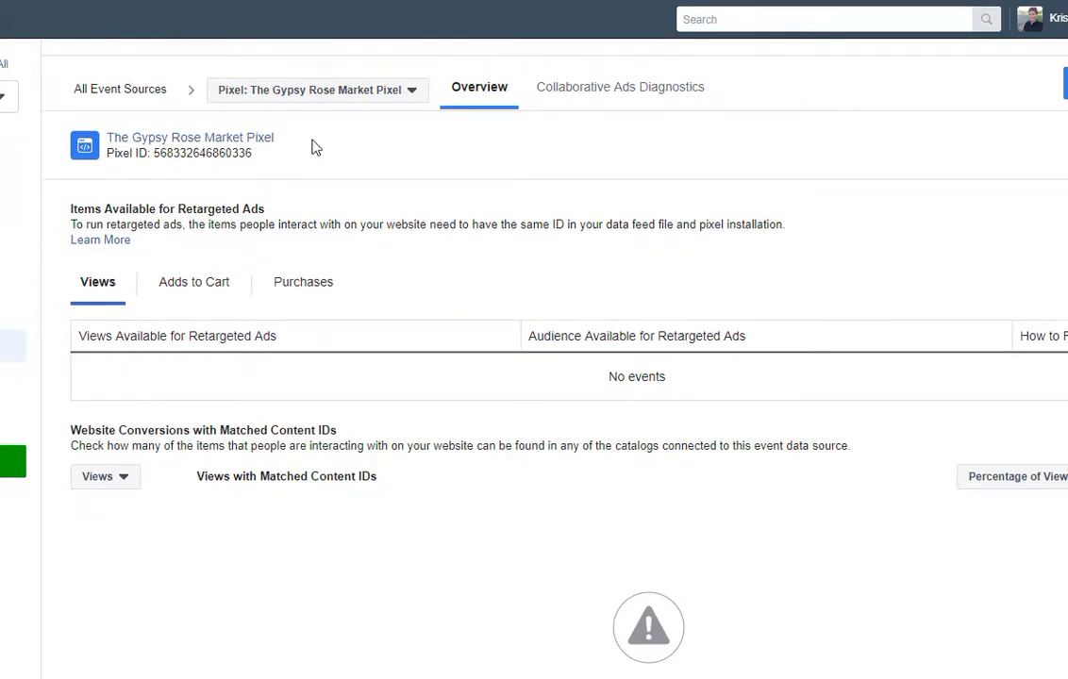
left_click_drag(279, 138, 98, 134)
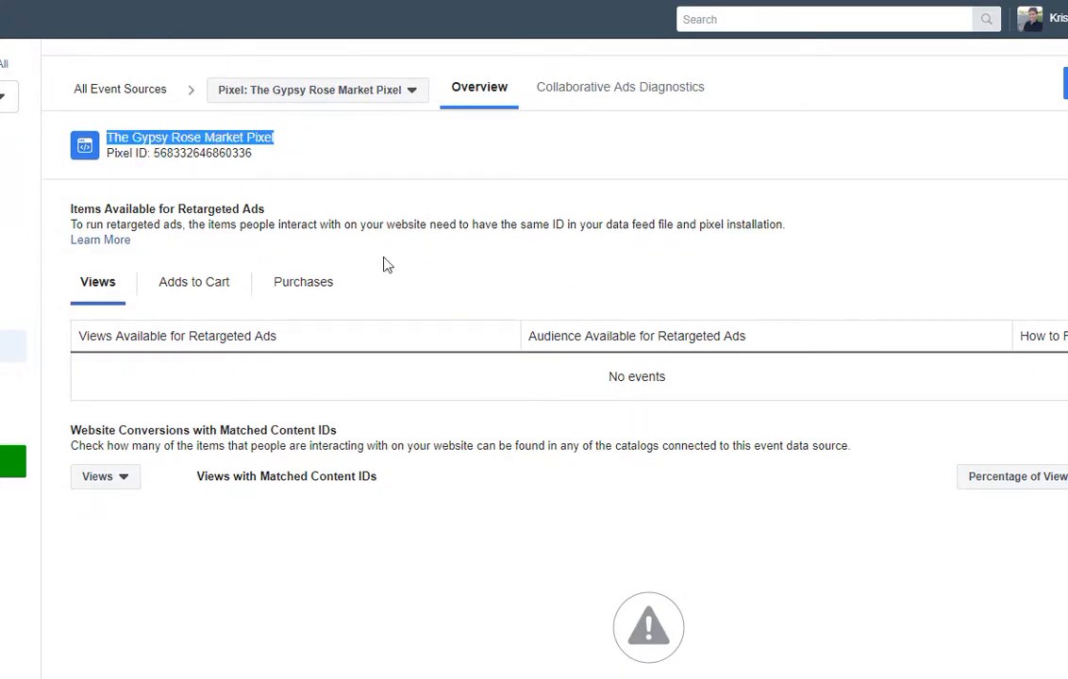
left_click(405, 148)
left_click(410, 99)
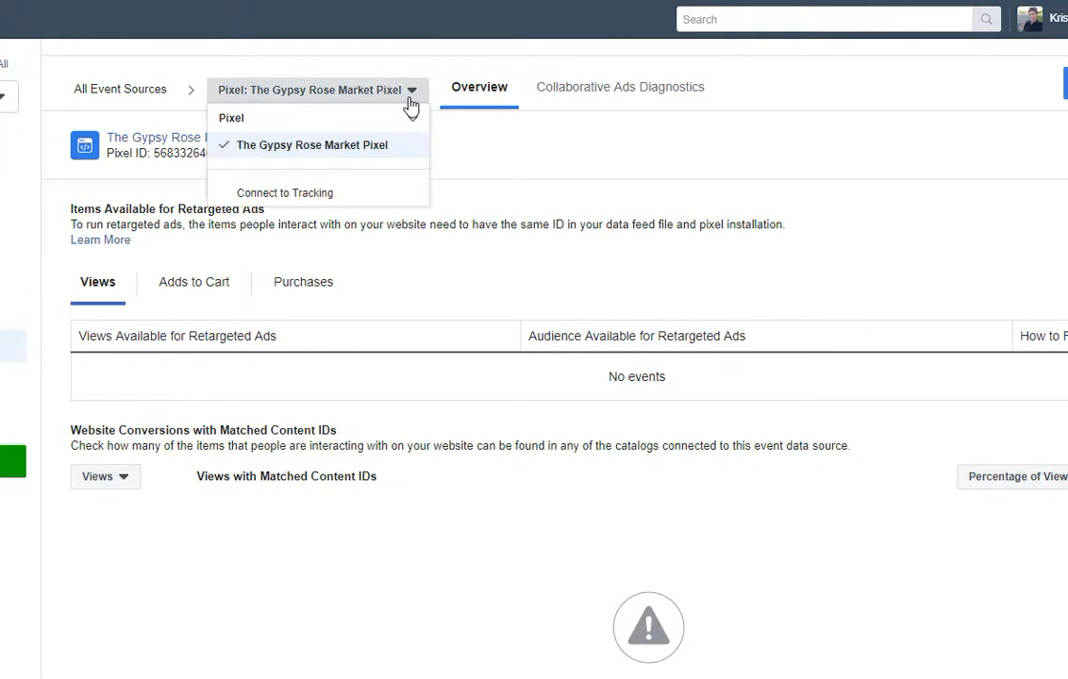
left_click(410, 105)
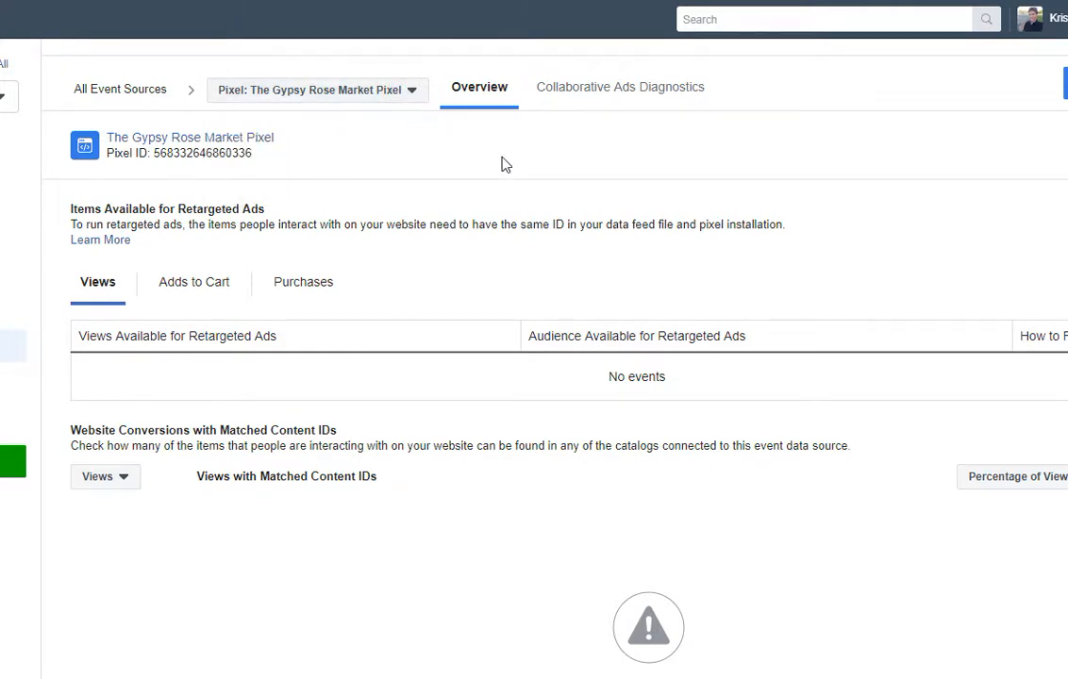
Check the pixel's Adds to Cart, Purchases and Views event tabs.
scroll(500, 200, "down", 1)
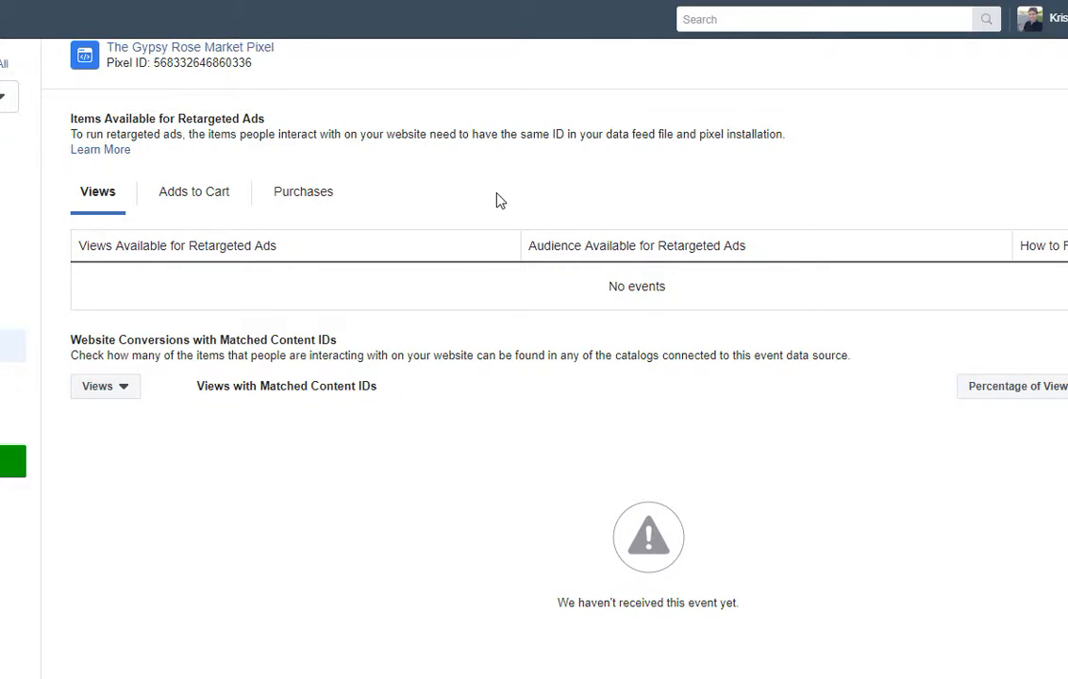
scroll(485, 210, "up", 1)
left_click(198, 285)
scroll(411, 267, "up", 1)
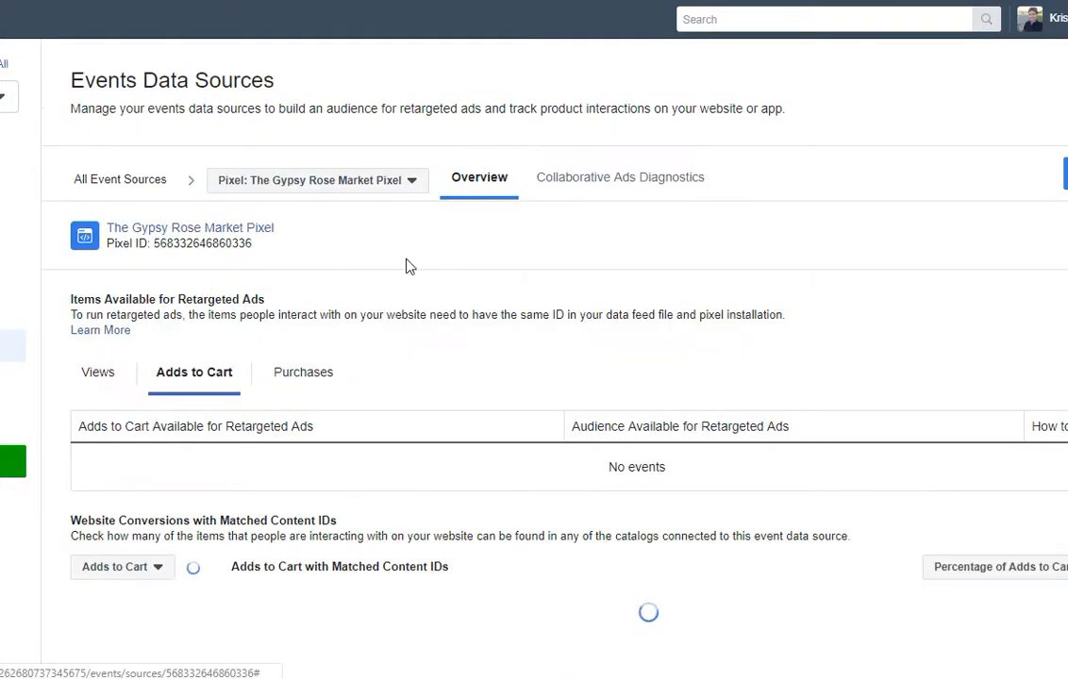
scroll(488, 289, "down", 2)
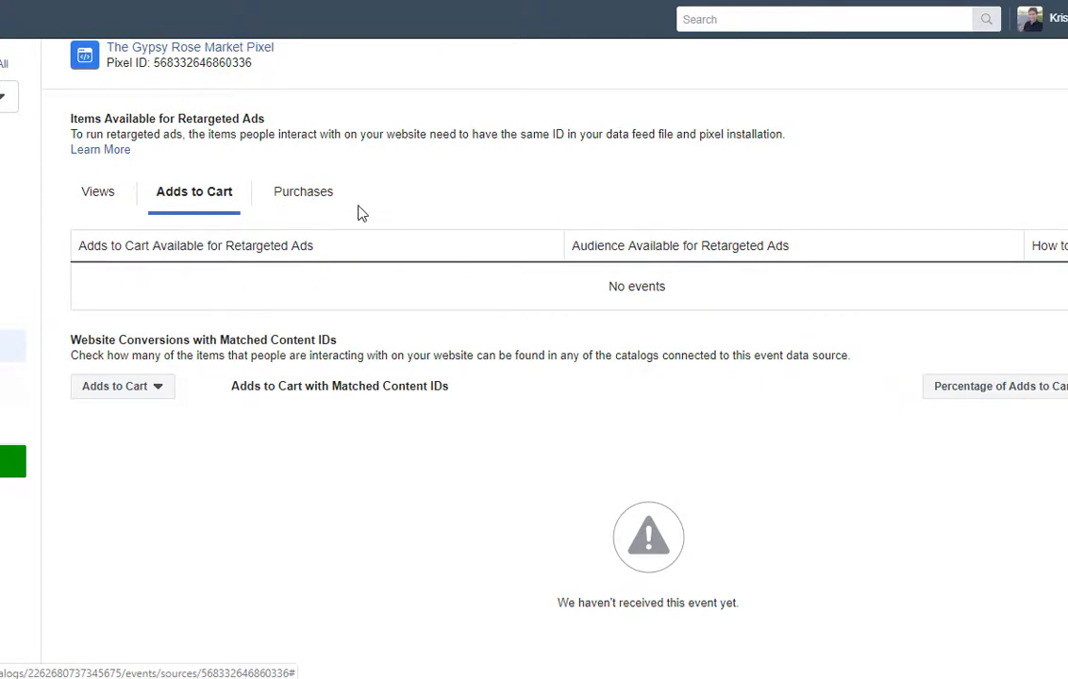
left_click(311, 198)
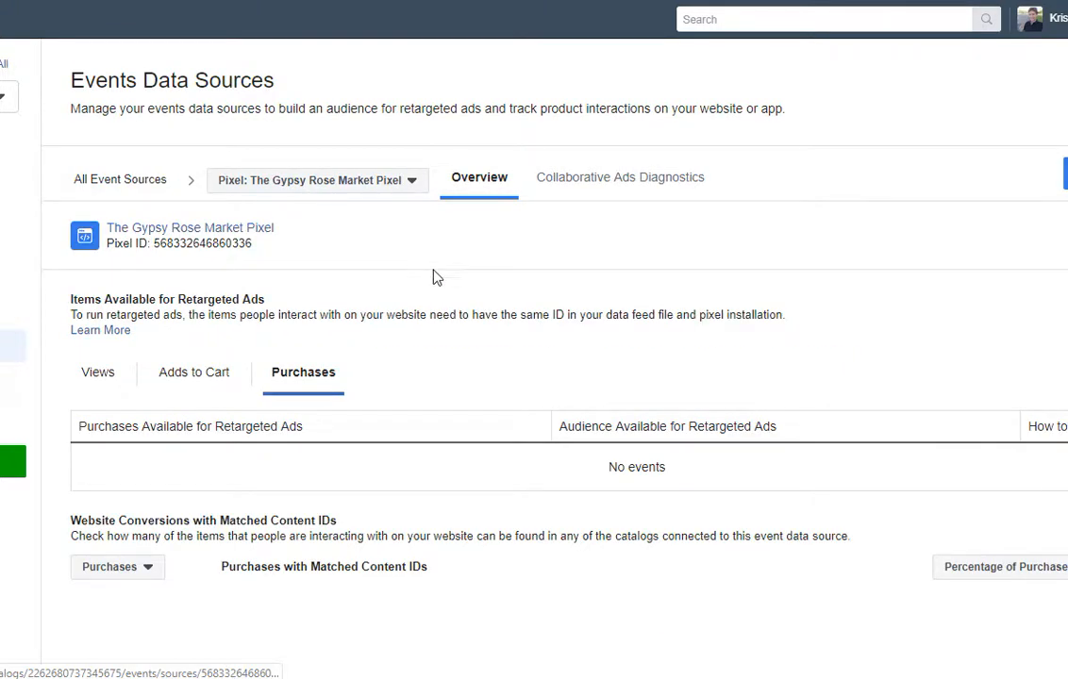
left_click(95, 377)
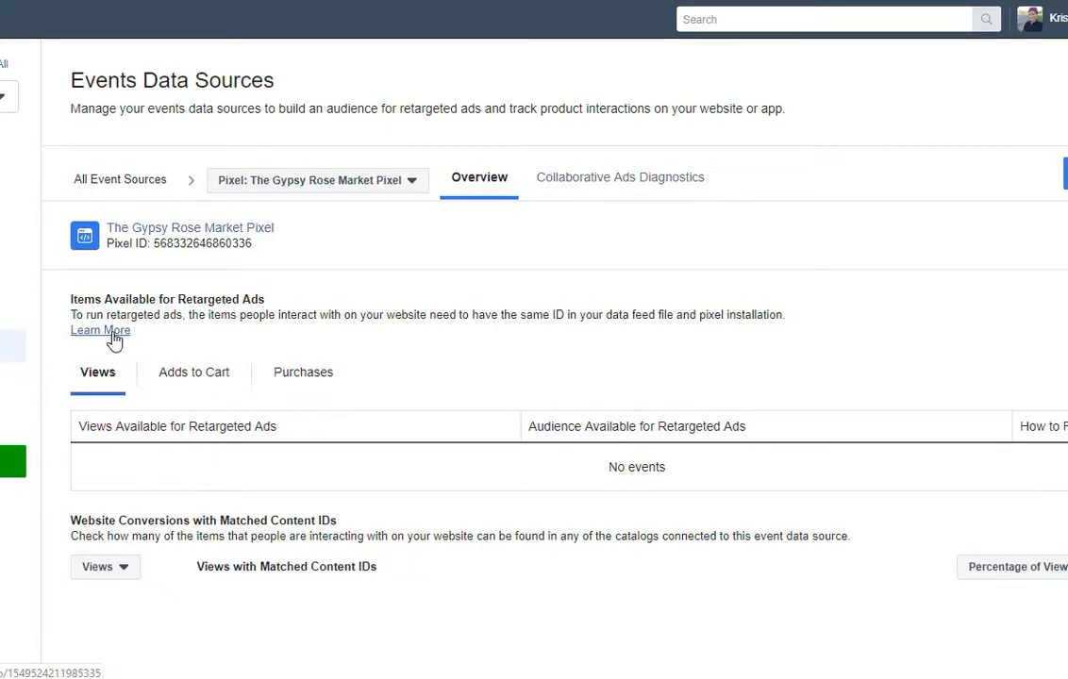
Check the pixel's Collaborative Ads Diagnostics, then go to the catalog's Settings.
left_click(666, 187)
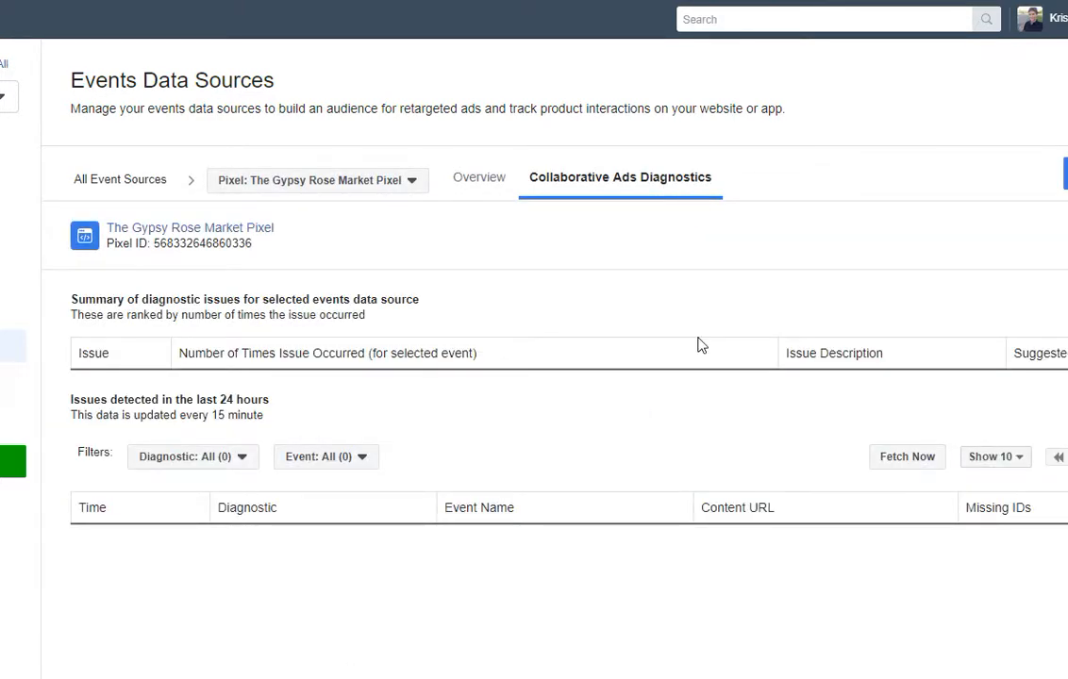
left_click(487, 183)
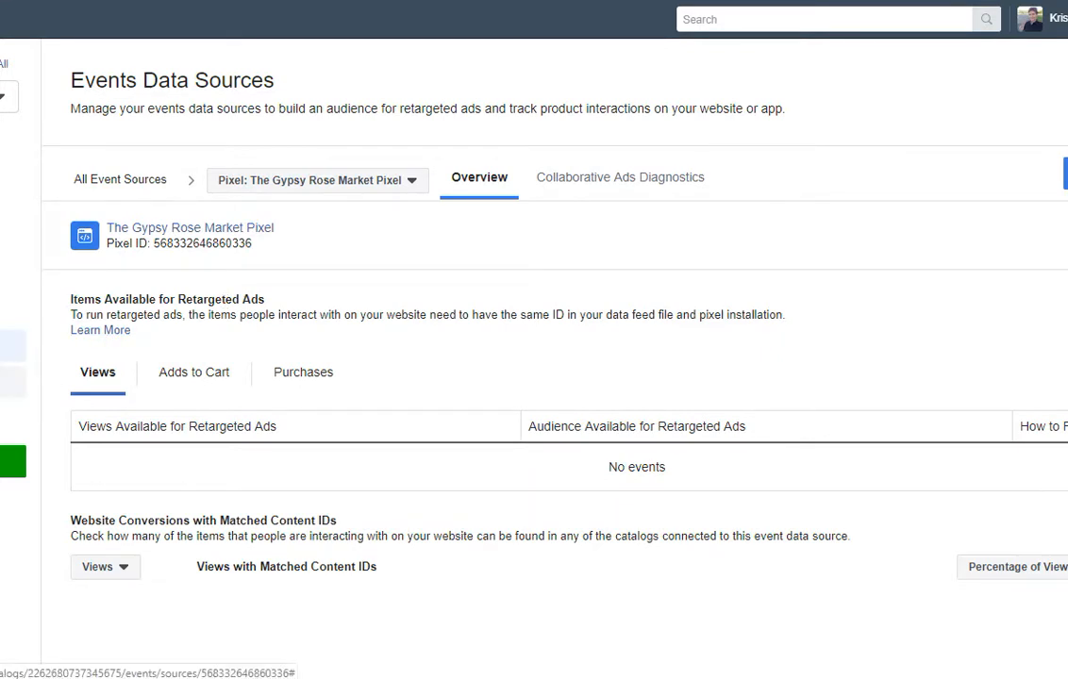
left_click(7, 382)
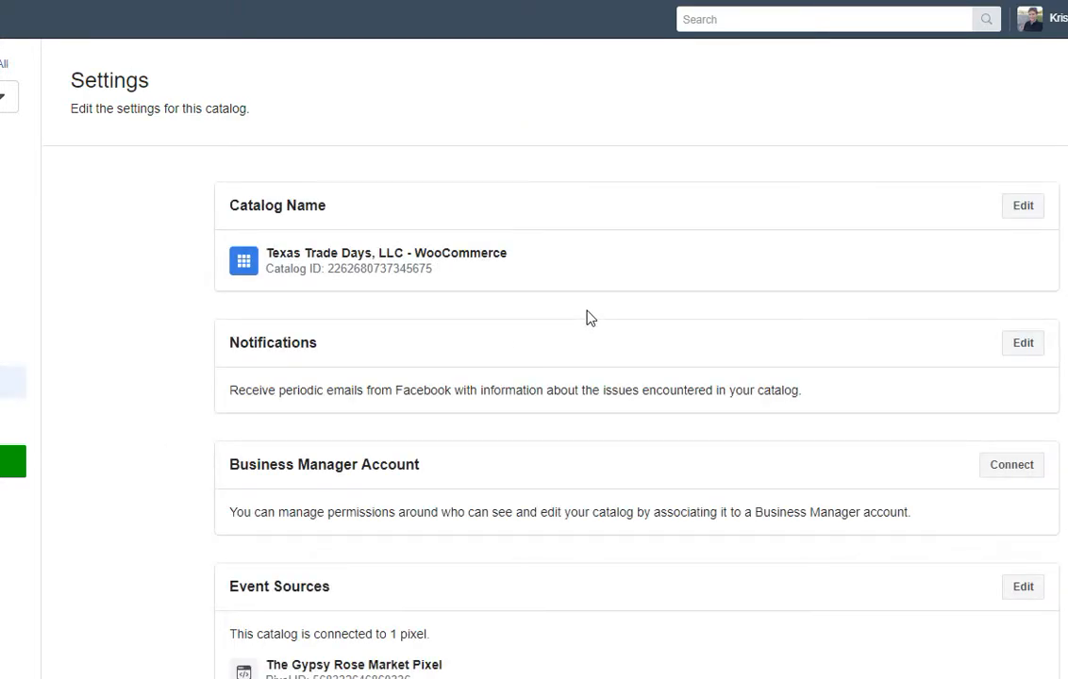
scroll(586, 318, "down", 1)
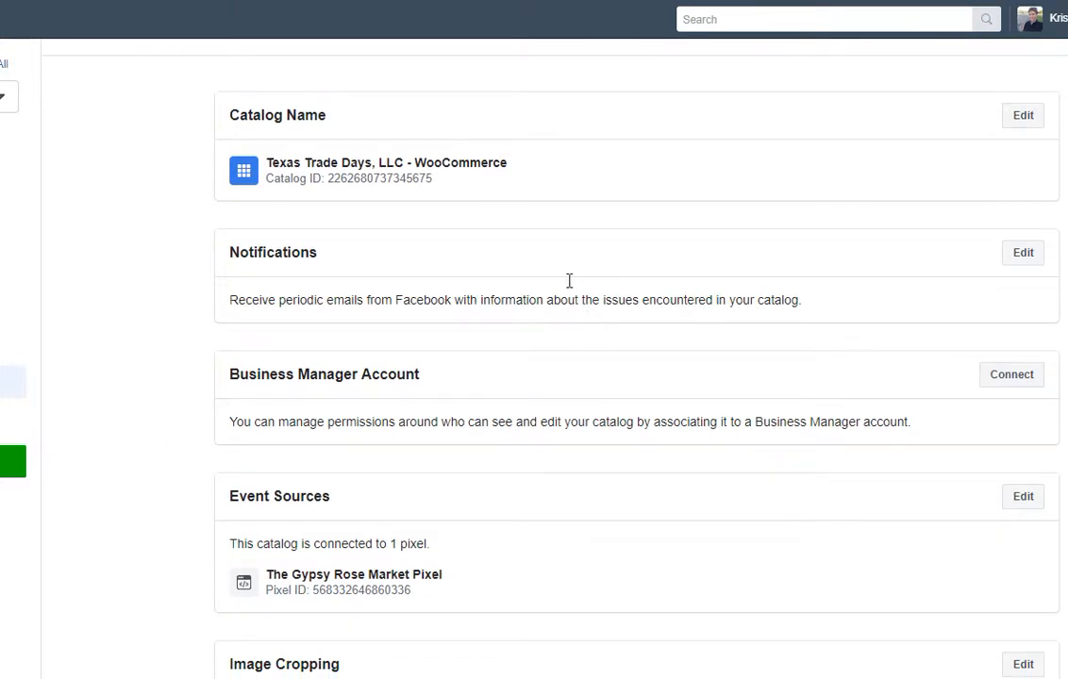
left_click(1019, 117)
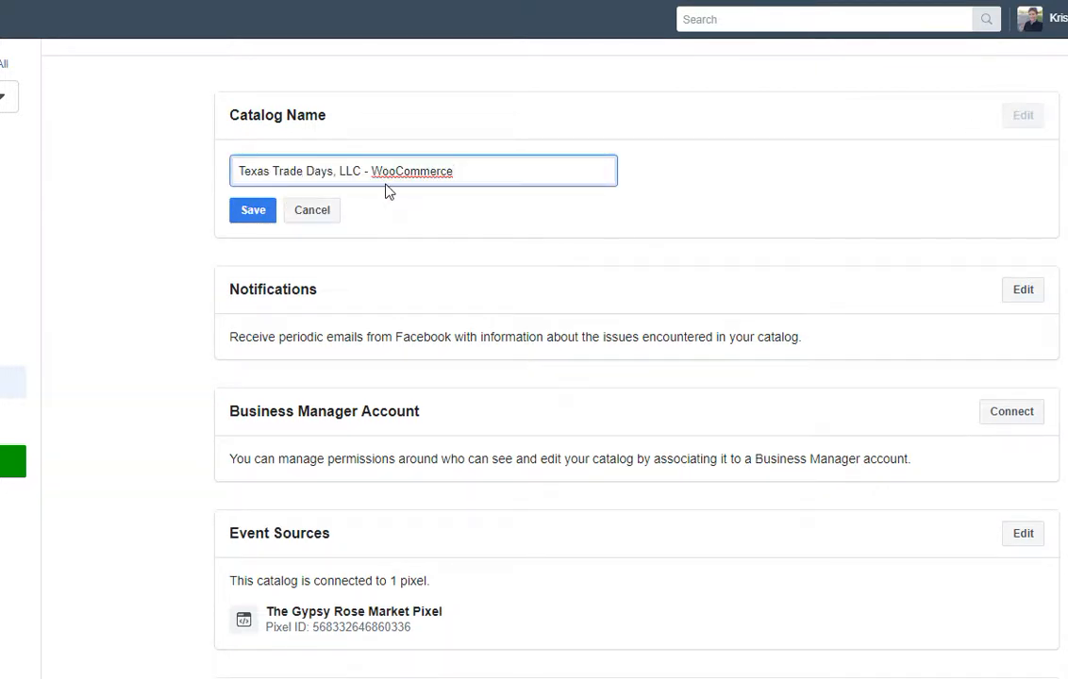
left_click(315, 211)
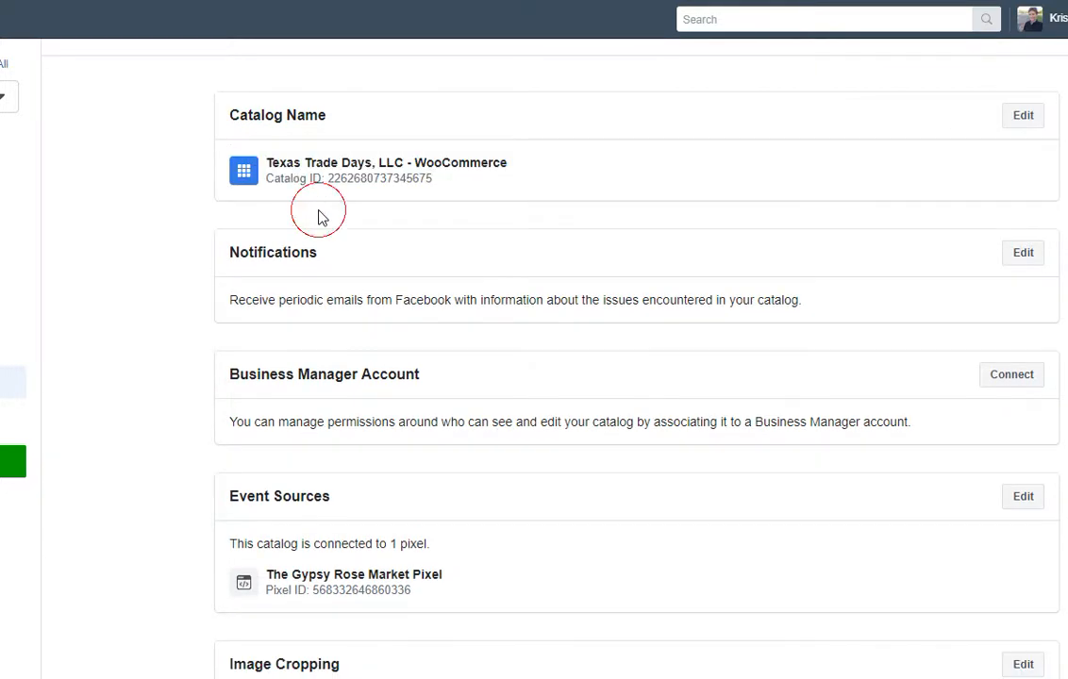
scroll(515, 305, "down", 1)
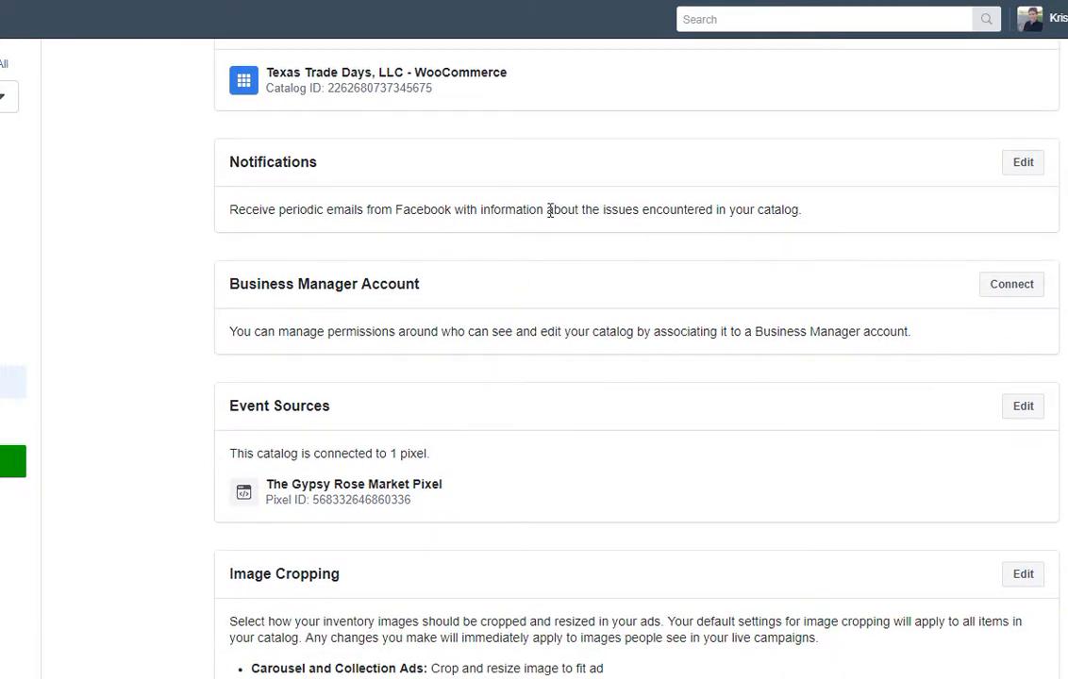
Review catalog Notifications, leaving Pixel Set-up Issues and Drop in Product Interactions at All Notifications.
left_click(1023, 167)
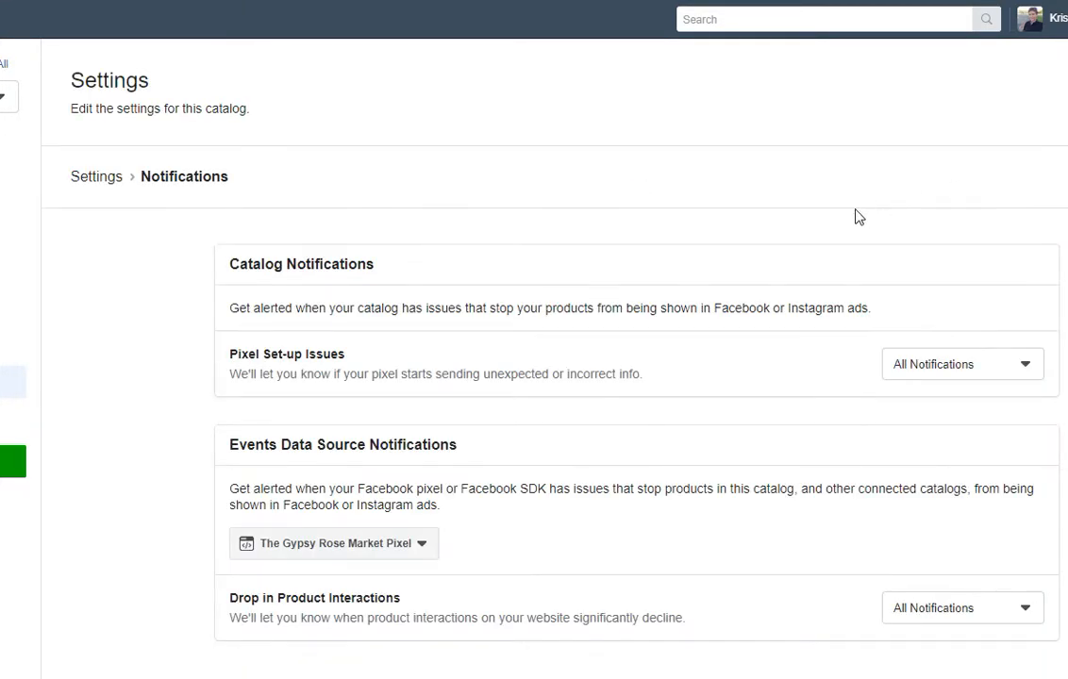
scroll(689, 348, "down", 1)
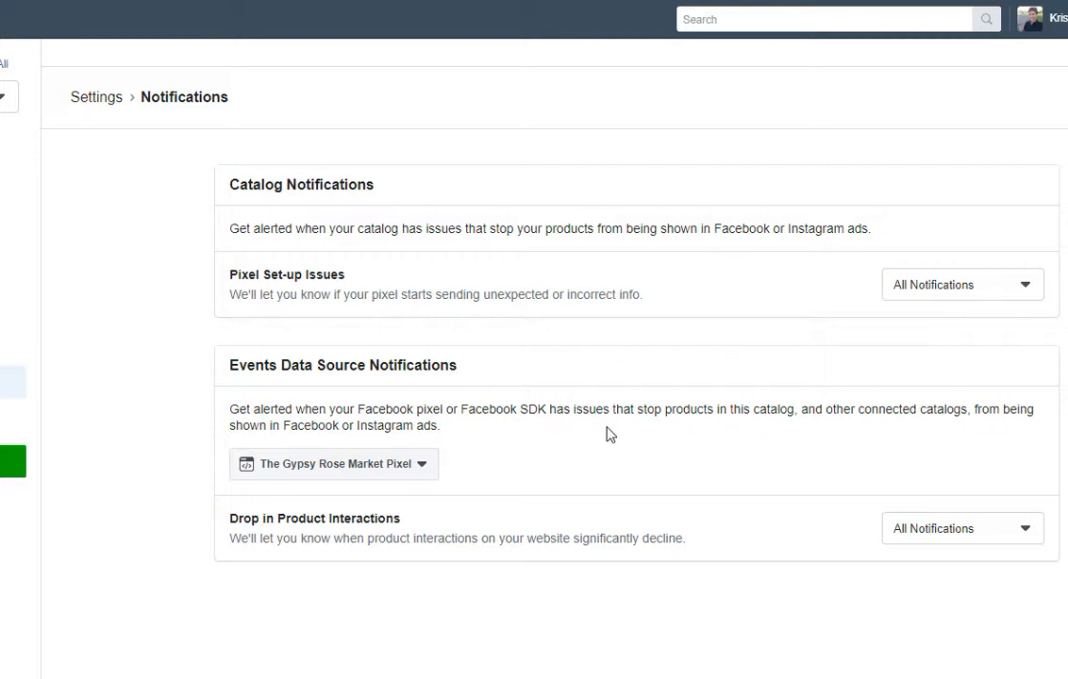
left_click(419, 466)
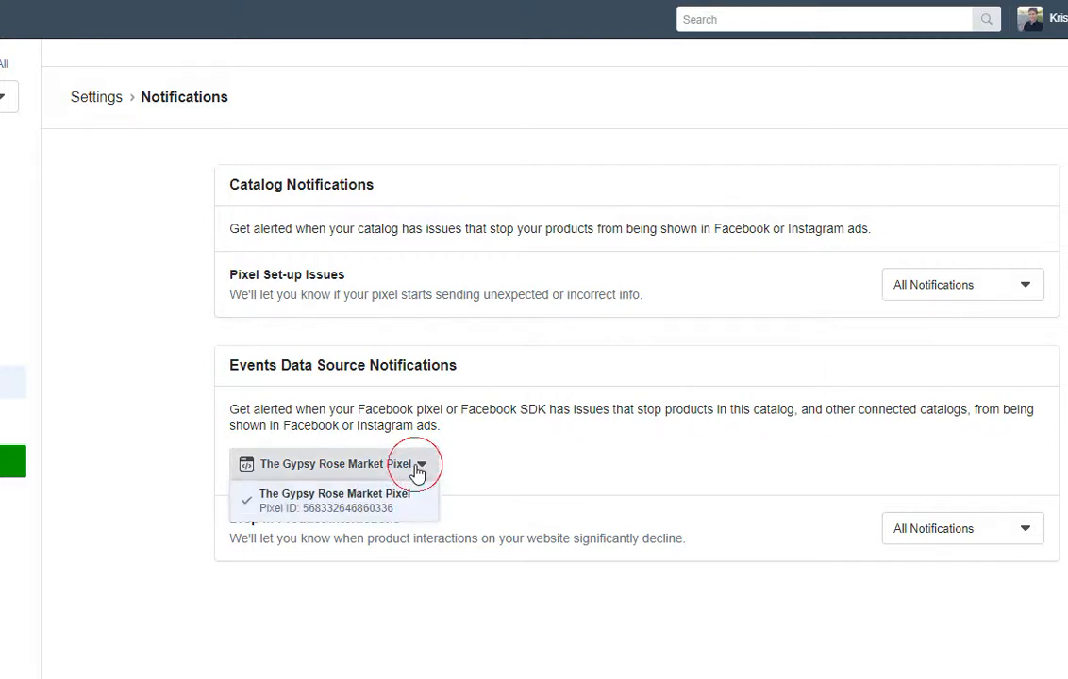
left_click(457, 452)
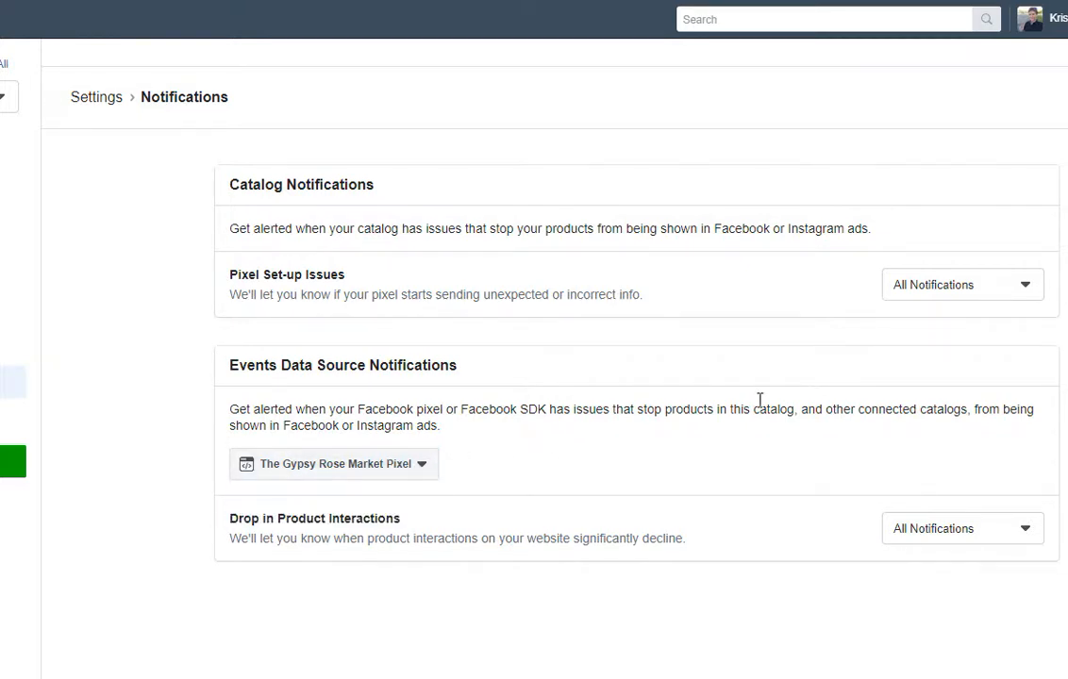
left_click(958, 295)
left_click(959, 291)
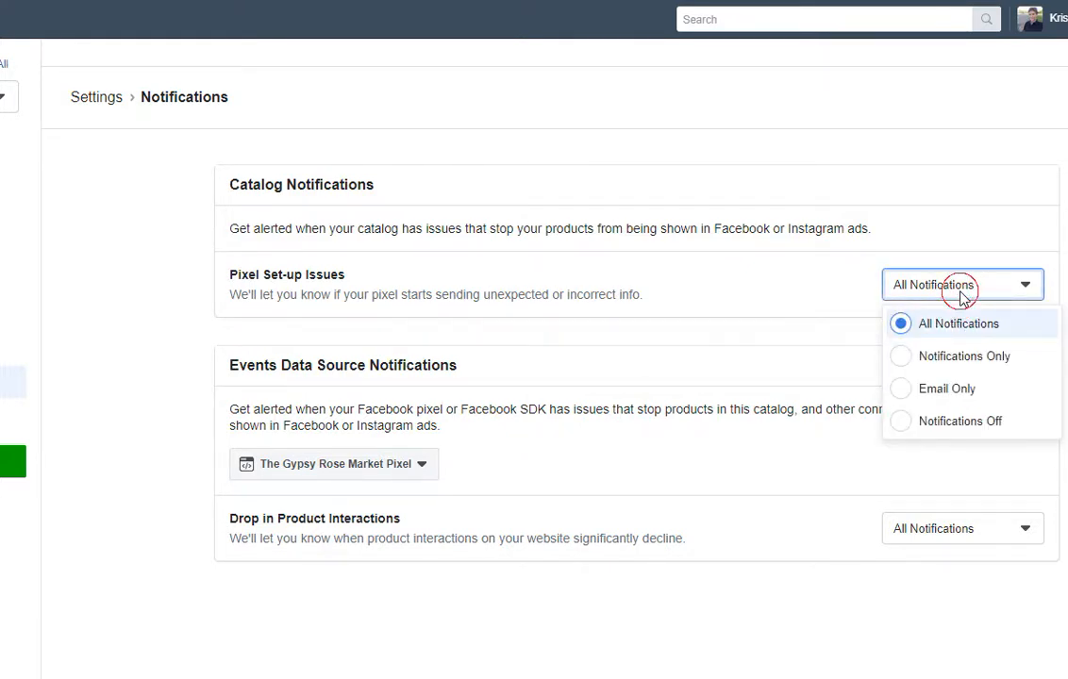
left_click(970, 529)
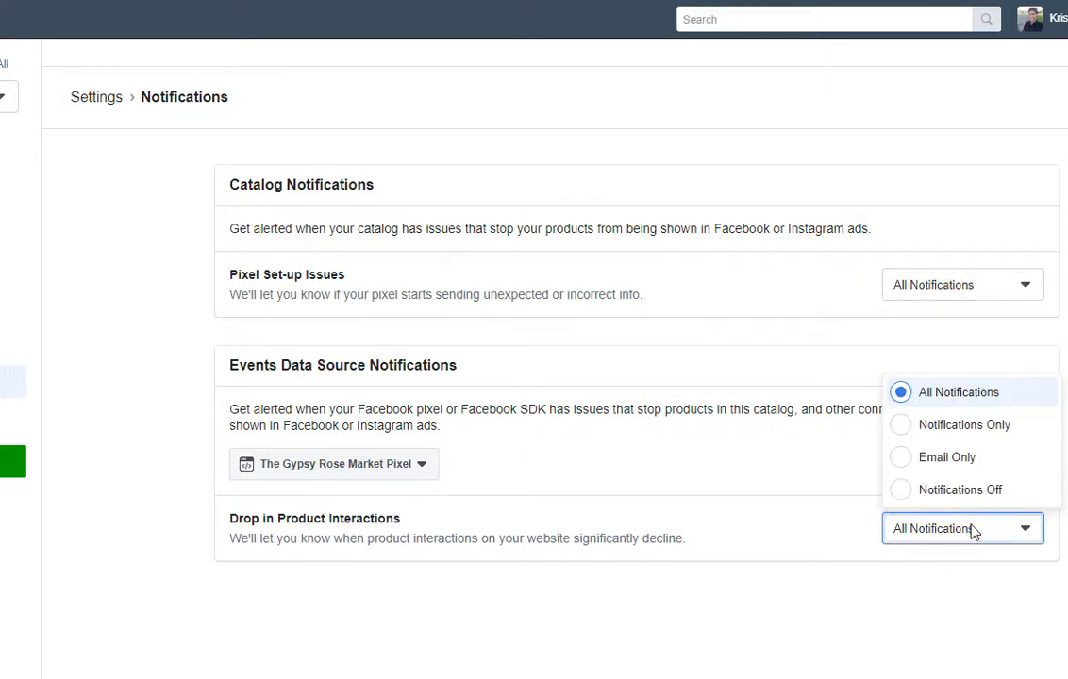
left_click(971, 531)
left_click(104, 102)
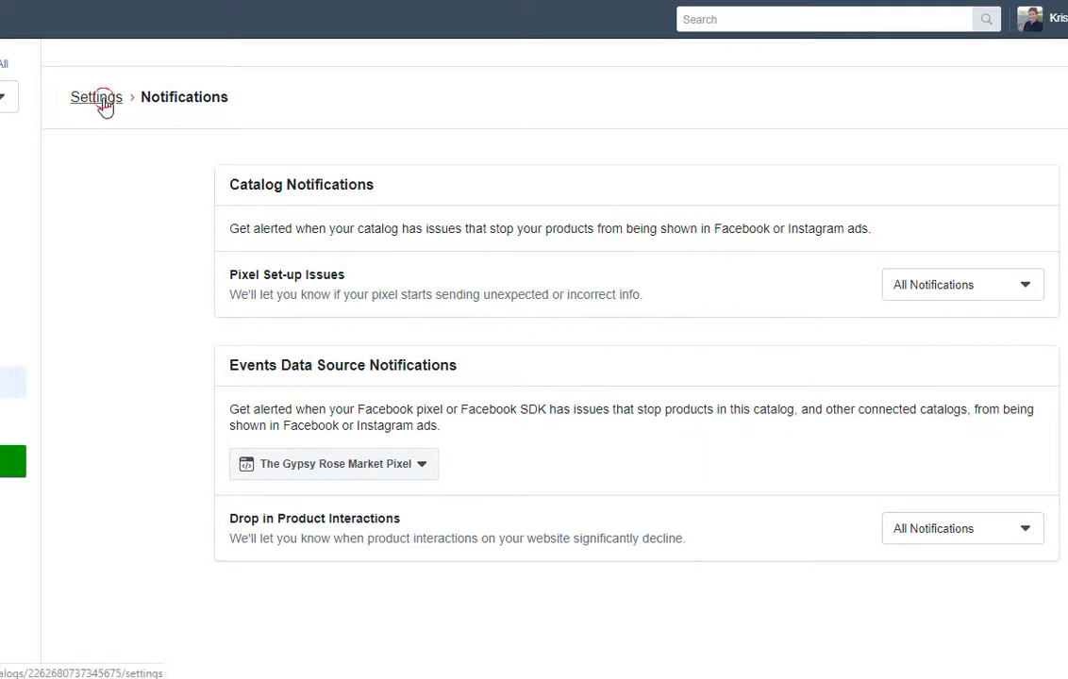
Look over catalog Settings down to Image Cropping ('Crop and resize image to fit ad') and Default Language.
scroll(511, 338, "down", 2)
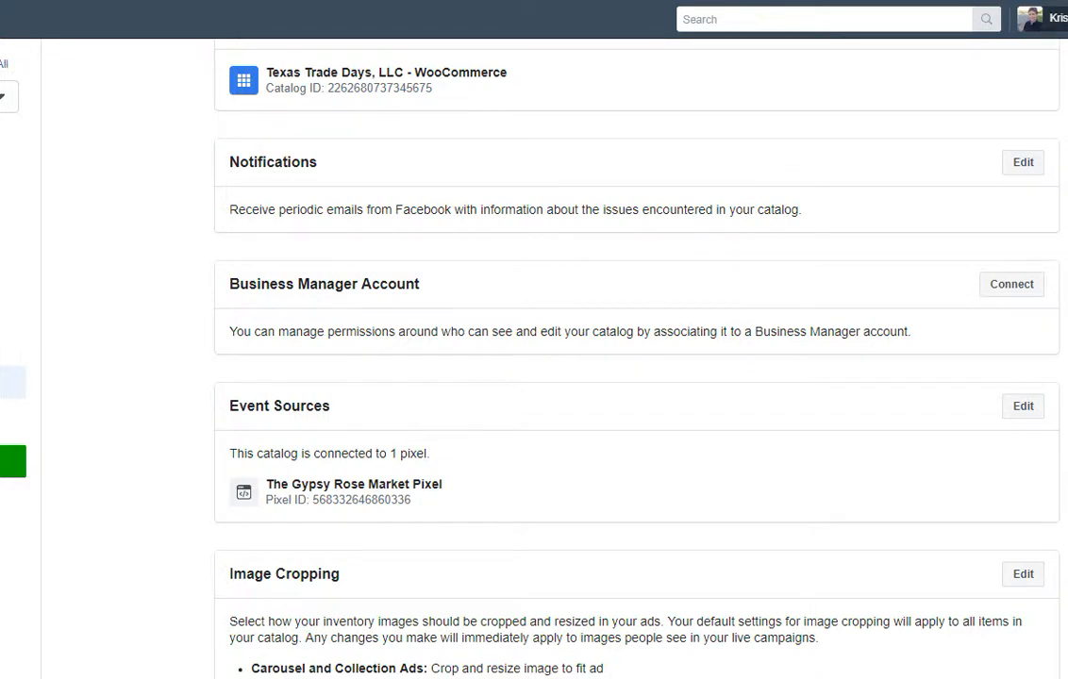
left_click(1057, 19)
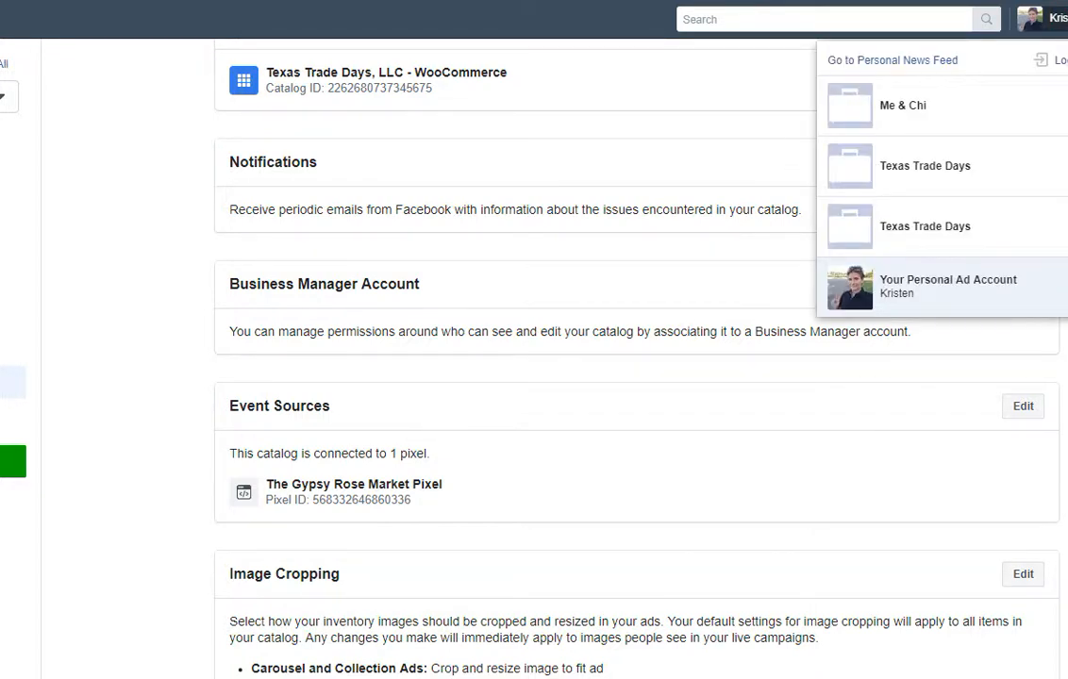
left_click(1057, 19)
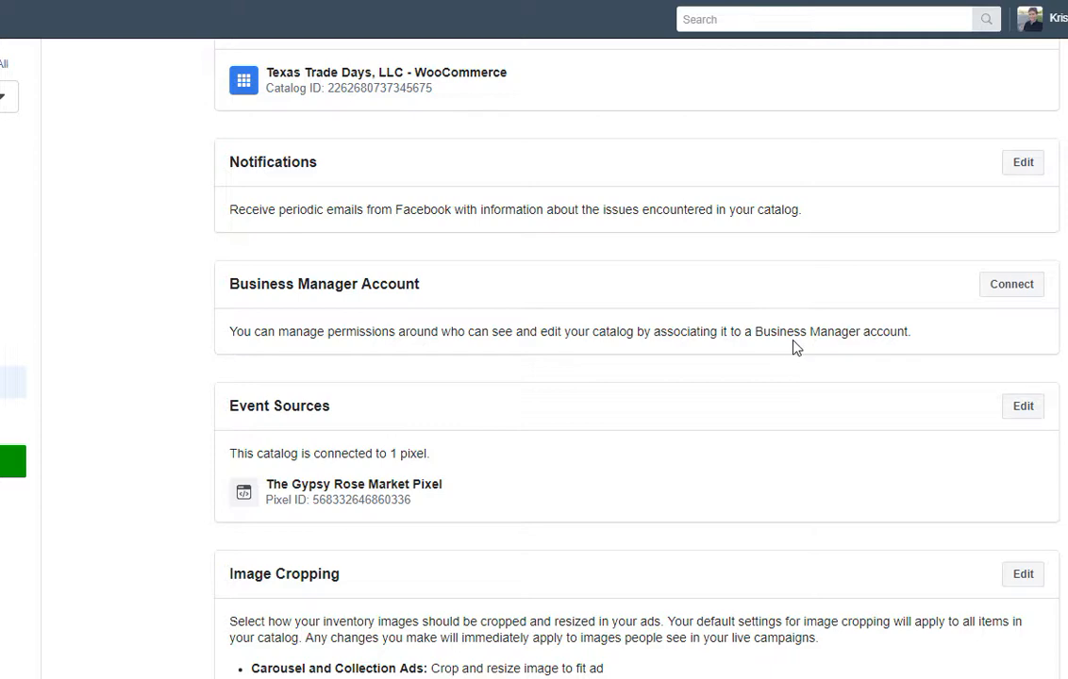
scroll(795, 347, "down", 4)
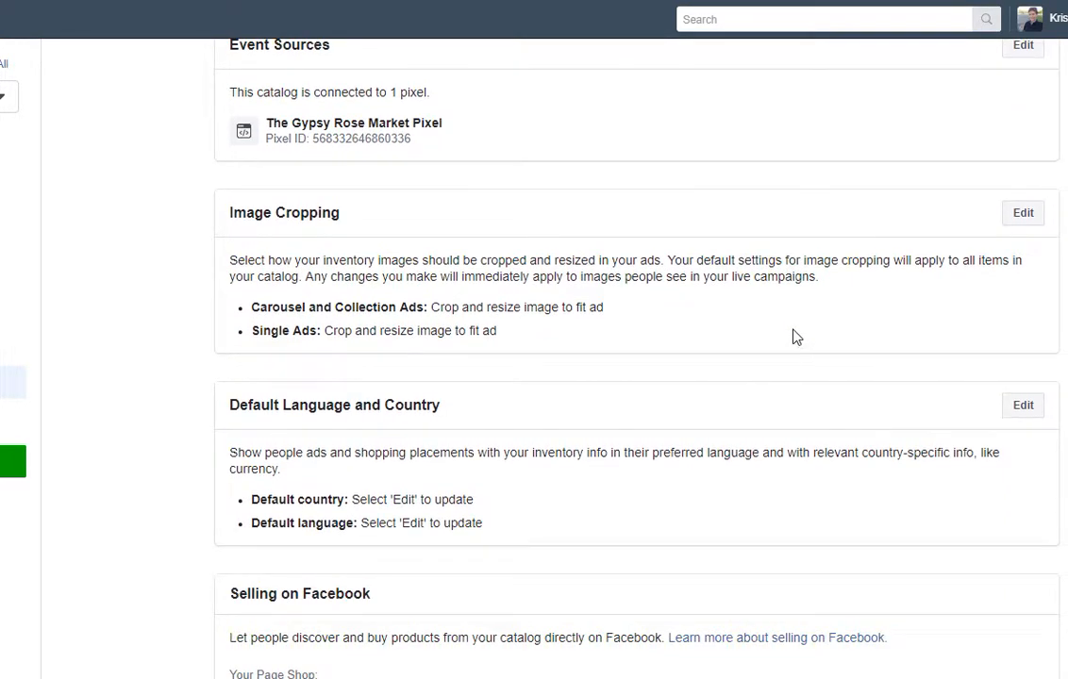
left_click(1023, 213)
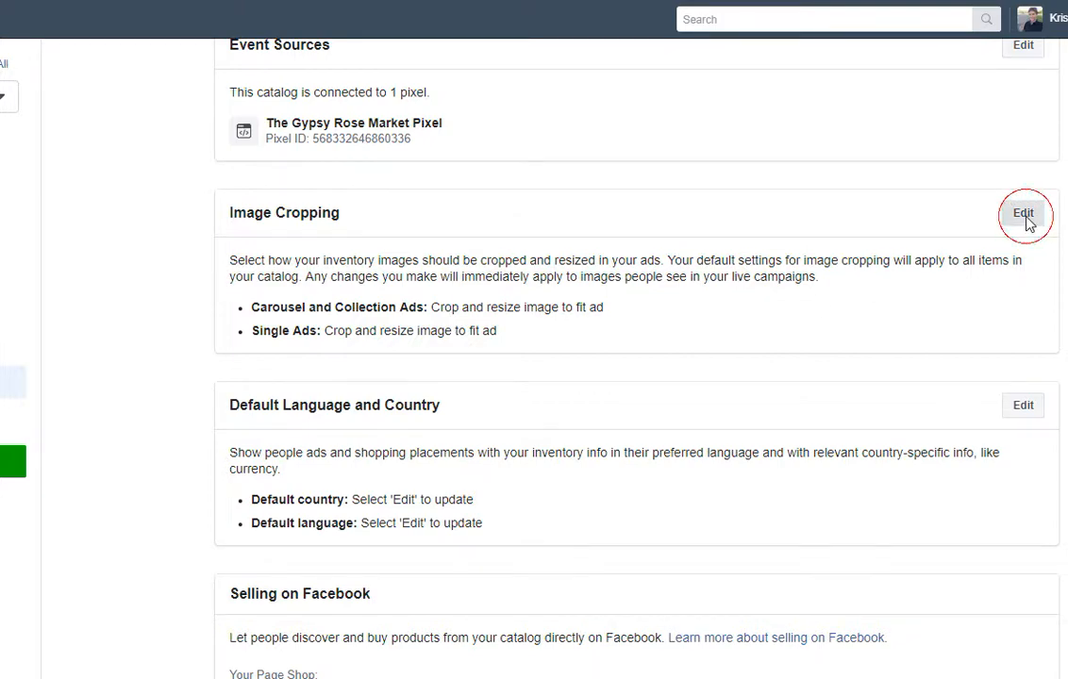
scroll(809, 264, "down", 2)
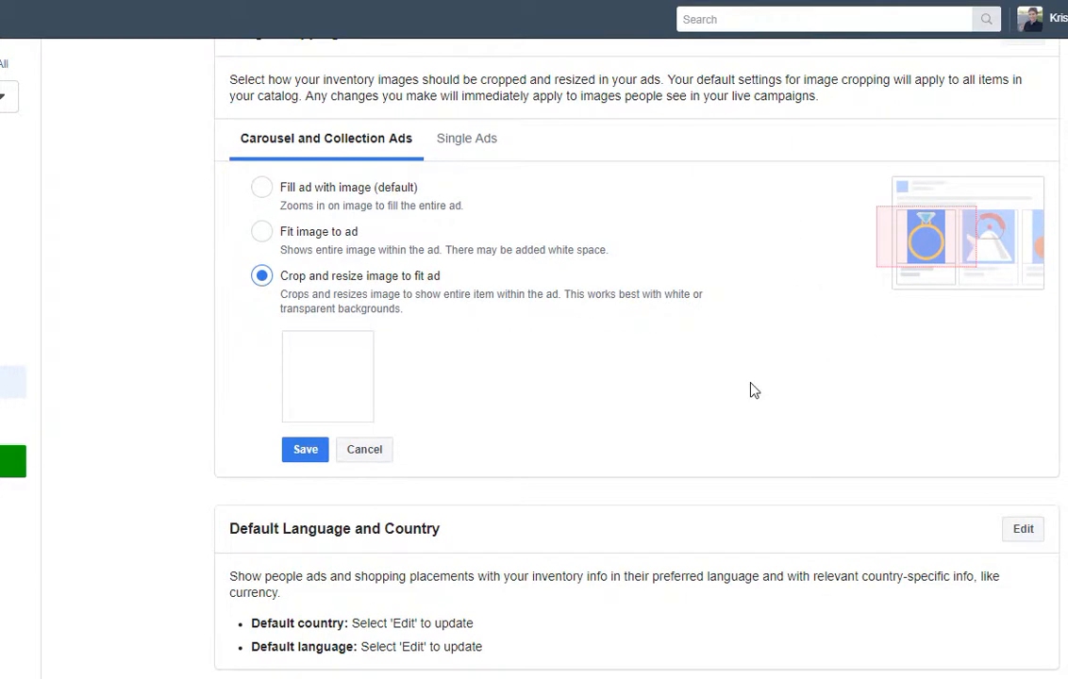
left_click(463, 149)
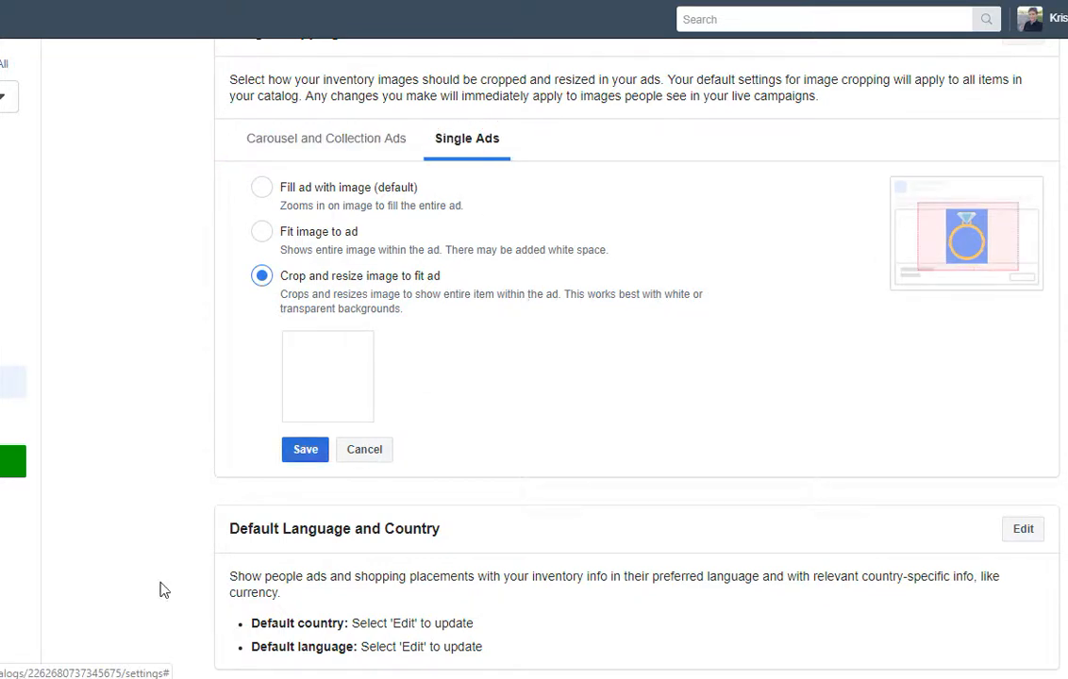
left_click(374, 459)
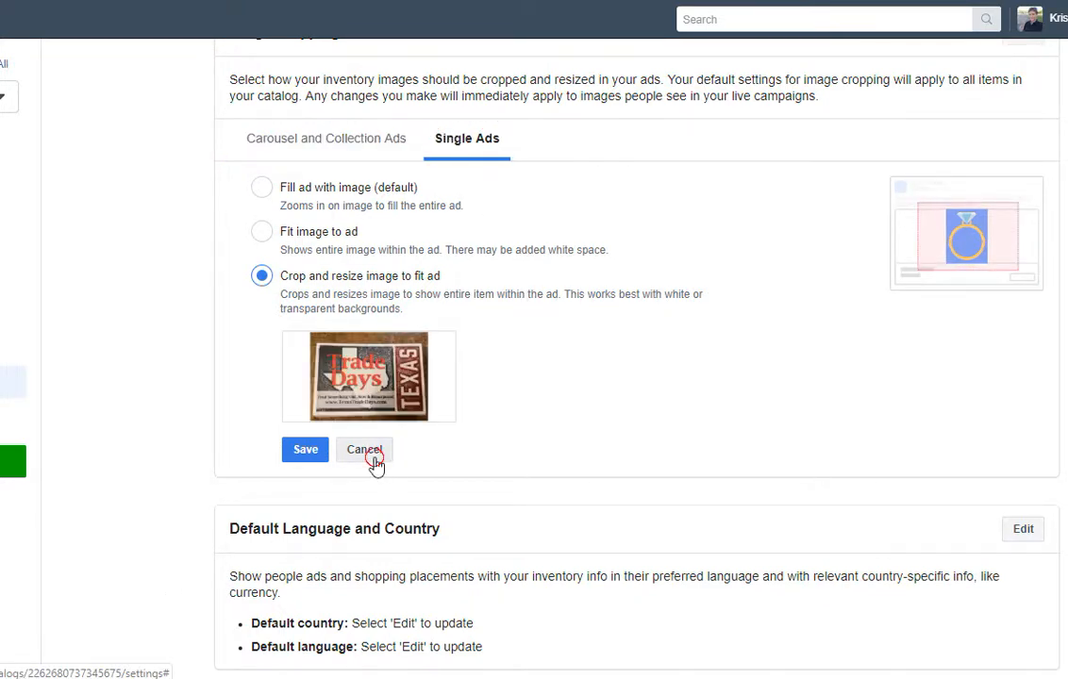
scroll(526, 431, "down", 1)
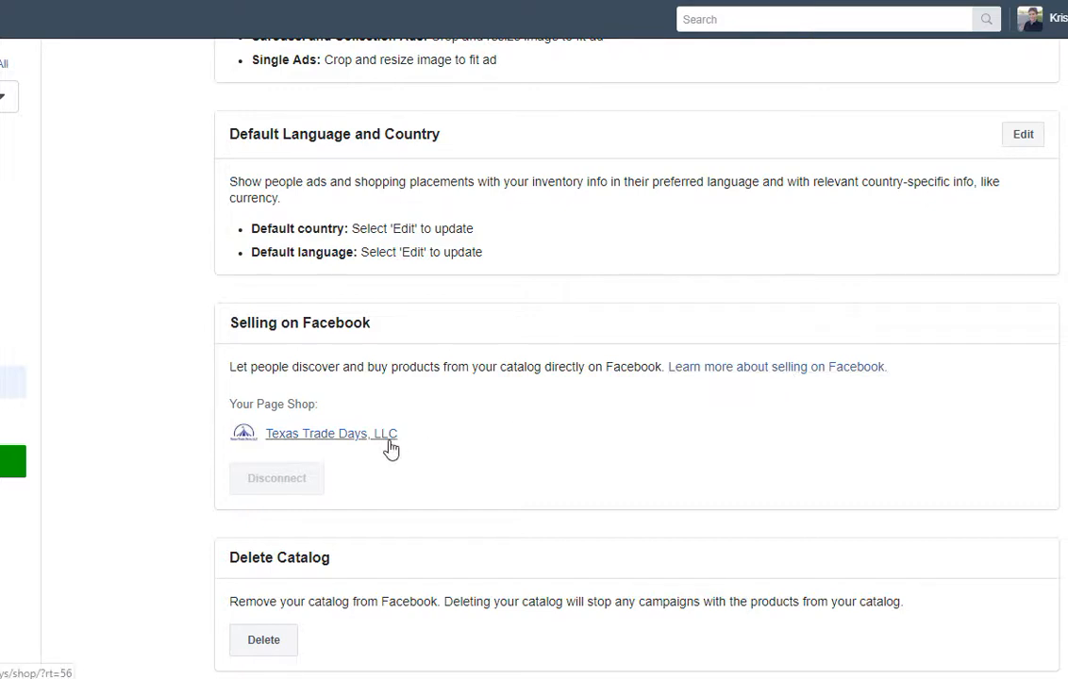
Reselect the Texas Trade Days, LLC - WooCommerce catalog and follow its Page Shop link to the Page.
scroll(392, 450, "down", 1)
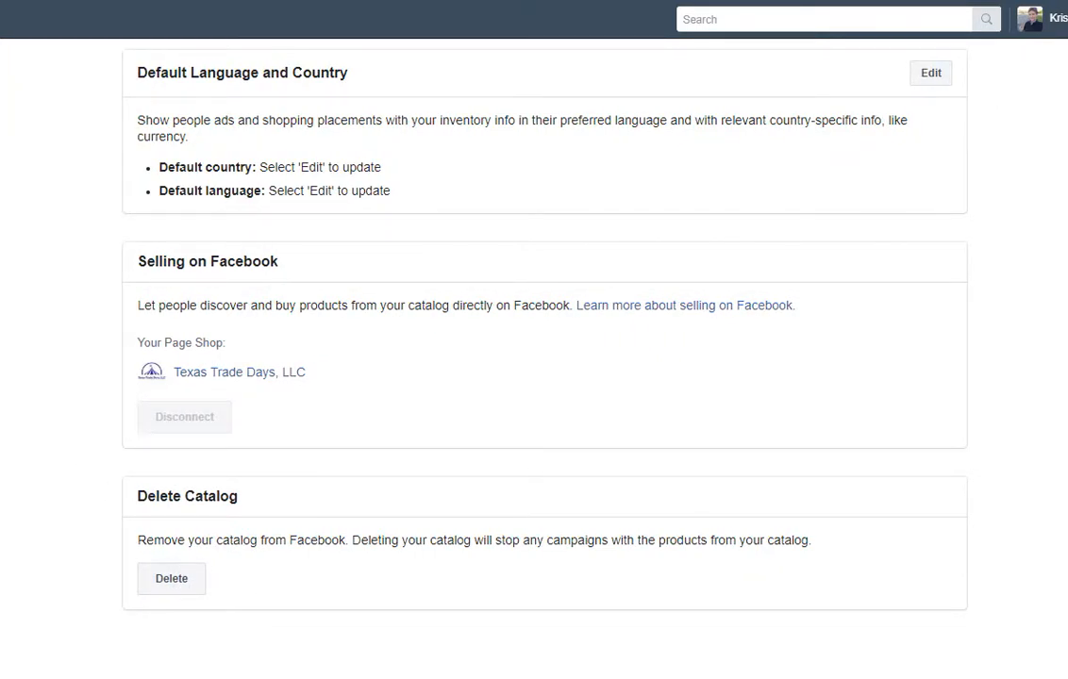
mouse_move(2, 382)
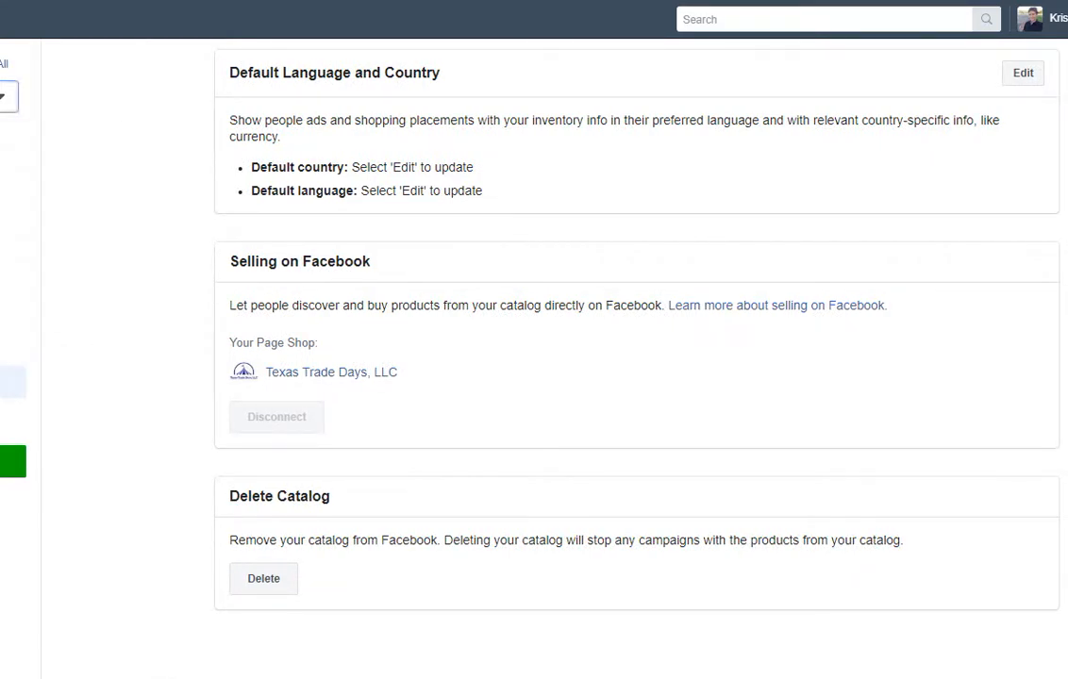
left_click(3, 97)
left_click(10, 214)
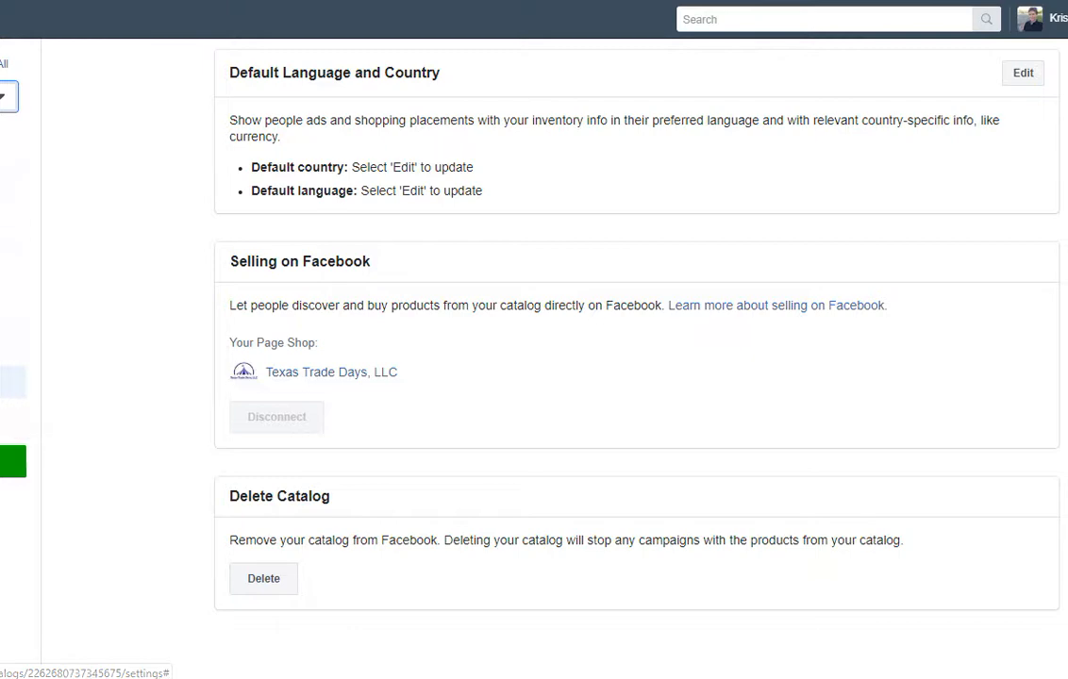
scroll(637, 358, "up", 5)
scroll(637, 358, "up", 5)
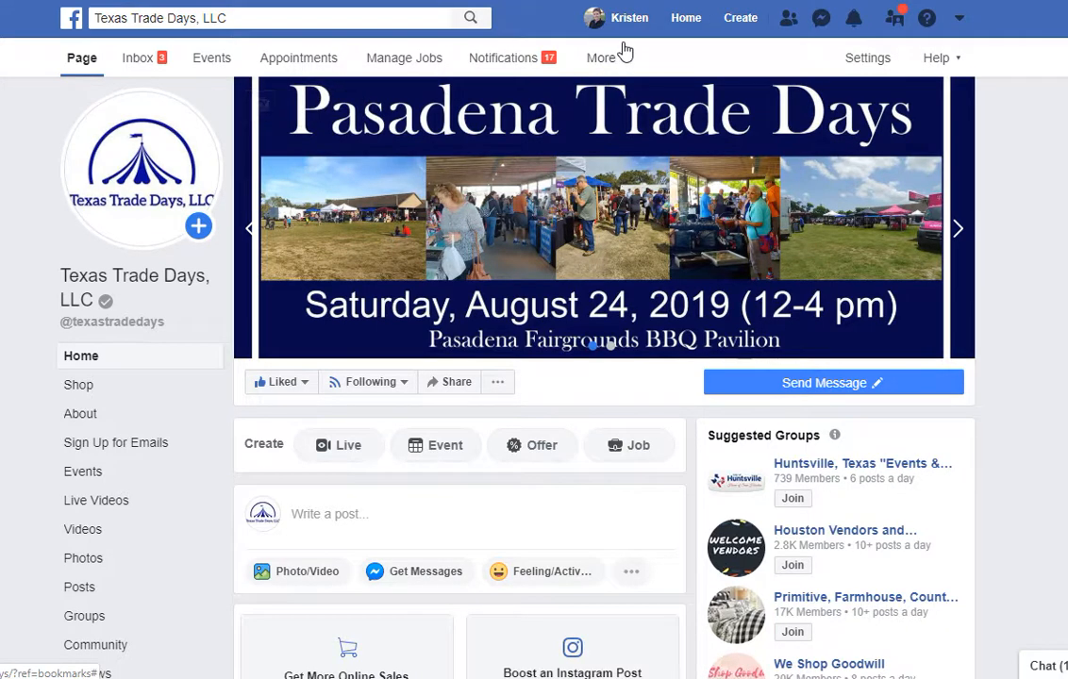
Open the Page's Shop showing Texas Trade Days Decals at $5.75, discarding a shop description.
scroll(604, 341, "down", 2)
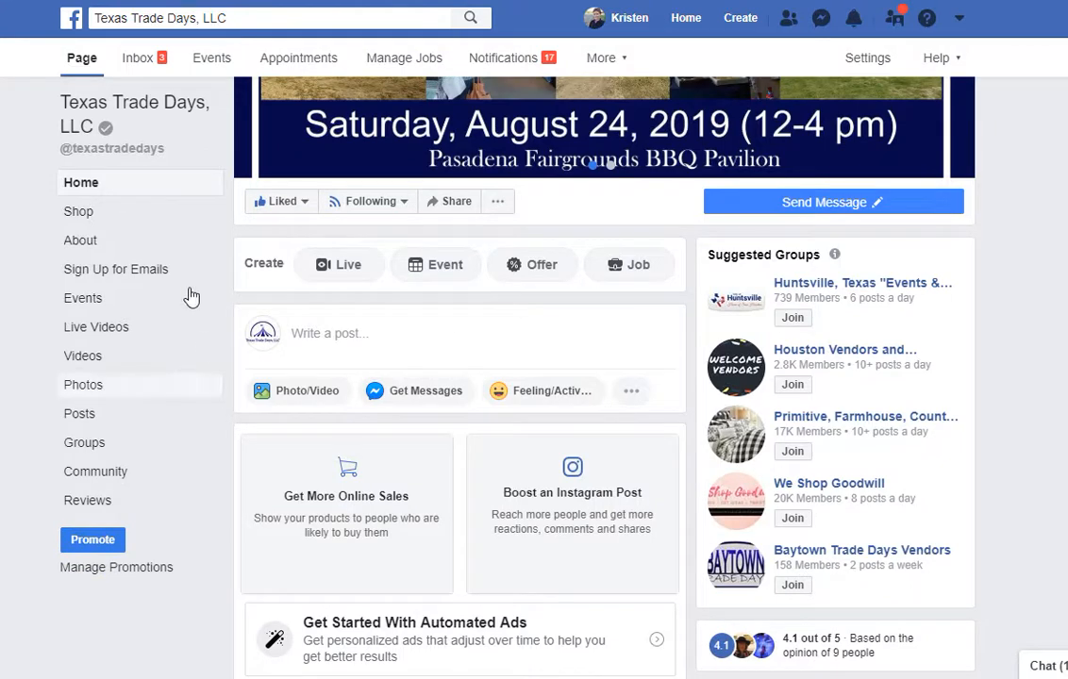
left_click(90, 213)
scroll(657, 295, "down", 2)
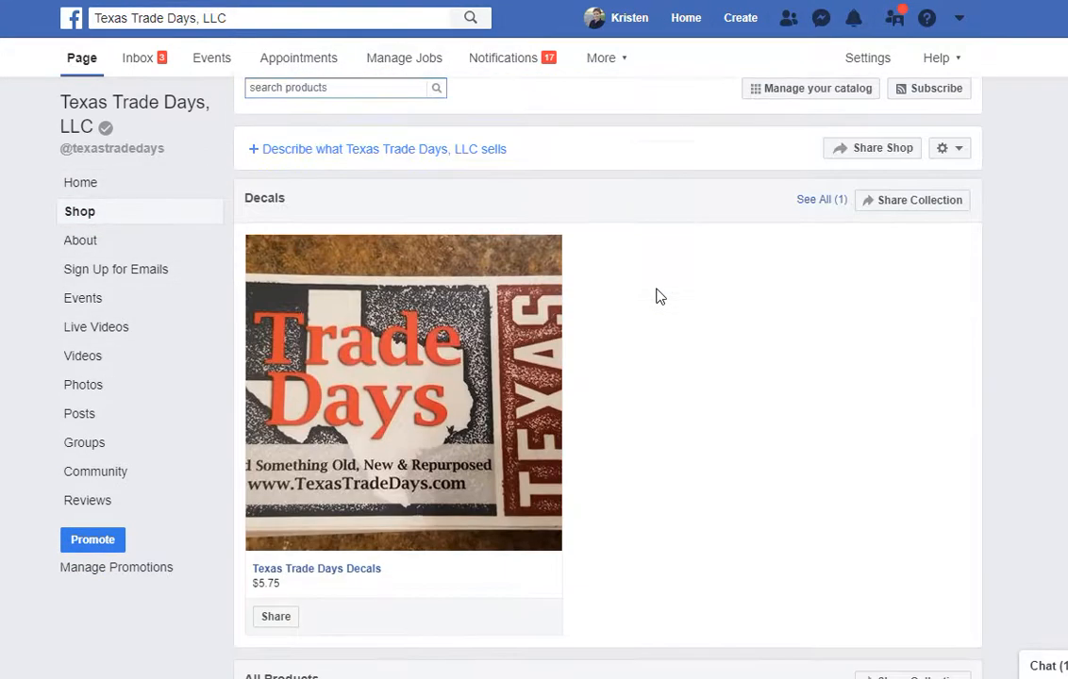
scroll(657, 295, "up", 1)
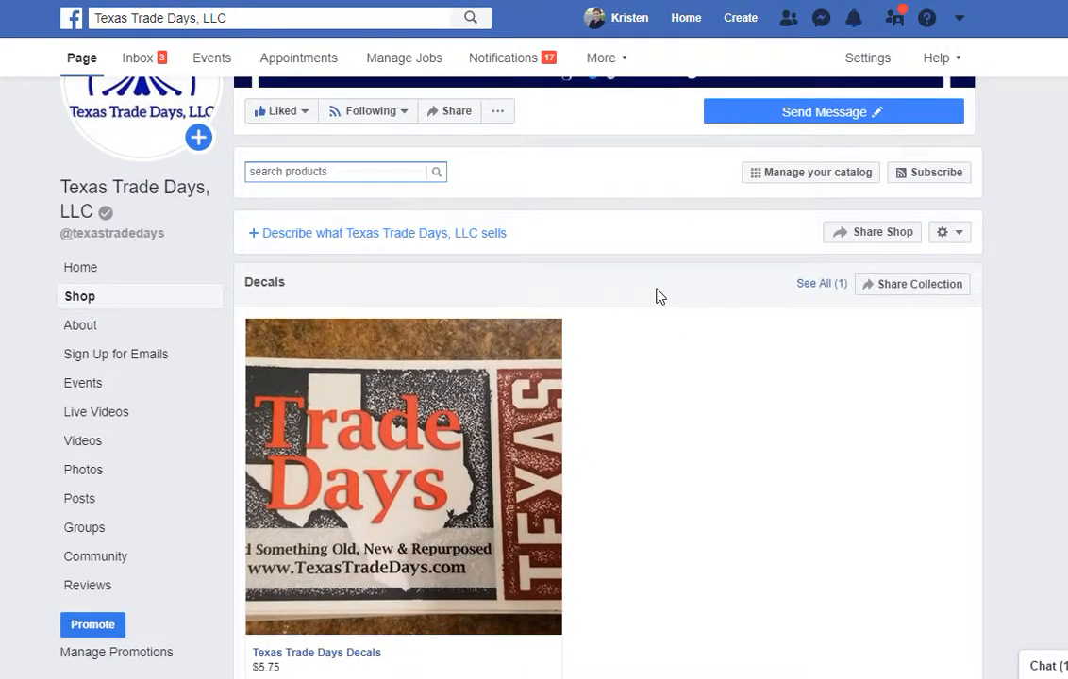
left_click(486, 237)
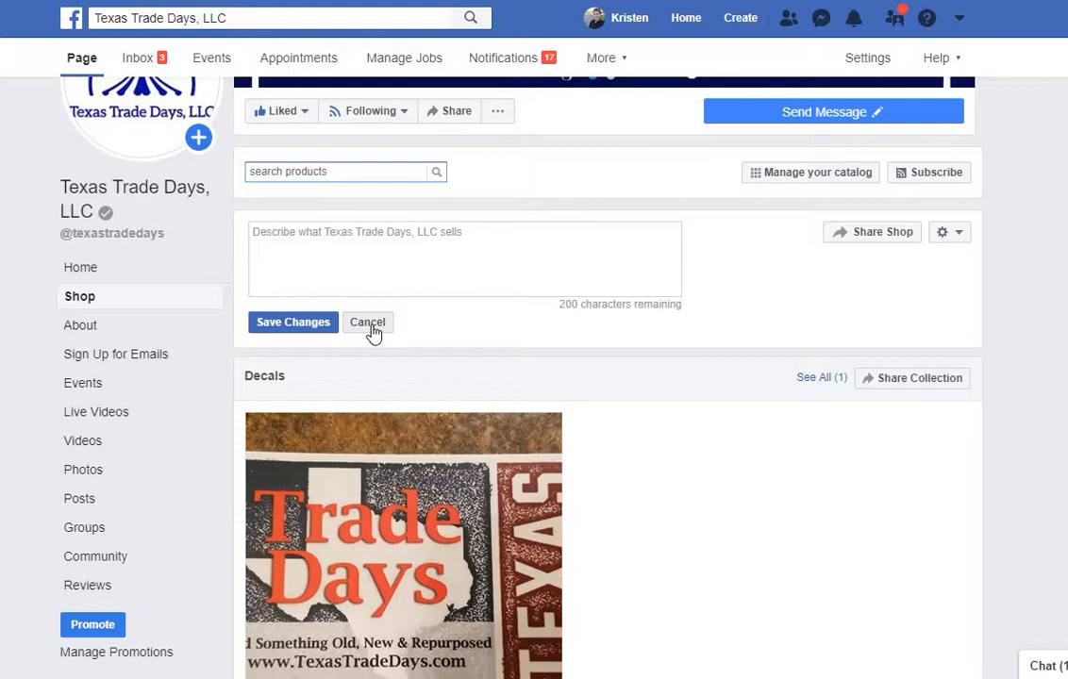
left_click(368, 324)
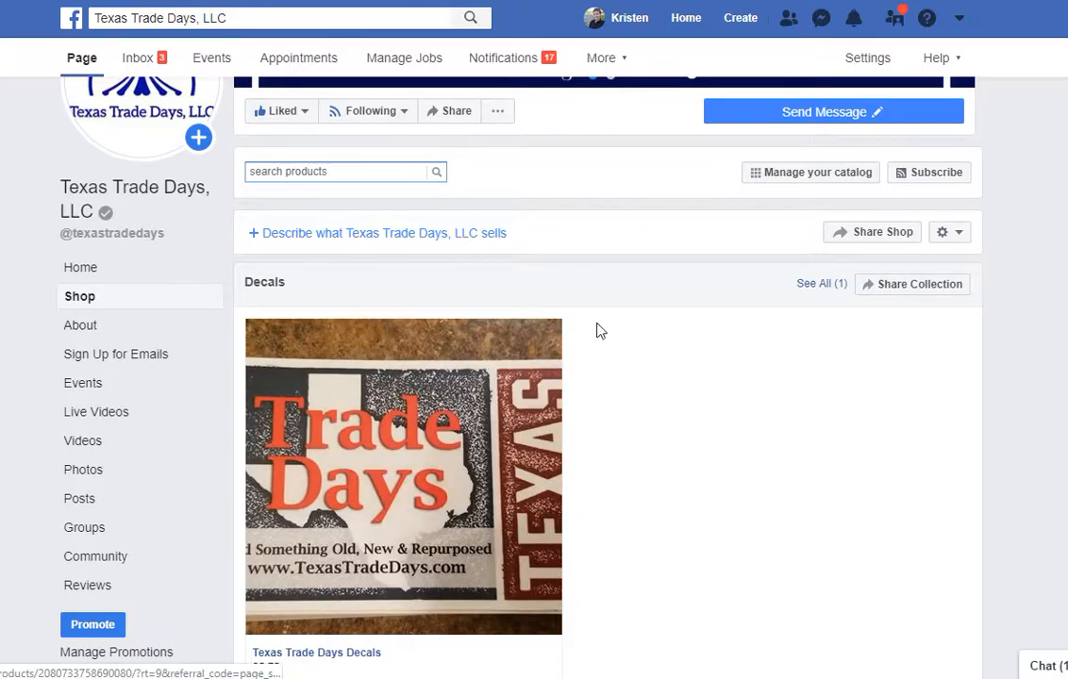
scroll(669, 306, "down", 2)
scroll(669, 306, "up", 3)
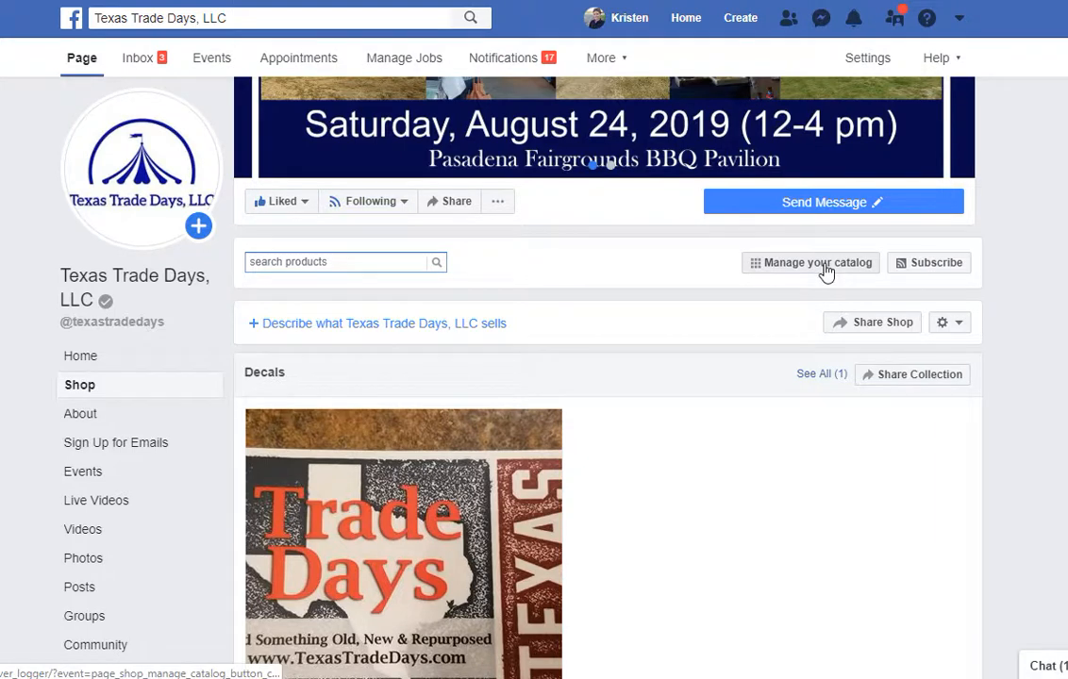
Choose Add Products > Add New in the catalog, keeping Add Manually selected.
scroll(827, 272, "down", 2)
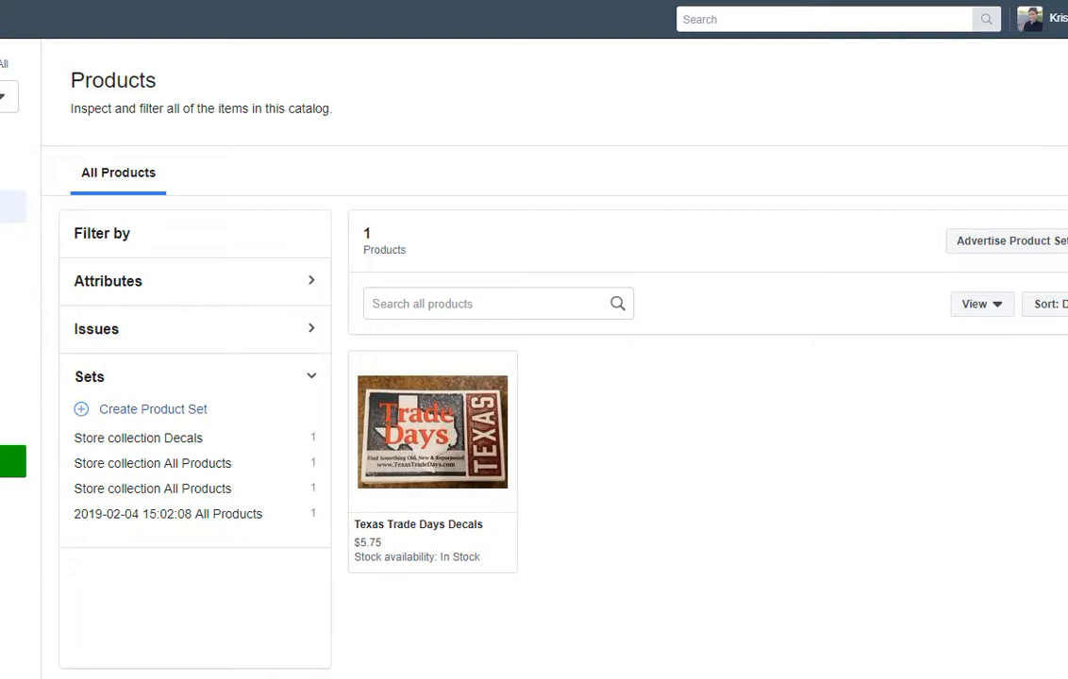
left_click(1066, 242)
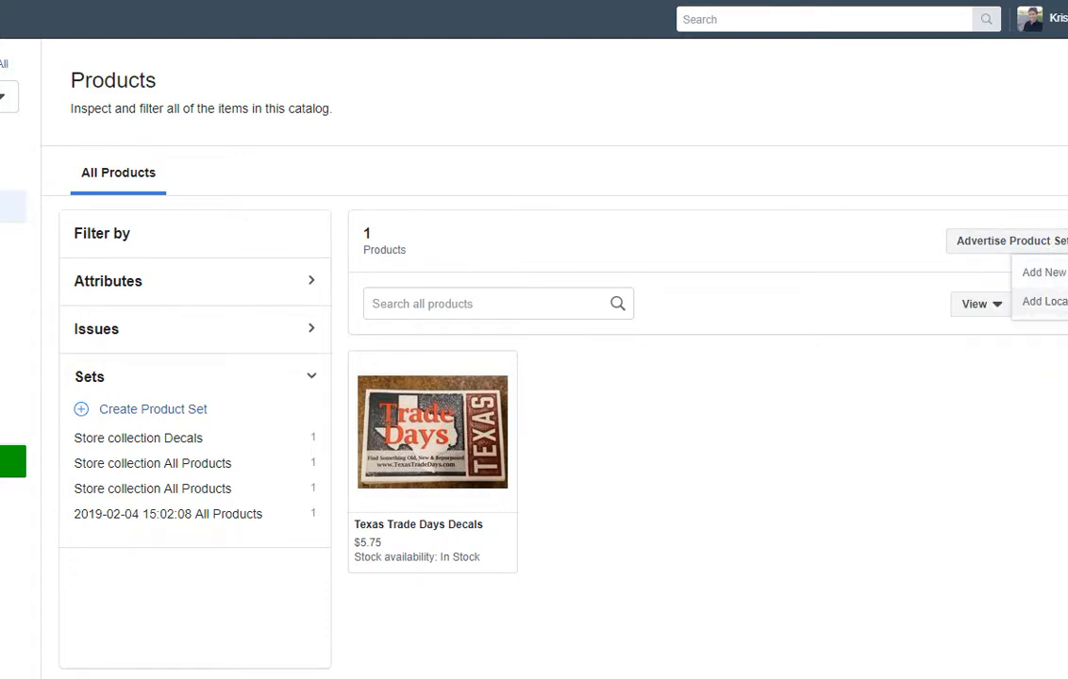
left_click(1043, 272)
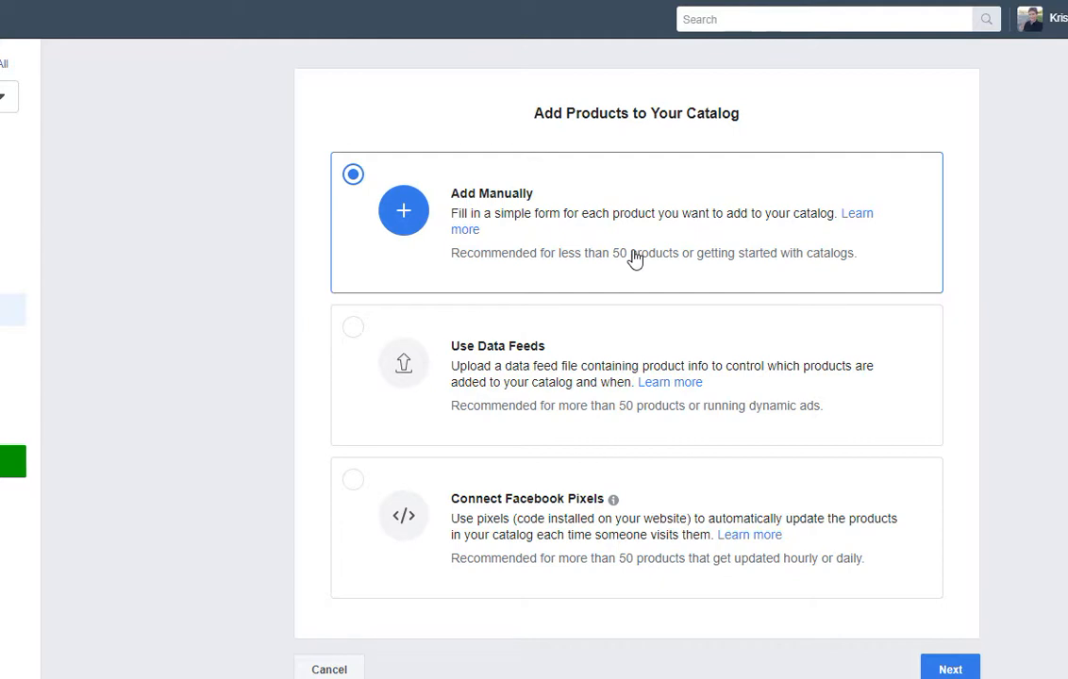
scroll(636, 257, "down", 1)
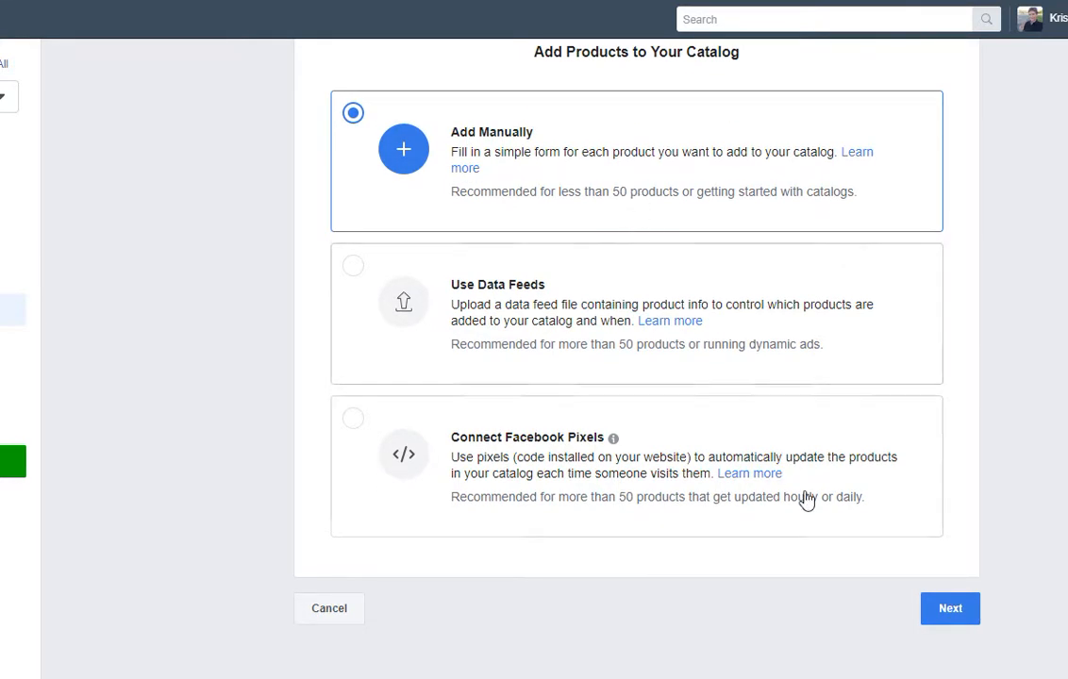
left_click(950, 611)
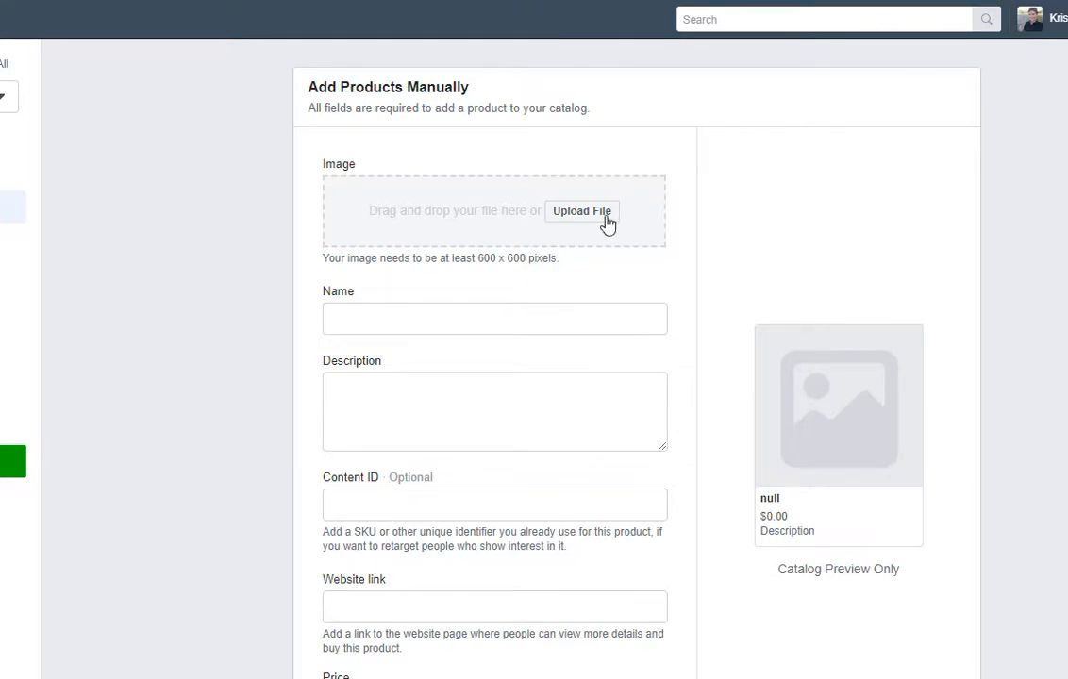
scroll(584, 212, "down", 2)
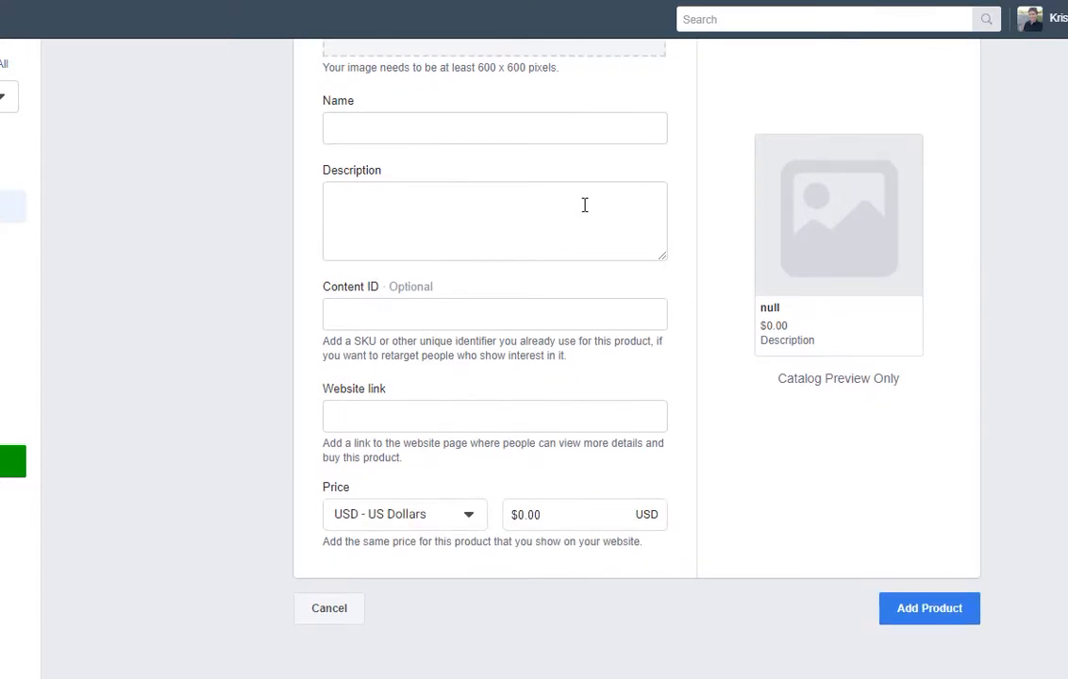
scroll(585, 208, "up", 2)
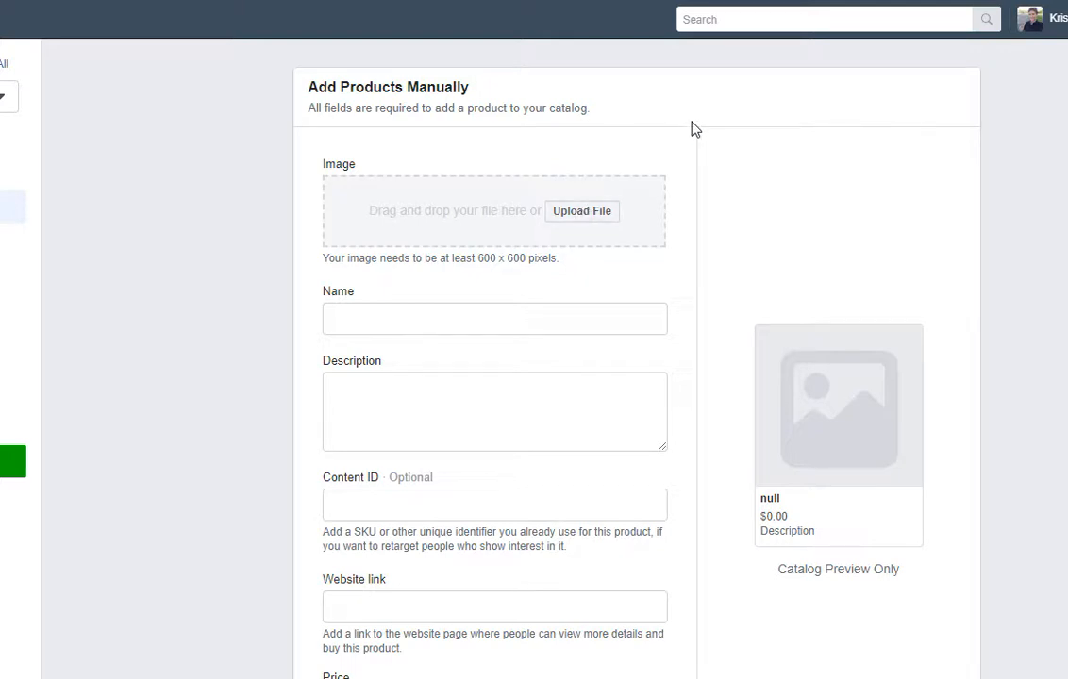
scroll(694, 129, "down", 1)
scroll(693, 129, "up", 1)
left_click(473, 320)
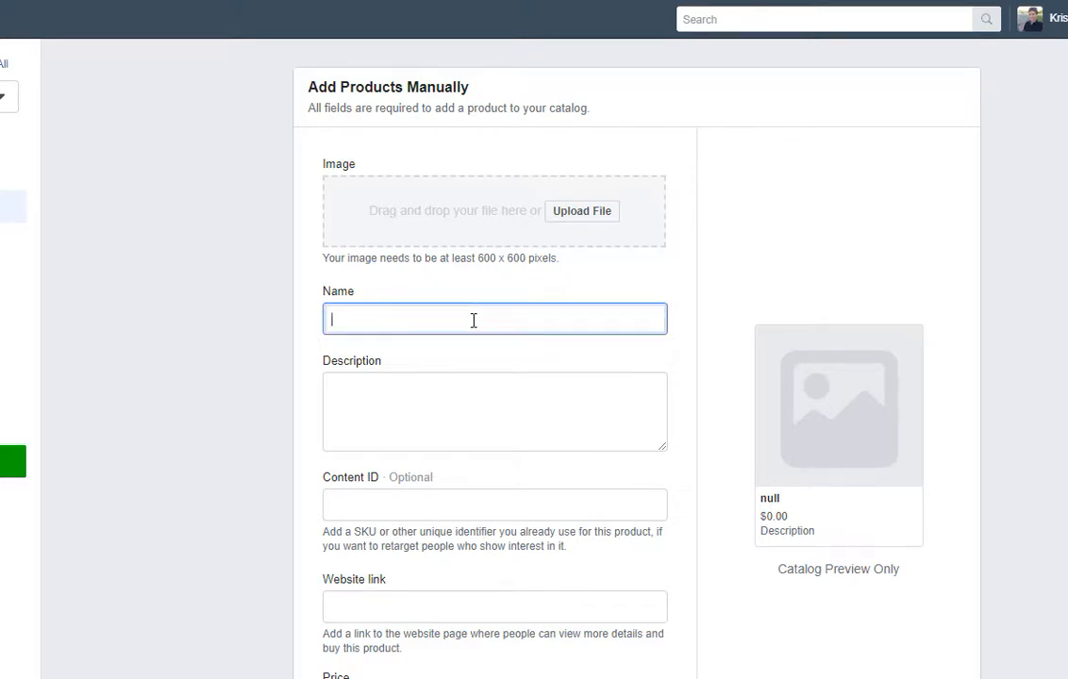
scroll(474, 320, "down", 1)
left_click(474, 305)
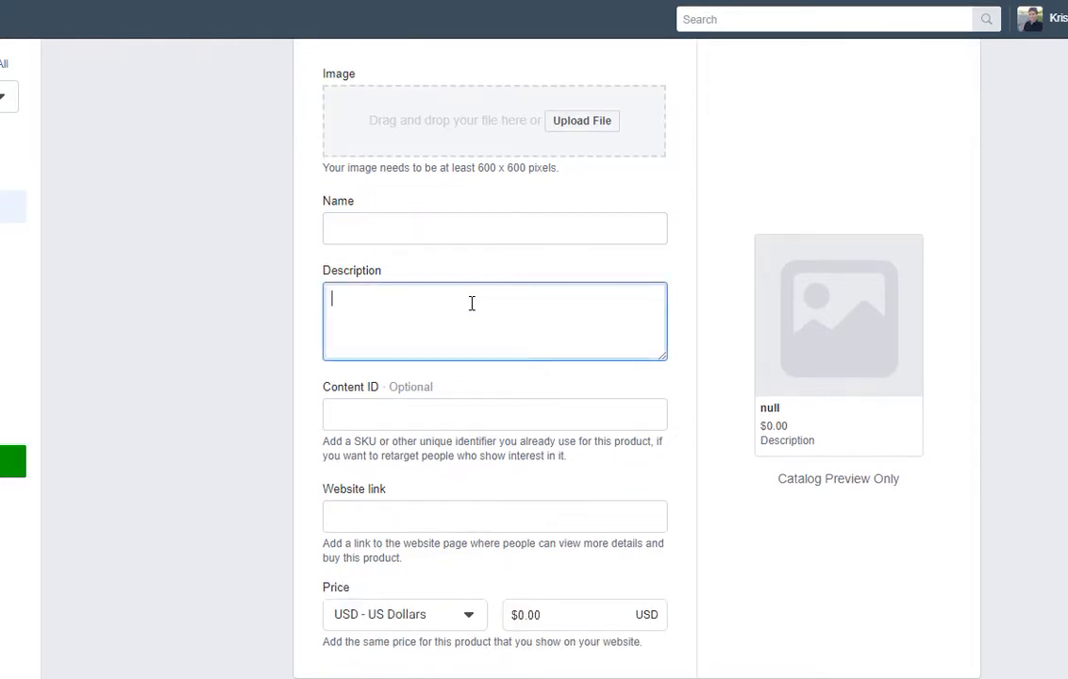
scroll(473, 307, "down", 1)
left_click(470, 311)
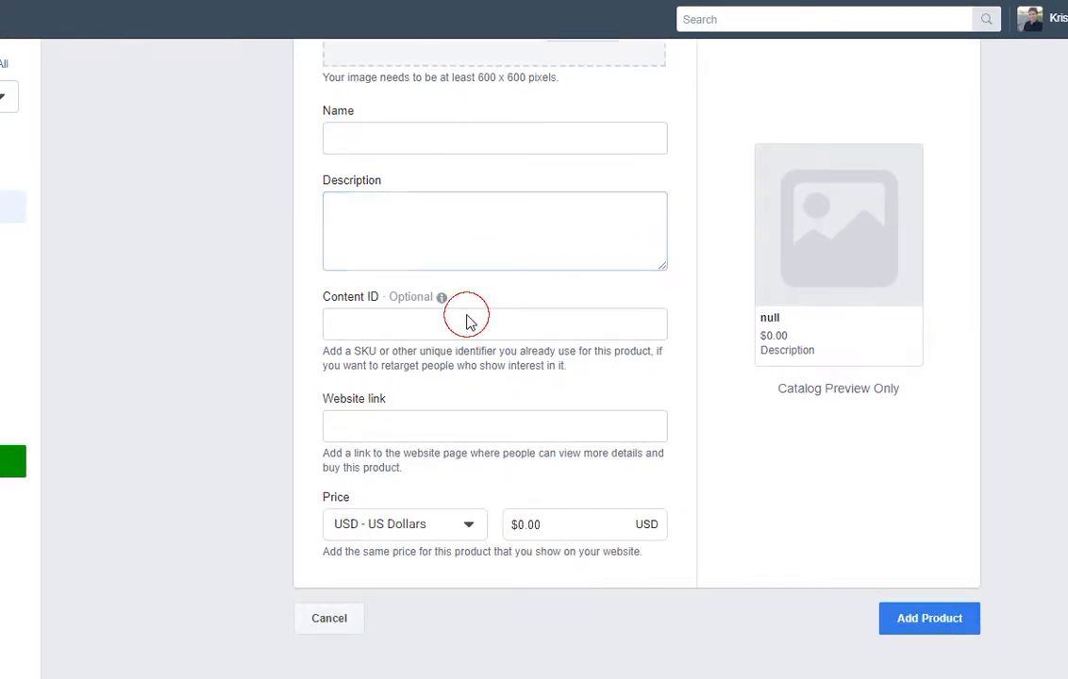
left_click(467, 321)
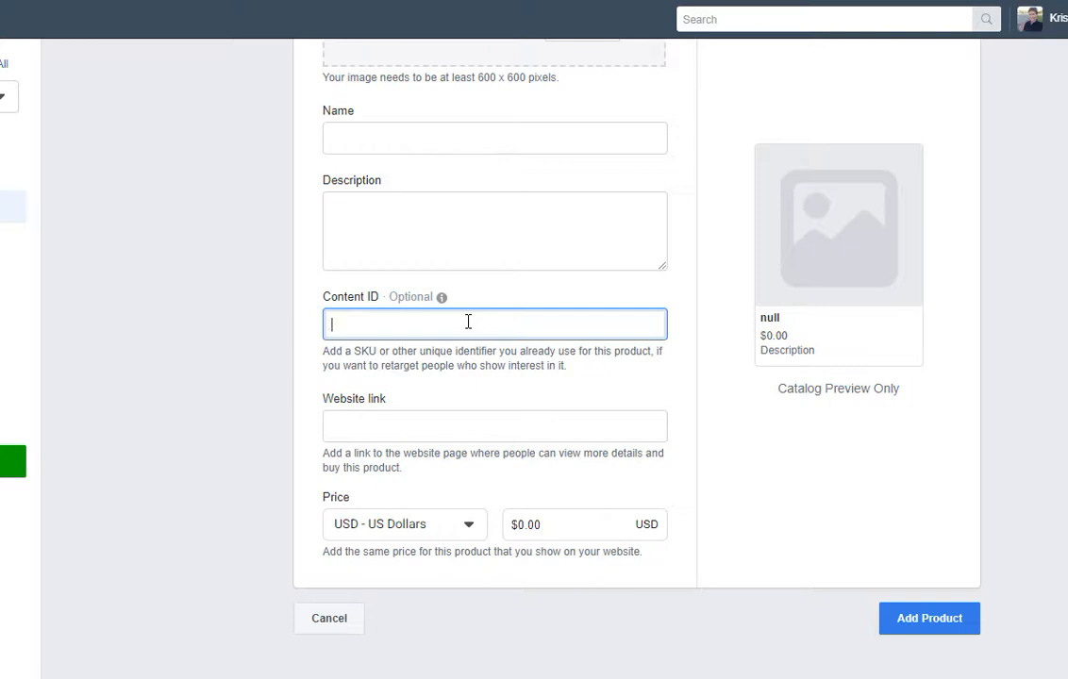
left_click_drag(496, 349, 414, 346)
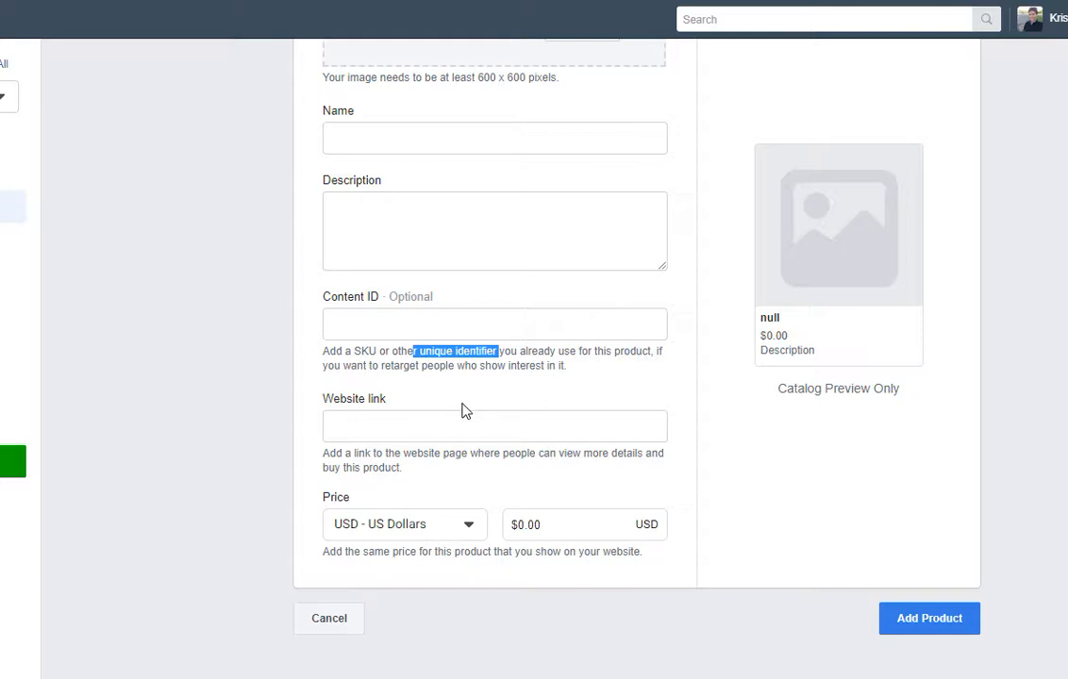
left_click(447, 324)
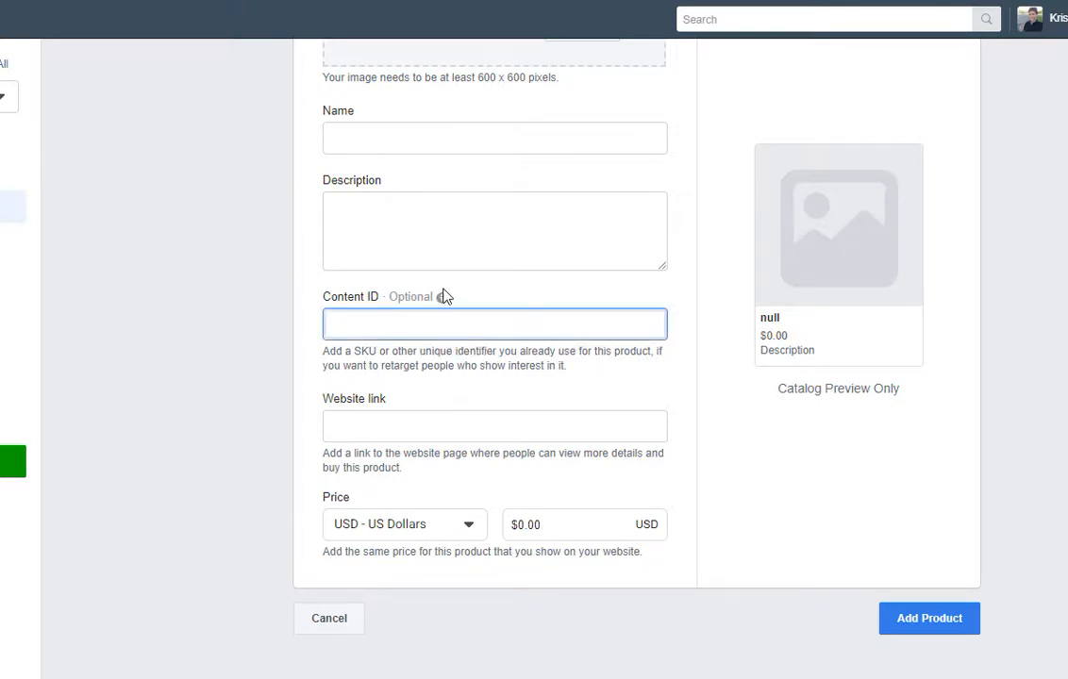
mouse_move(441, 298)
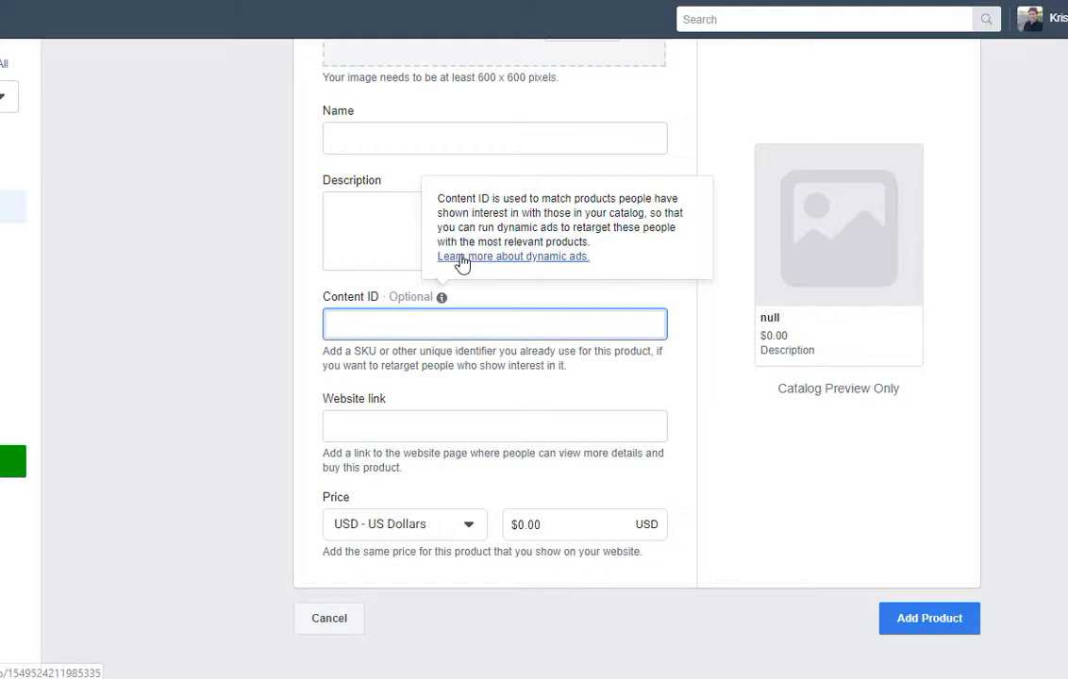
left_click(459, 303)
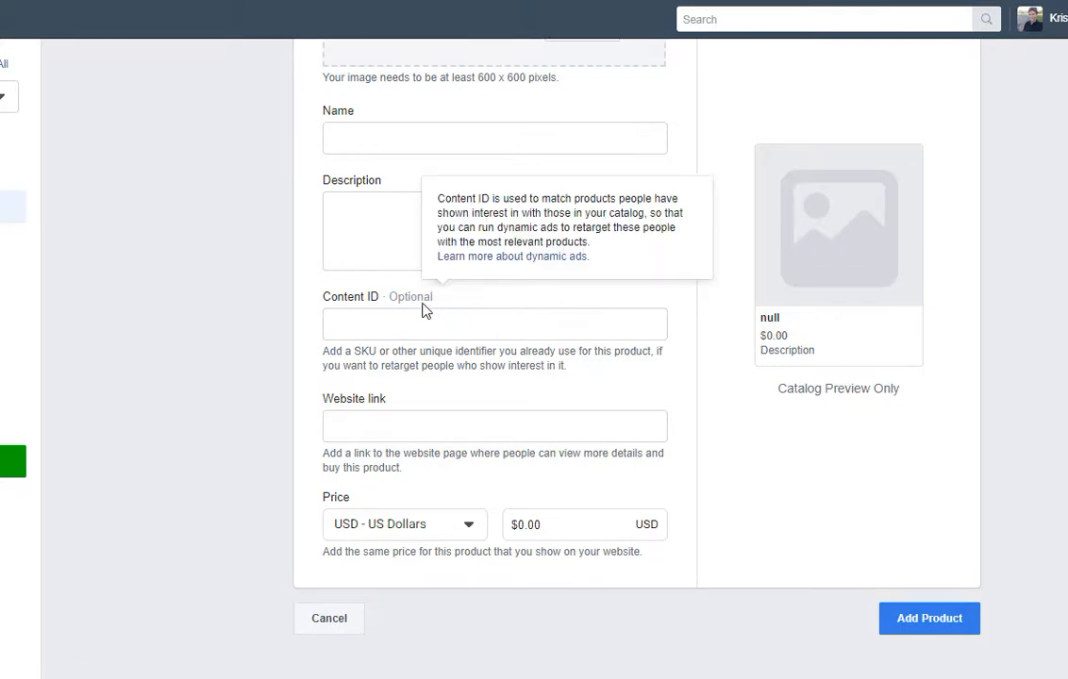
mouse_move(415, 302)
left_click_drag(449, 298, 388, 299)
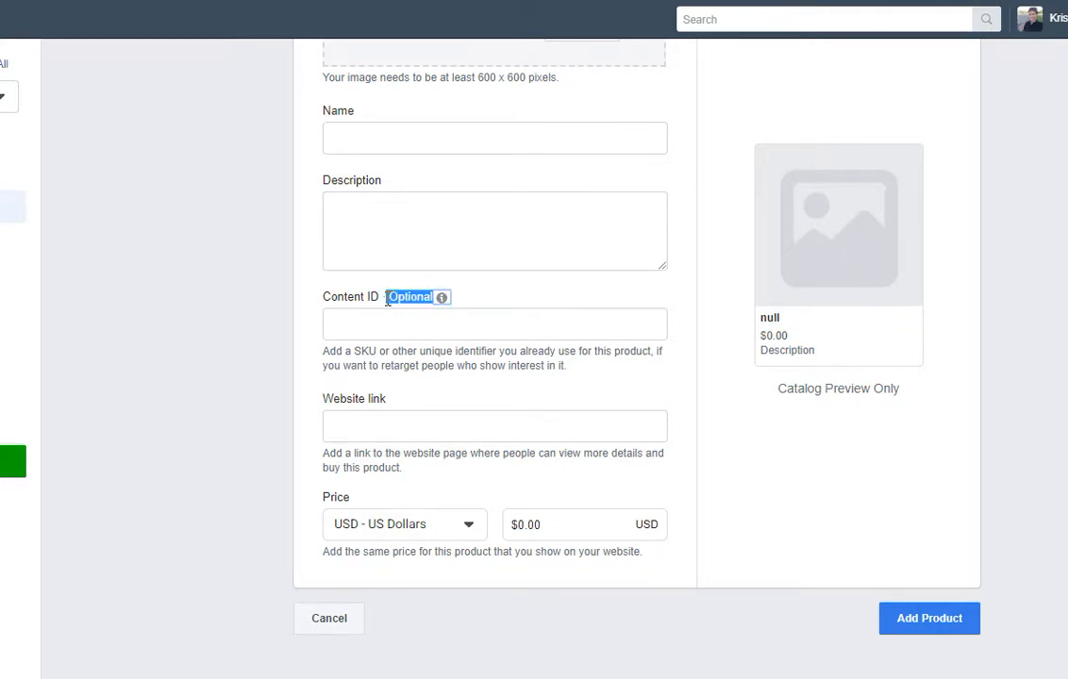
left_click(463, 298)
left_click(426, 318)
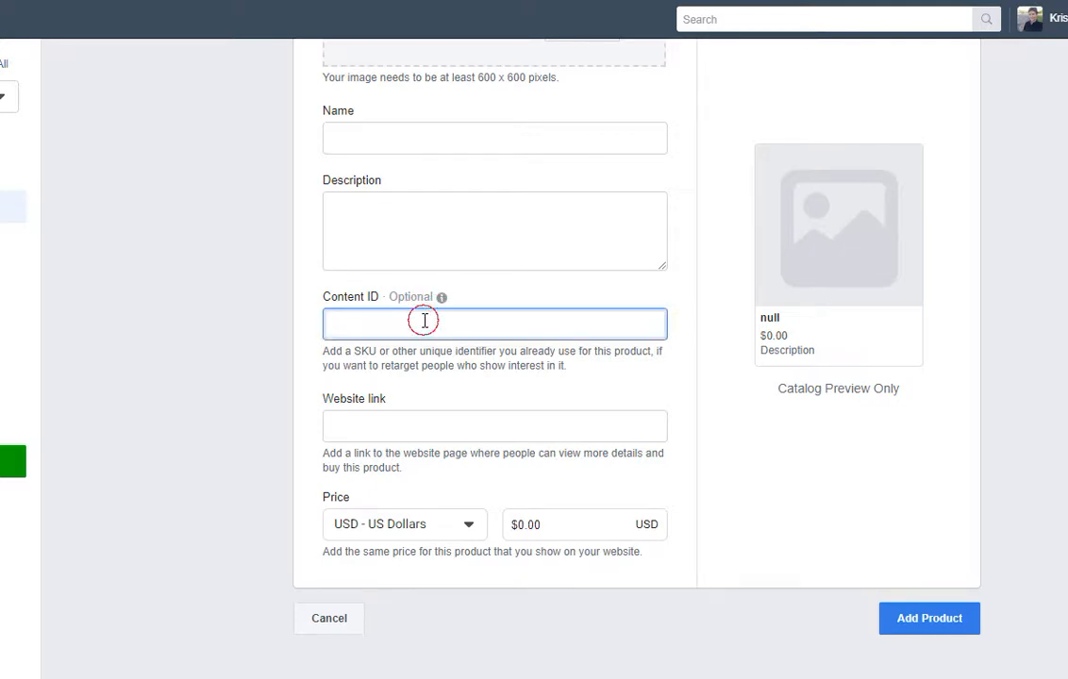
left_click(459, 295)
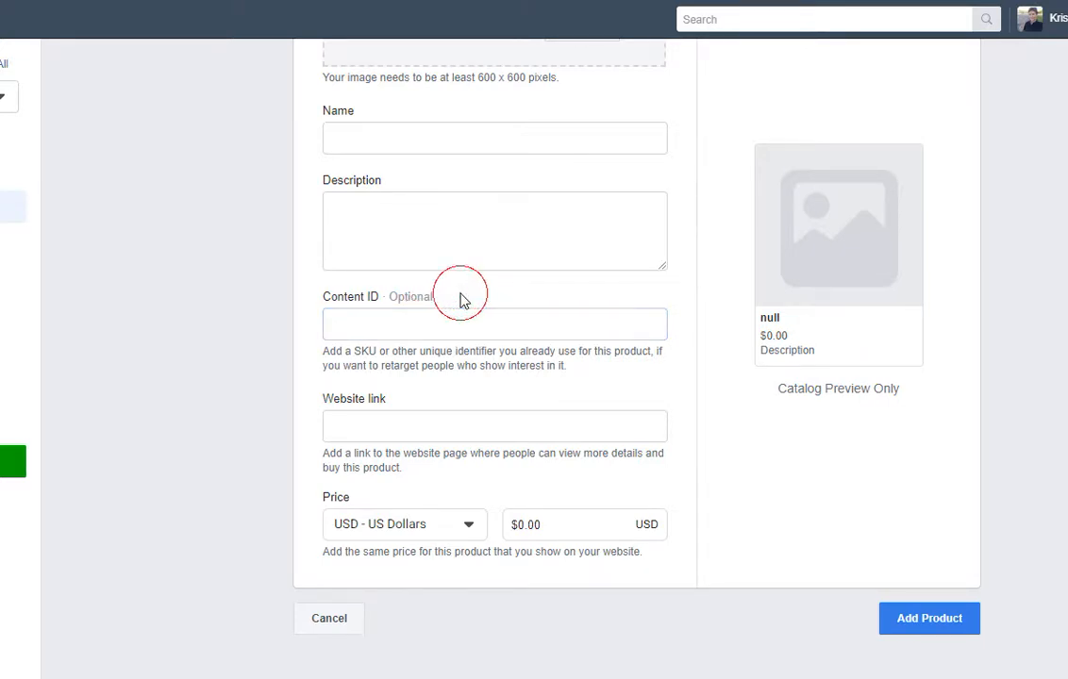
left_click(422, 428)
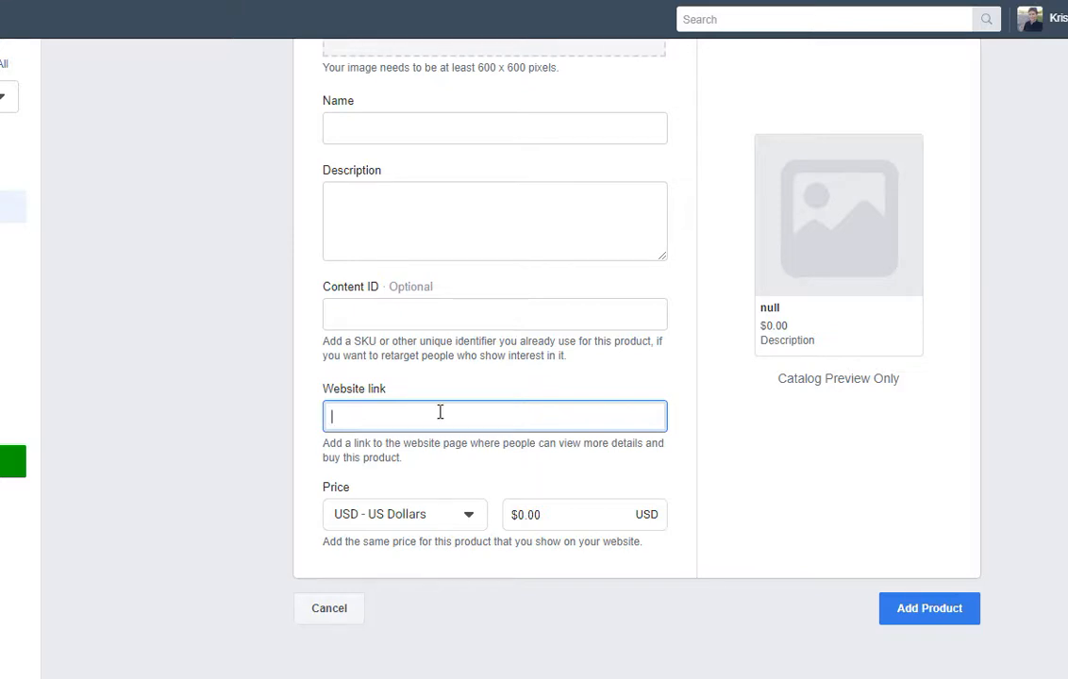
left_click(444, 516)
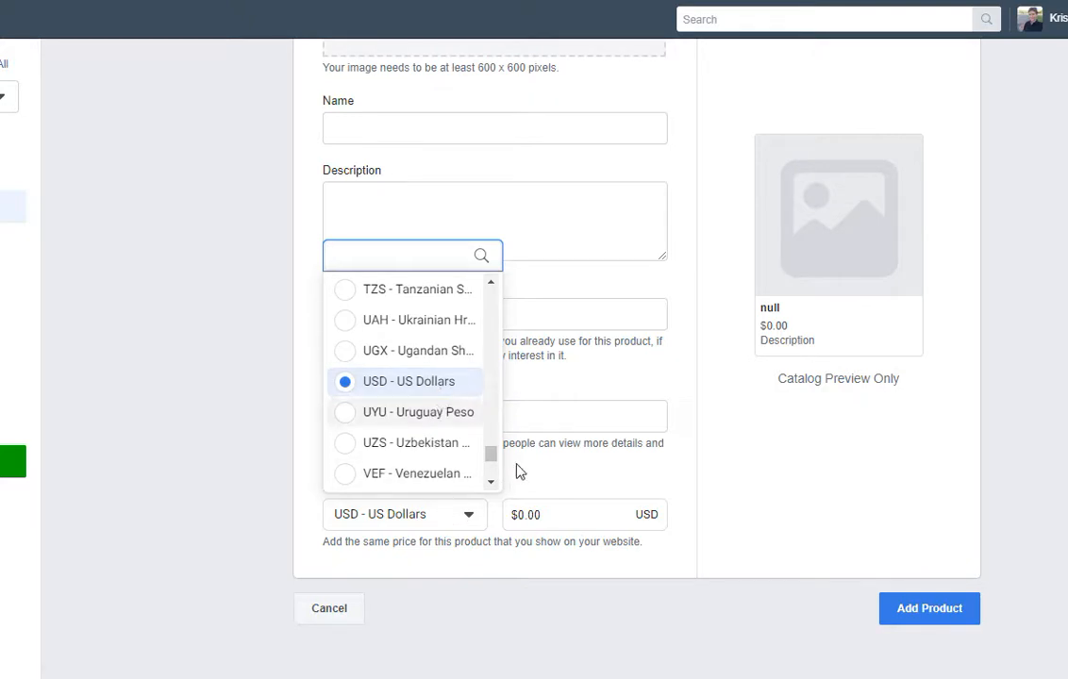
left_click(544, 479)
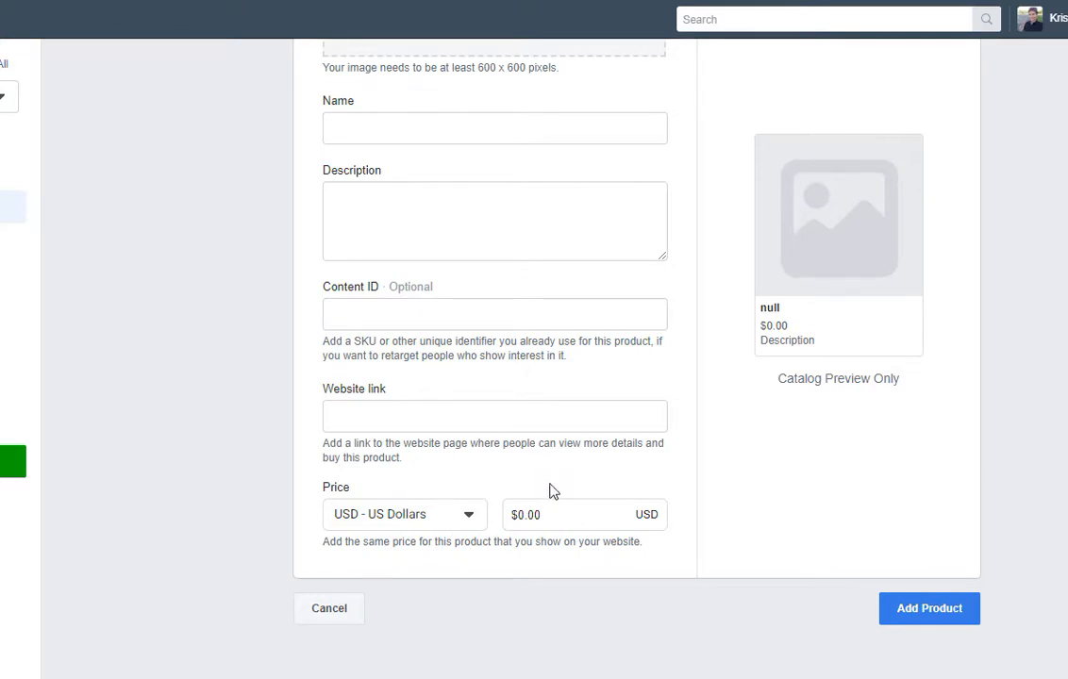
left_click(574, 513)
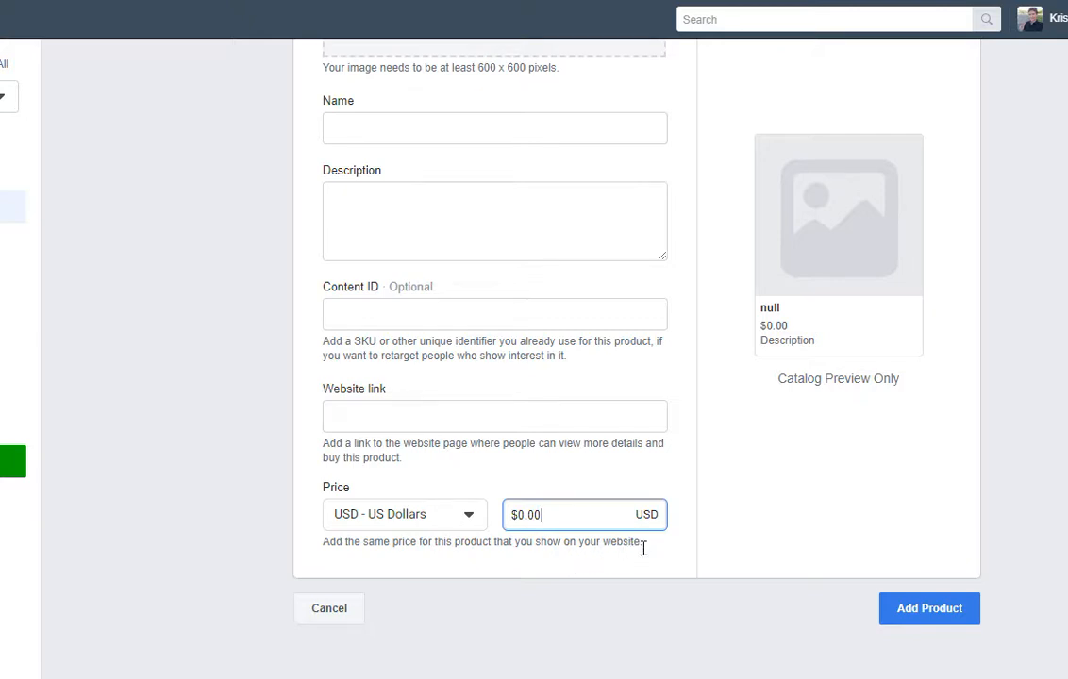
left_click_drag(643, 545, 345, 569)
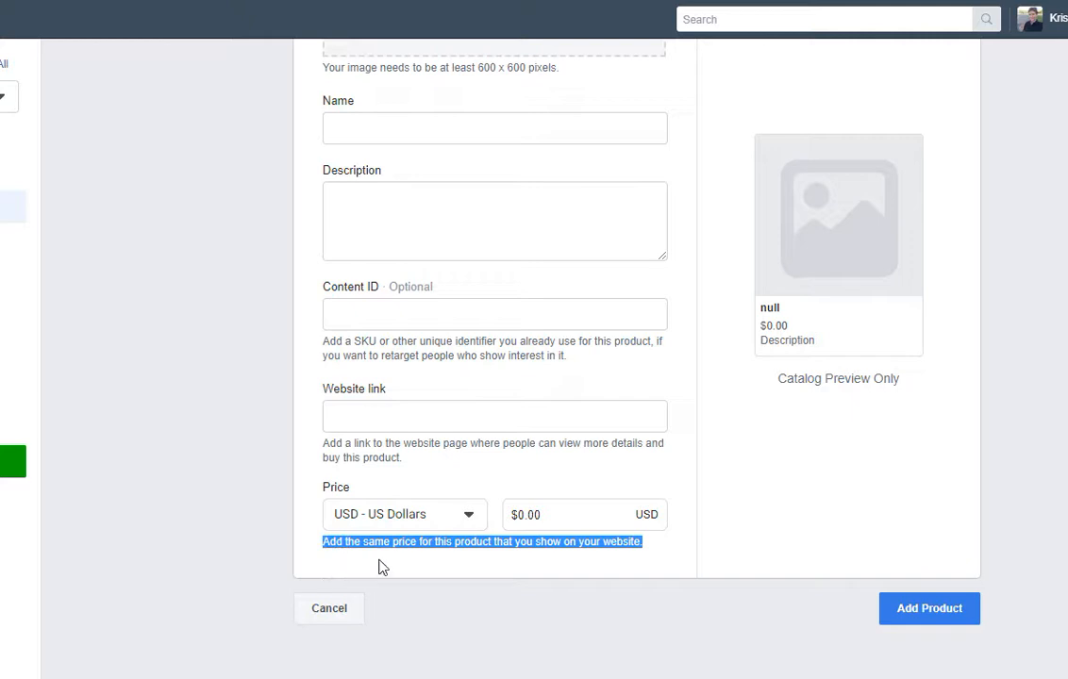
left_click(434, 567)
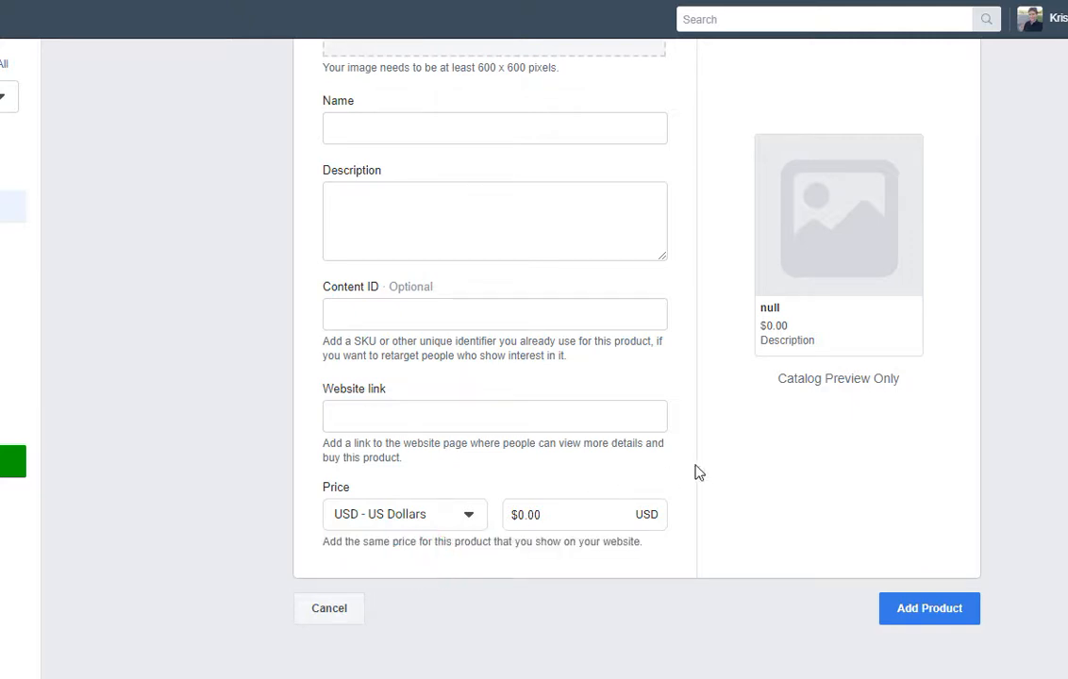
scroll(708, 470, "up", 2)
scroll(840, 429, "up", 1)
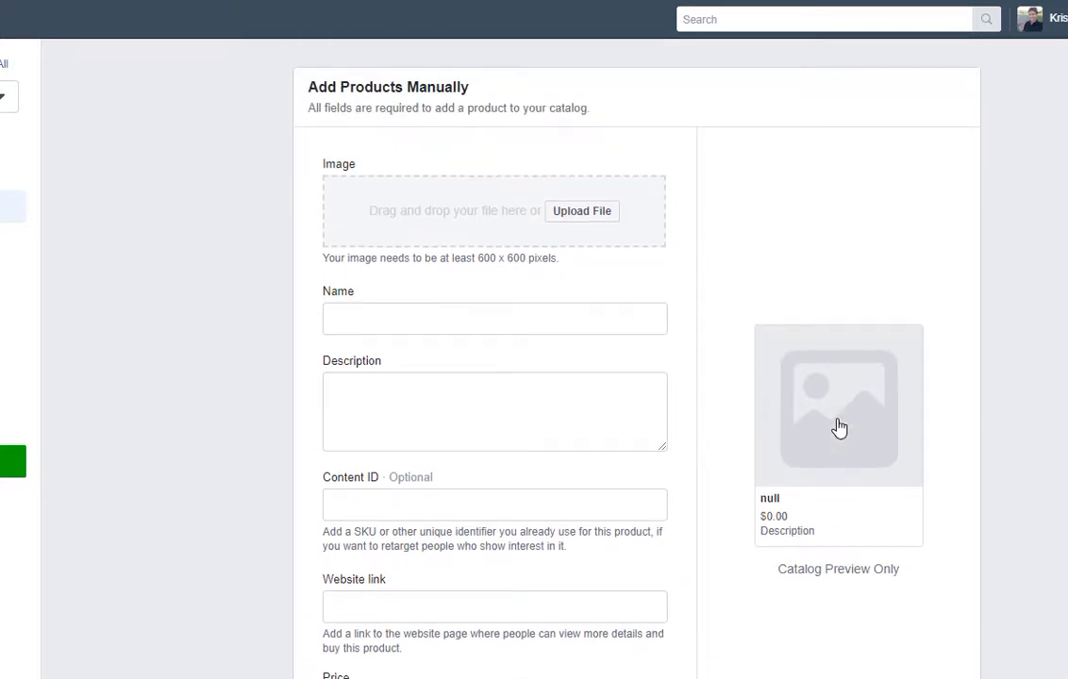
Enter the product name 'TXTD Test Product' and description 'This is only a test.'.
scroll(838, 443, "down", 1)
scroll(600, 416, "up", 1)
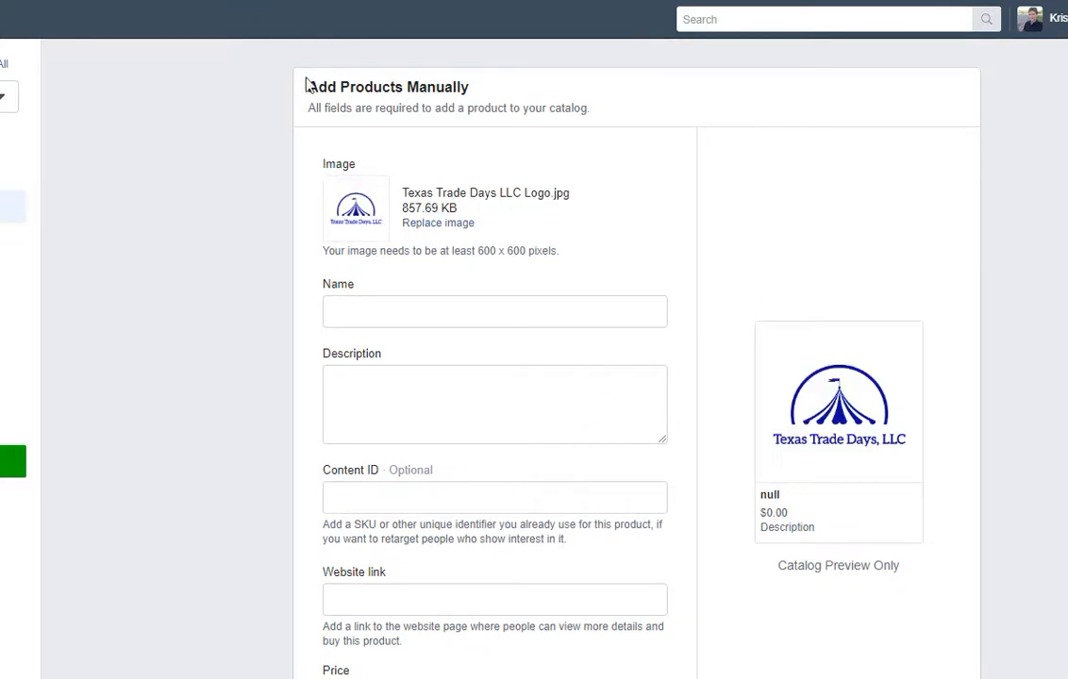
scroll(541, 283, "down", 1)
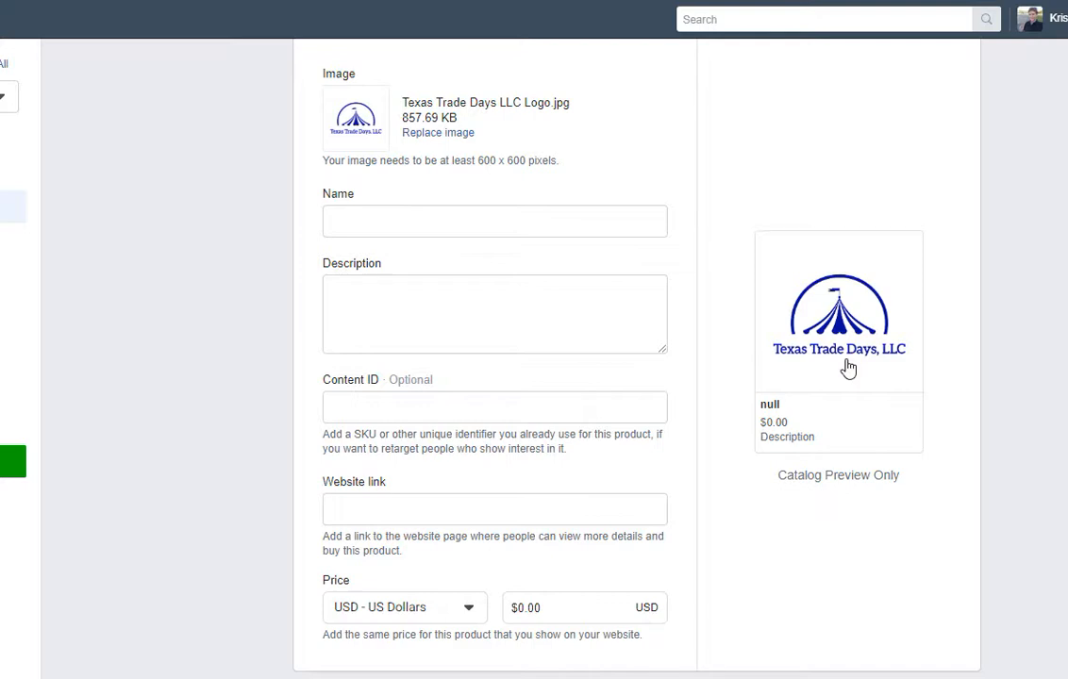
left_click(526, 223)
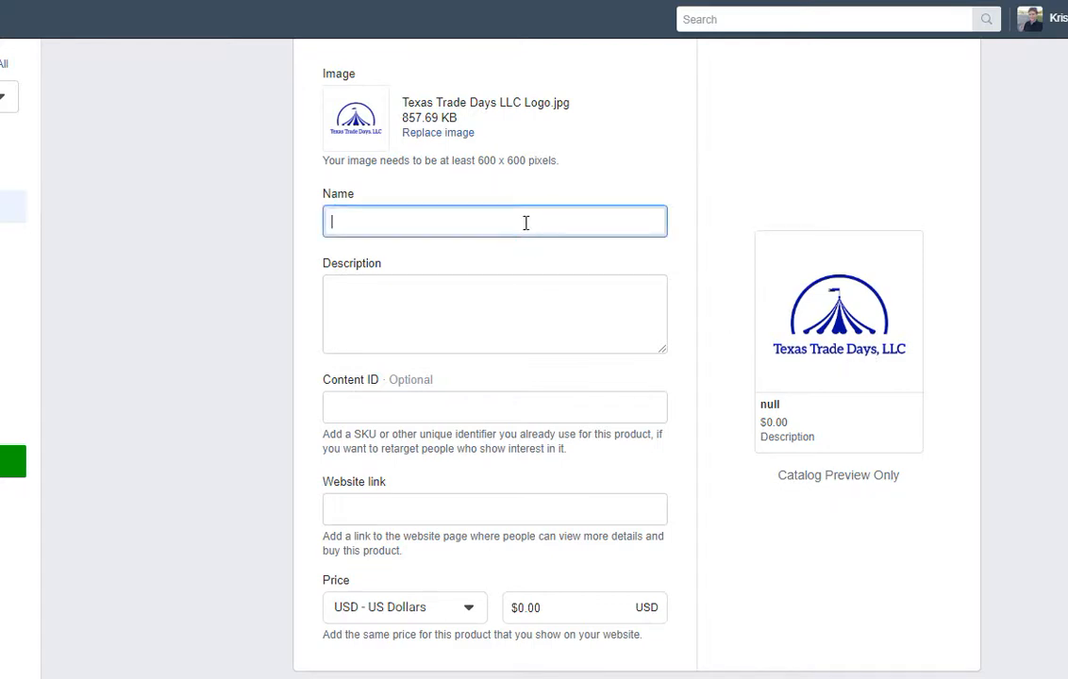
type("T")
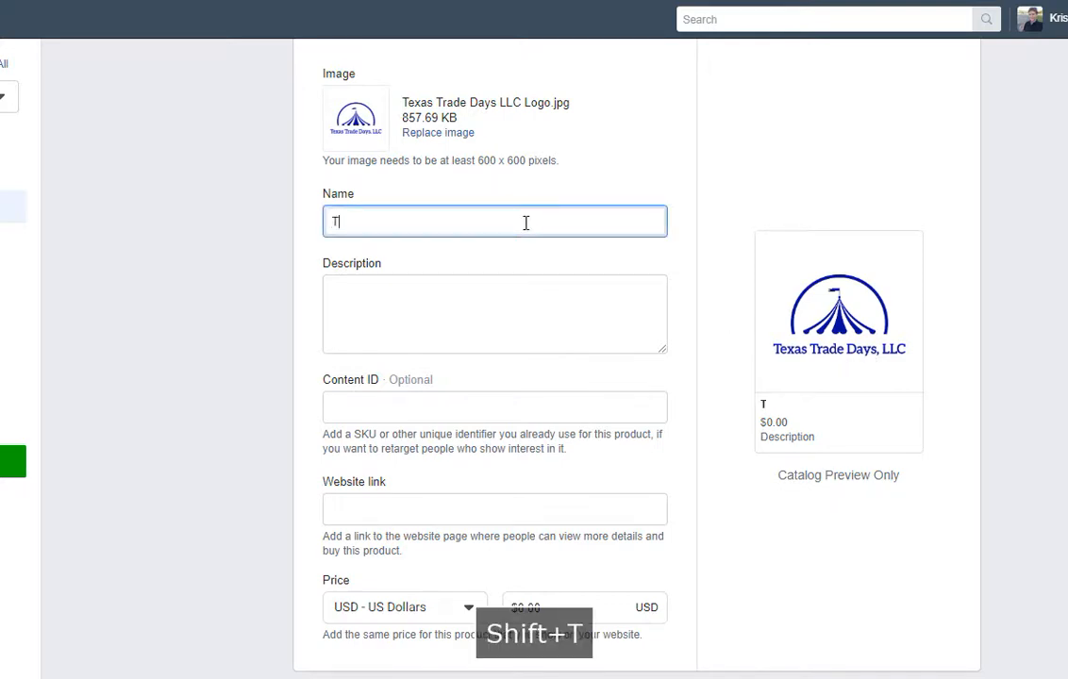
type("XTD Test Product")
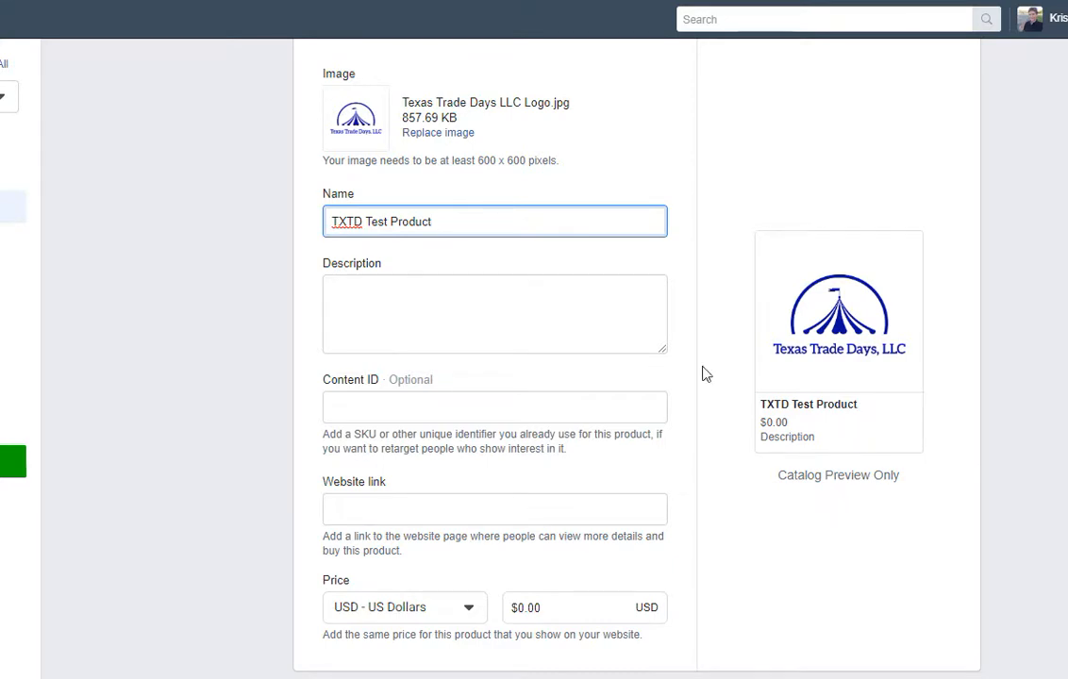
left_click(525, 311)
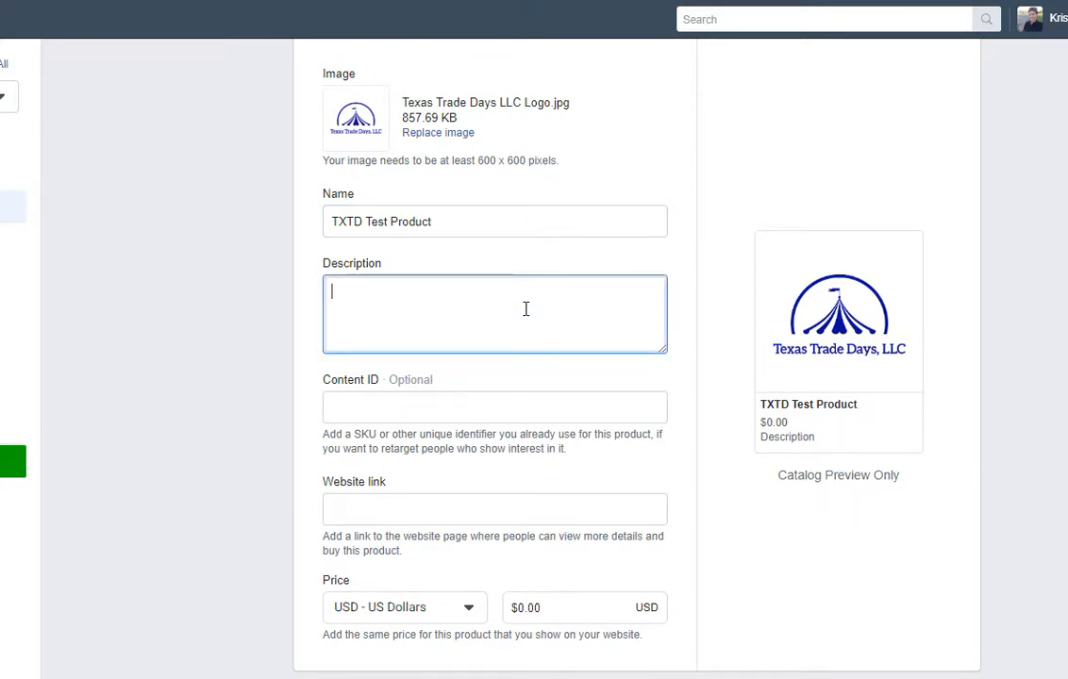
type("This is ")
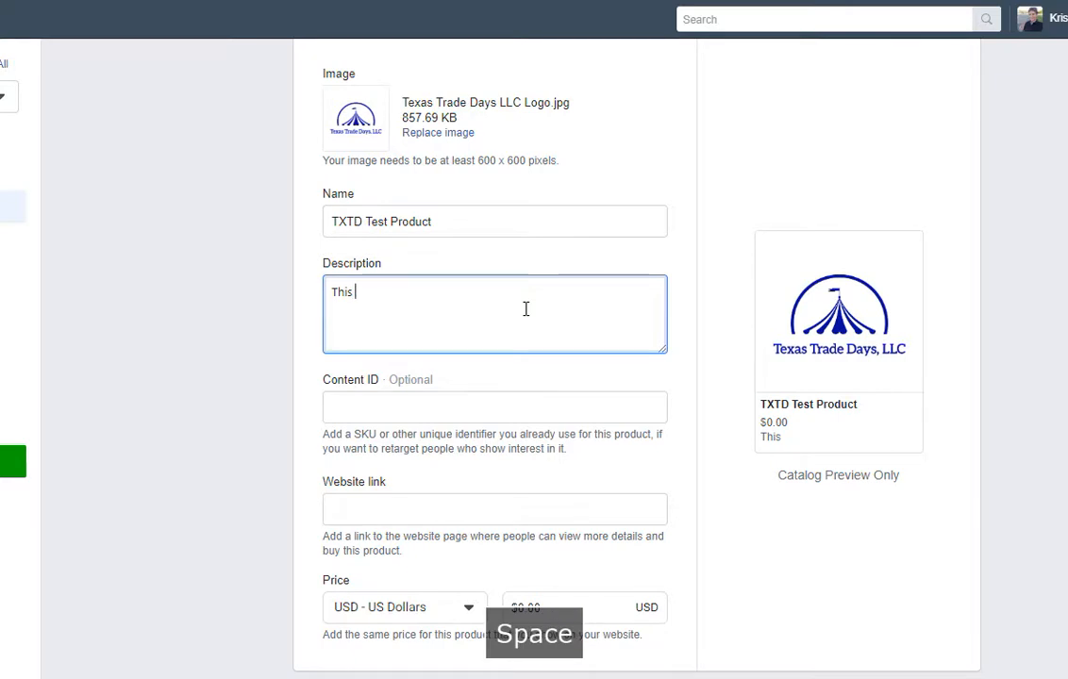
type("only a test.")
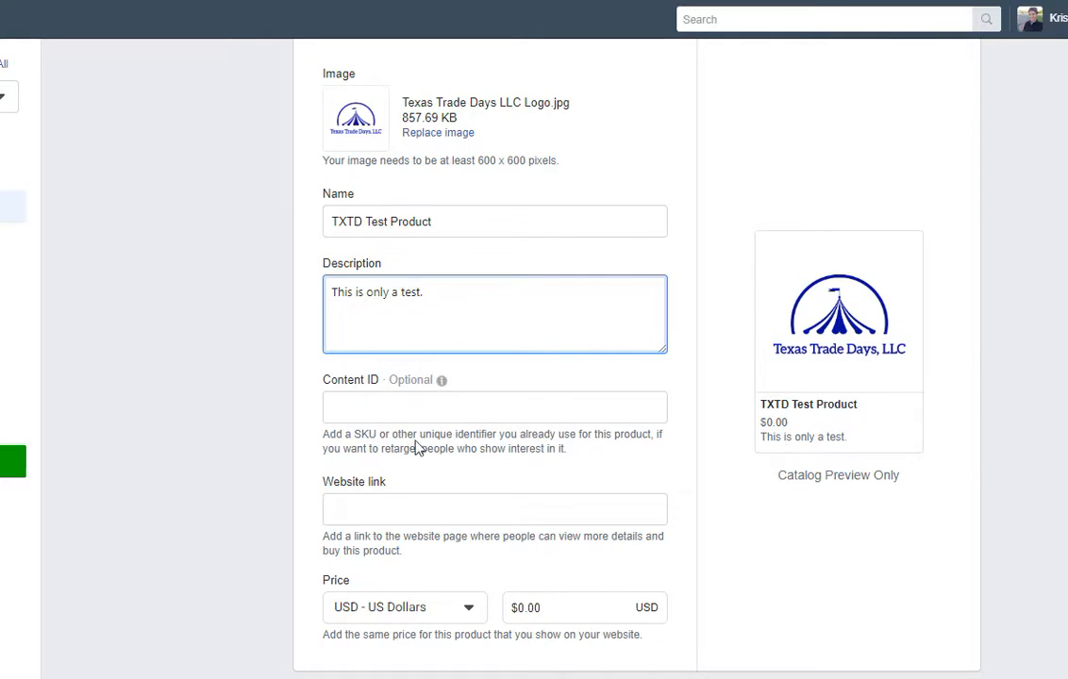
Set the product's Content ID to TXTDTest.
scroll(406, 387, "down", 1)
left_click(388, 314)
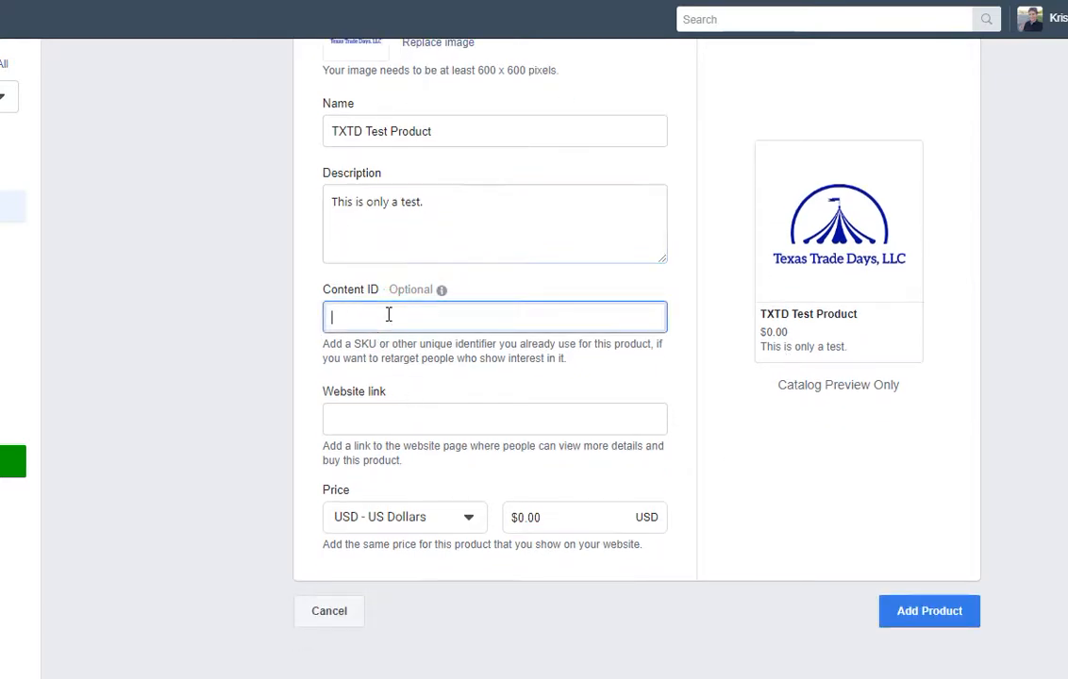
type("TXTDTEse")
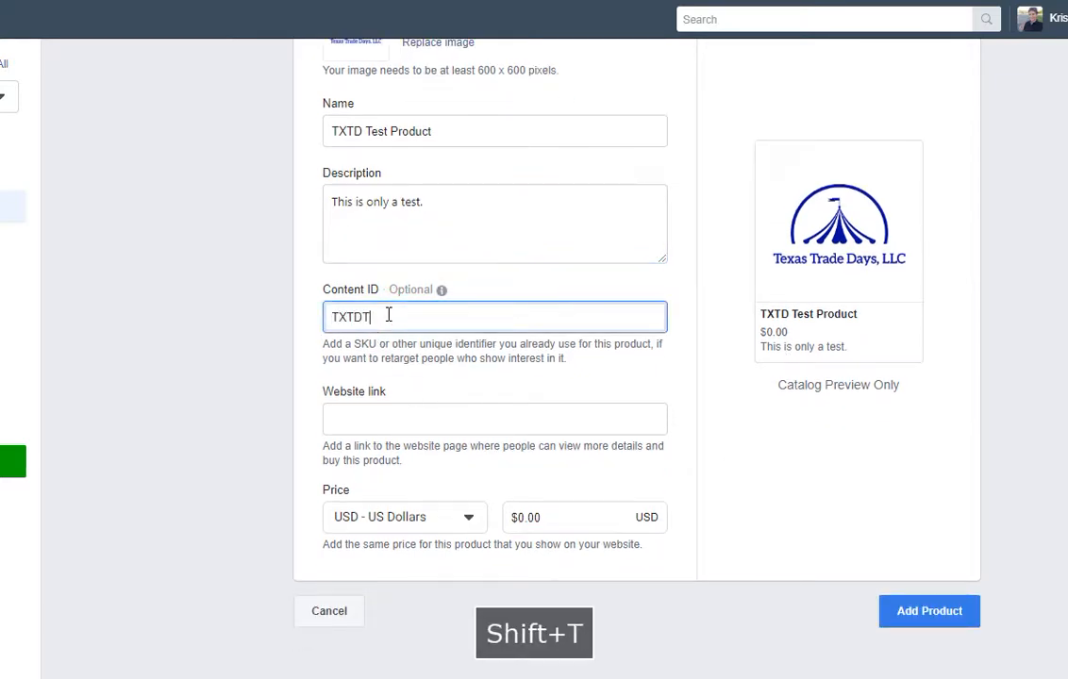
key("BackSpace")
key("BackSpace")
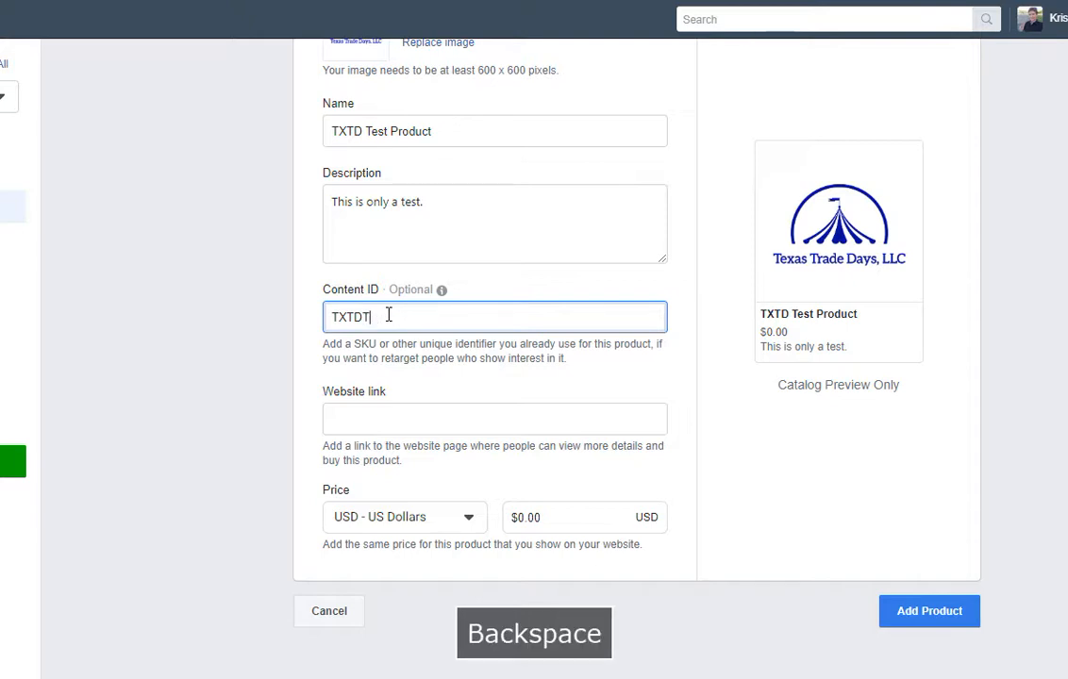
type("est")
left_click(431, 386)
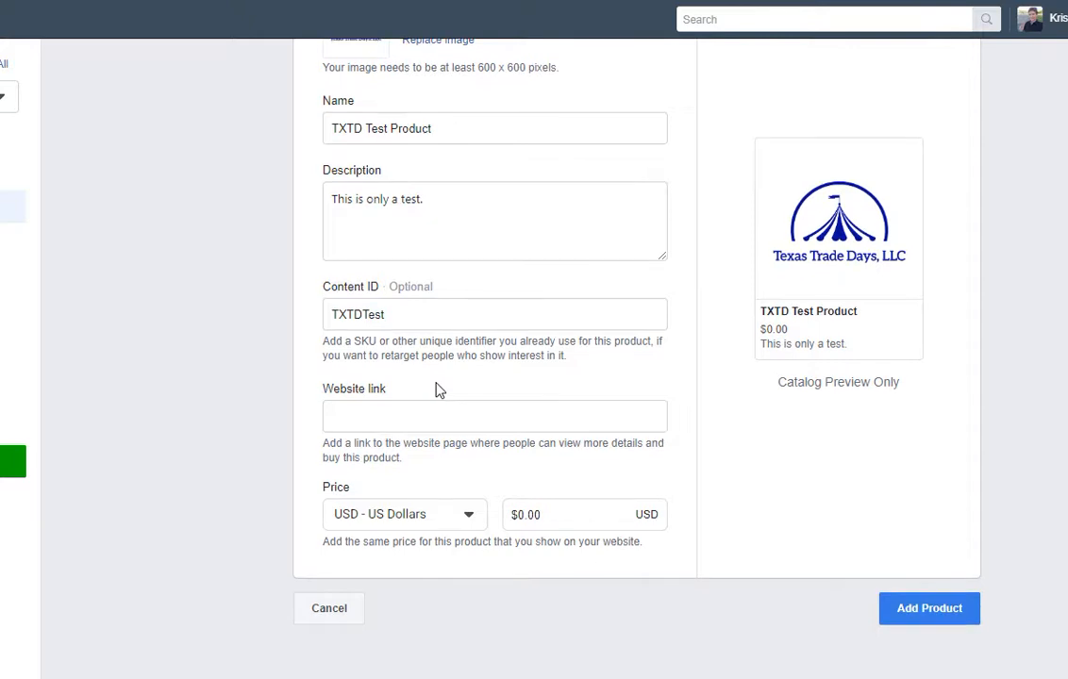
left_click(416, 411)
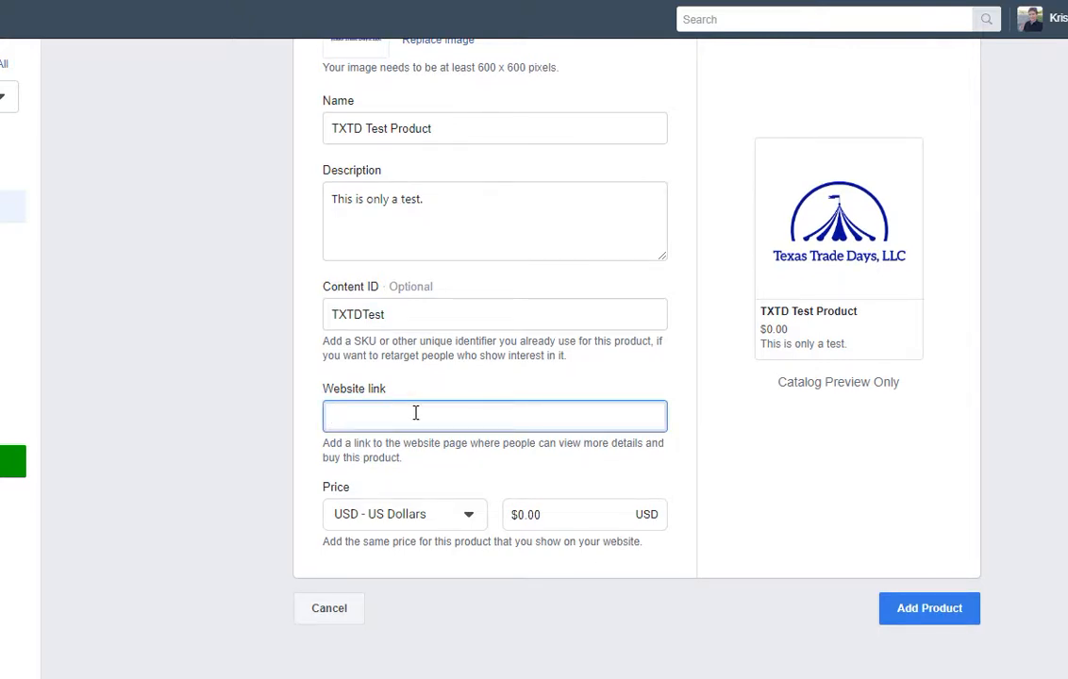
type("www.t")
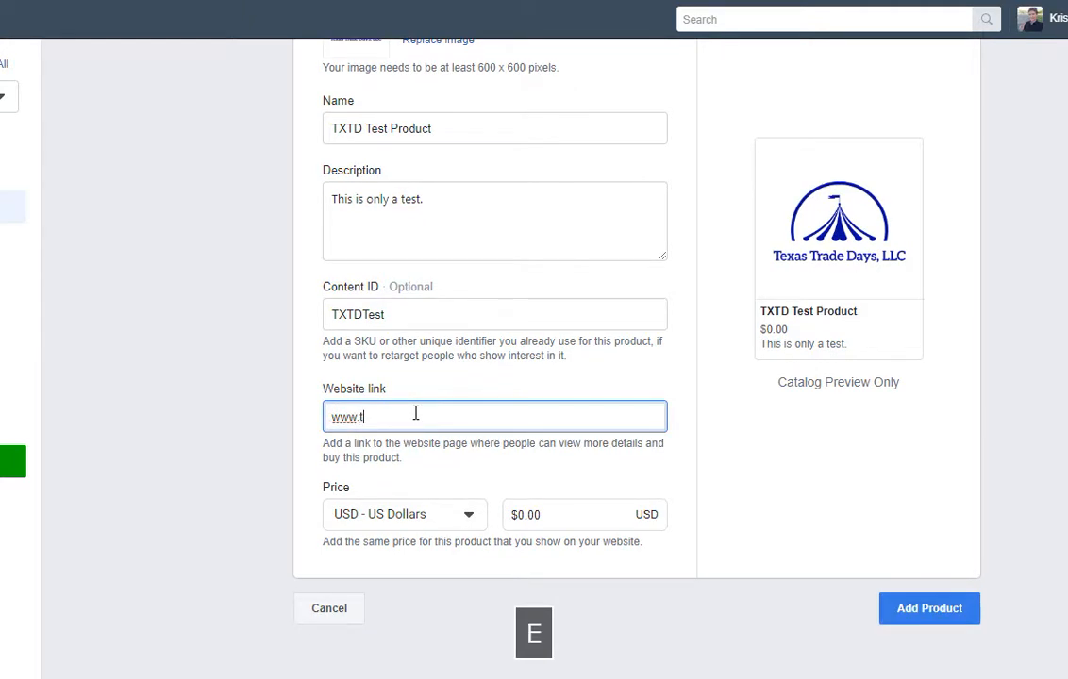
type("exastradedays.com")
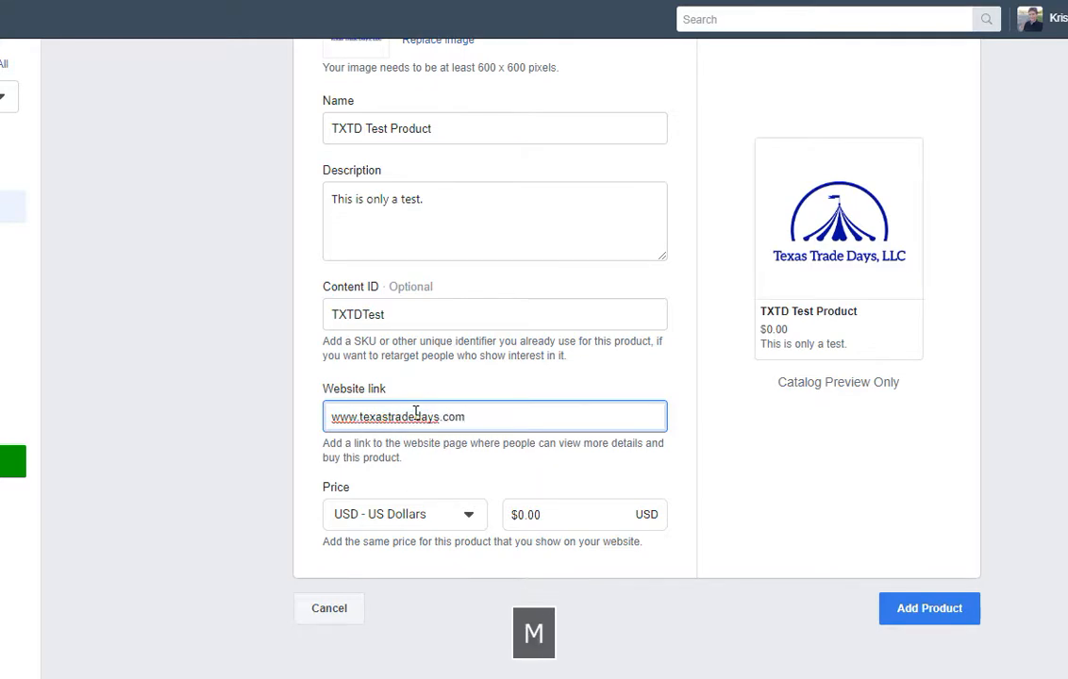
left_click(446, 466)
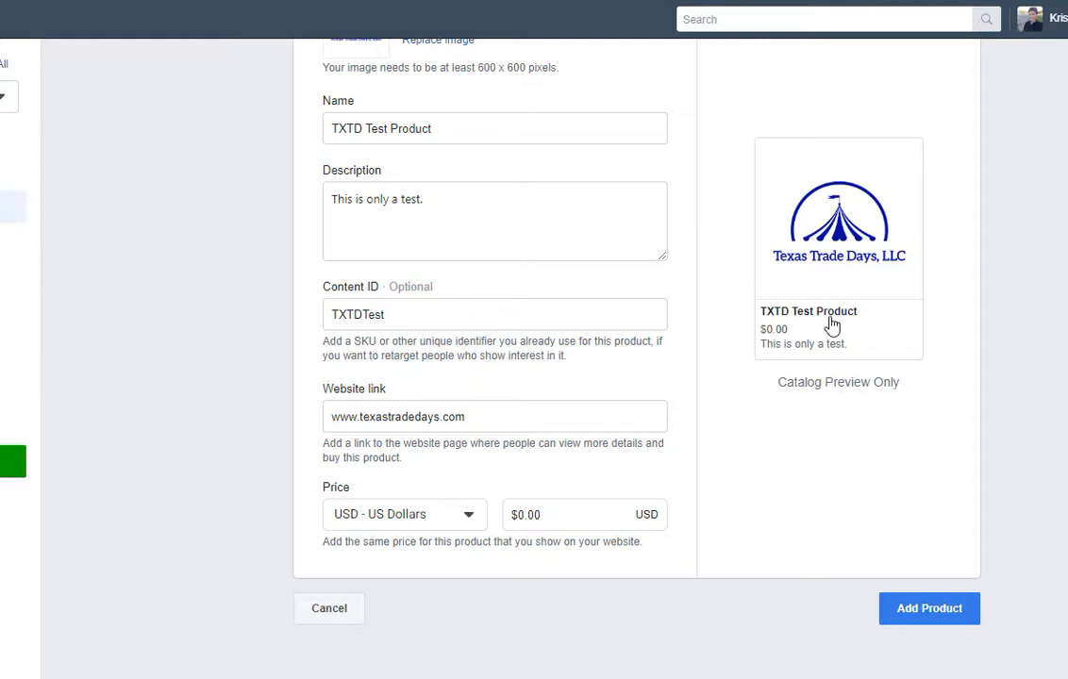
left_click(543, 411)
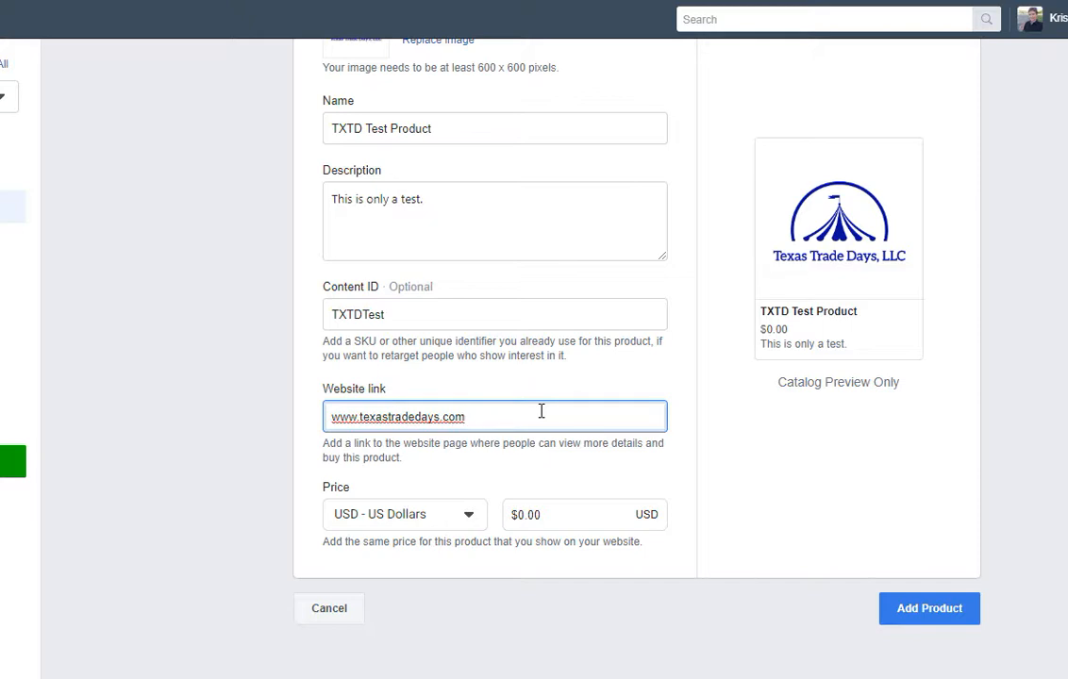
left_click(548, 389)
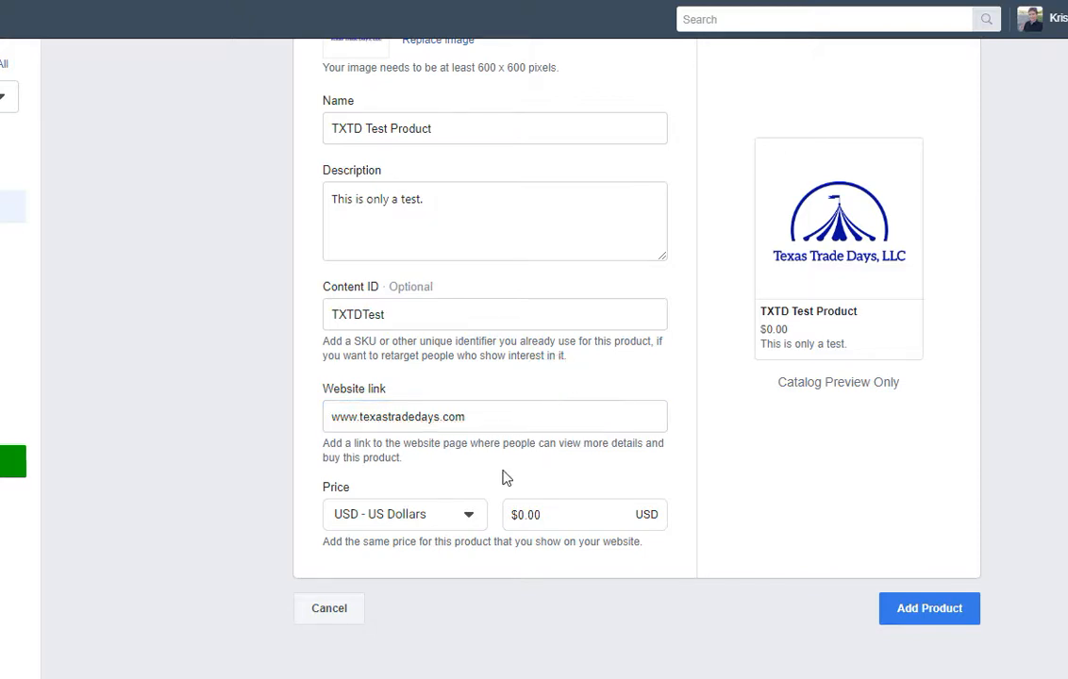
triple_click(548, 417)
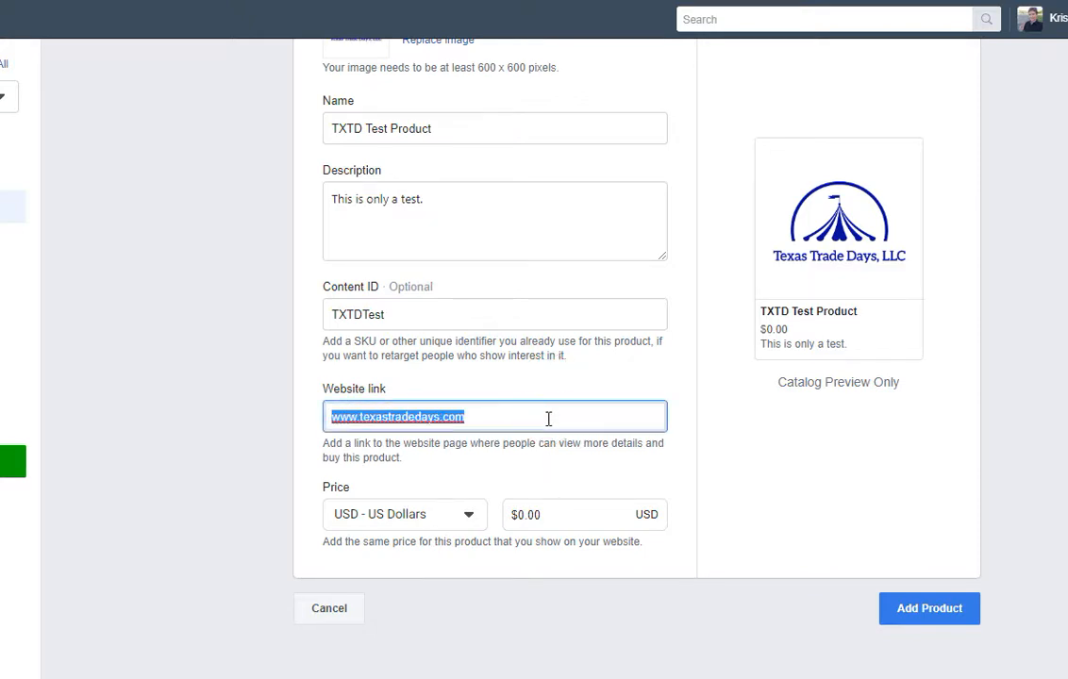
key("BackSpace")
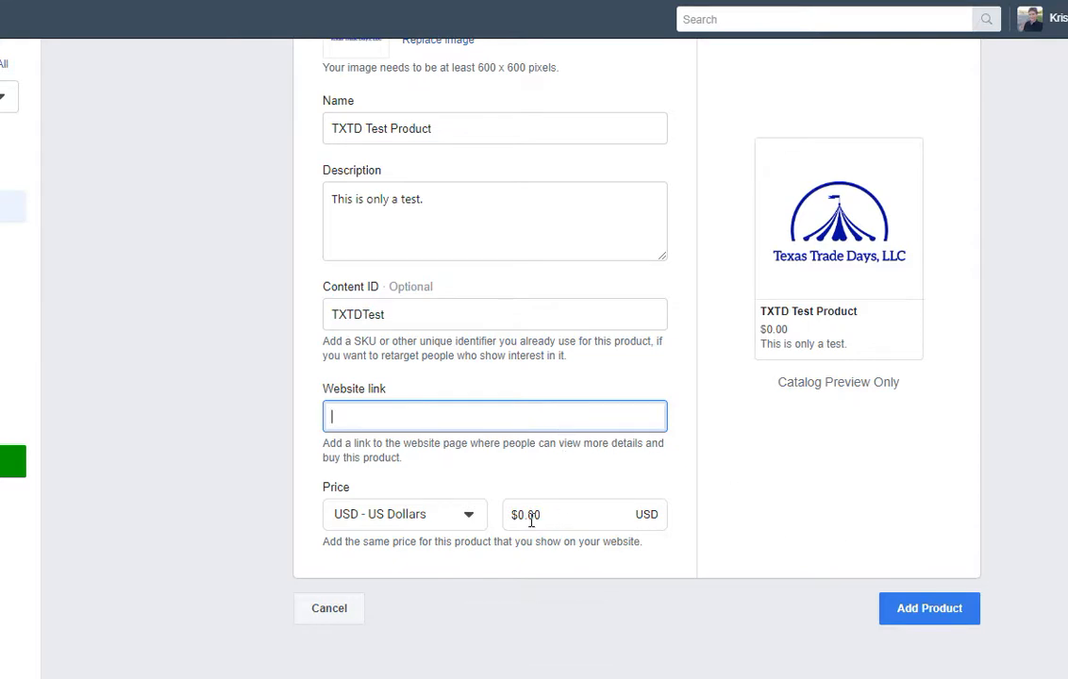
Set the price to $1.00 and submit the product.
left_click(524, 515)
key("BackSpace")
type("1")
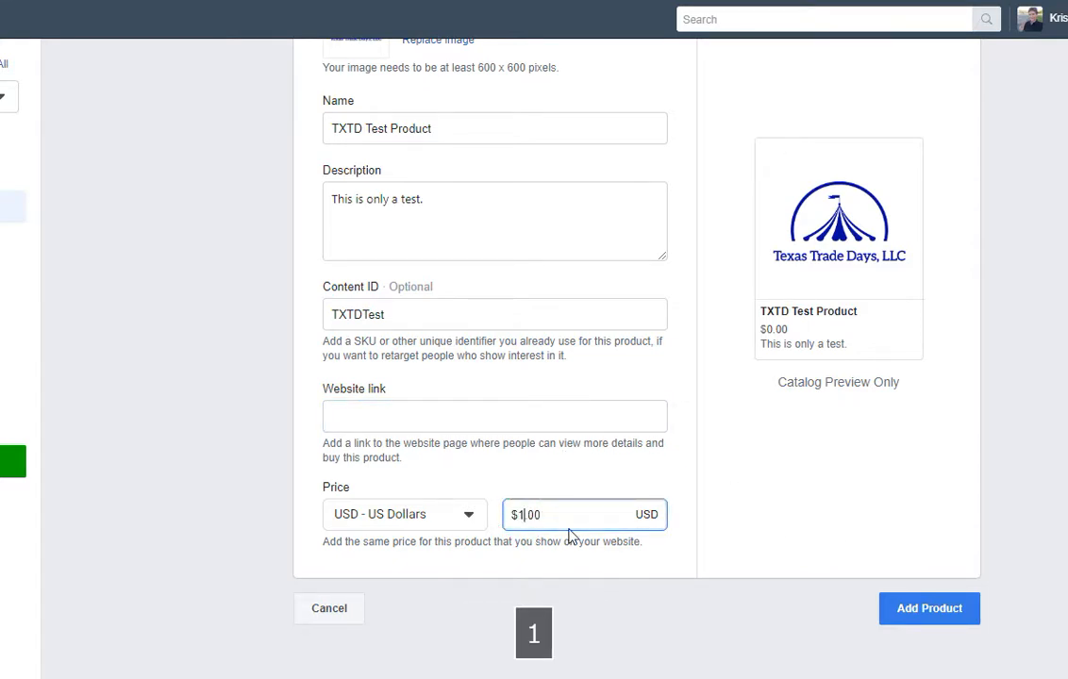
left_click(576, 491)
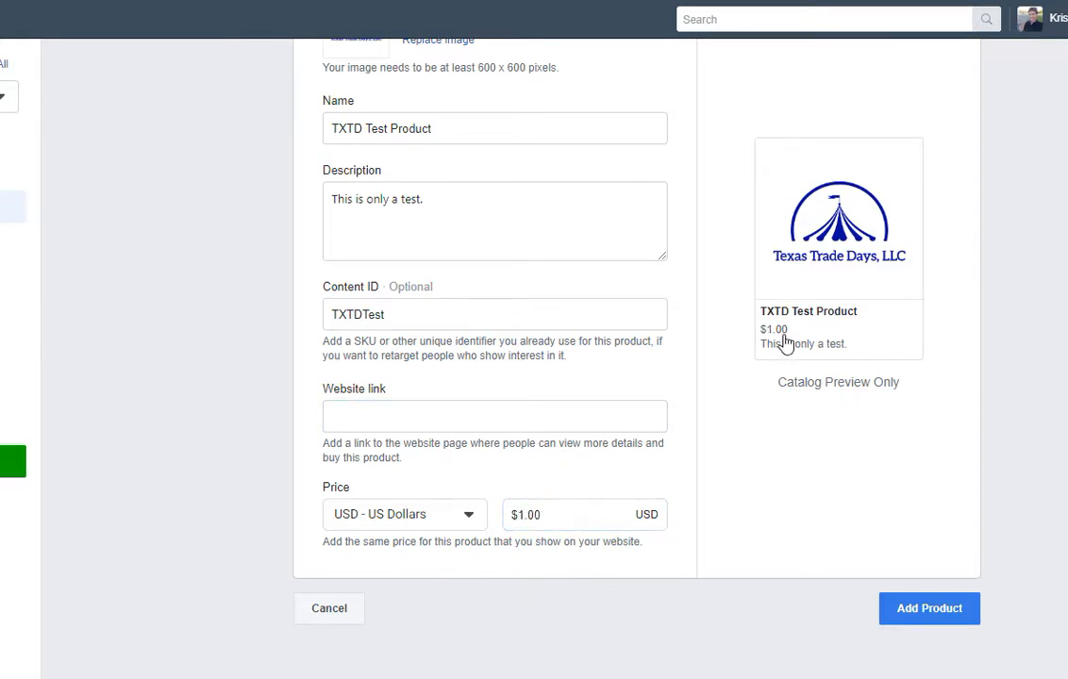
left_click(920, 611)
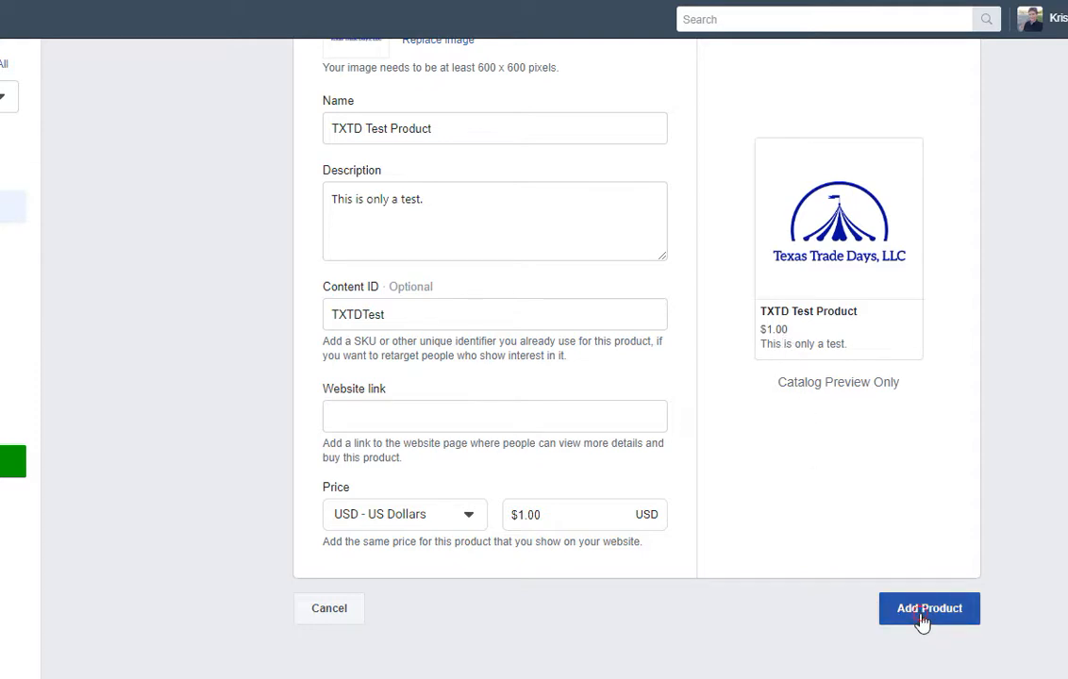
left_click(517, 420)
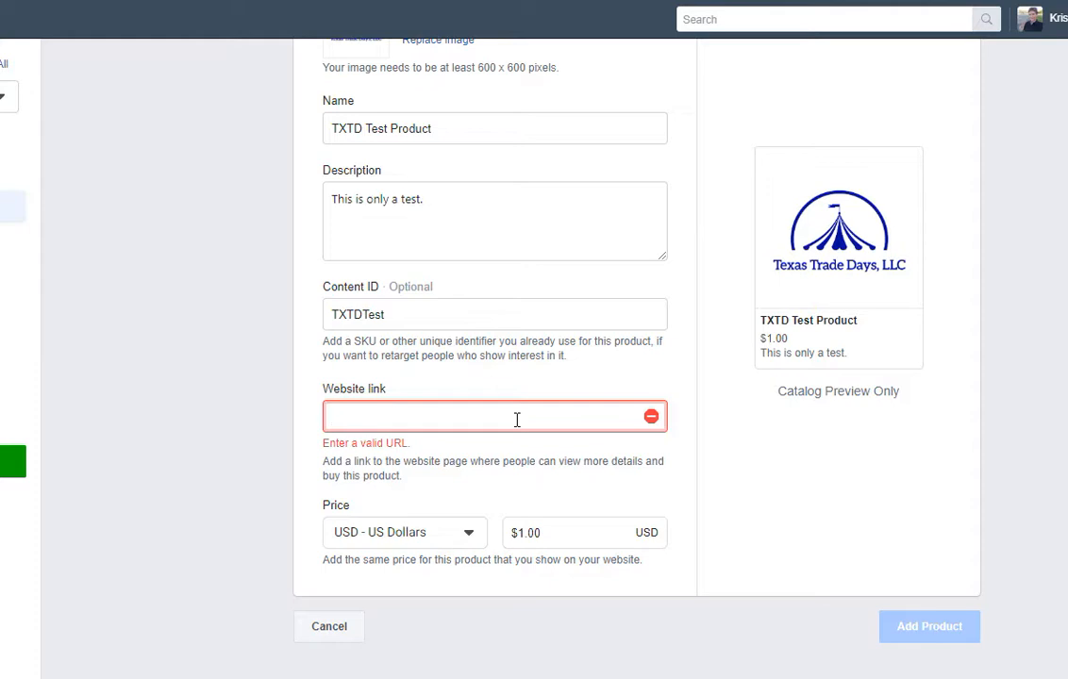
type("www.te")
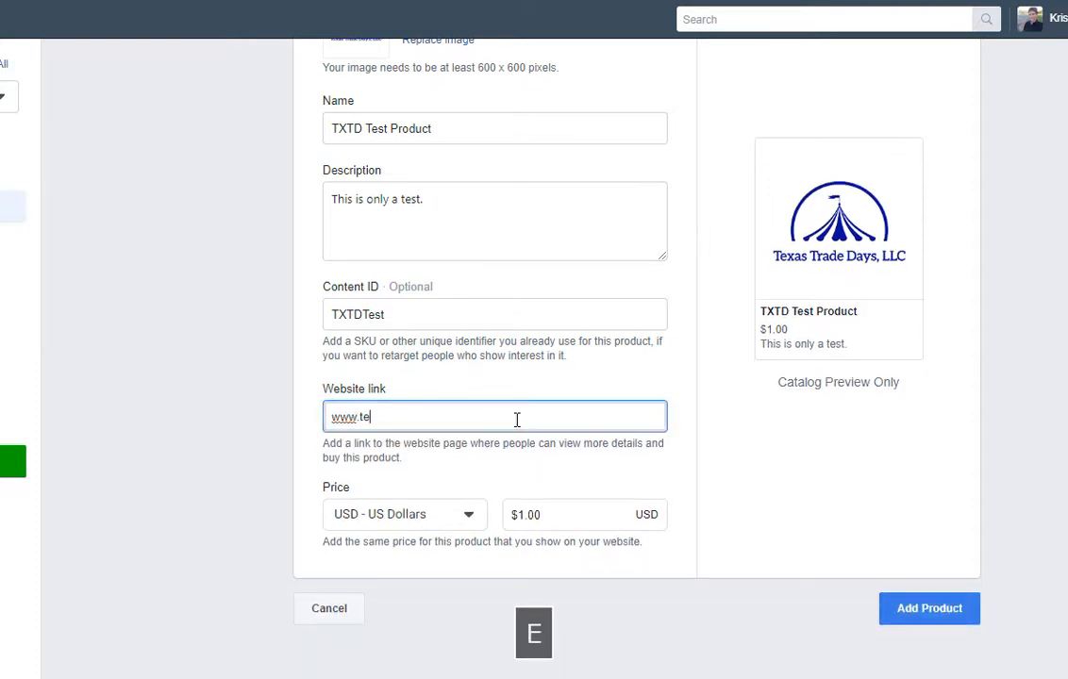
type("xastradedays")
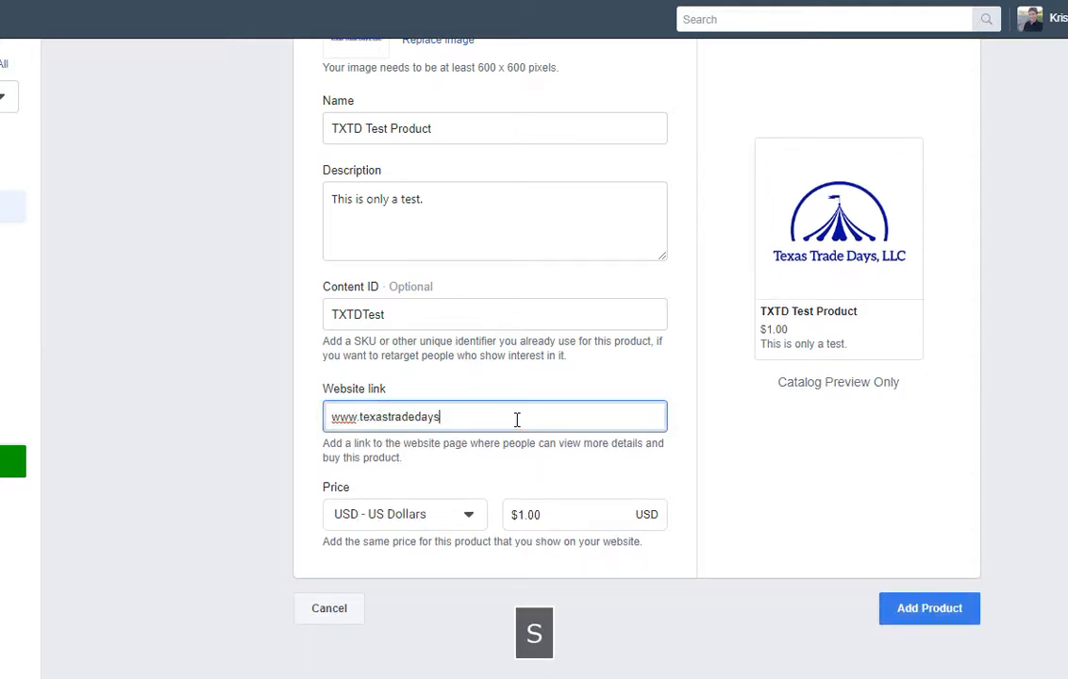
type(".com")
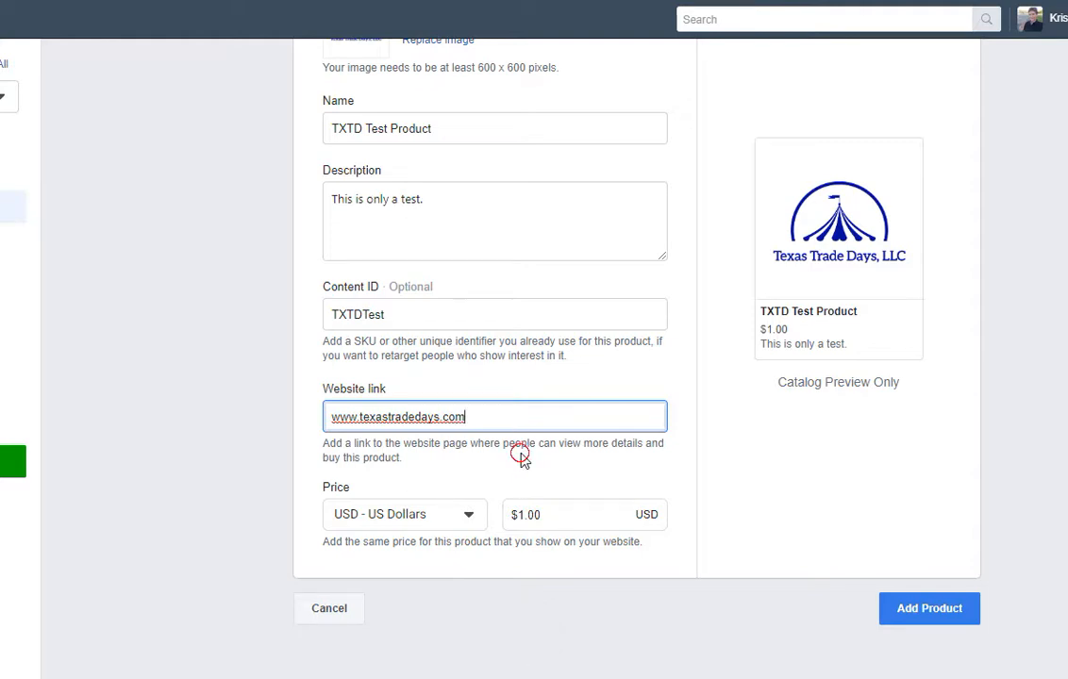
left_click(847, 560)
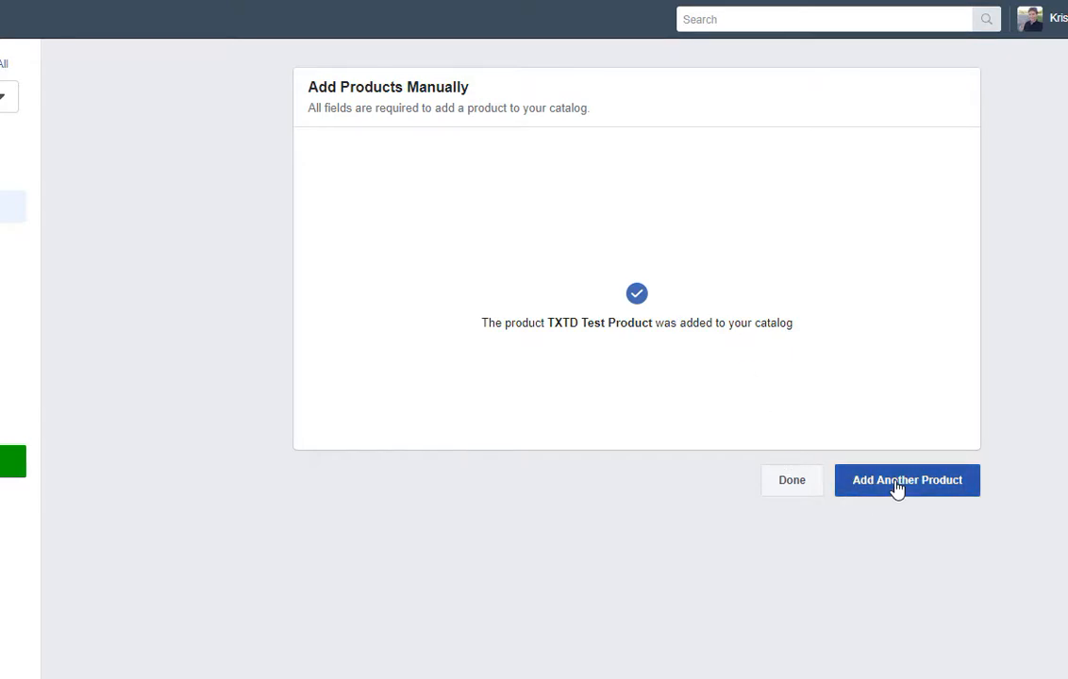
Close the confirmation and review the Products list now showing TXTD Test Product at $1.00.
left_click(798, 492)
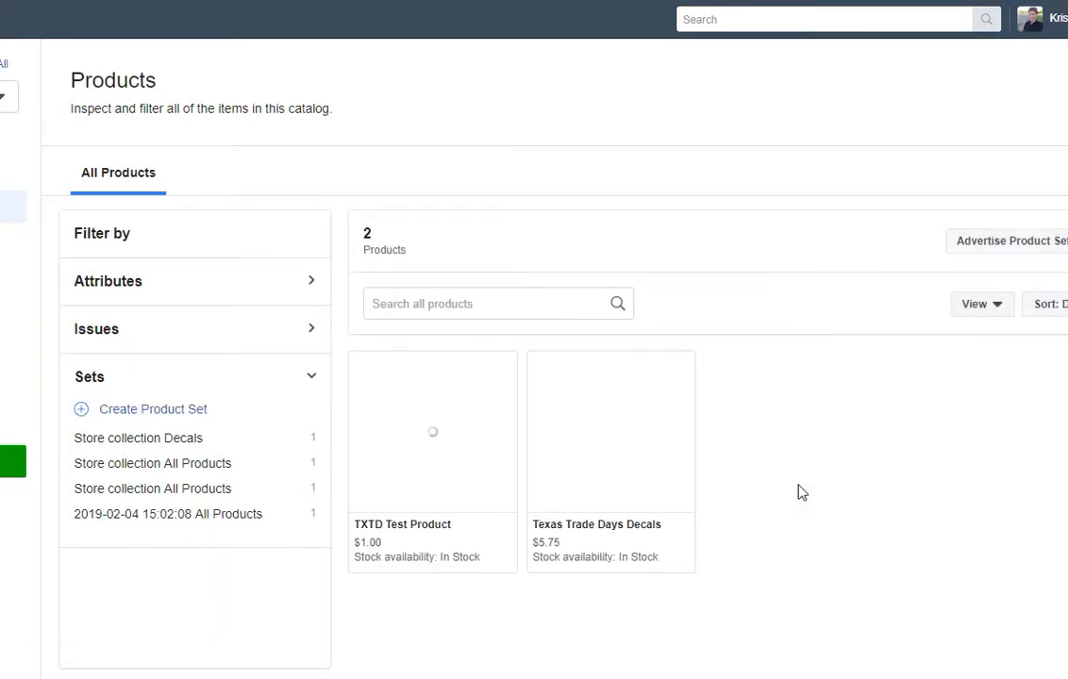
scroll(798, 491, "down", 1)
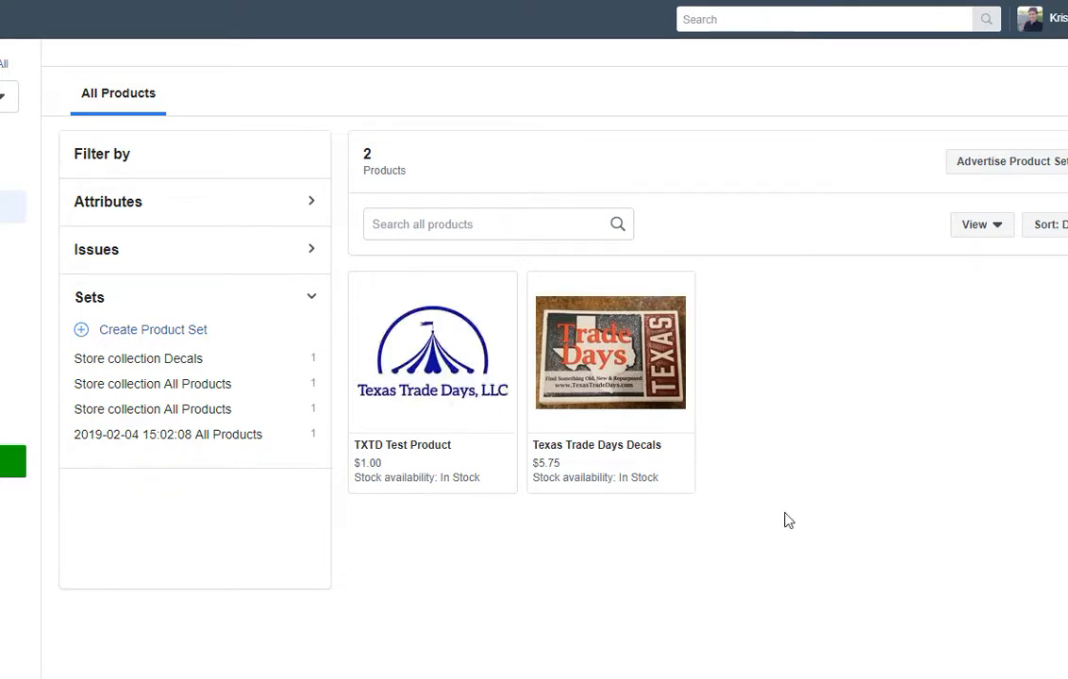
scroll(789, 520, "up", 1)
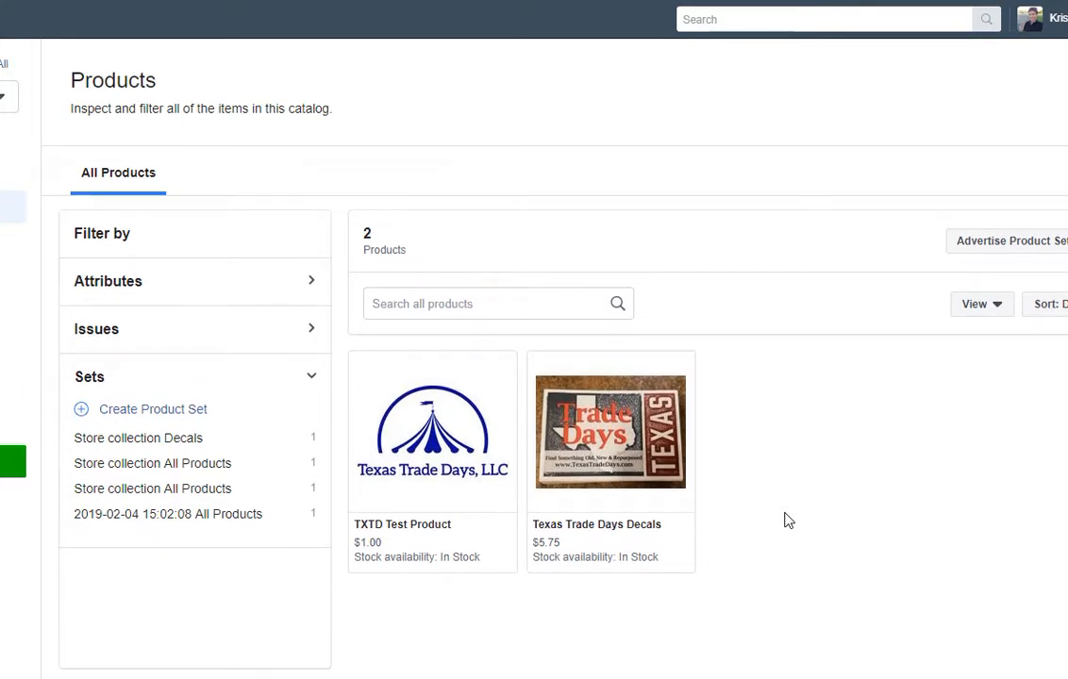
left_click(1043, 19)
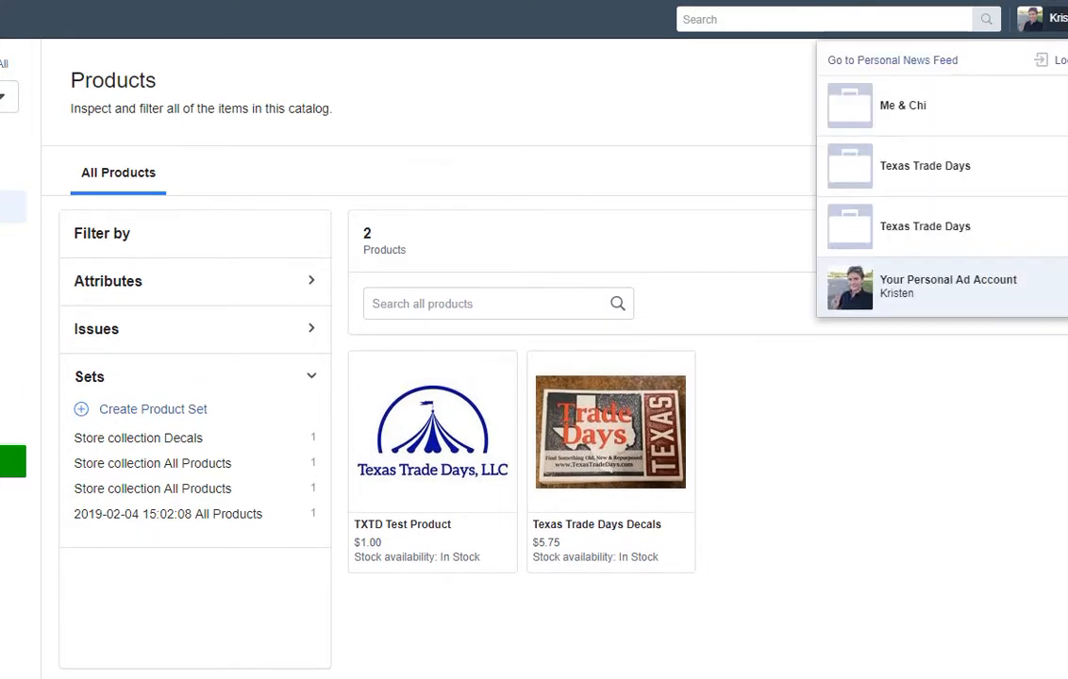
left_click(674, 105)
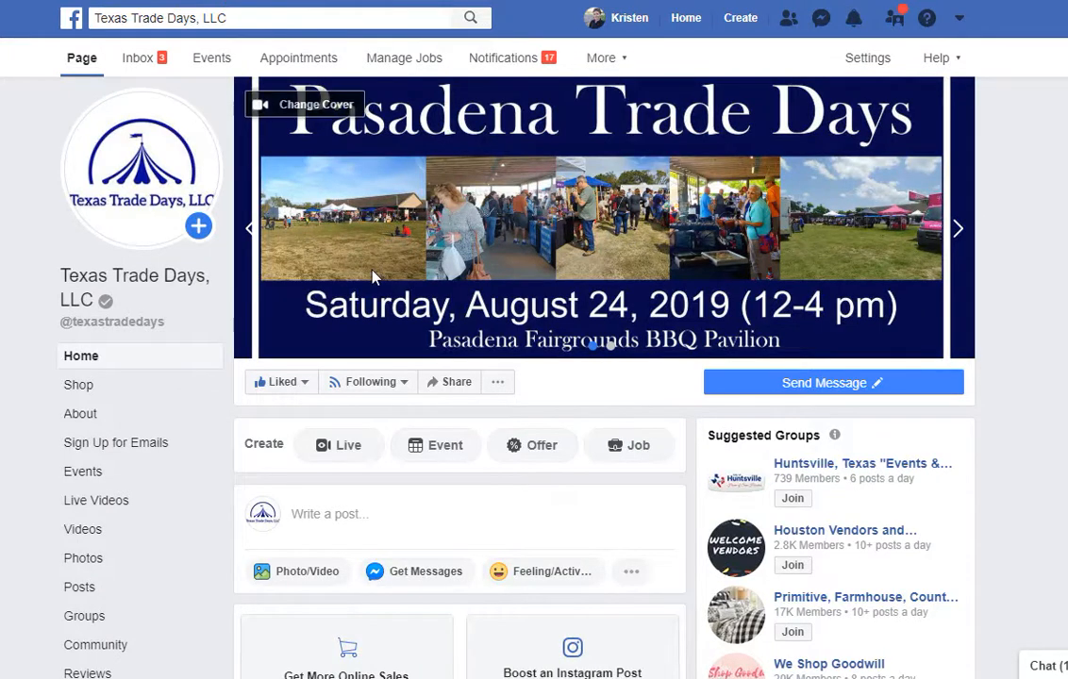
scroll(370, 280, "down", 2)
left_click(145, 304)
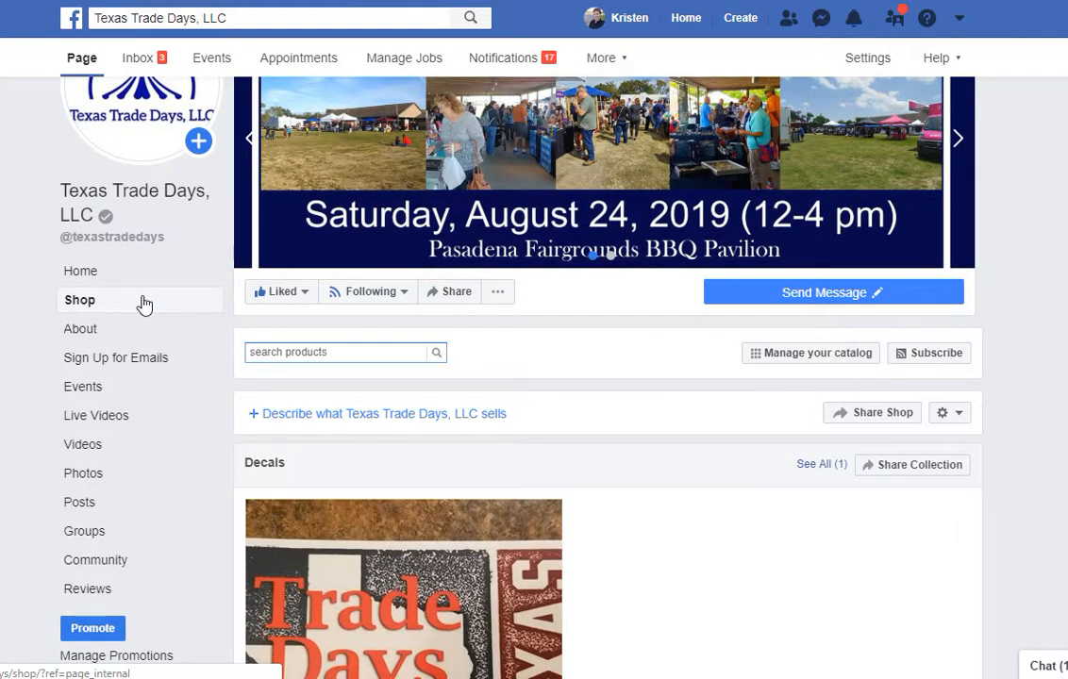
scroll(581, 544, "down", 6)
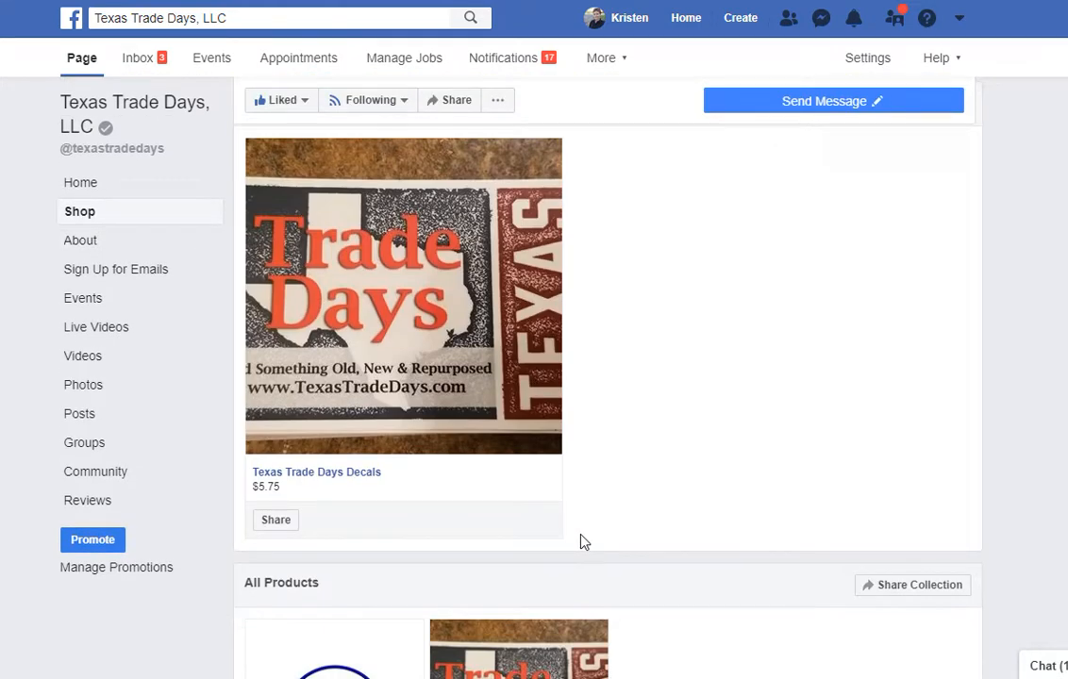
scroll(581, 541, "down", 1)
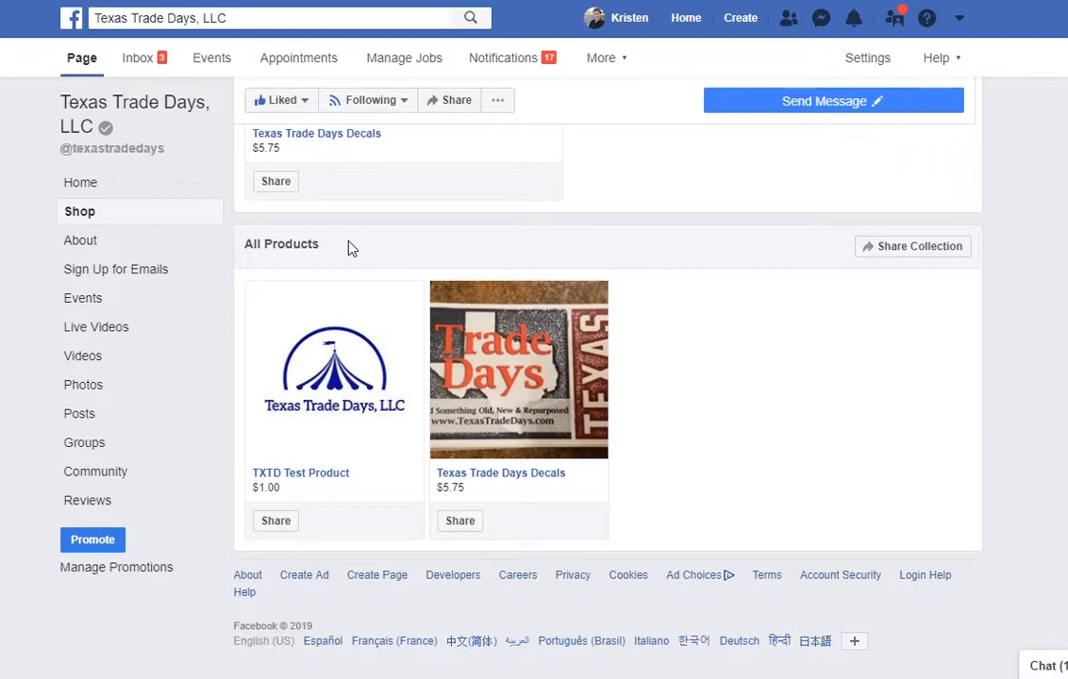
left_click(348, 442)
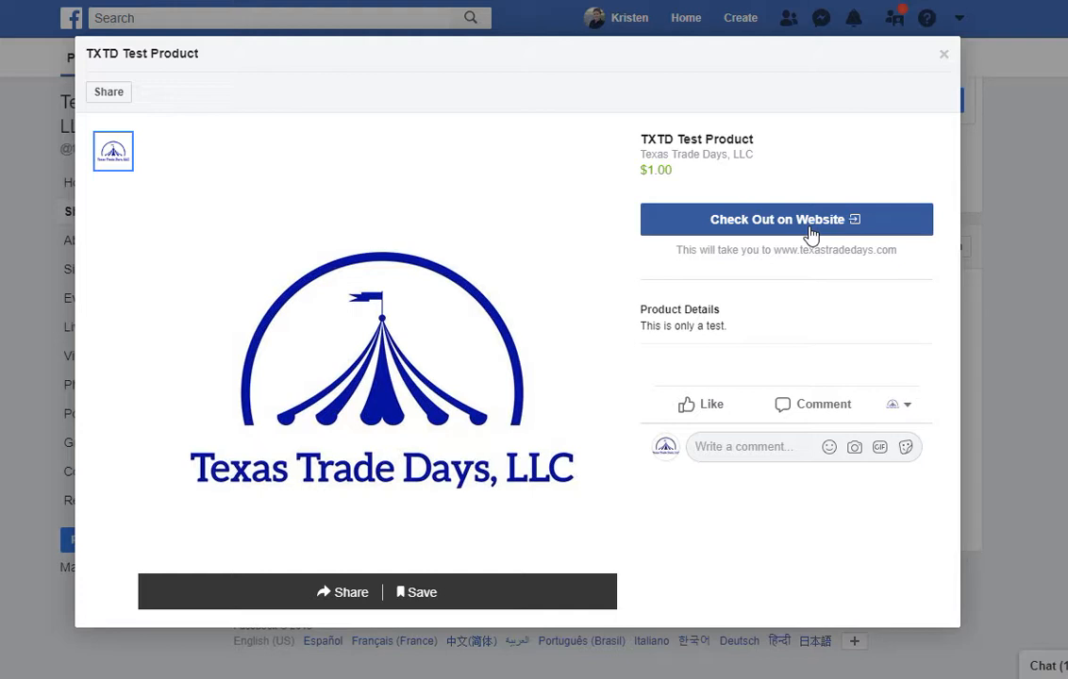
left_click(946, 61)
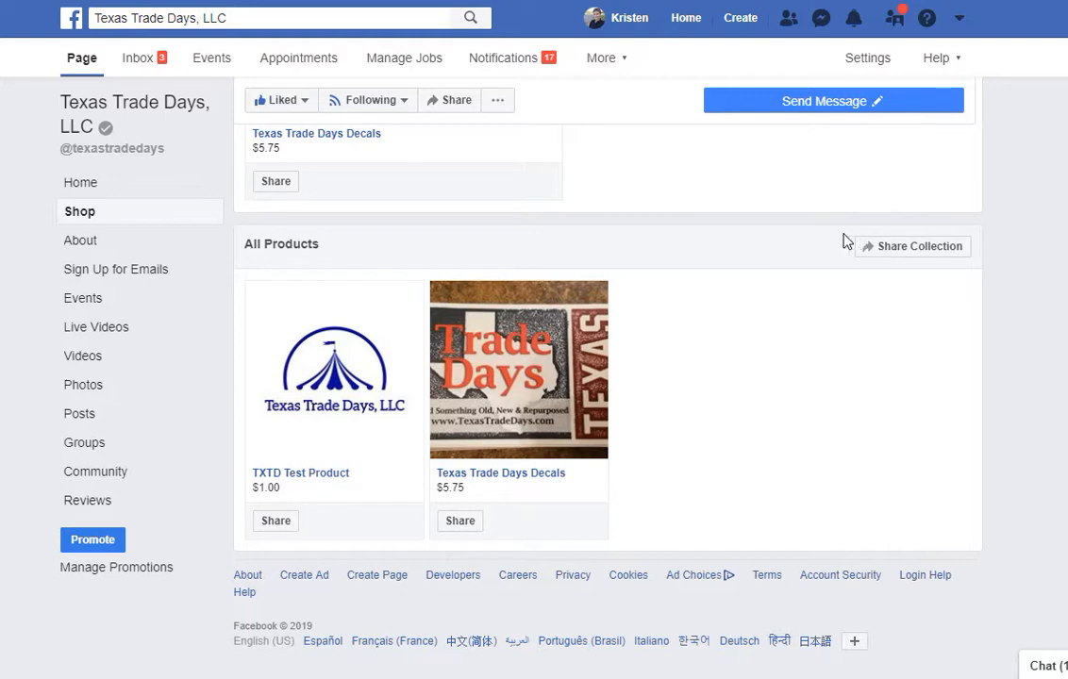
Go to Manage shop from the Shop gear menu and show the Products list.
scroll(750, 241, "up", 1)
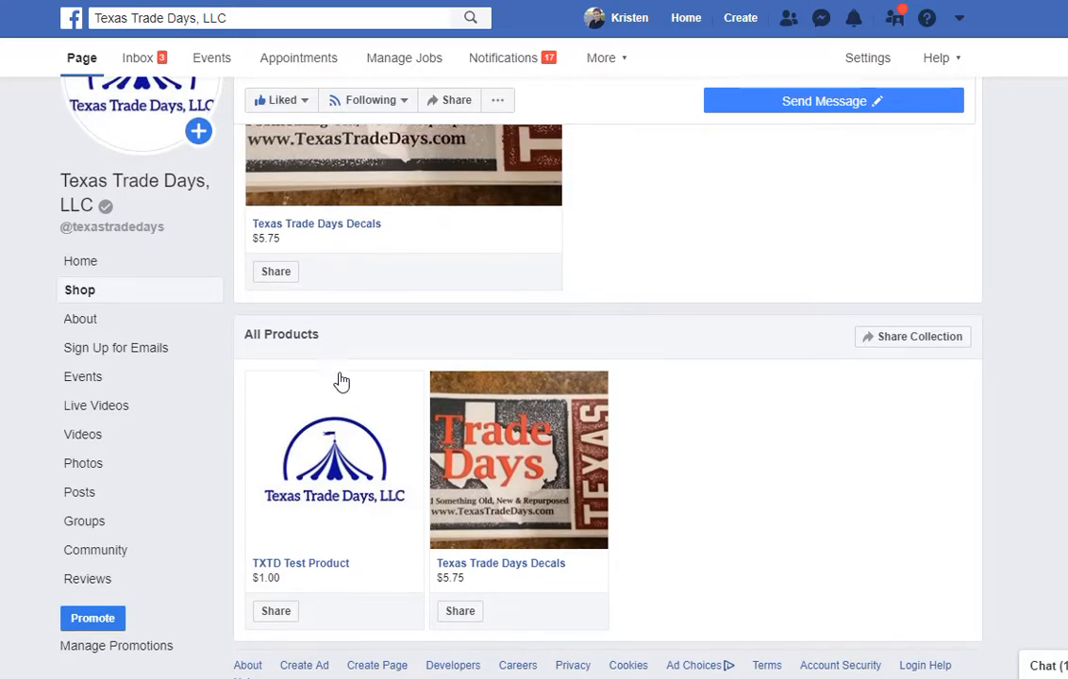
scroll(849, 387, "up", 4)
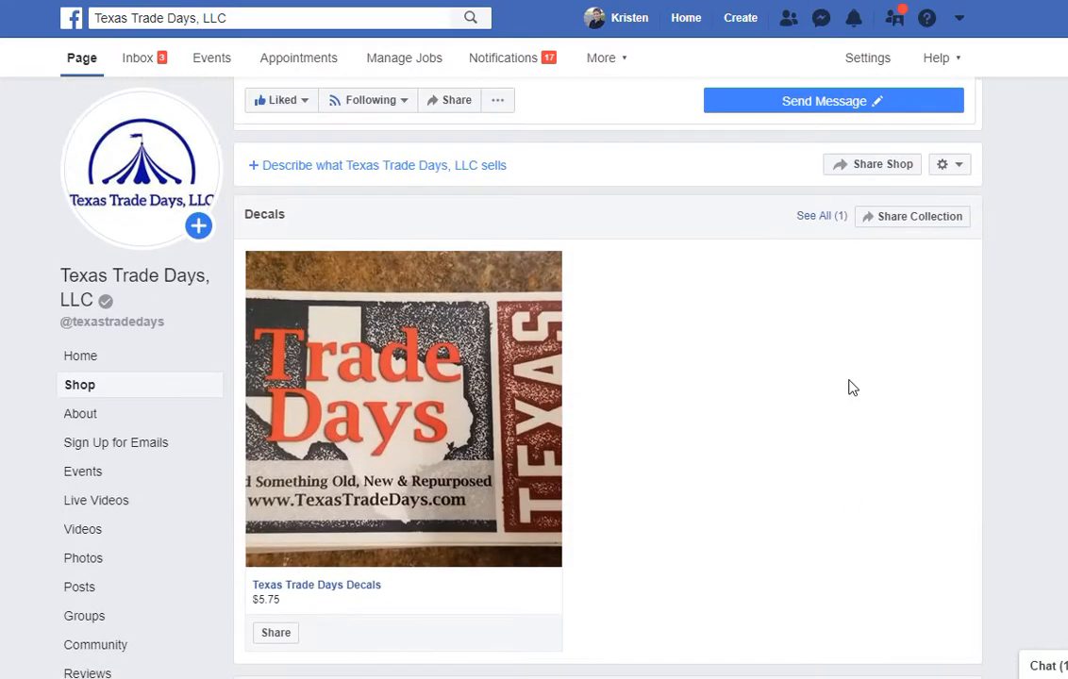
left_click(943, 166)
left_click(939, 226)
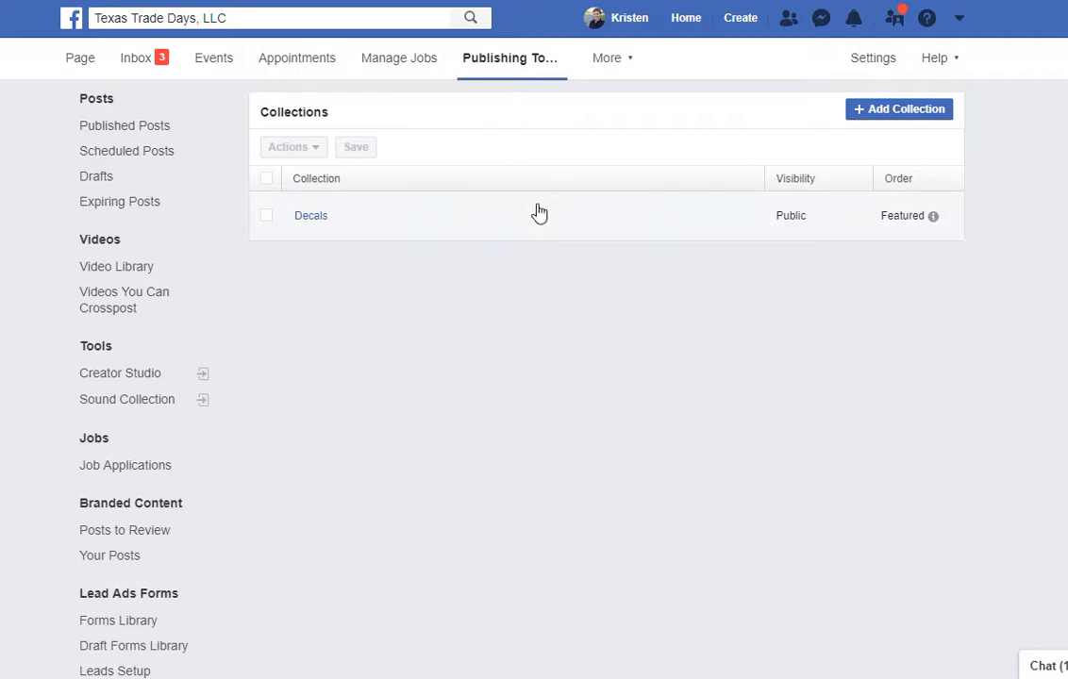
scroll(75, 443, "down", 2)
left_click(101, 558)
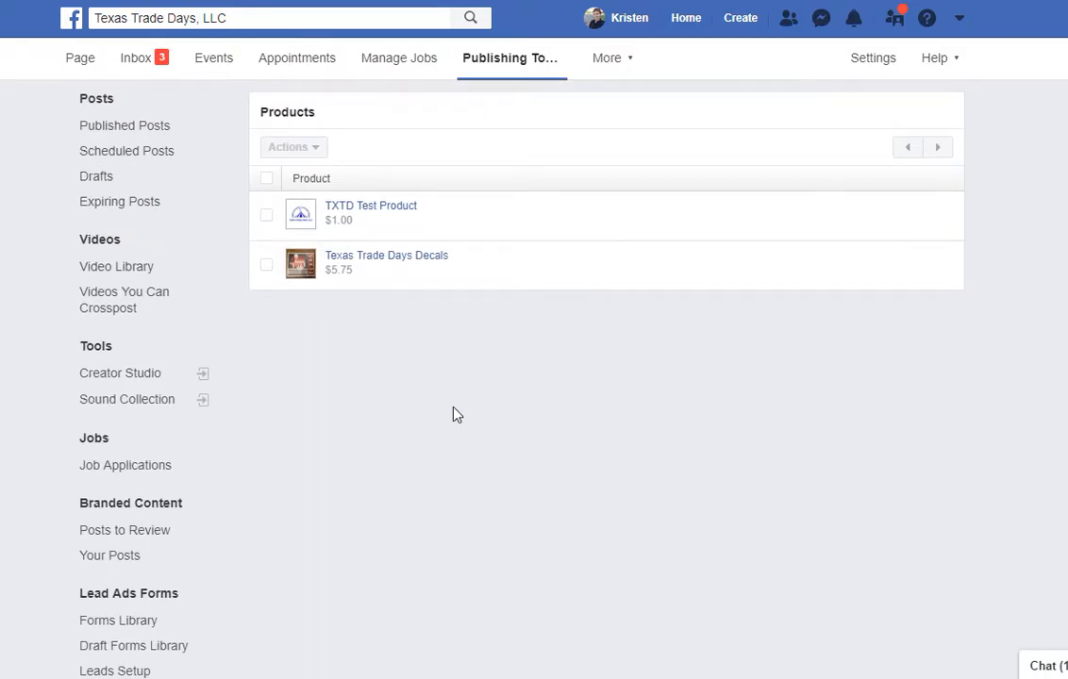
Select TXTD Test Product, try its Actions menu, deselect it, and return to the Page's Shop.
scroll(280, 456, "down", 3)
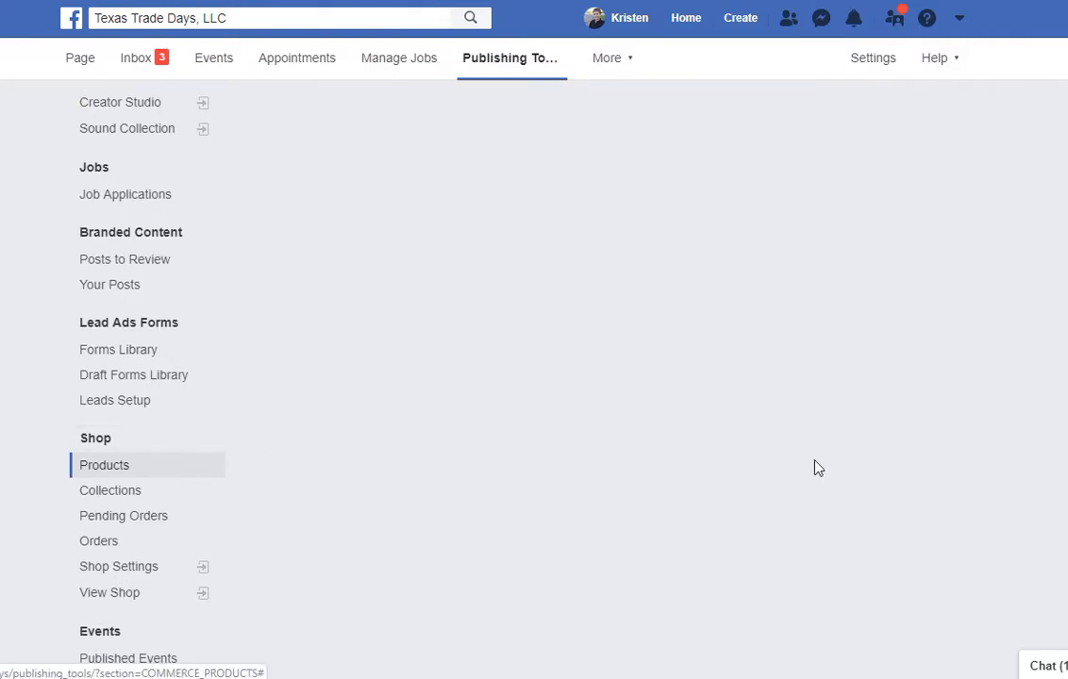
scroll(813, 467, "up", 3)
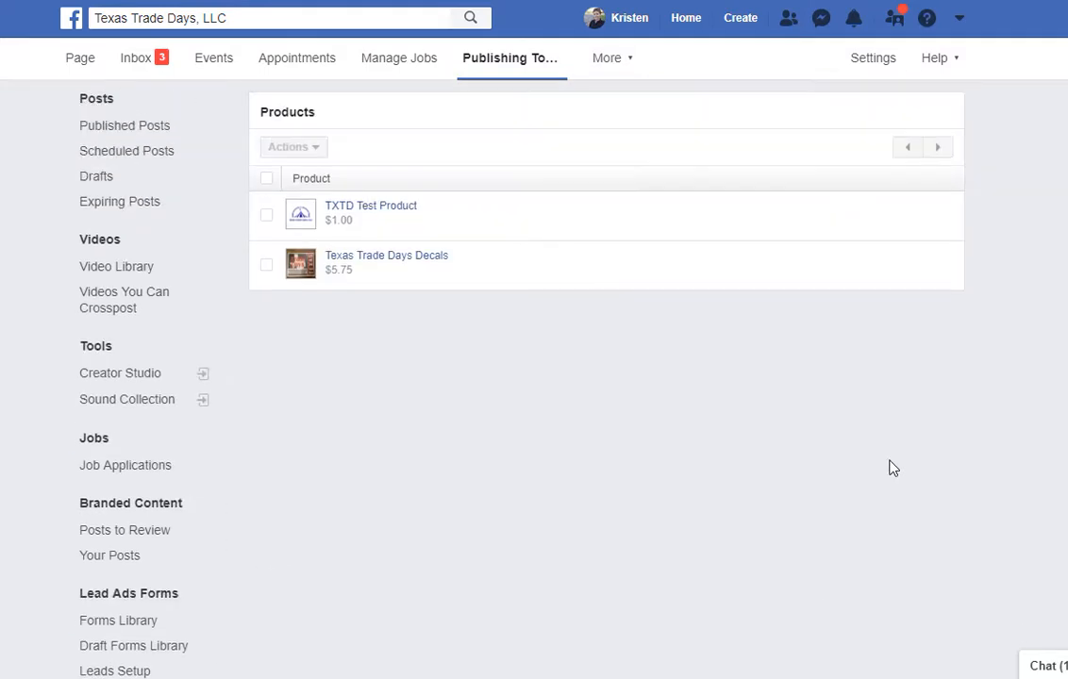
left_click(265, 217)
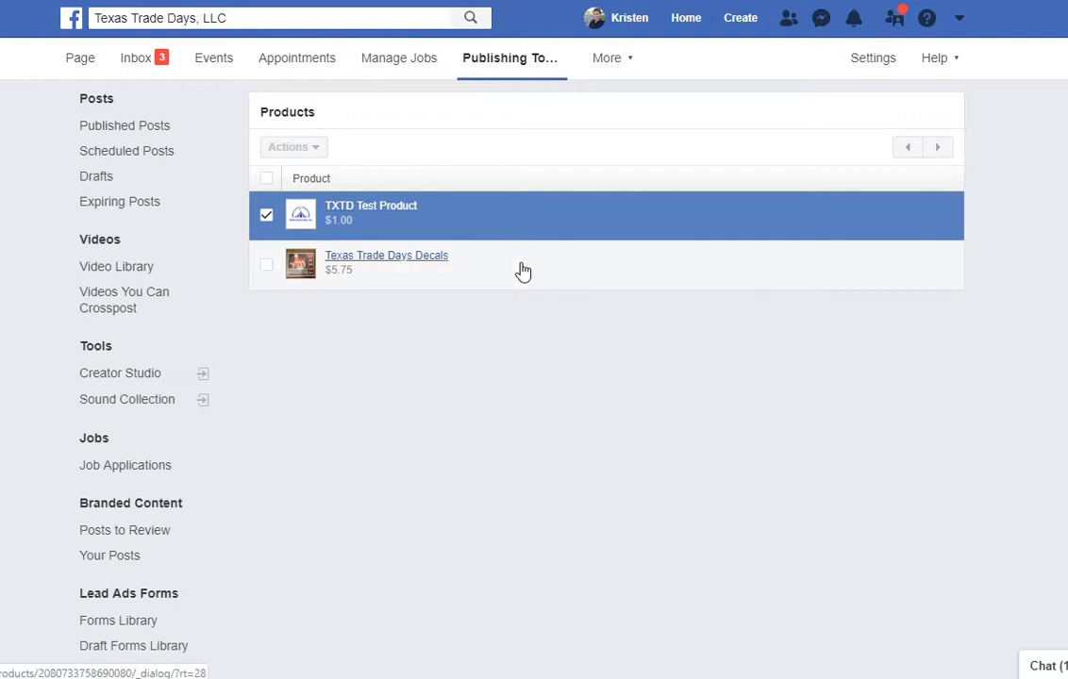
left_click(267, 217)
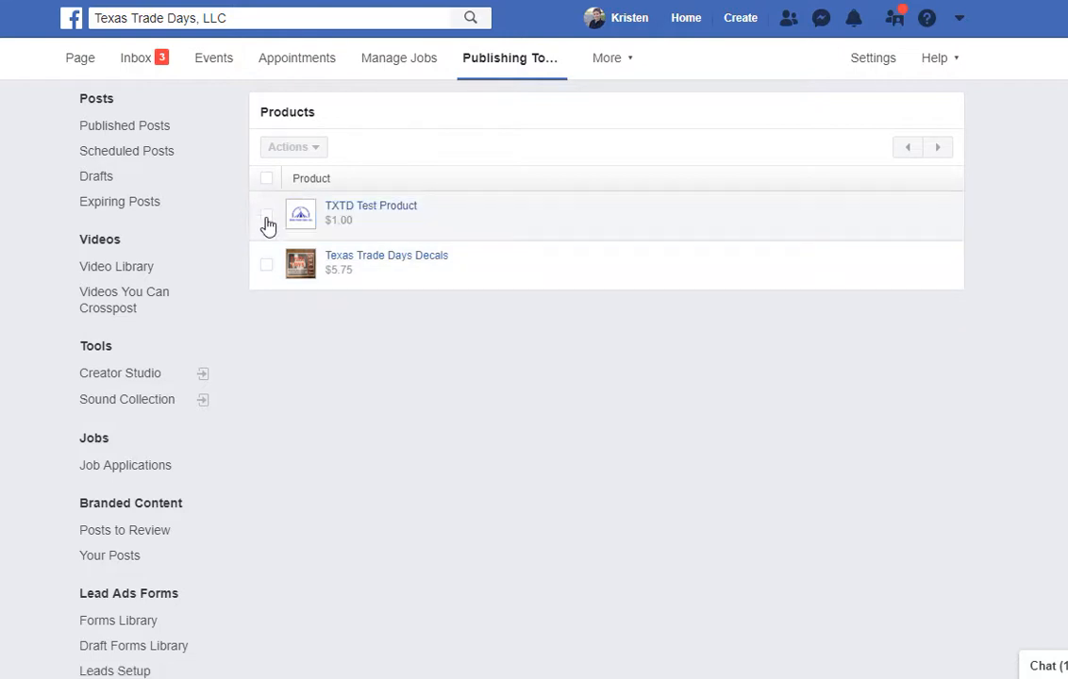
left_click(267, 178)
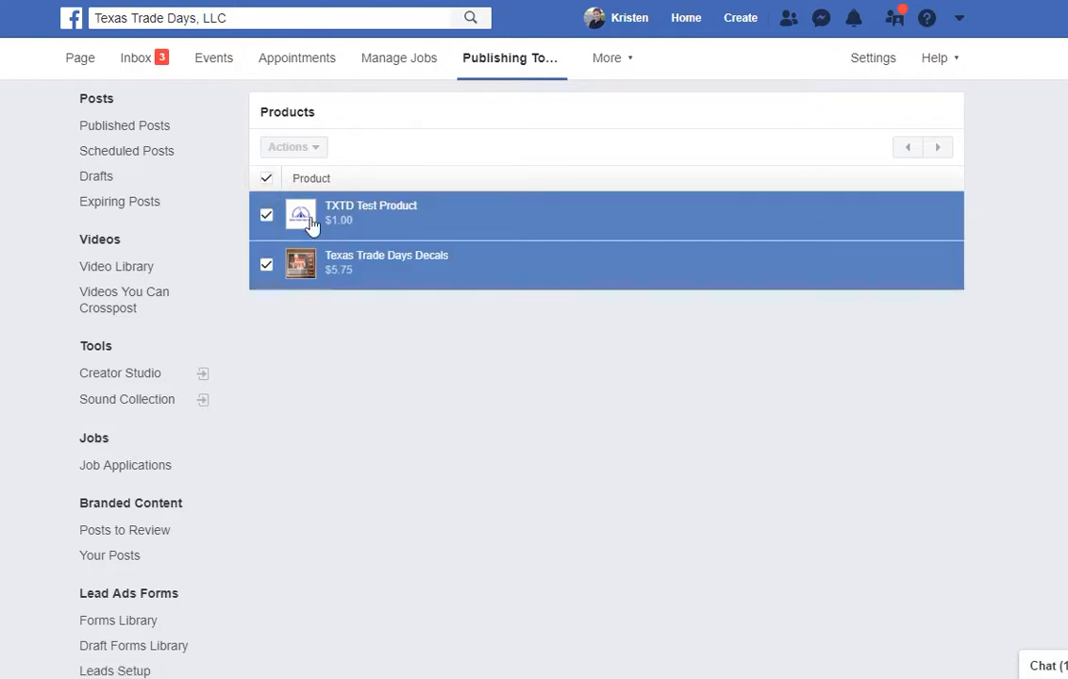
left_click(266, 178)
left_click(267, 216)
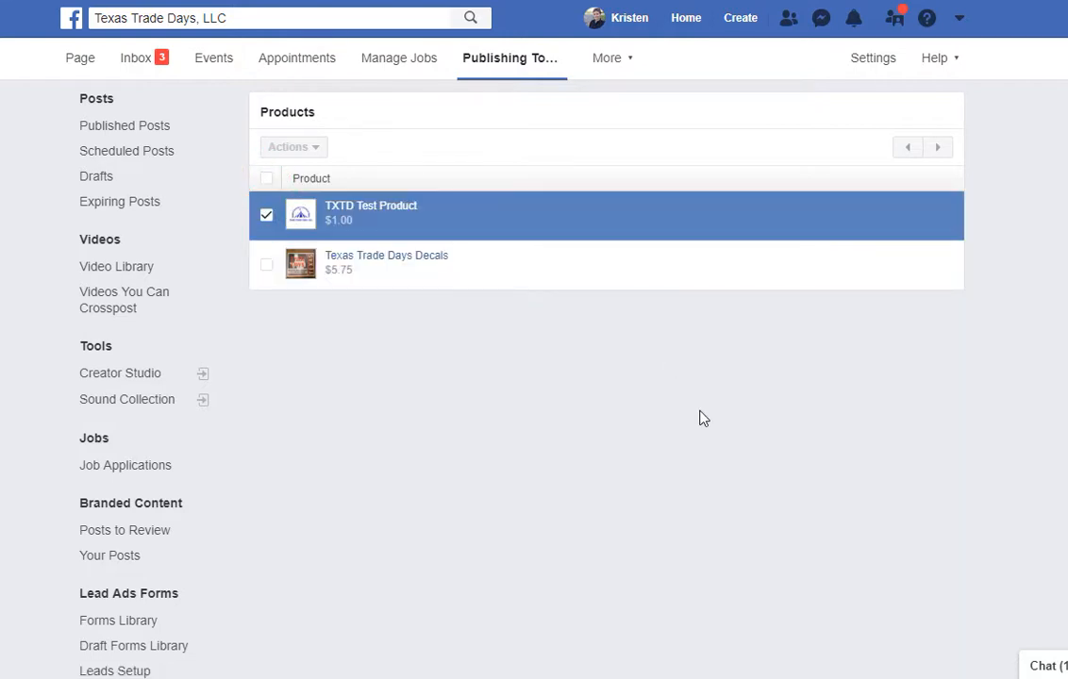
left_click(312, 149)
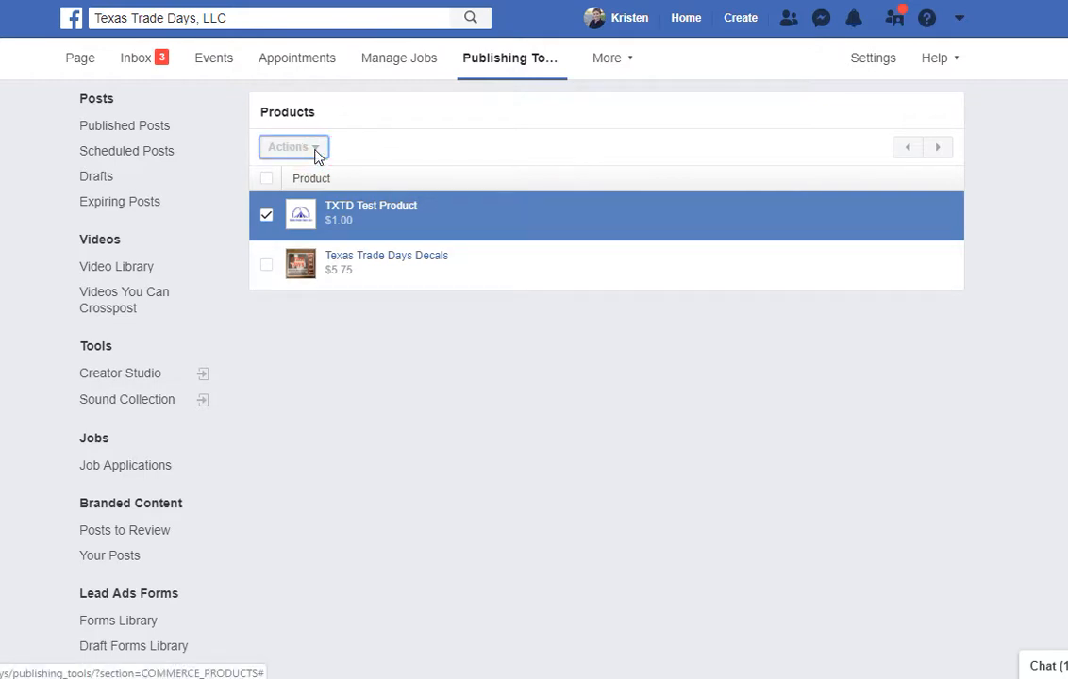
left_click(315, 149)
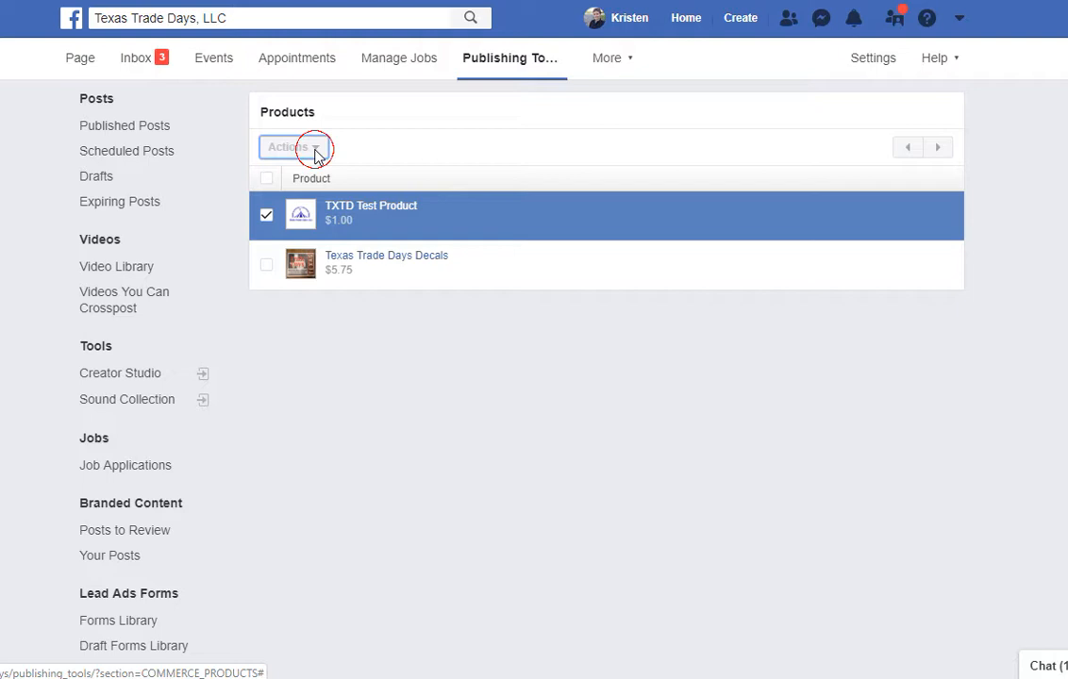
left_click(266, 216)
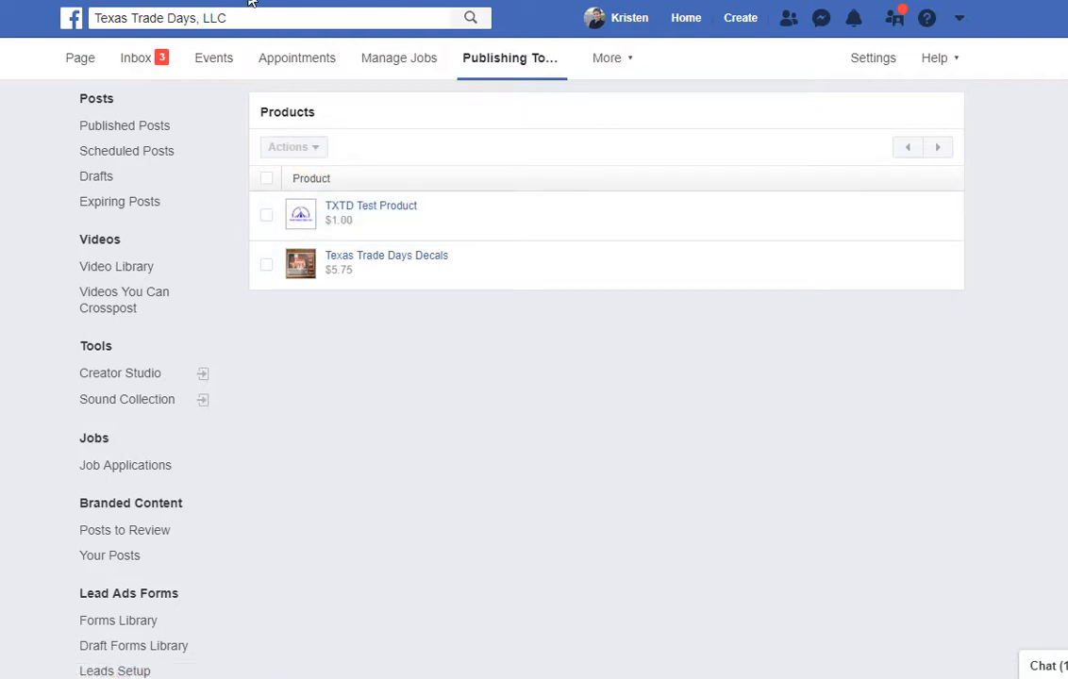
left_click(253, 0)
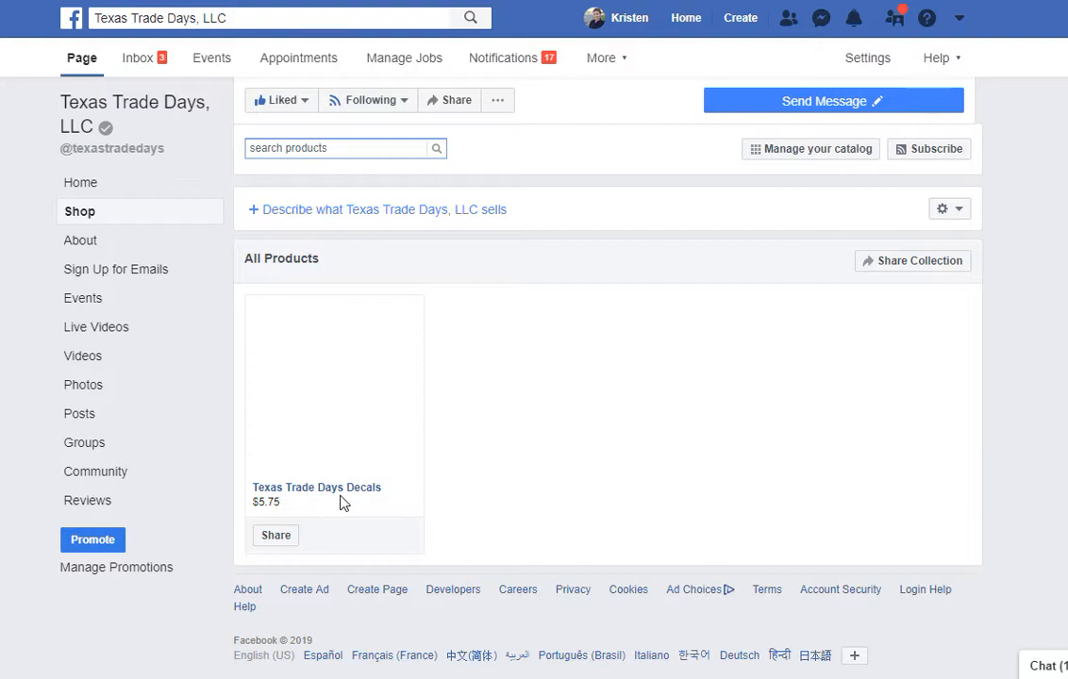
Use 'Manage your catalog' to reach the catalog Products page listing Texas Trade Days Decals at $5.75.
left_click(859, 155)
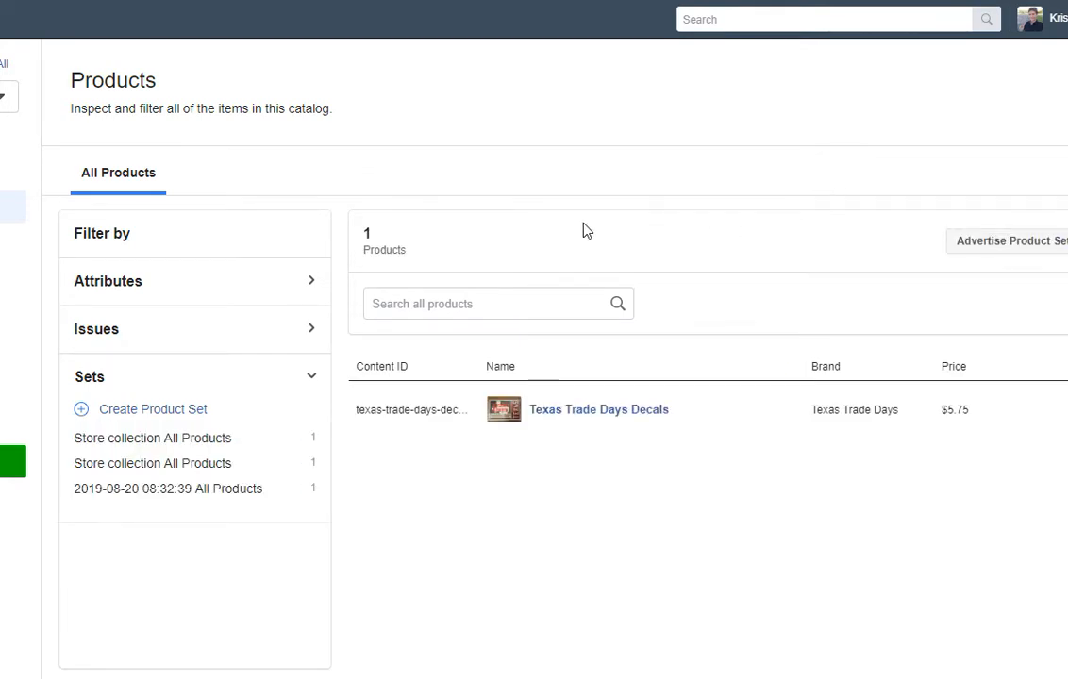
Look over the catalog's Data Sources and Product Sets, ending on its Settings page.
left_click(10, 311)
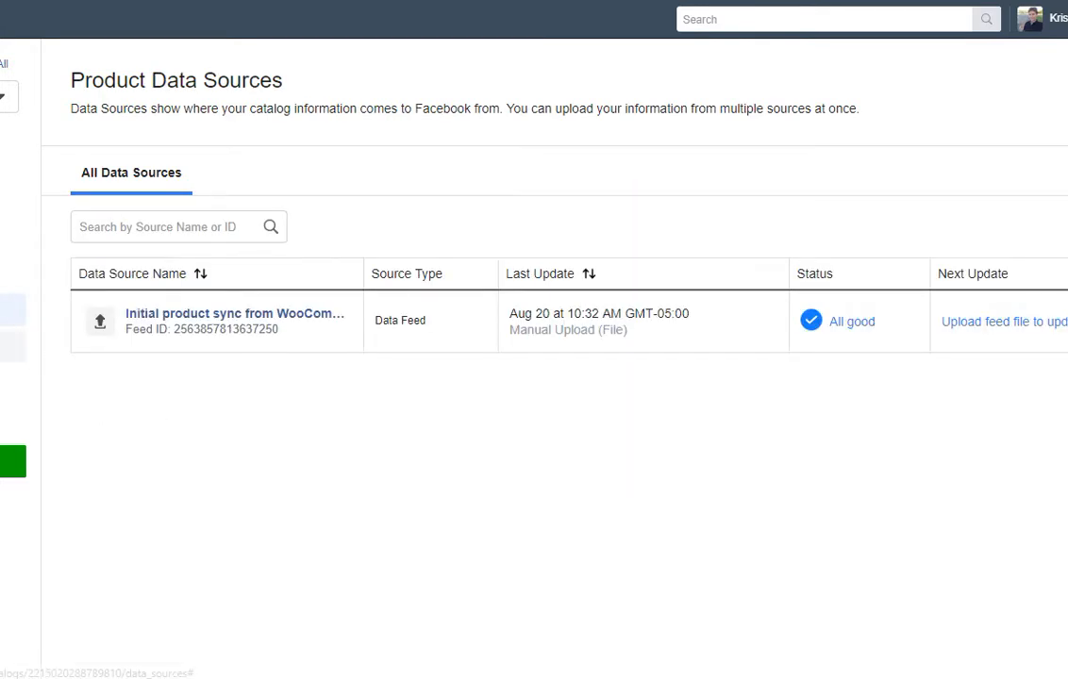
left_click(10, 382)
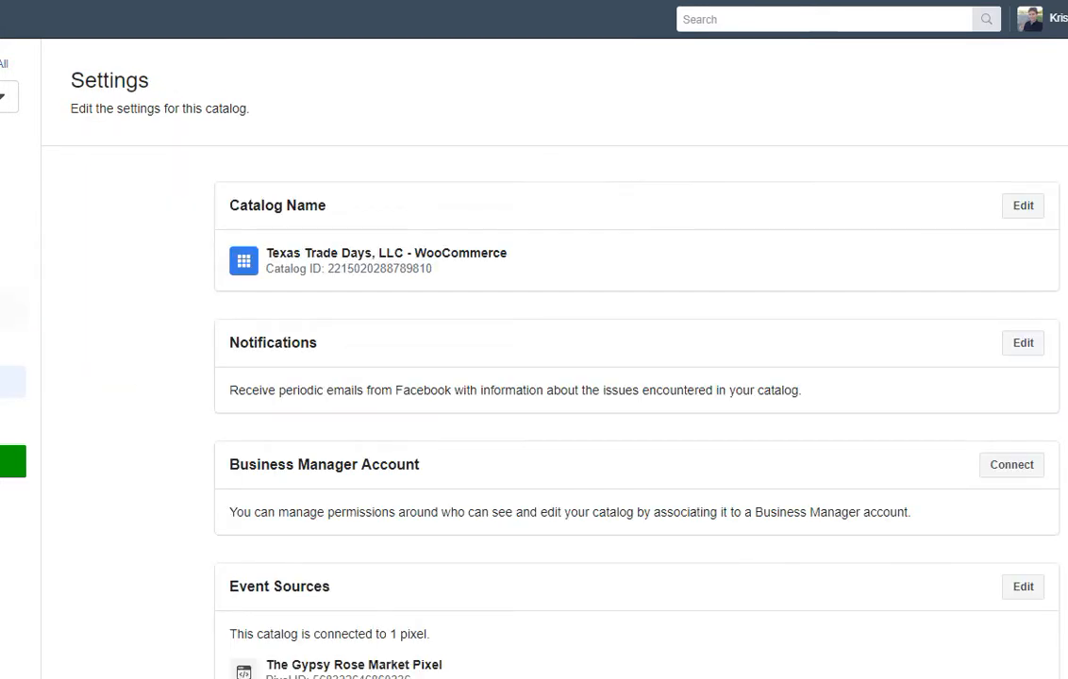
left_click(9, 243)
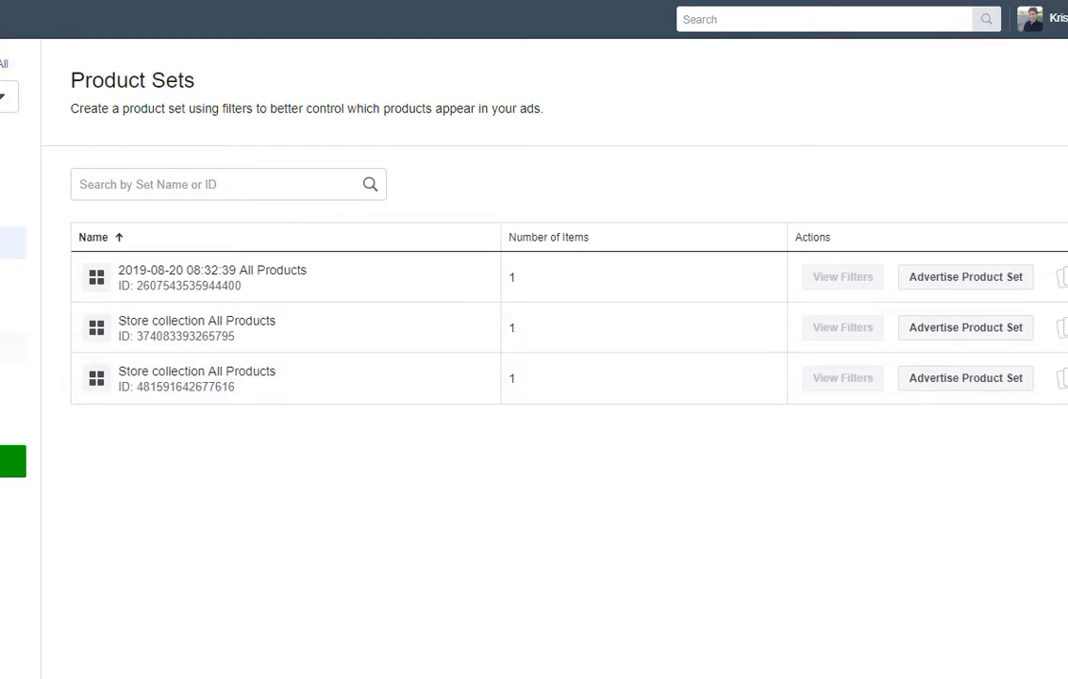
left_click(11, 382)
scroll(367, 423, "down", 3)
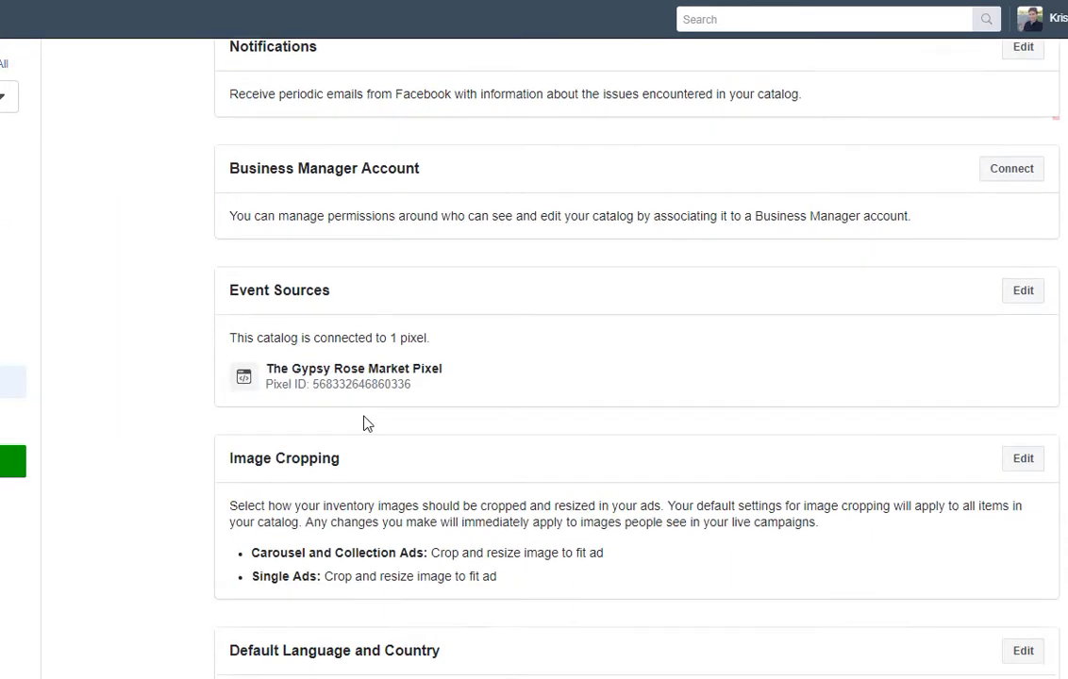
Start deleting the catalog from the Delete Catalog section at the bottom of Settings.
scroll(367, 424, "down", 5)
scroll(365, 422, "down", 1)
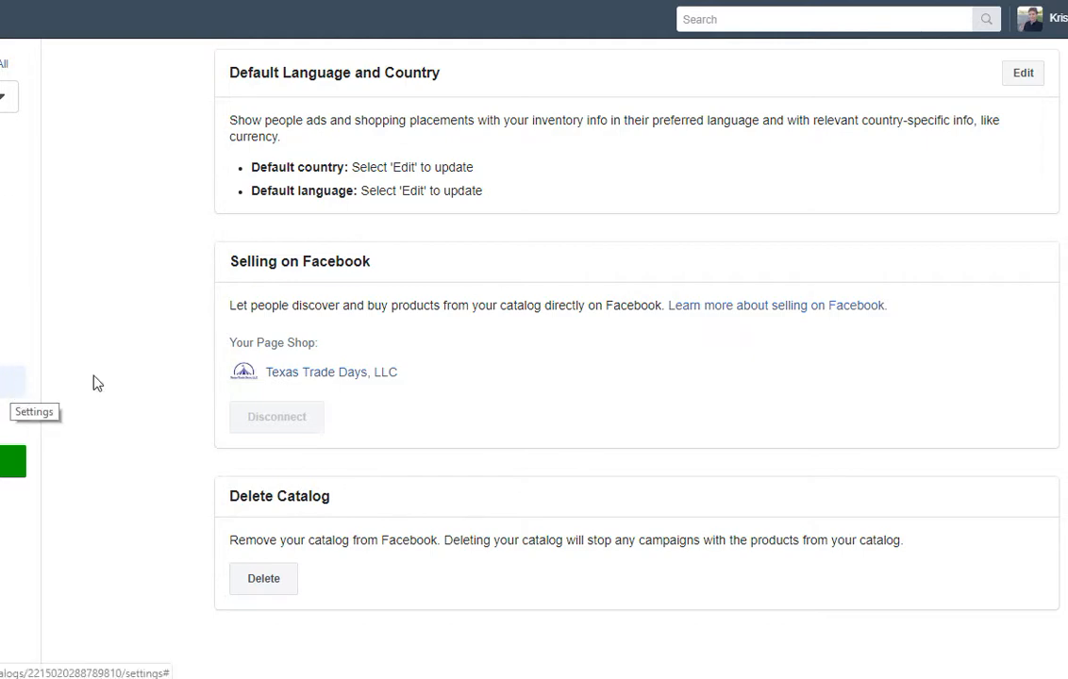
scroll(508, 343, "up", 10)
scroll(508, 344, "up", 2)
scroll(507, 276, "down", 9)
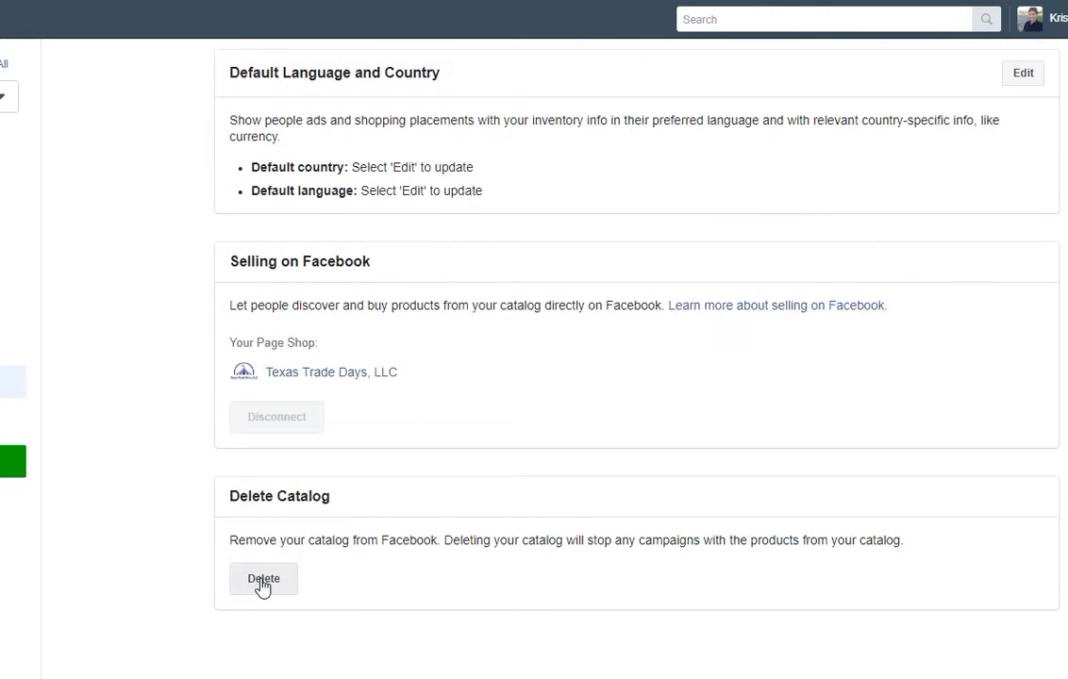
left_click(262, 581)
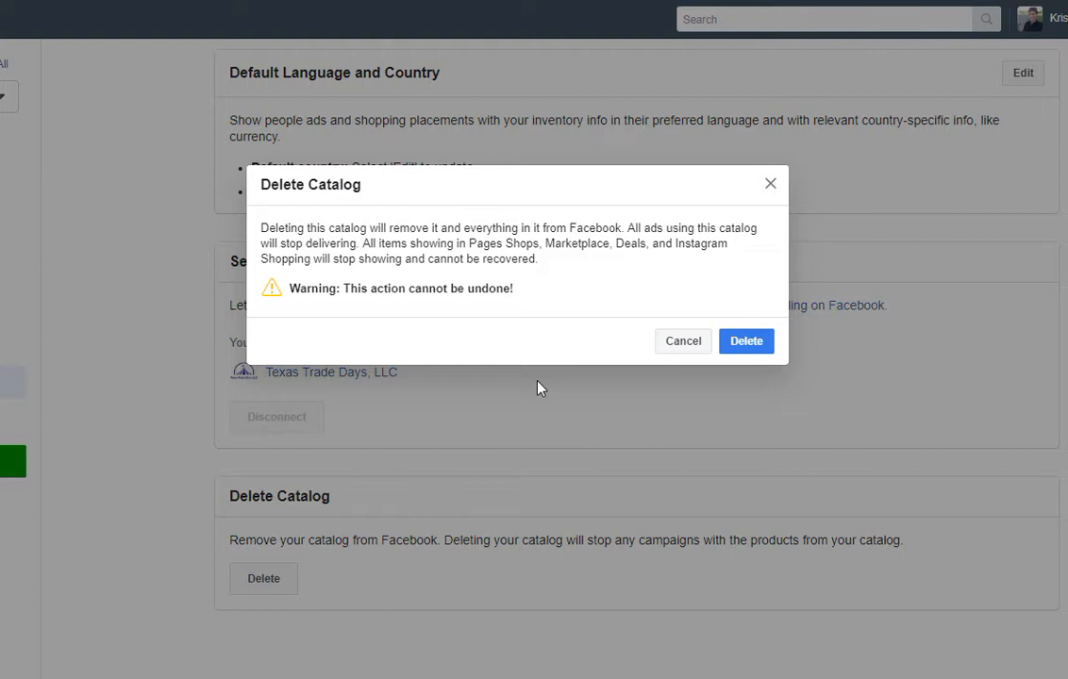
Cancel the Delete Catalog confirmation so the catalog is kept.
left_click(685, 344)
scroll(625, 529, "up", 10)
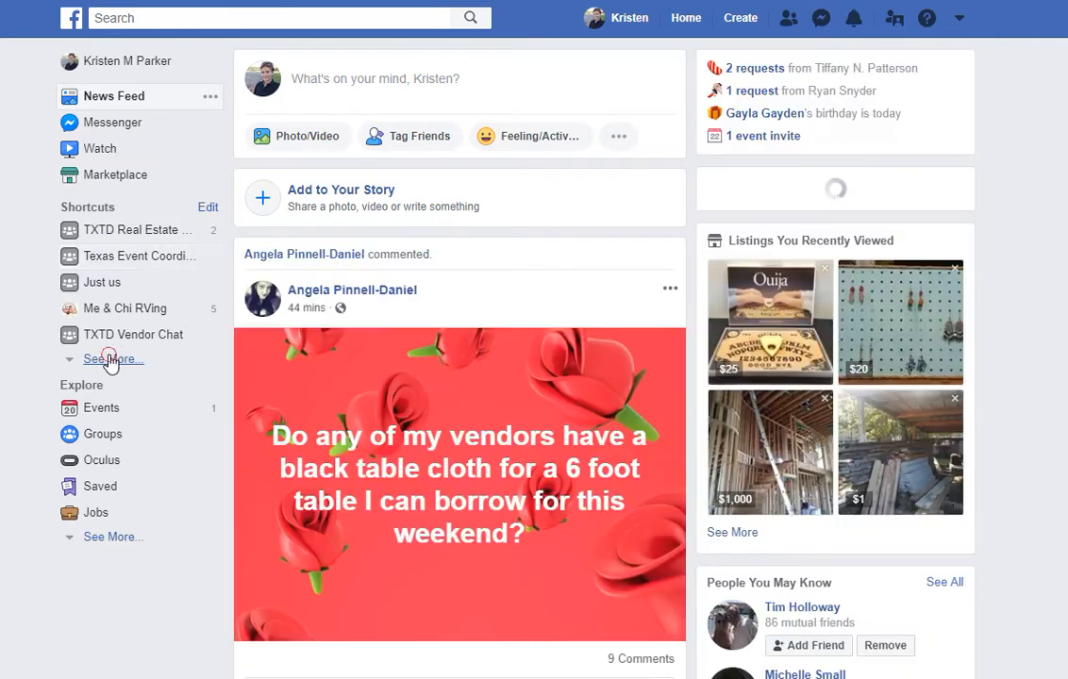
Go to the Texas Trade Days, LLC Page from Shortcuts and view its Shop's All Products.
left_click(109, 360)
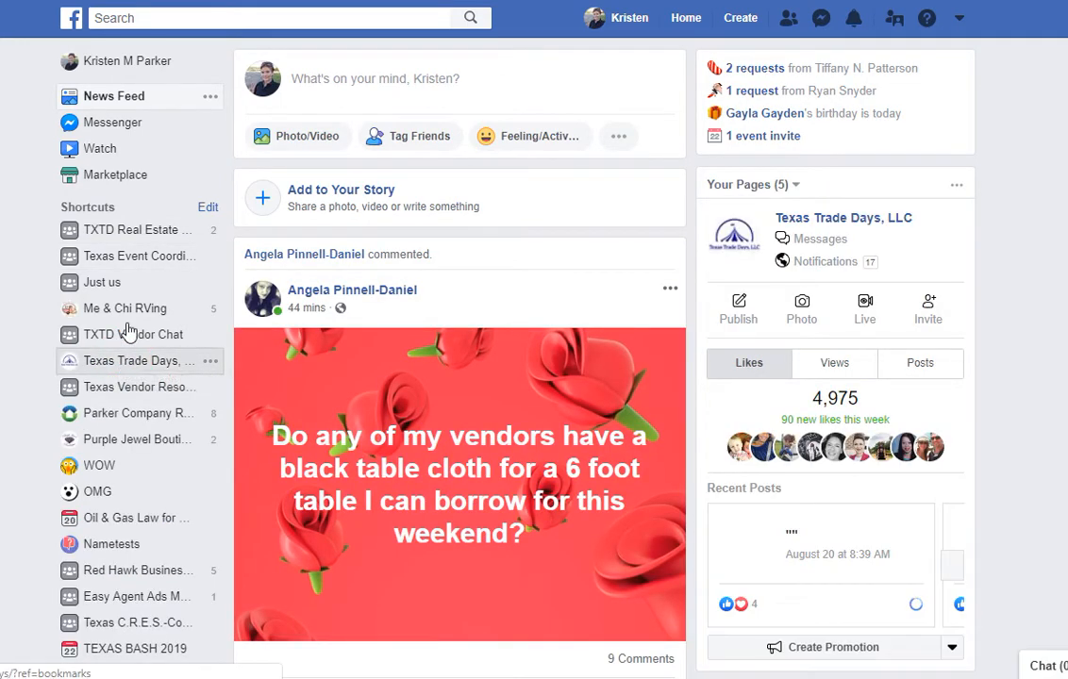
left_click(251, 1)
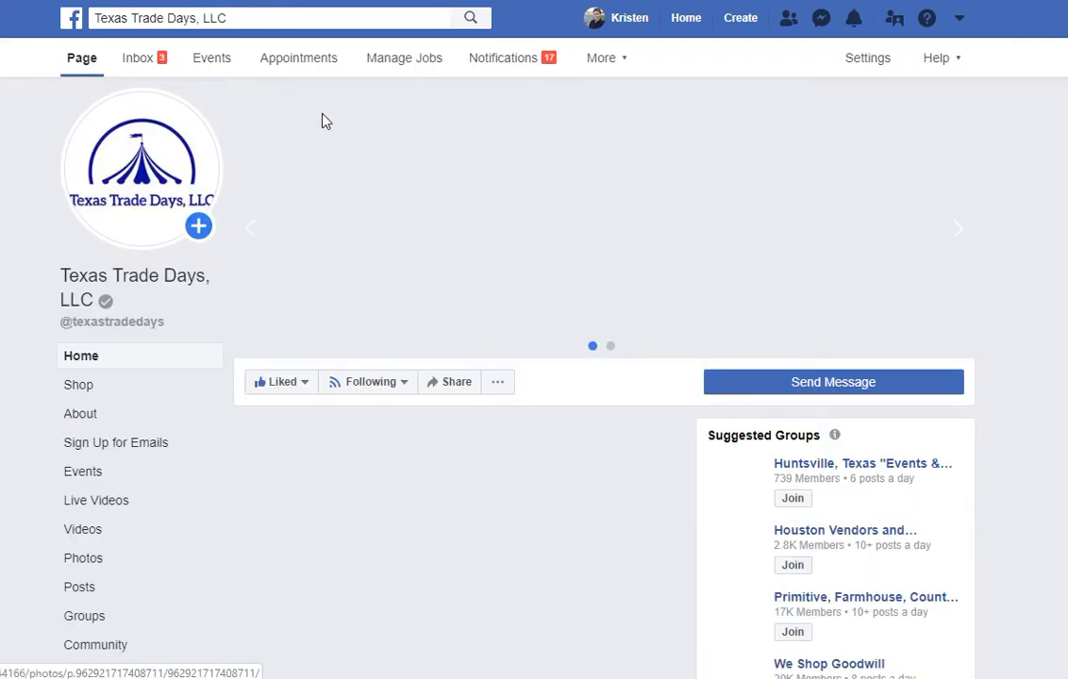
left_click(80, 386)
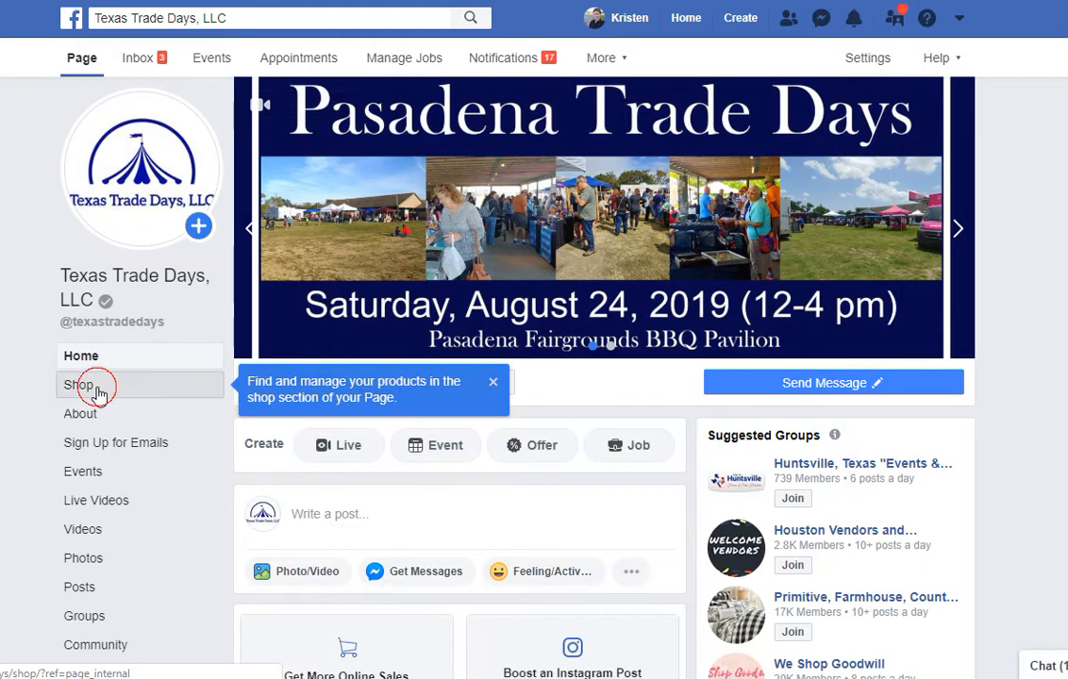
scroll(679, 429, "down", 2)
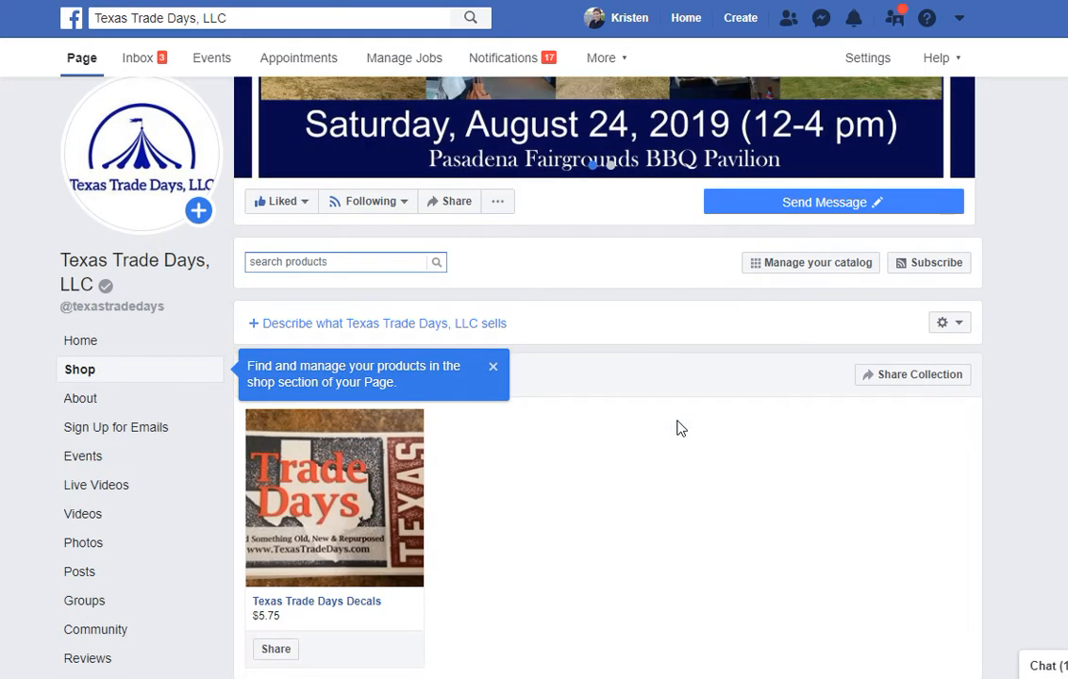
left_click(492, 367)
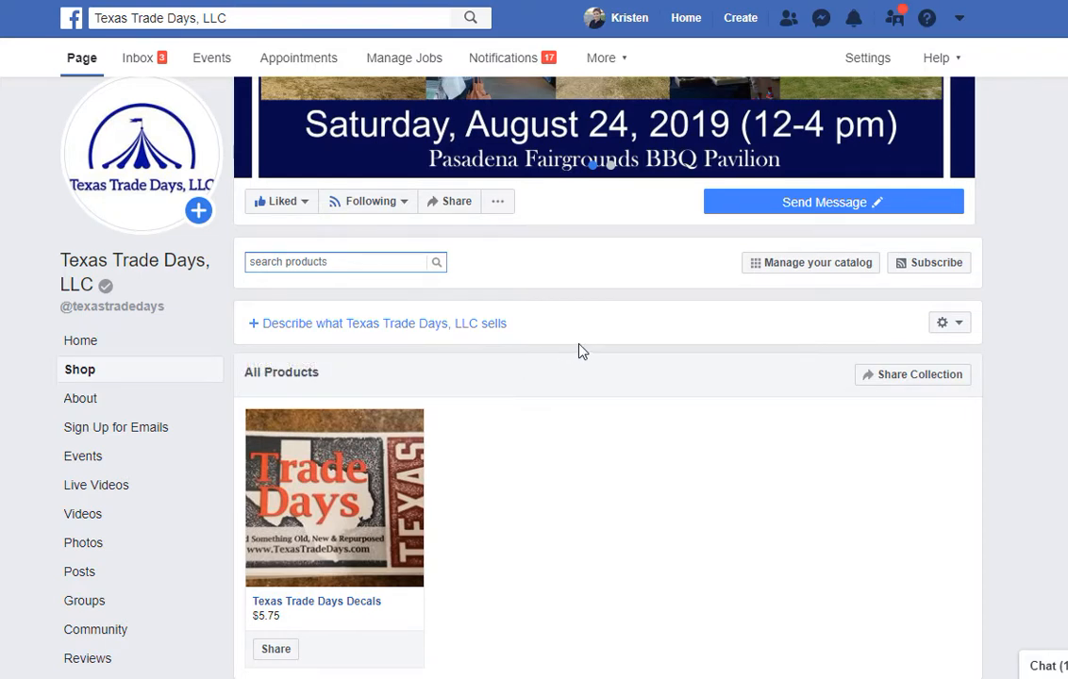
scroll(673, 401, "down", 1)
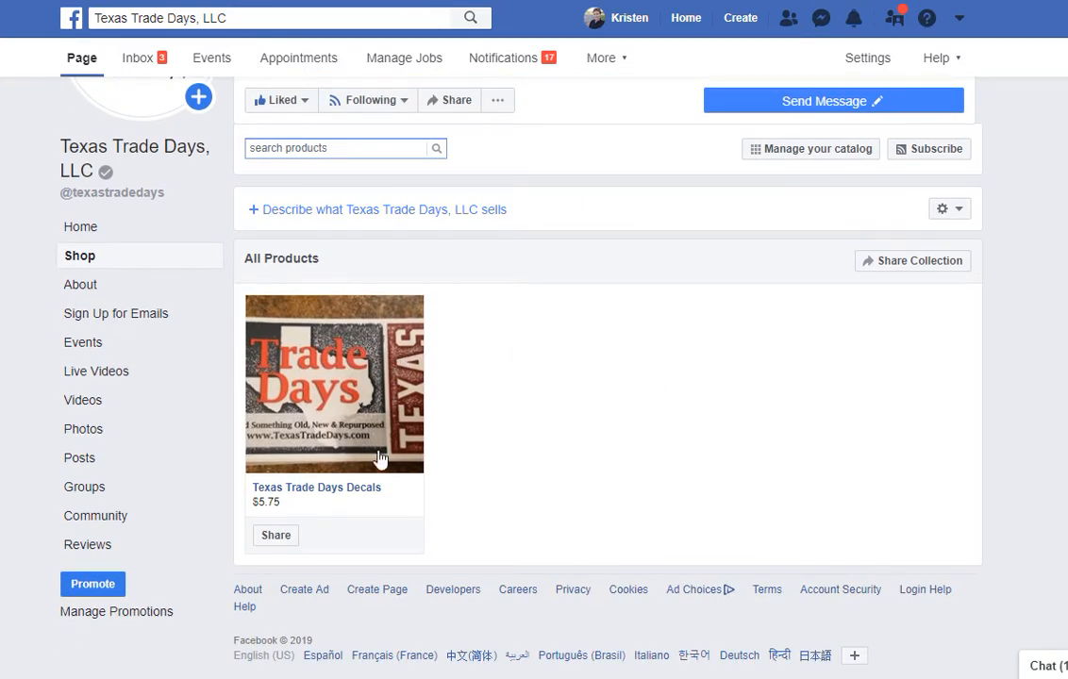
Open Texas Trade Days Decals and check out on the website, adding it to the cart.
left_click(364, 489)
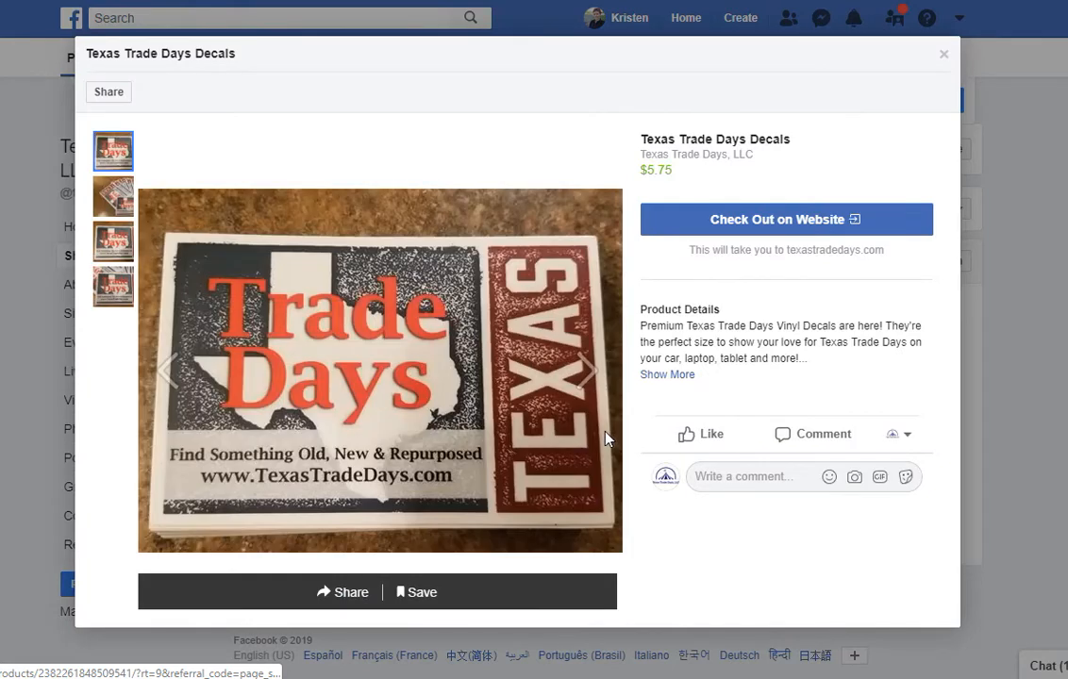
left_click(762, 223)
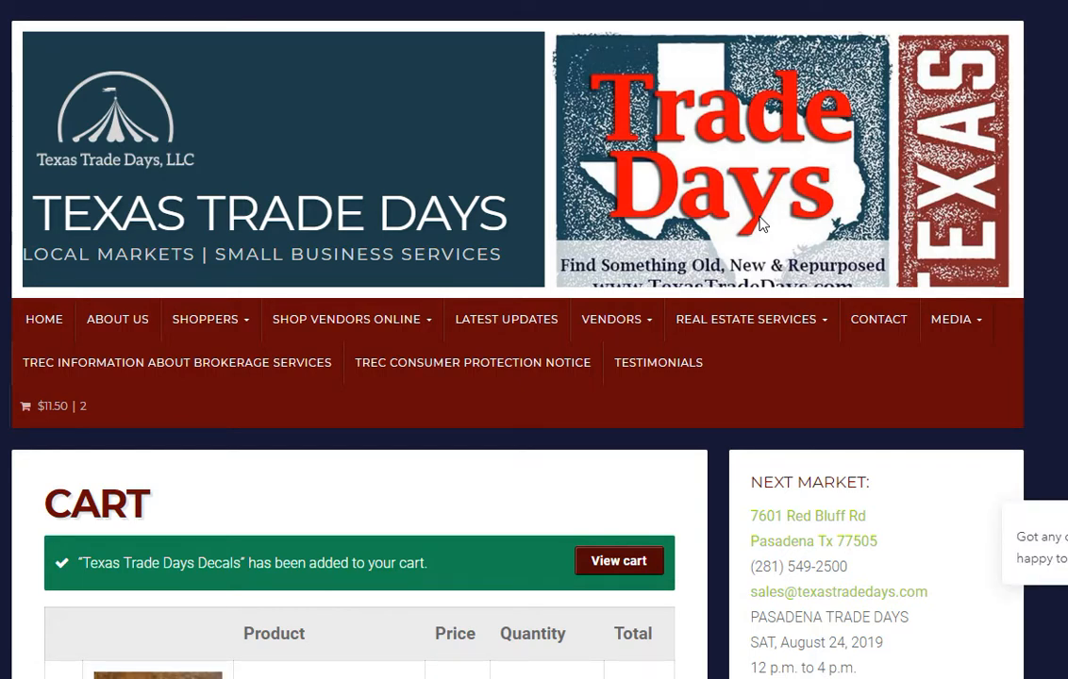
Review the website cart's decals, cart totals and shipping cost.
scroll(534, 205, "down", 5)
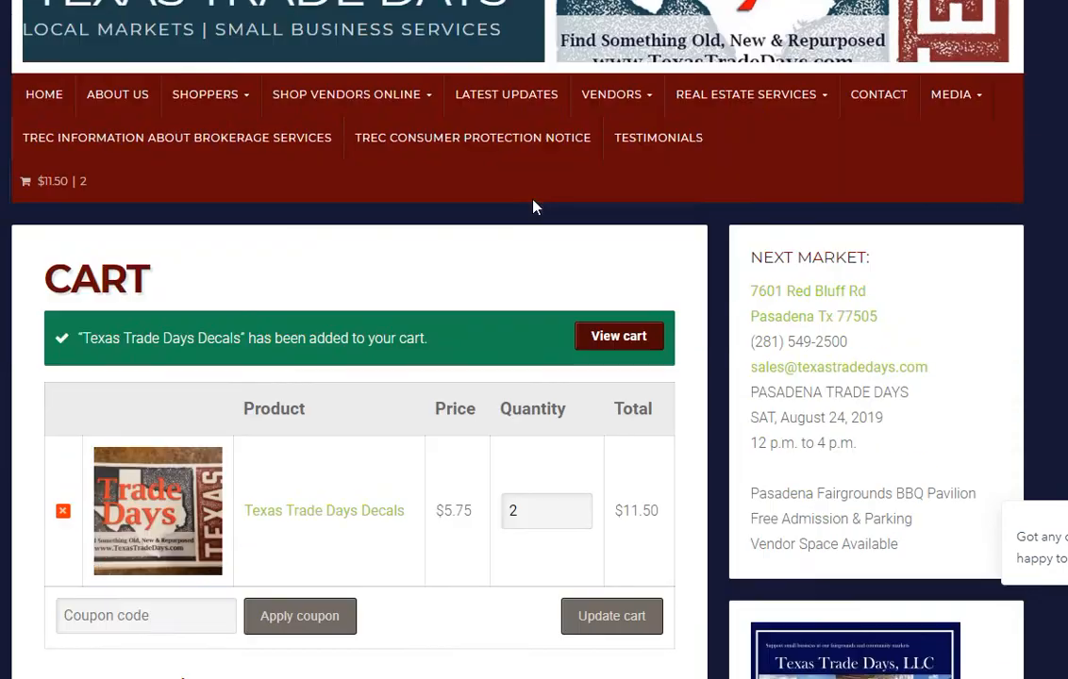
scroll(534, 205, "down", 4)
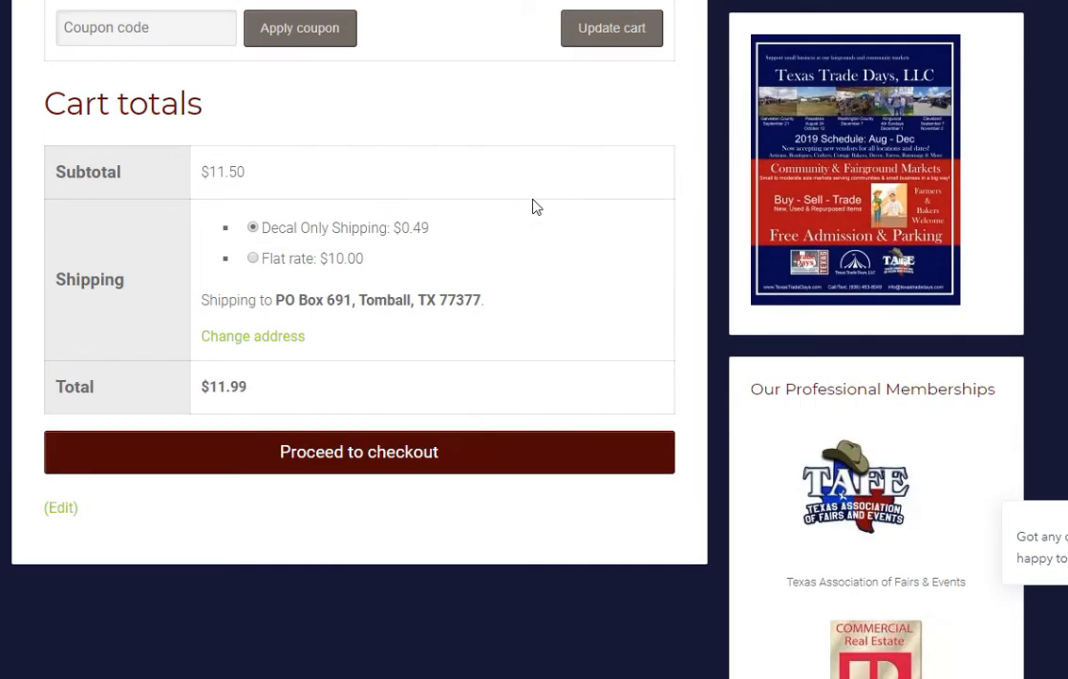
scroll(532, 206, "up", 9)
scroll(531, 205, "down", 8)
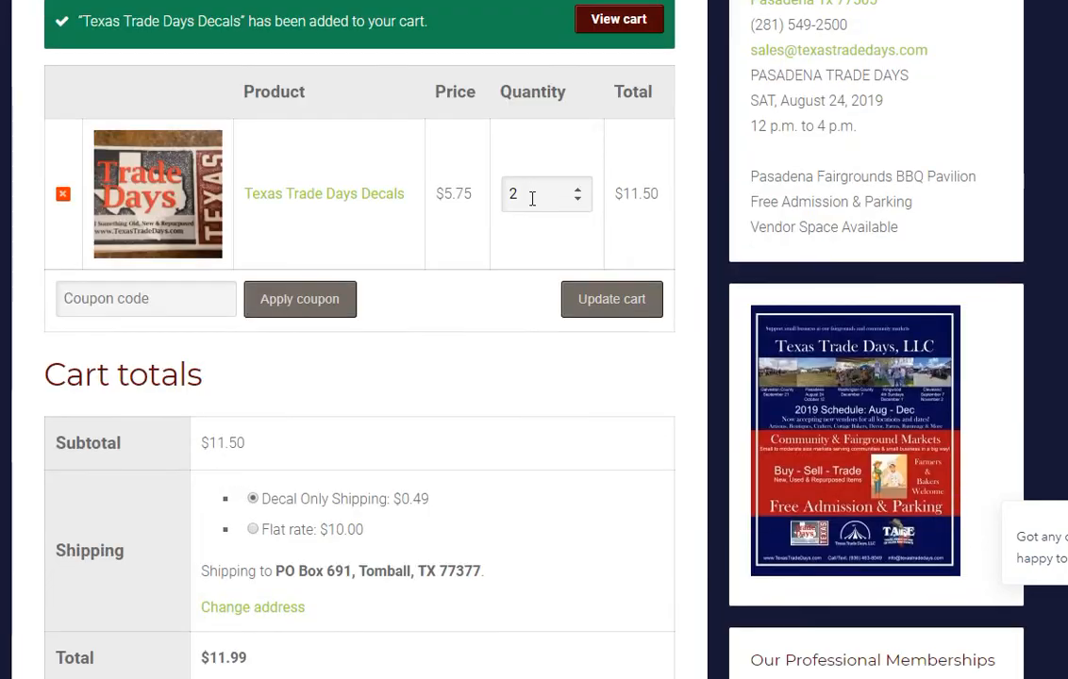
scroll(531, 205, "down", 5)
scroll(534, 205, "up", 13)
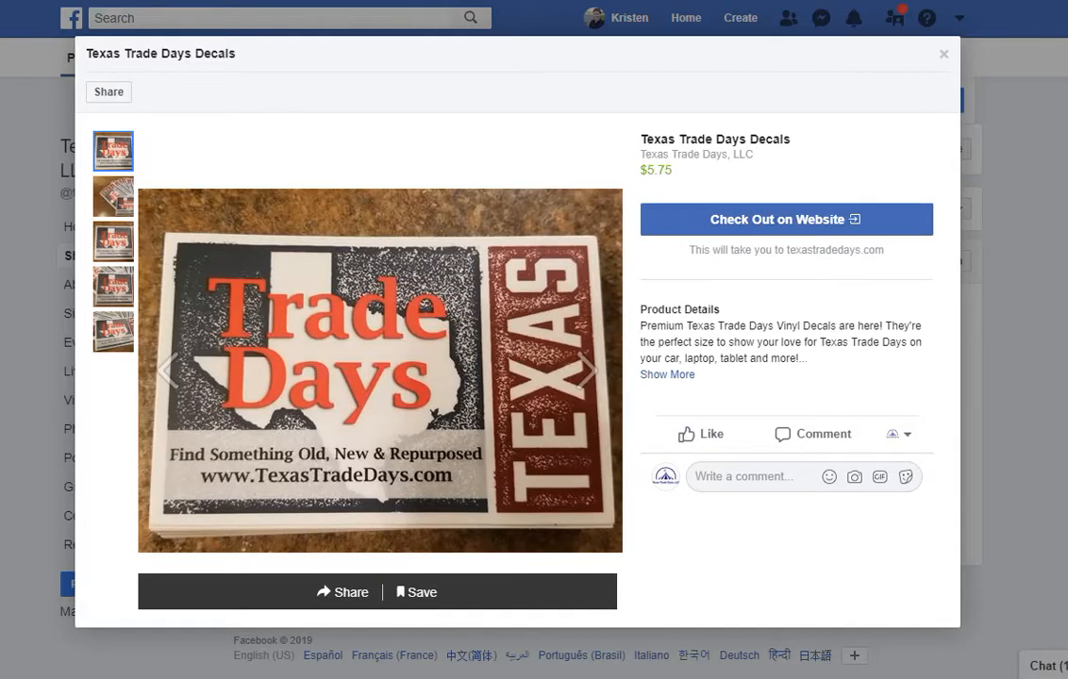
Expand the decal's full product description, then close the product view.
left_click(659, 375)
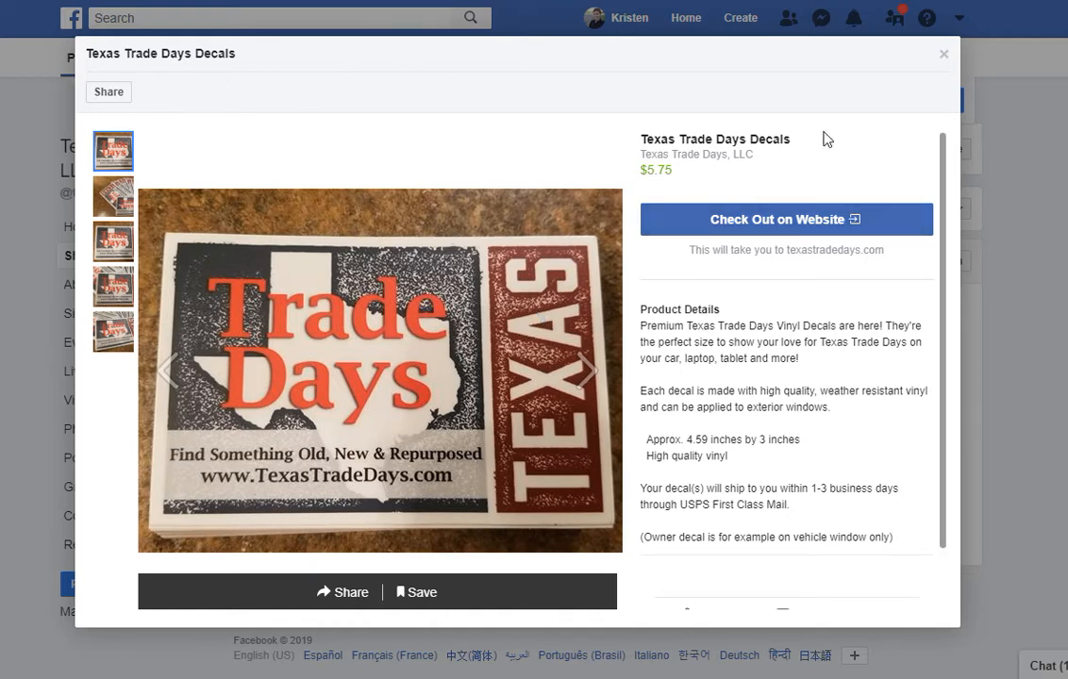
left_click(944, 56)
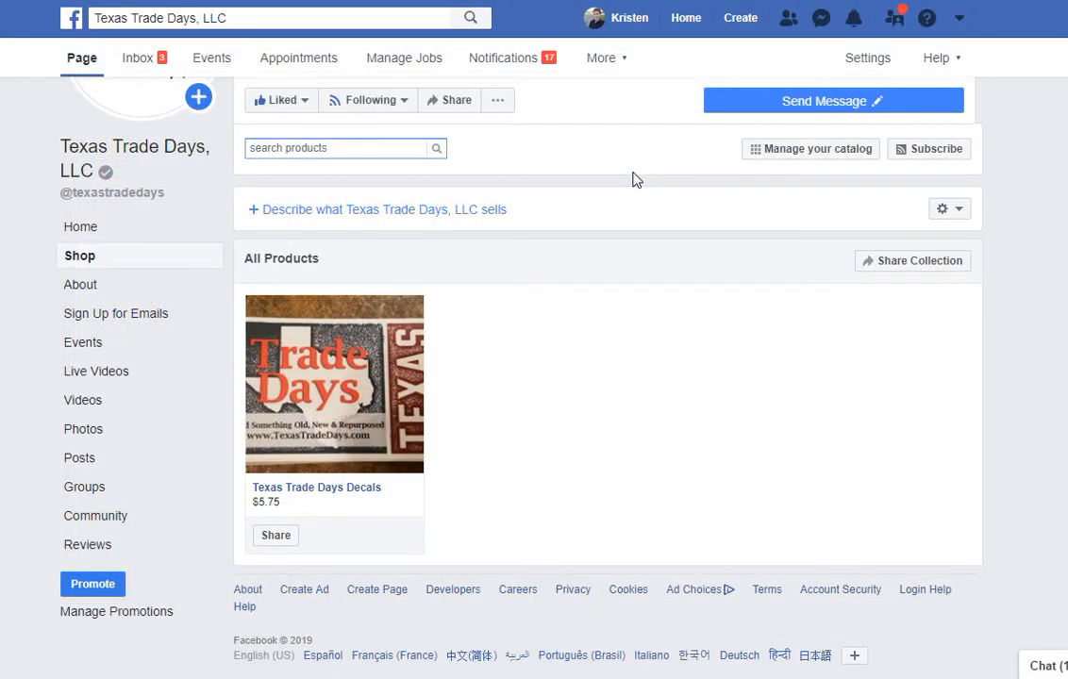
scroll(632, 180, "up", 2)
scroll(632, 179, "up", 1)
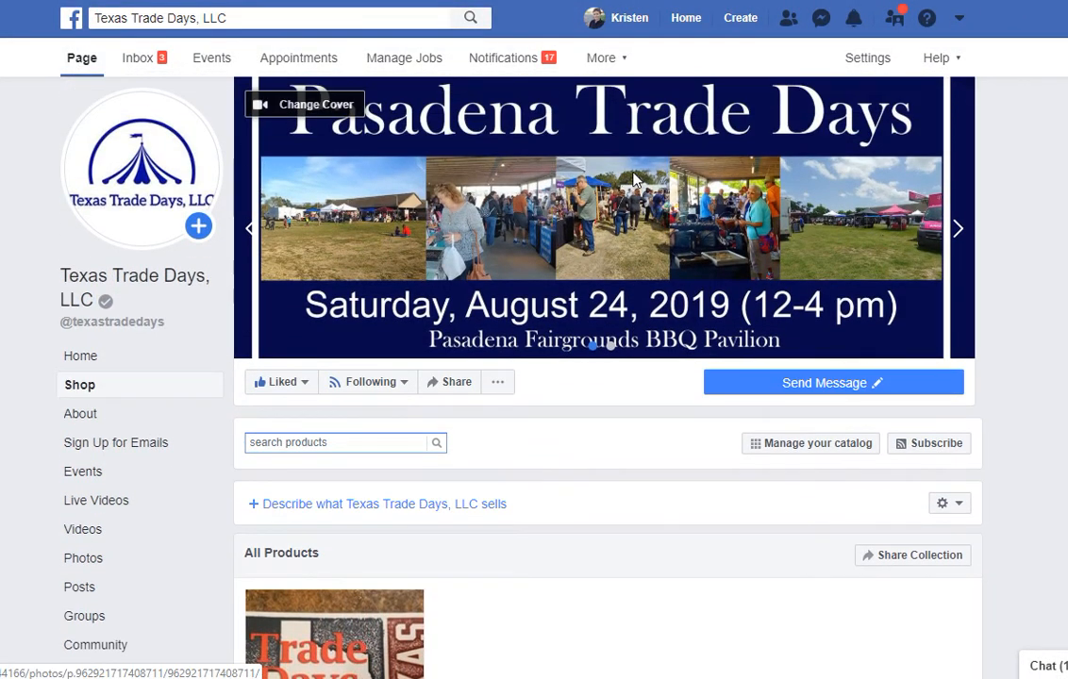
scroll(632, 179, "down", 3)
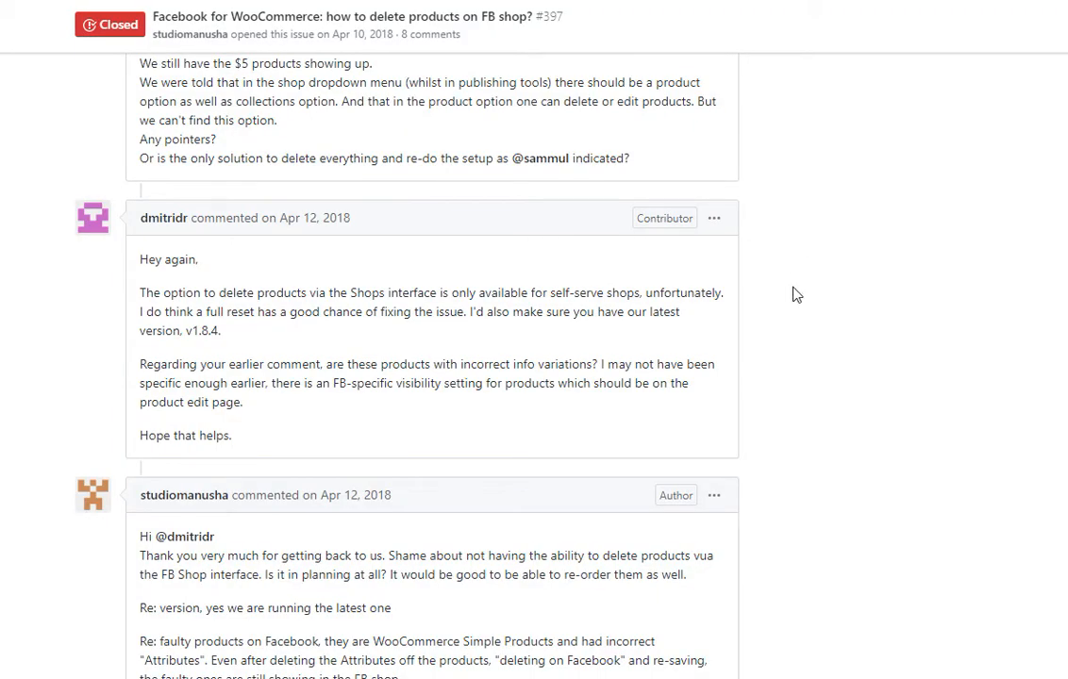
Scroll back to the top of GitHub issue #397 on deleting FB shop products.
scroll(793, 295, "up", 10)
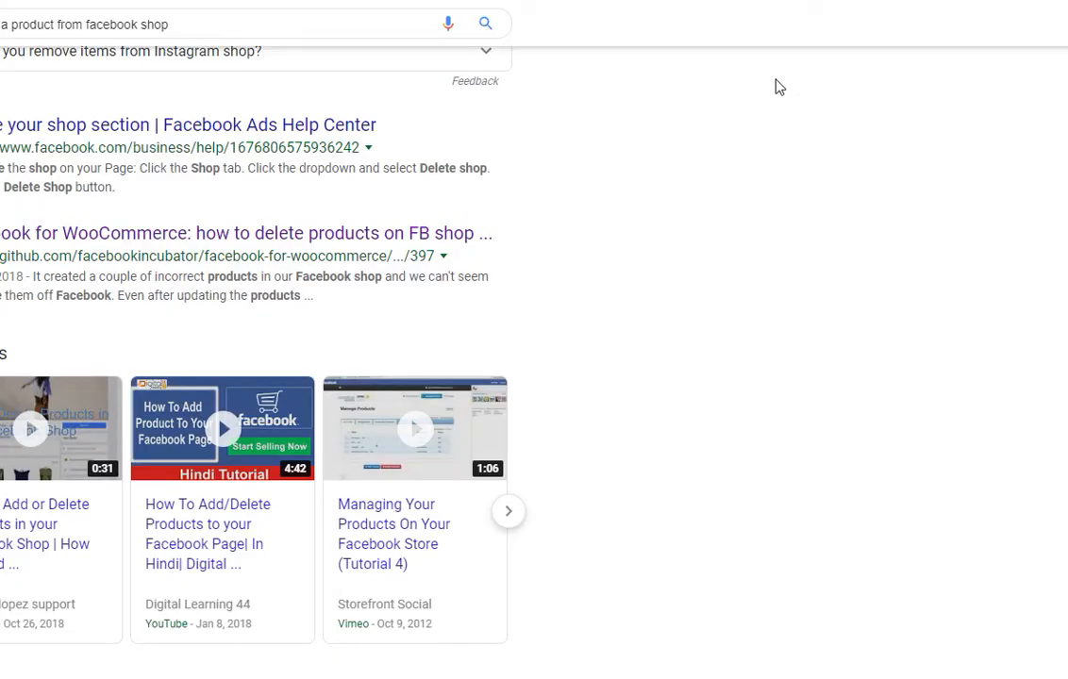
scroll(756, 180, "up", 4)
scroll(755, 179, "up", 1)
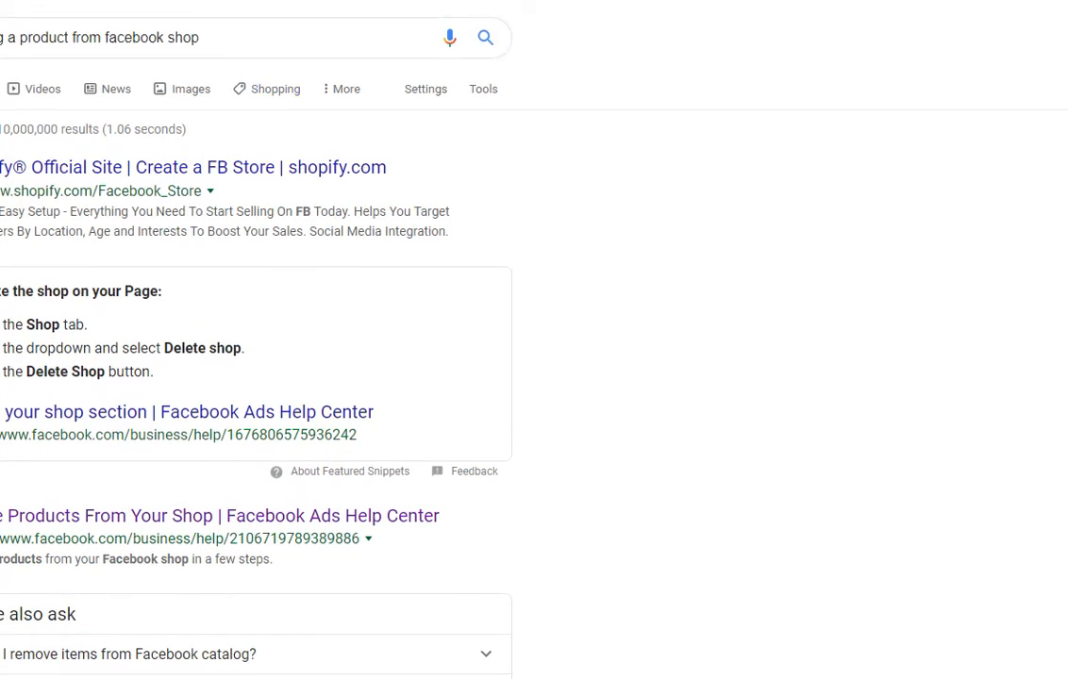
Skim the Google results on removing products from a Facebook shop, scrolling down and back.
scroll(612, 225, "down", 10)
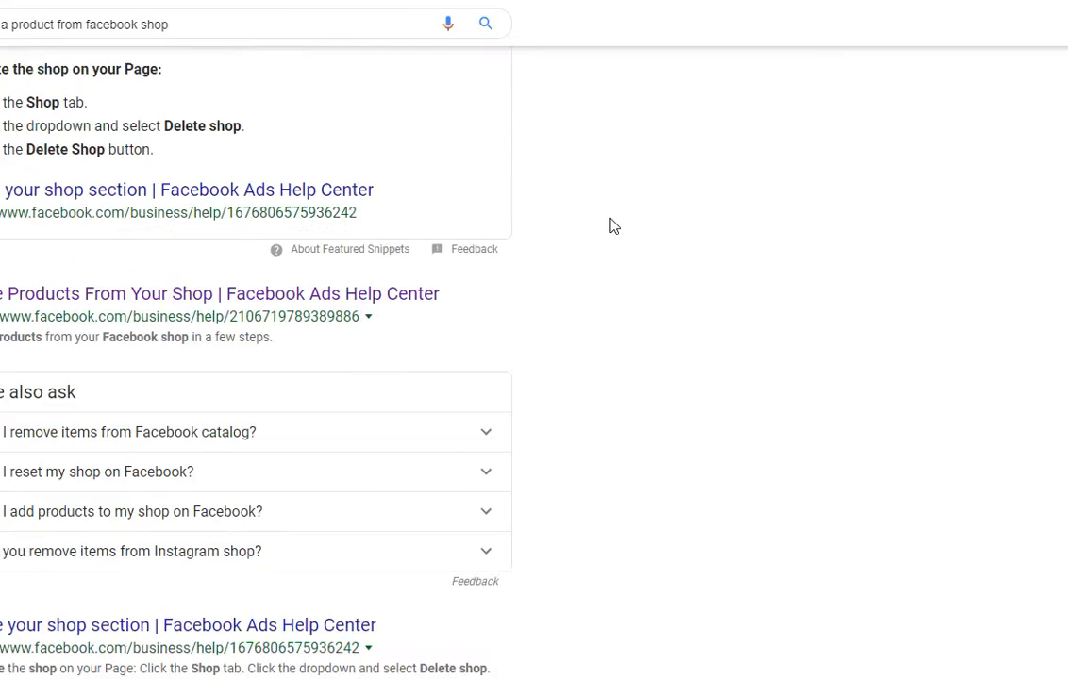
scroll(615, 218, "down", 2)
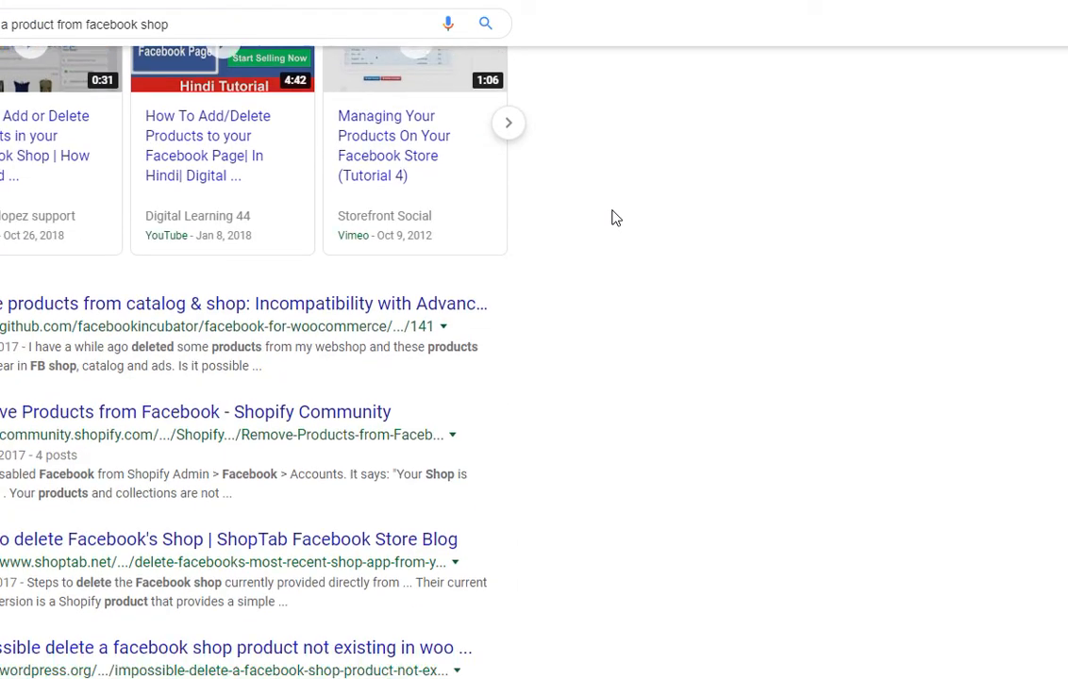
scroll(613, 218, "up", 12)
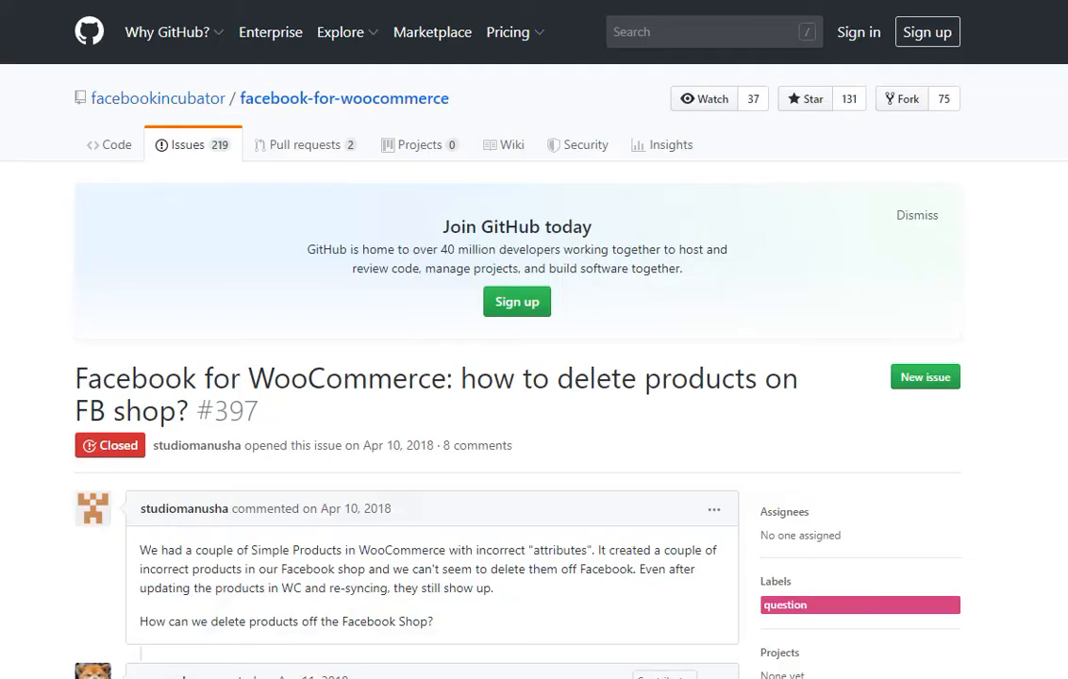
Read issue #397's comments down to the maintainer's reply that product deletion isn't supported.
scroll(661, 245, "down", 3)
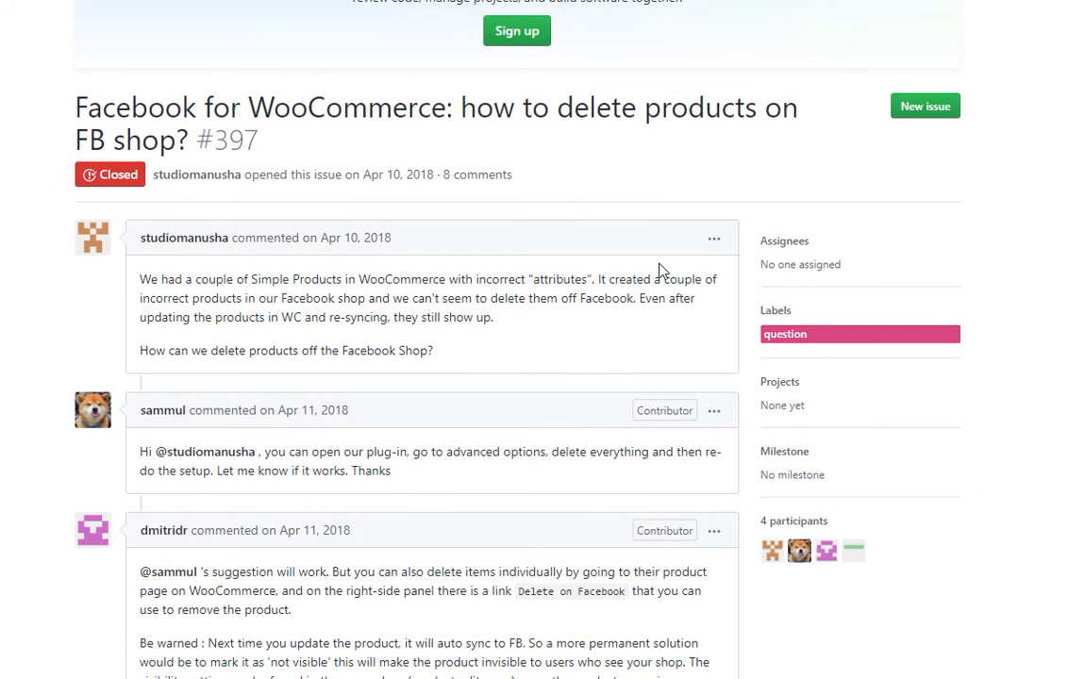
scroll(661, 269, "down", 2)
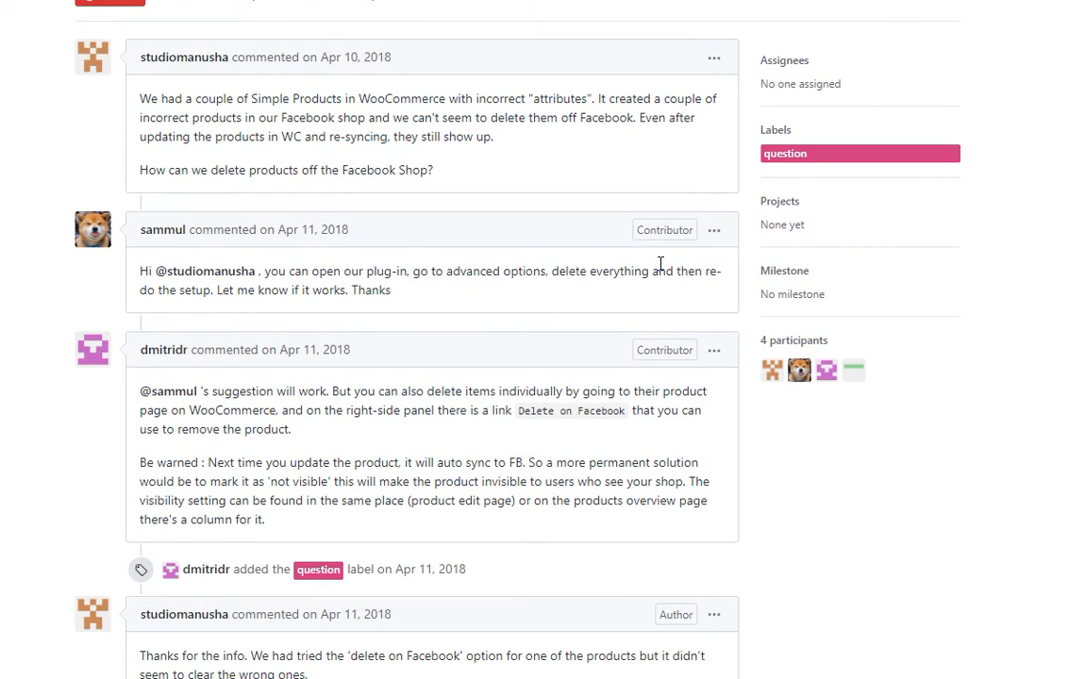
scroll(661, 264, "down", 3)
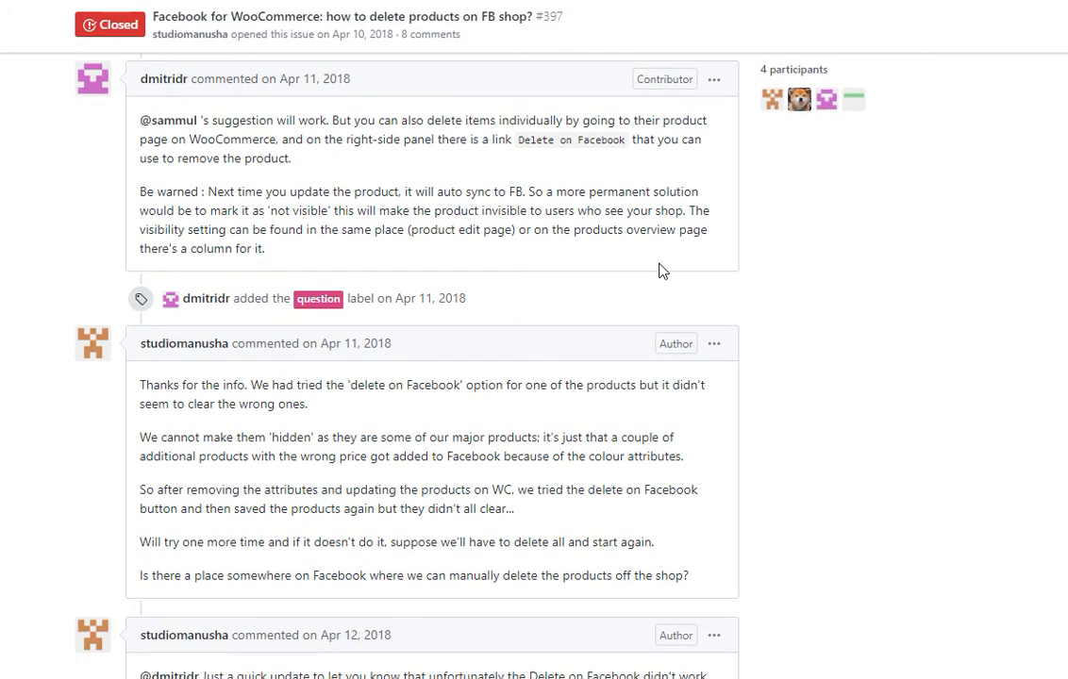
scroll(661, 271, "down", 2)
scroll(660, 271, "down", 2)
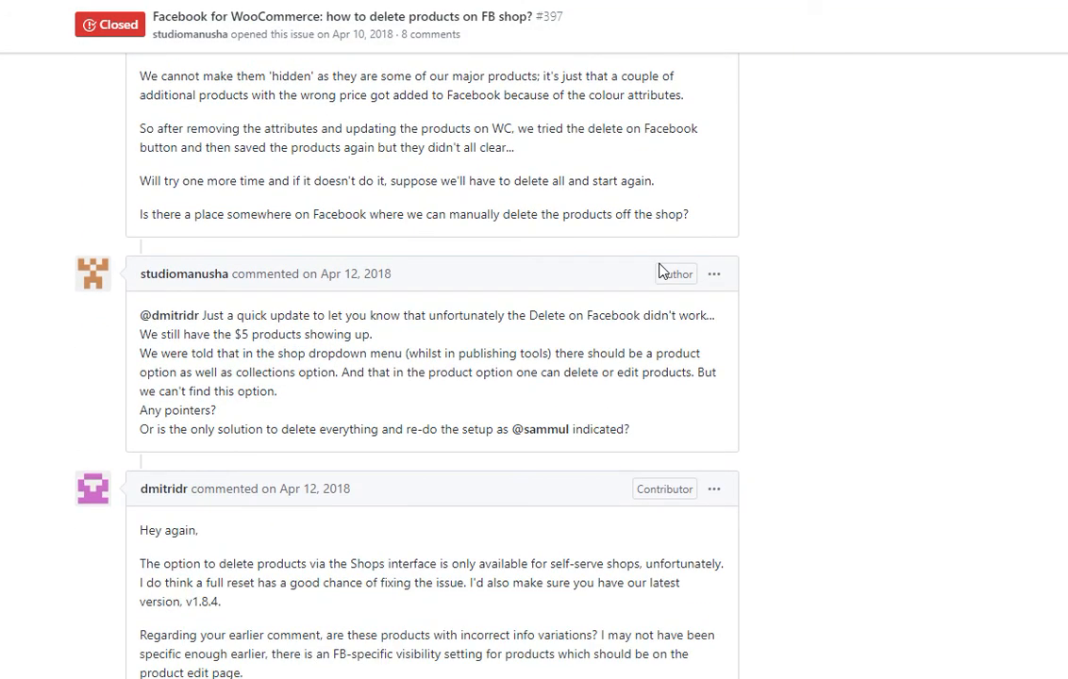
scroll(658, 265, "down", 4)
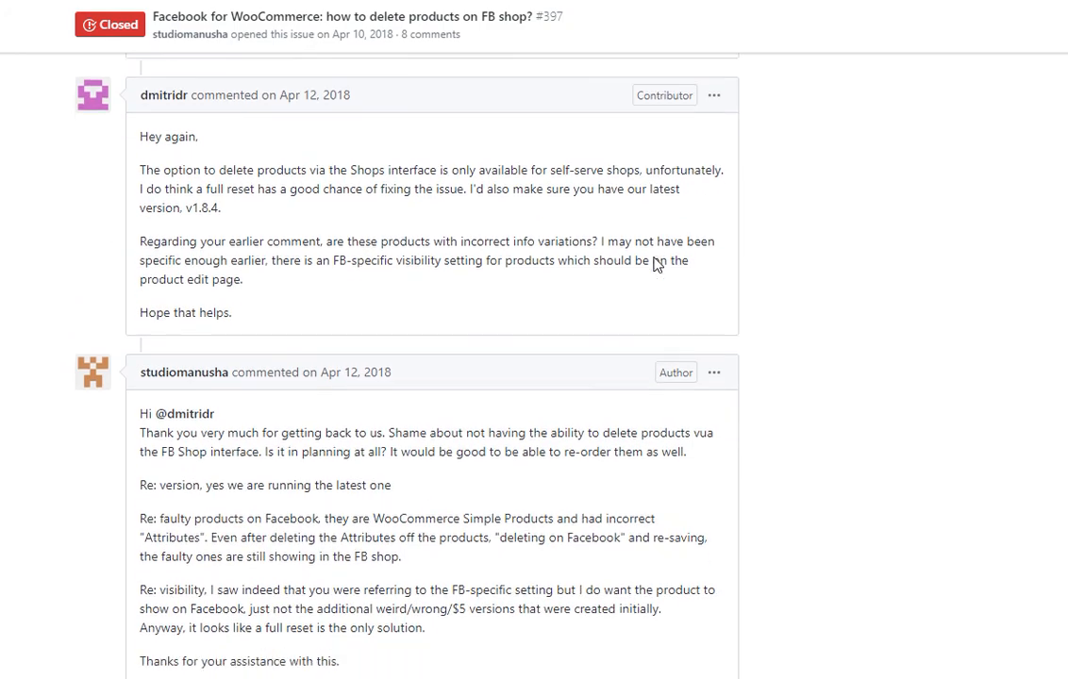
scroll(658, 264, "down", 4)
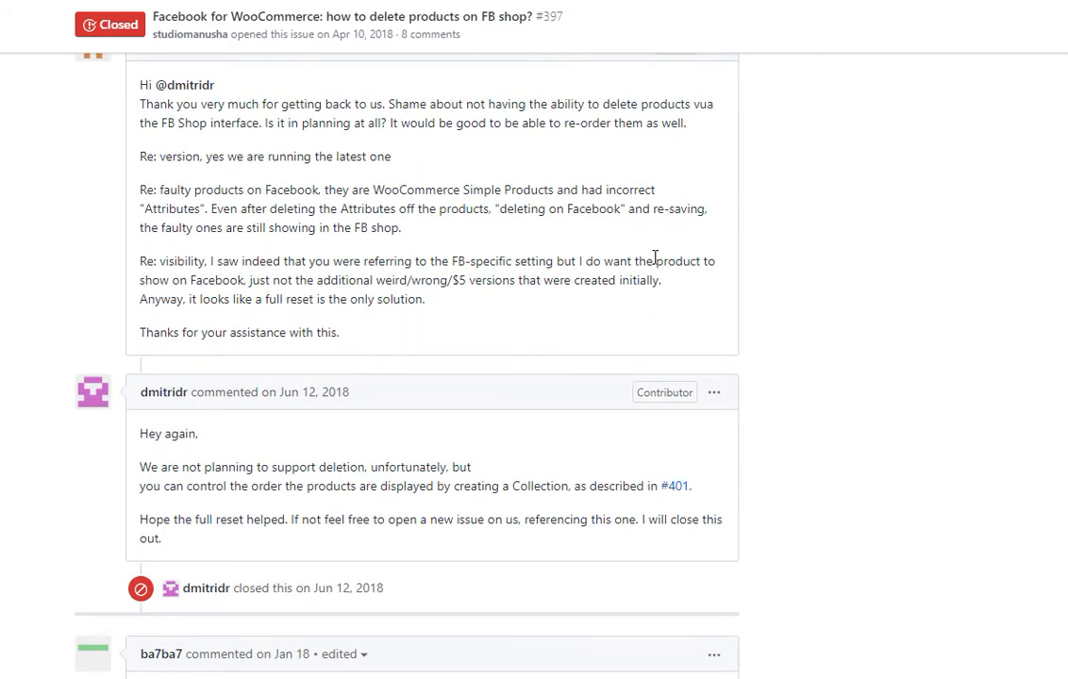
scroll(655, 258, "down", 4)
scroll(655, 258, "up", 5)
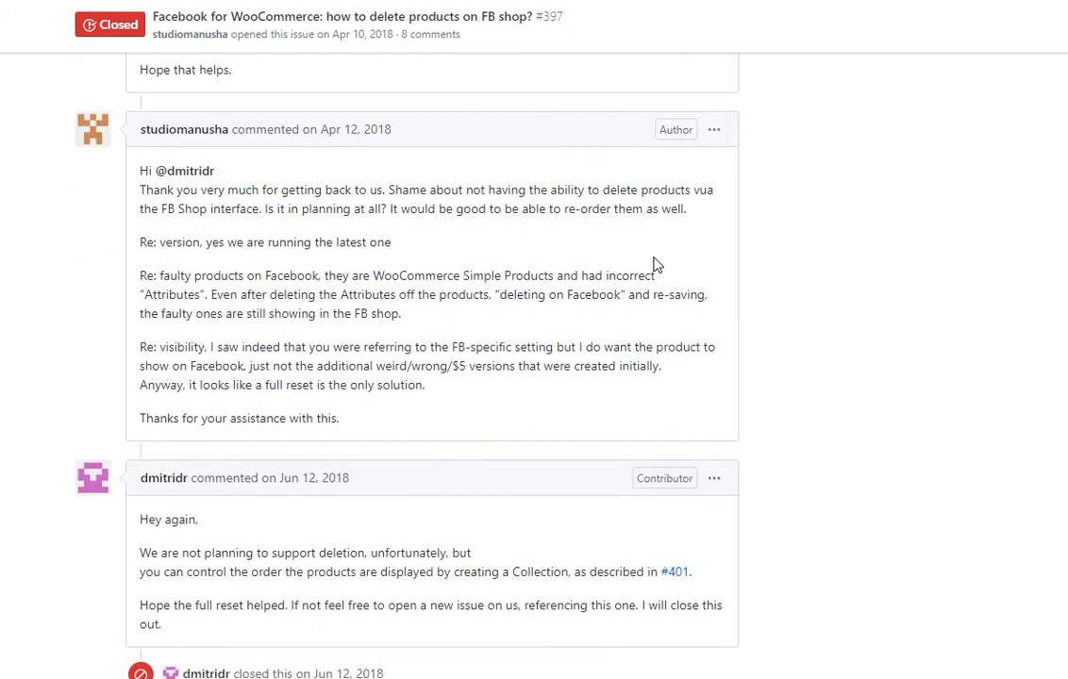
scroll(657, 265, "up", 10)
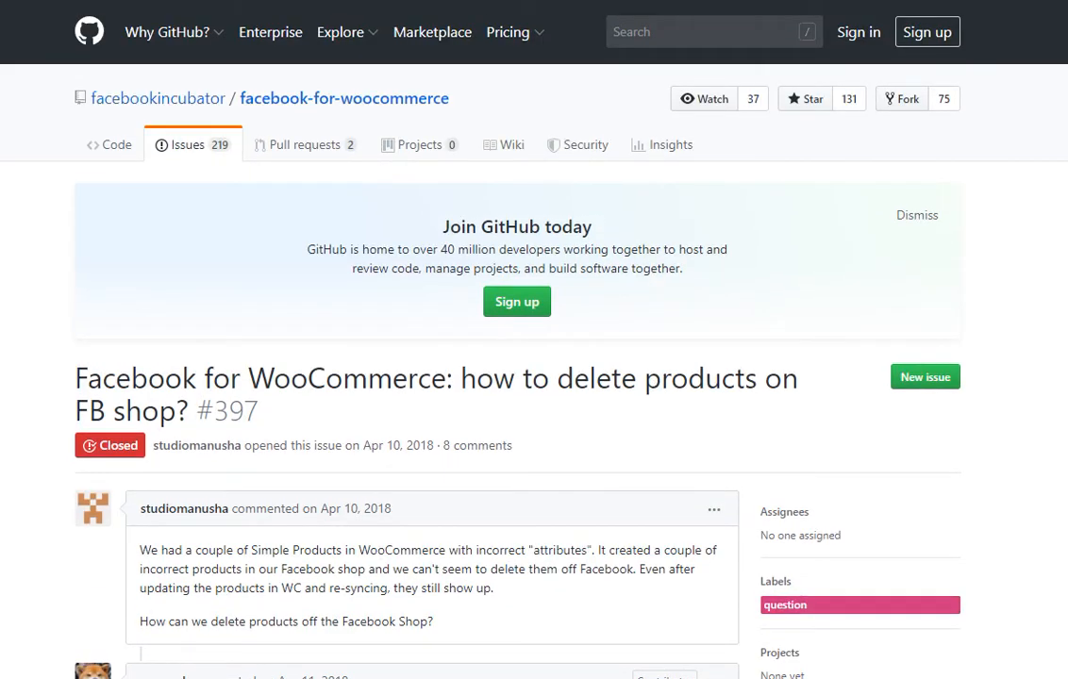